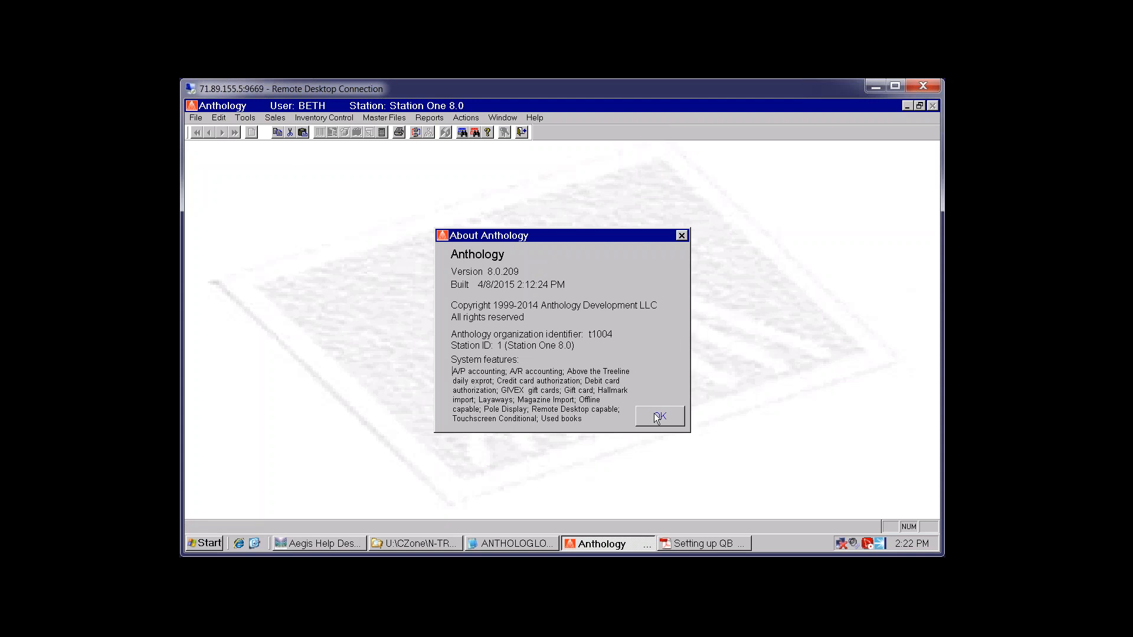
# Dismiss the About Anthology box (version 8.0.209) and bring up the Options dialog's General settings
pyautogui.click(660, 417)
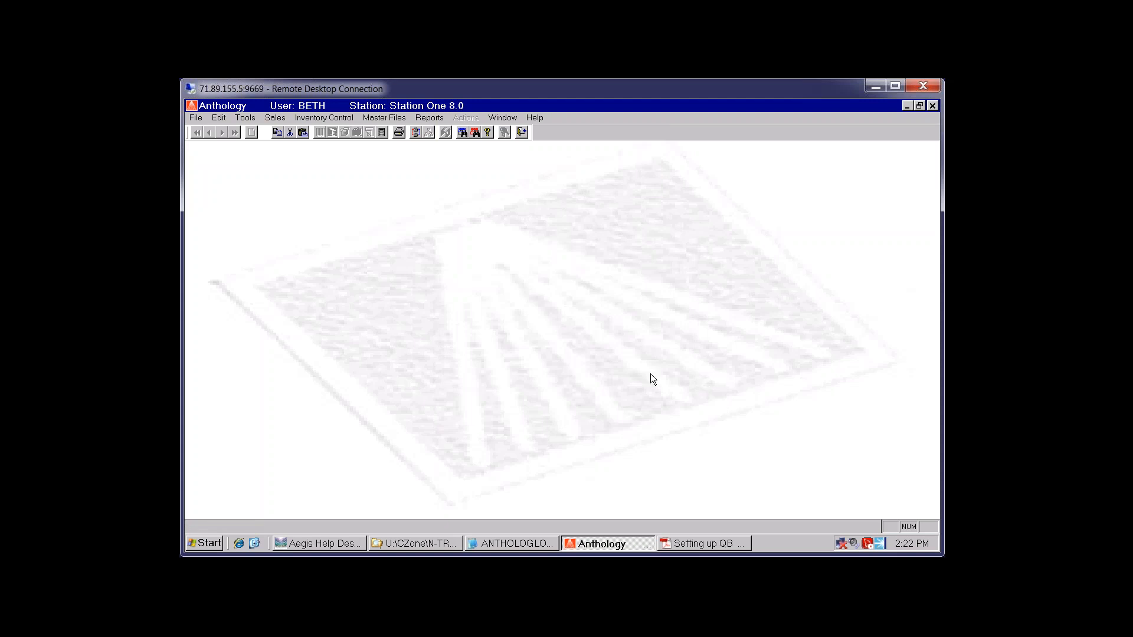
pyautogui.click(242, 116)
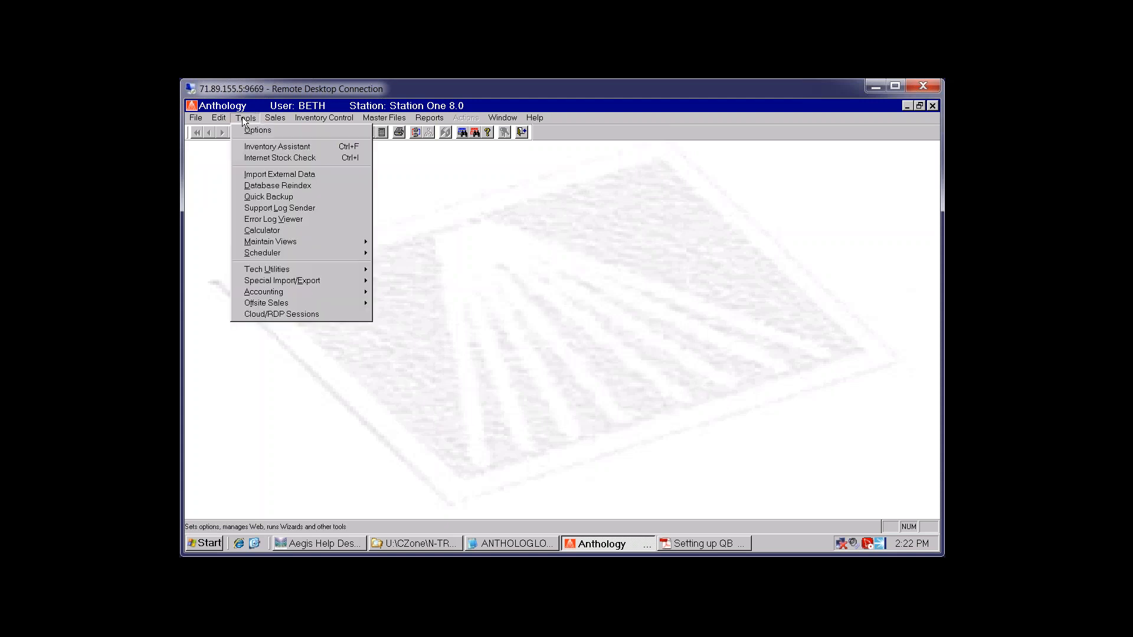
pyautogui.click(255, 131)
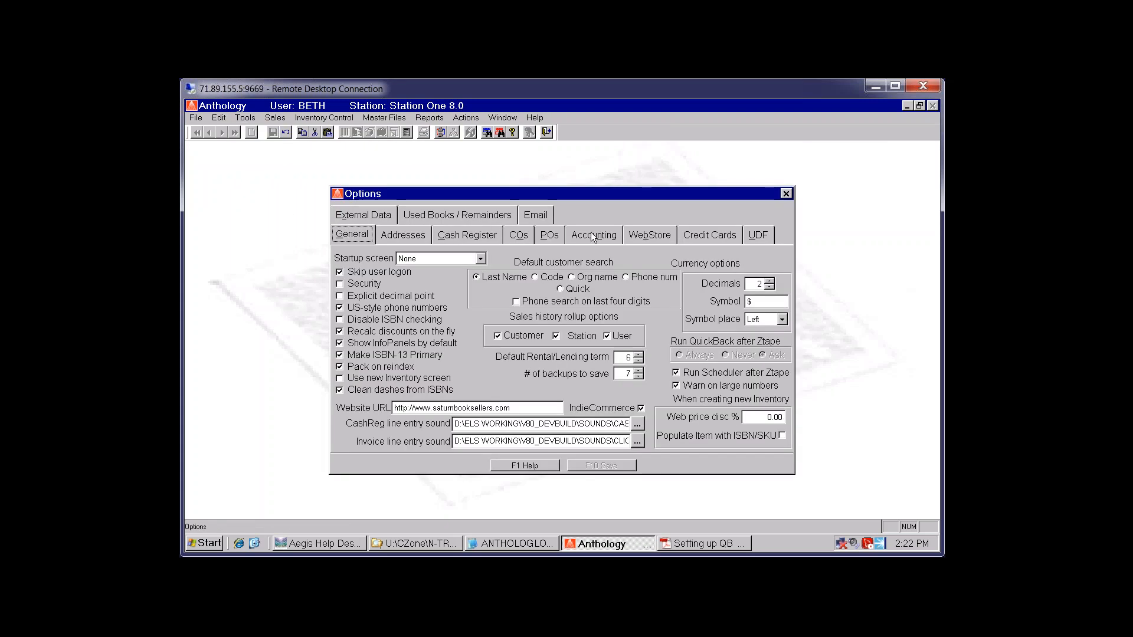
# Review the A/R directory and Checking, Receivables, Sales, COGS freight in, Inventory account names, then view the QuickBooks guide
pyautogui.click(593, 236)
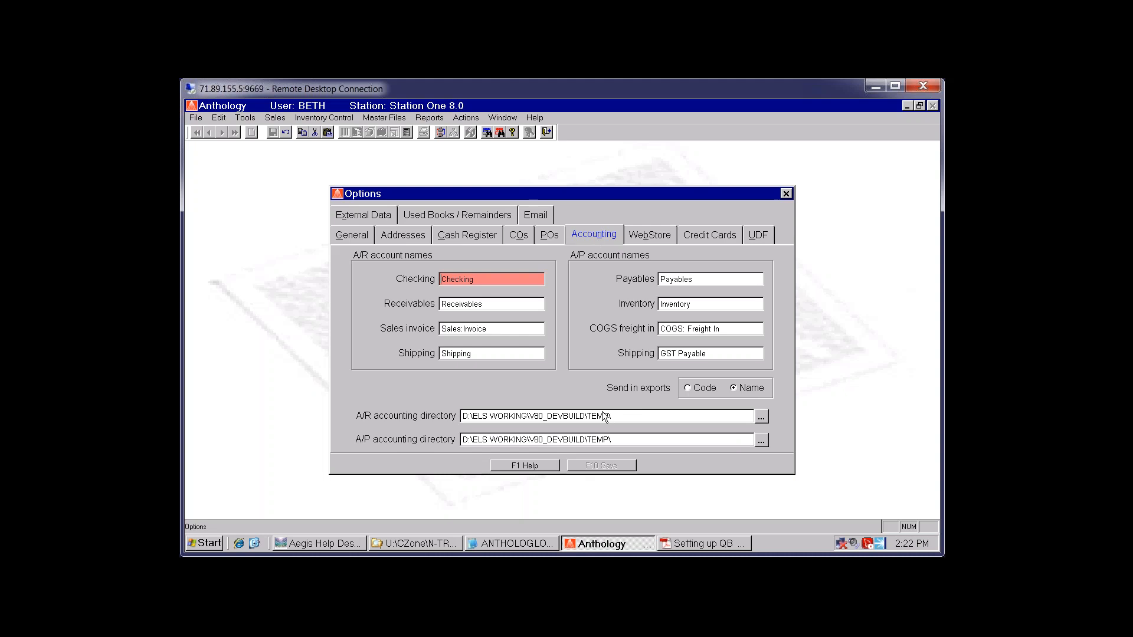
pyautogui.click(638, 416)
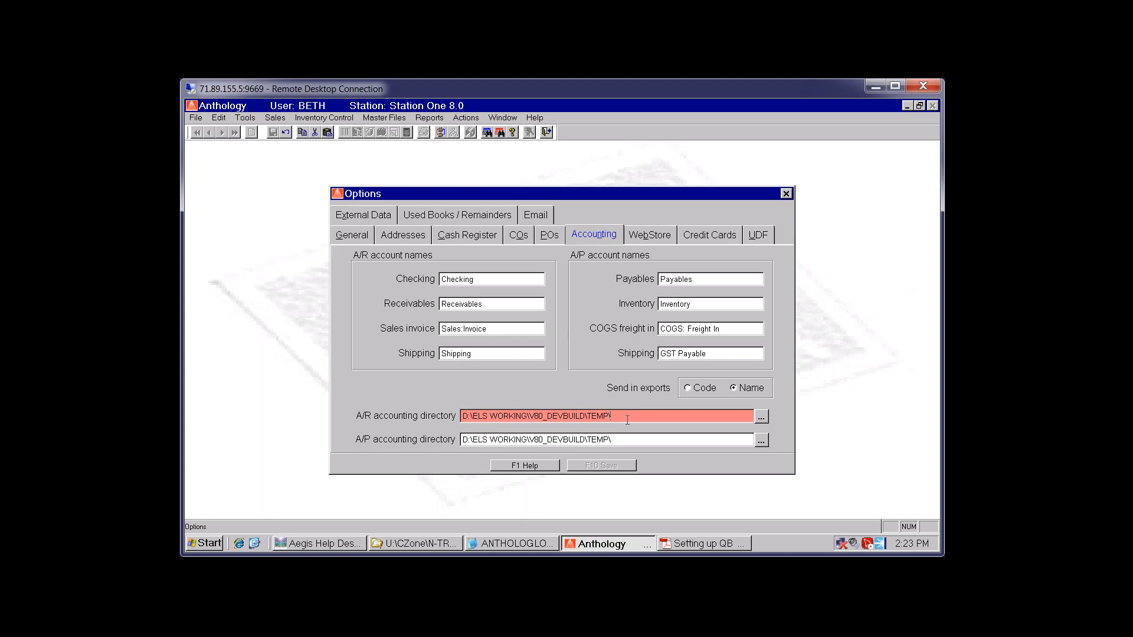
pyautogui.click(498, 282)
pyautogui.click(505, 304)
pyautogui.click(513, 331)
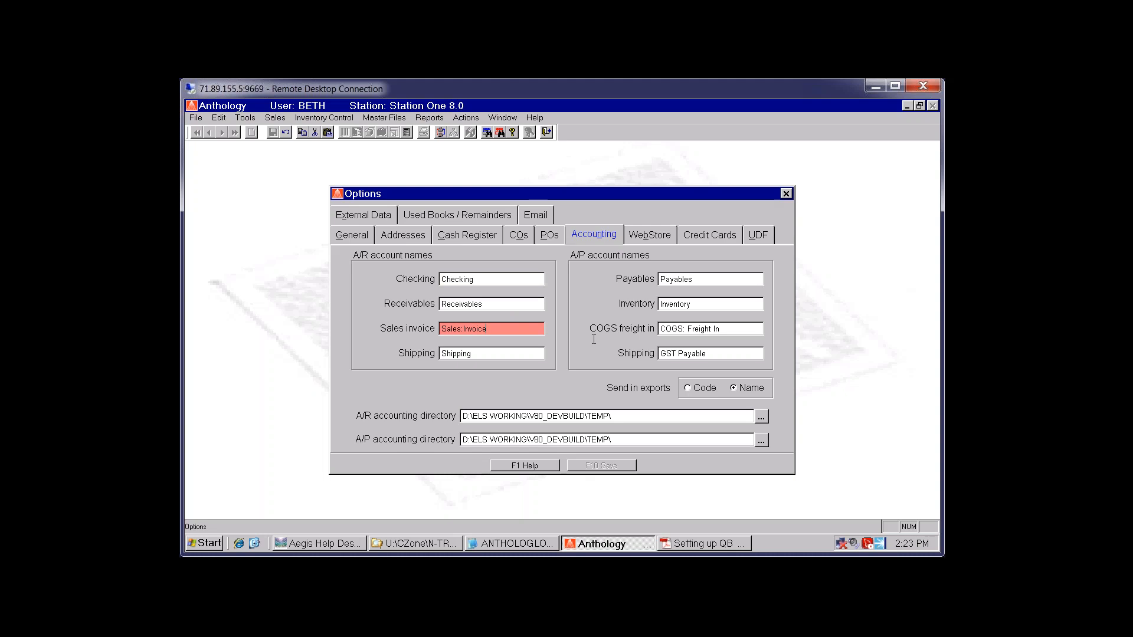
pyautogui.click(688, 331)
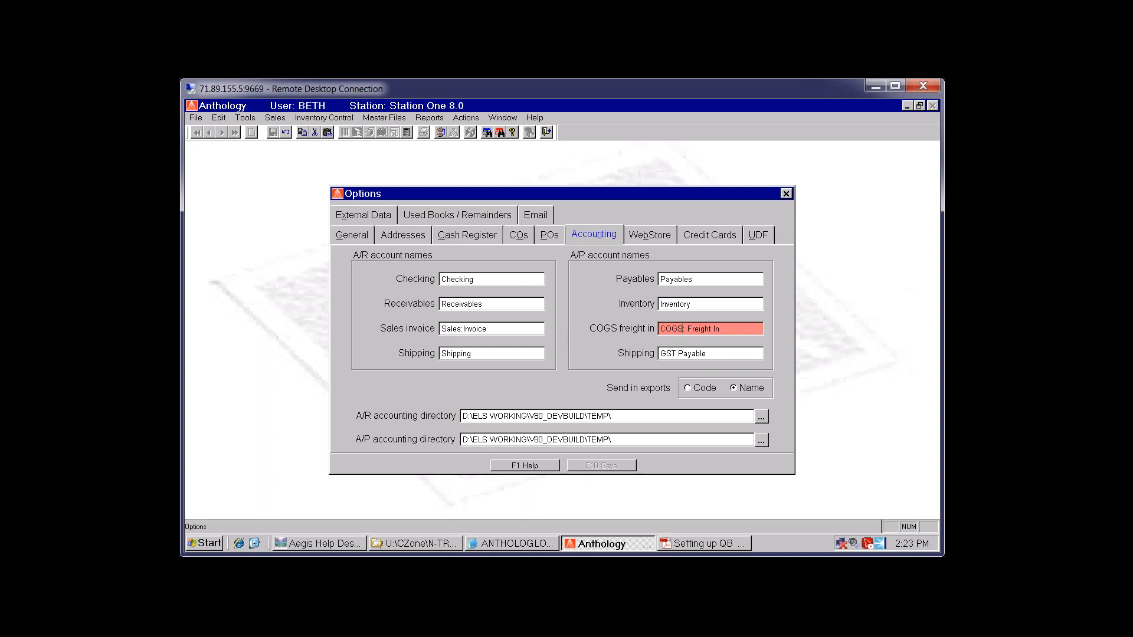
pyautogui.click(724, 303)
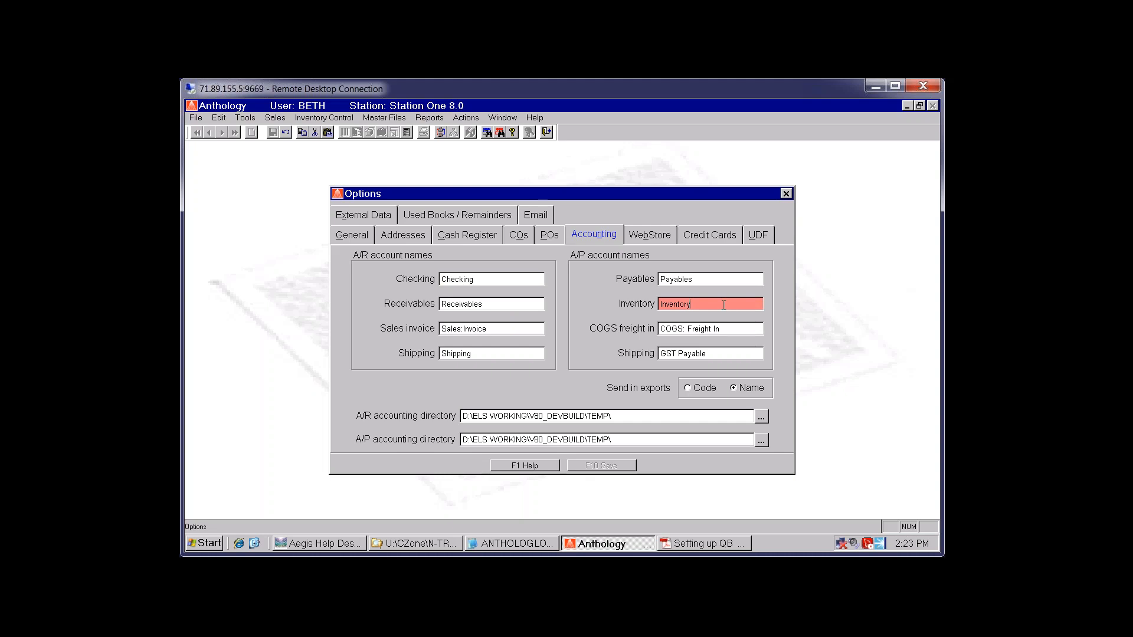
pyautogui.click(714, 543)
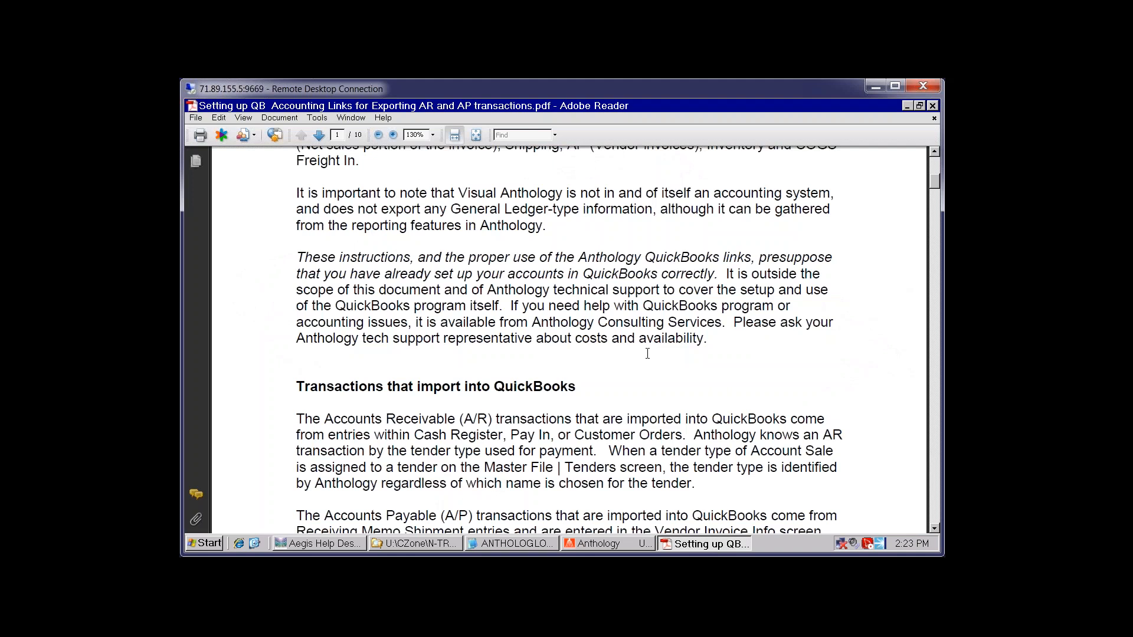
# Scroll the QuickBooks guide through pages 1–4 to the Accounts Payable account-names section, then return to Anthology
pyautogui.scroll(-10, 647, 353)
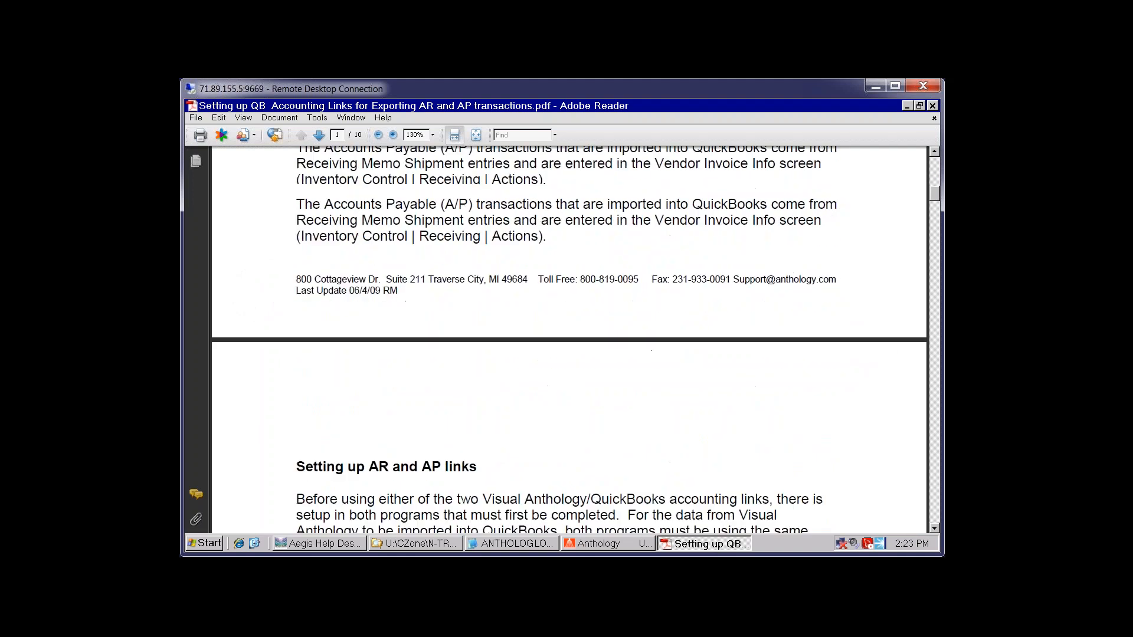
pyautogui.scroll(-20, 651, 350)
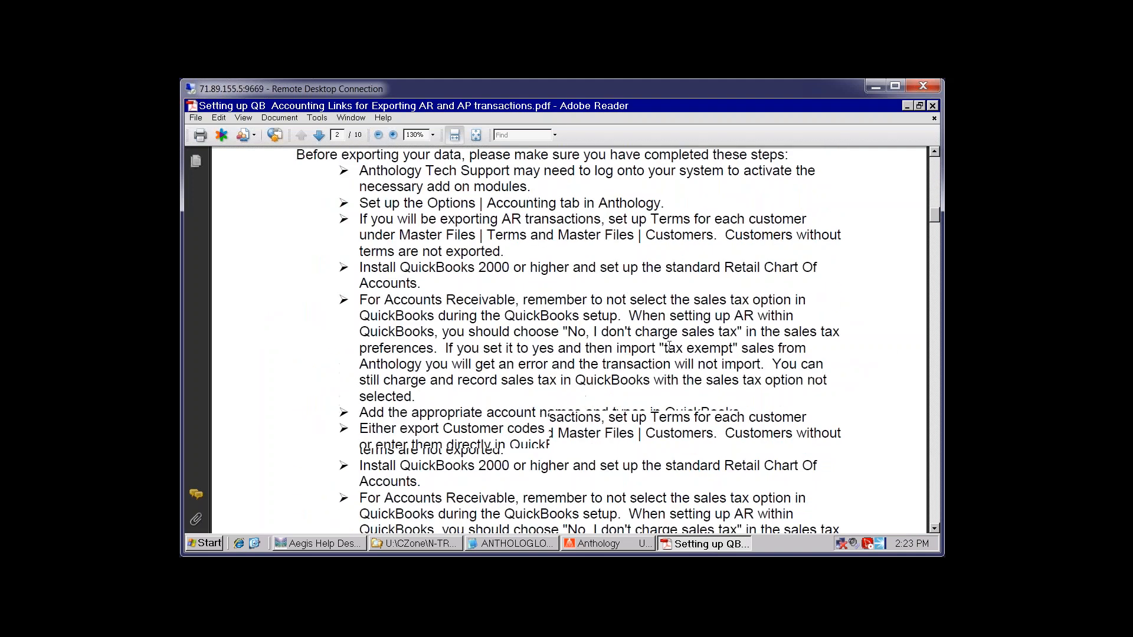
pyautogui.scroll(-12, 669, 348)
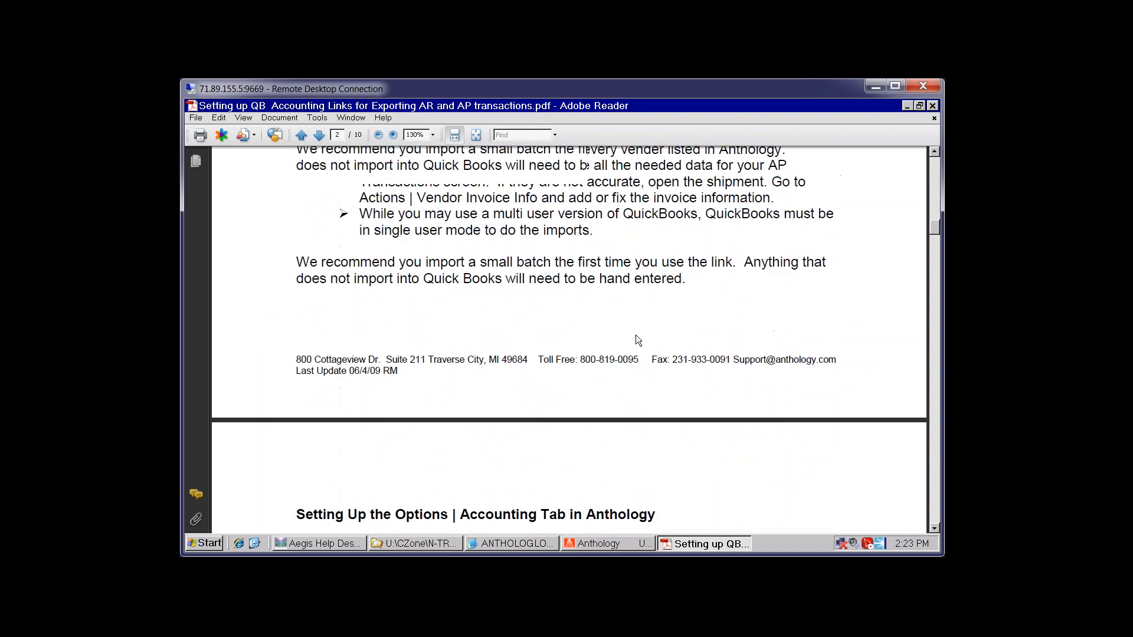
pyautogui.scroll(-5, 626, 354)
pyautogui.scroll(-1, 643, 348)
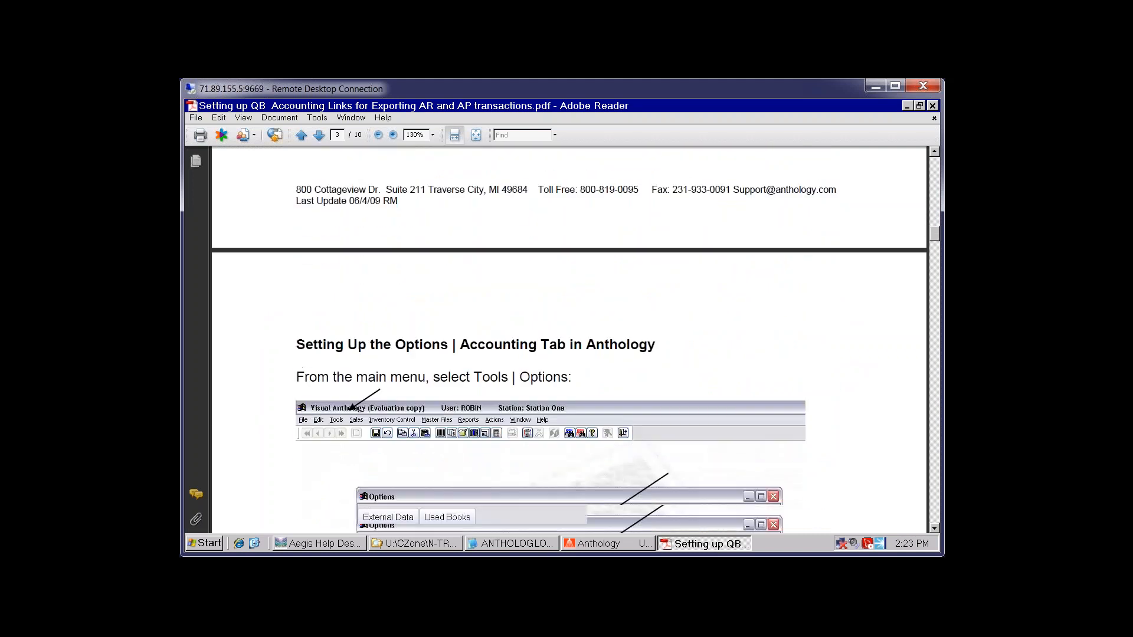
pyautogui.scroll(-6, 643, 346)
pyautogui.scroll(-3, 633, 353)
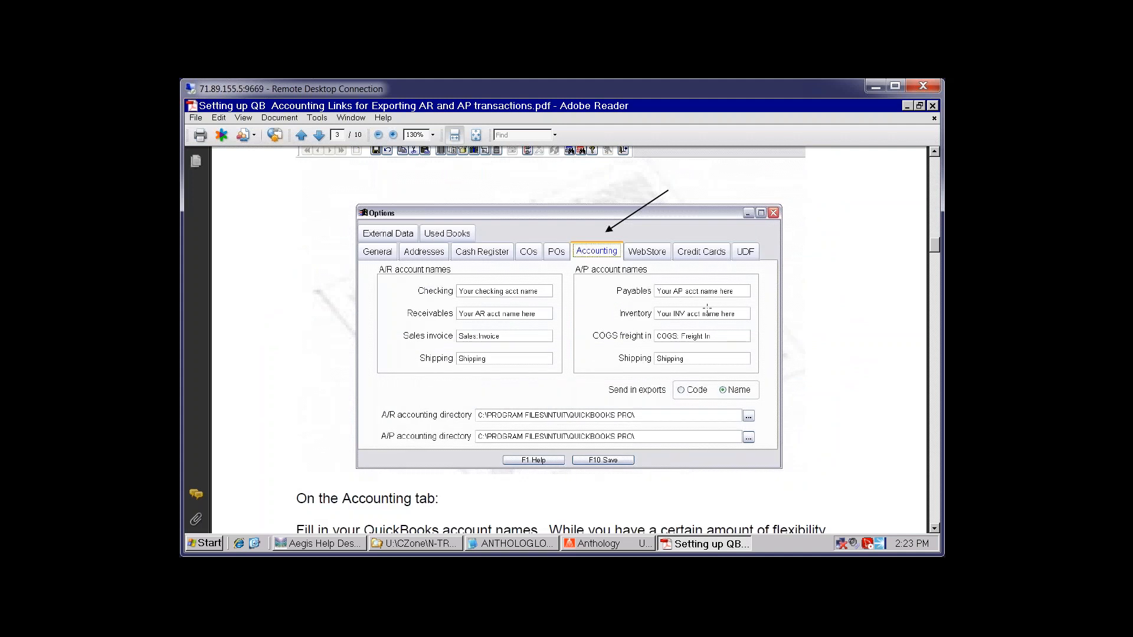
pyautogui.scroll(-12, 709, 308)
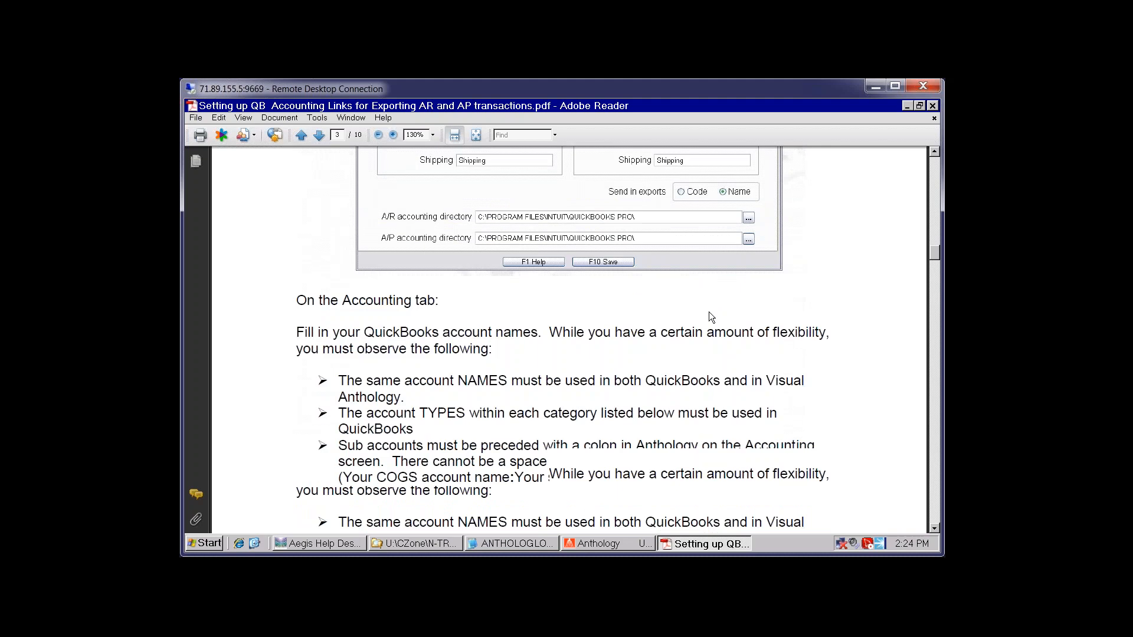
pyautogui.scroll(-2, 707, 314)
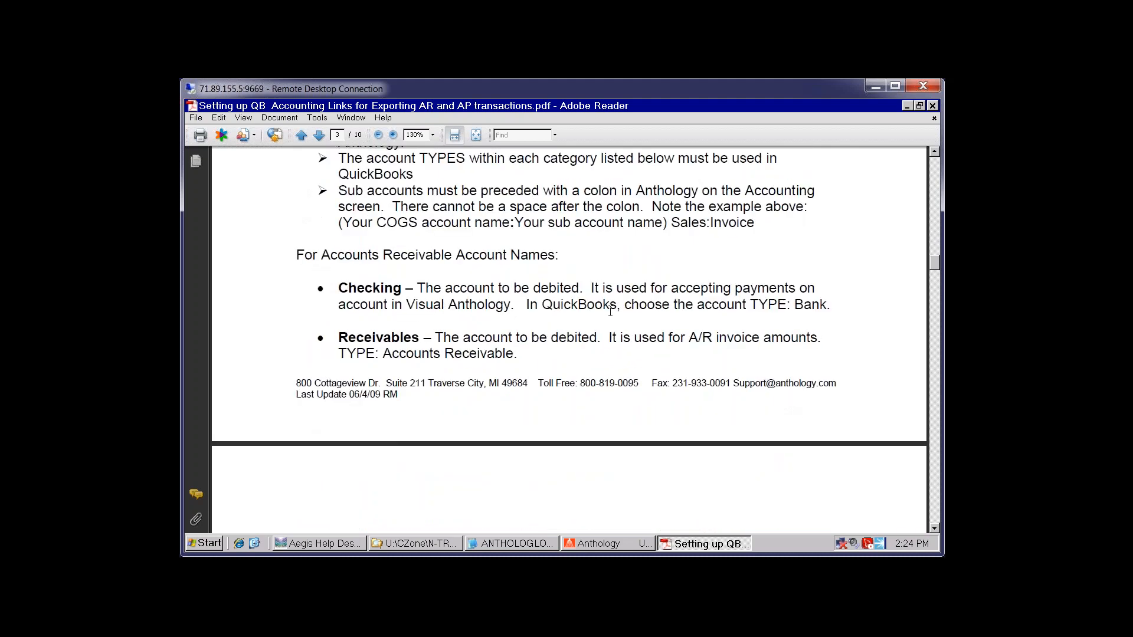
pyautogui.scroll(-6, 624, 311)
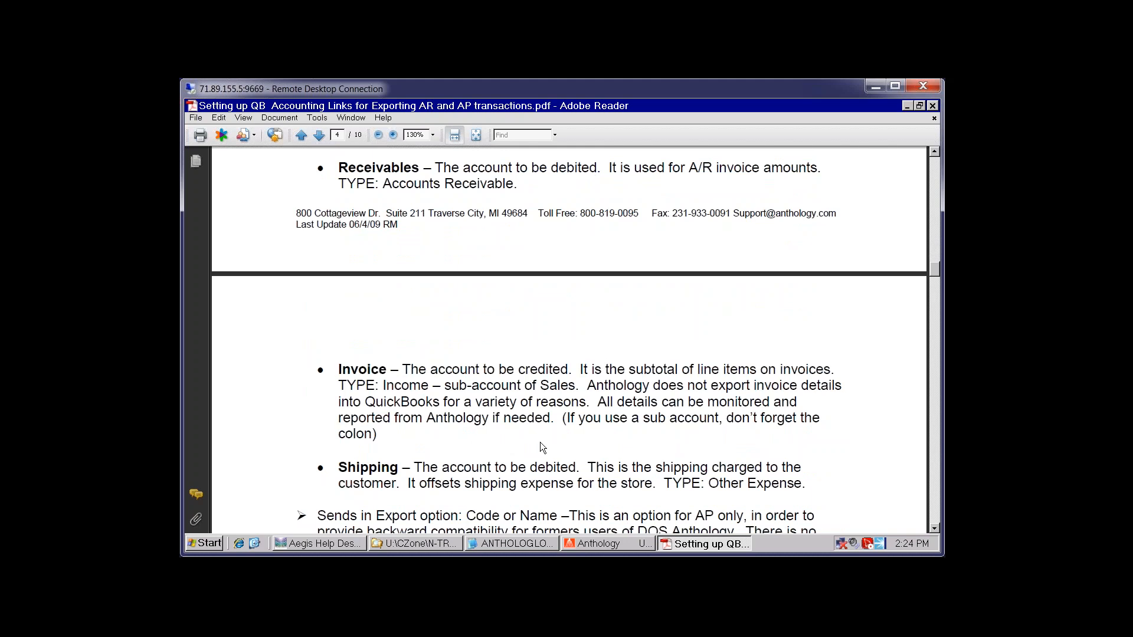
pyautogui.scroll(-10, 540, 441)
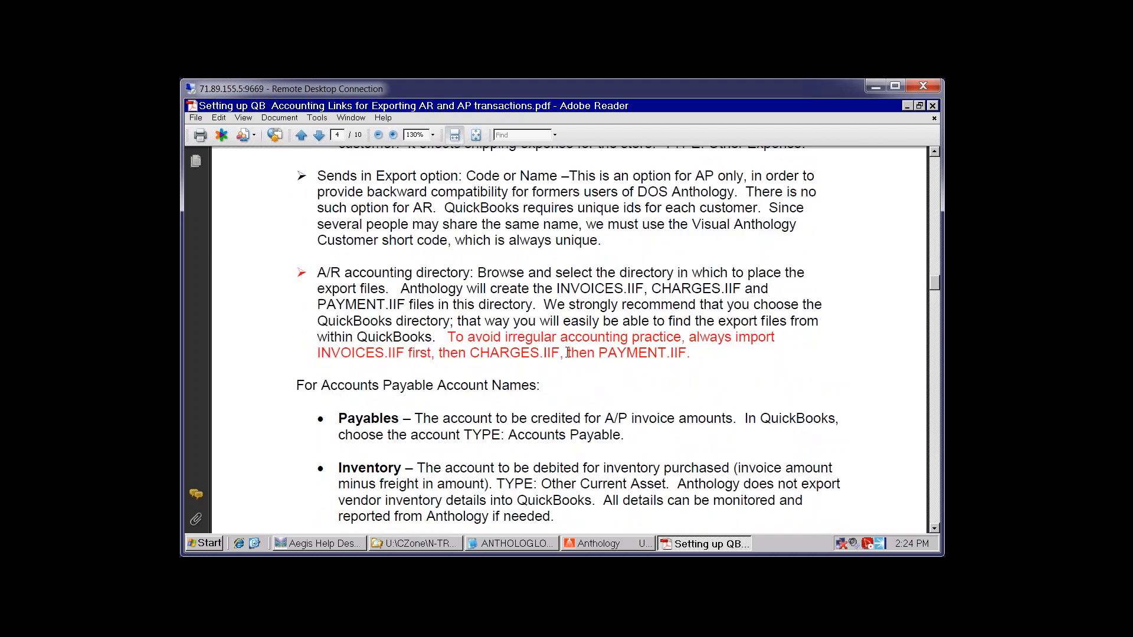
pyautogui.scroll(-6, 568, 352)
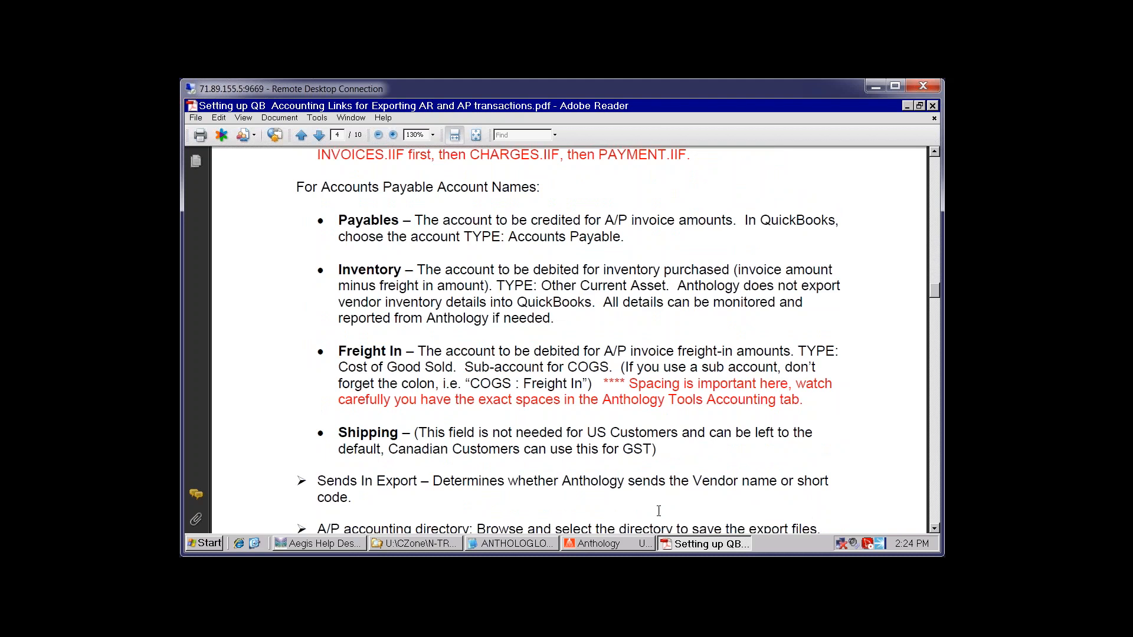
pyautogui.click(598, 544)
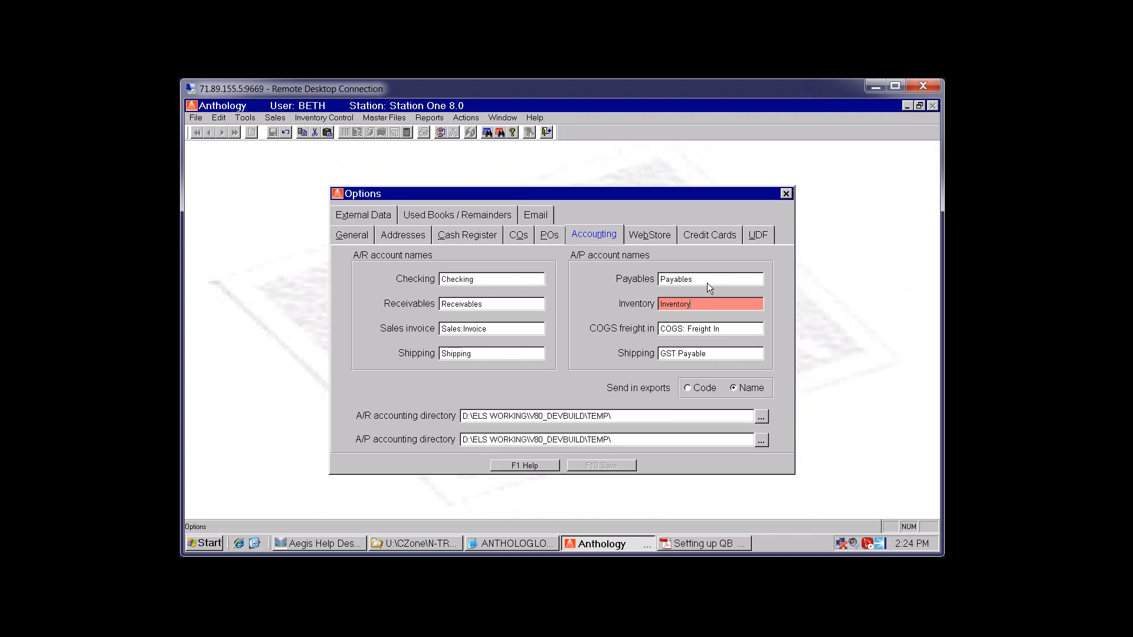
# Check the Payables and COGS: Freight In account names, then close the Options dialog
pyautogui.click(708, 281)
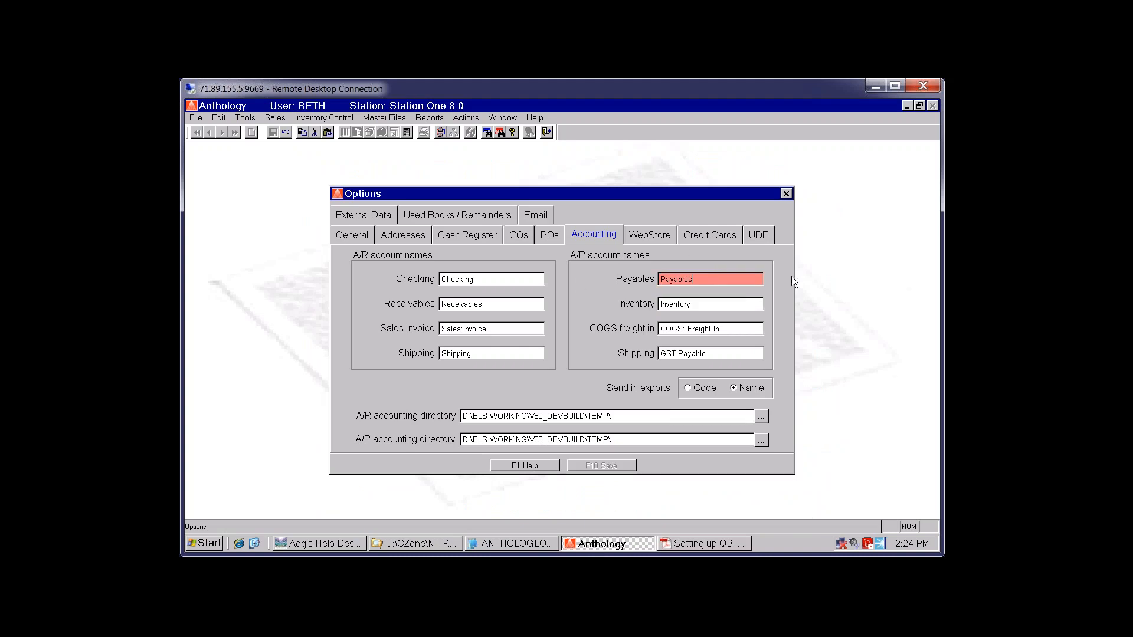
pyautogui.click(683, 328)
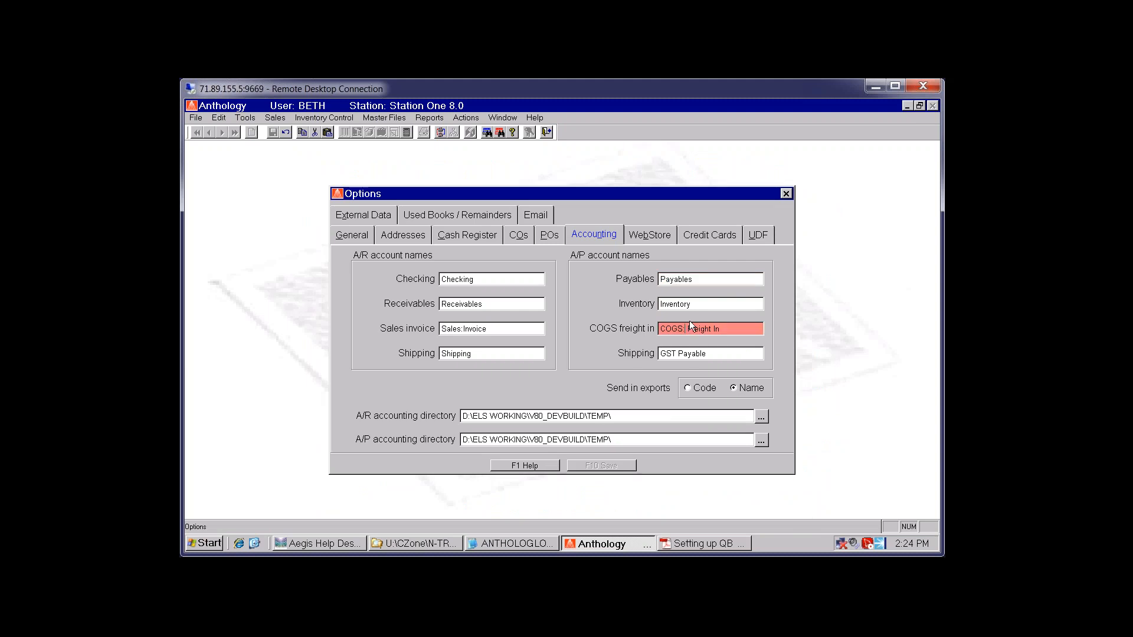
pyautogui.click(786, 194)
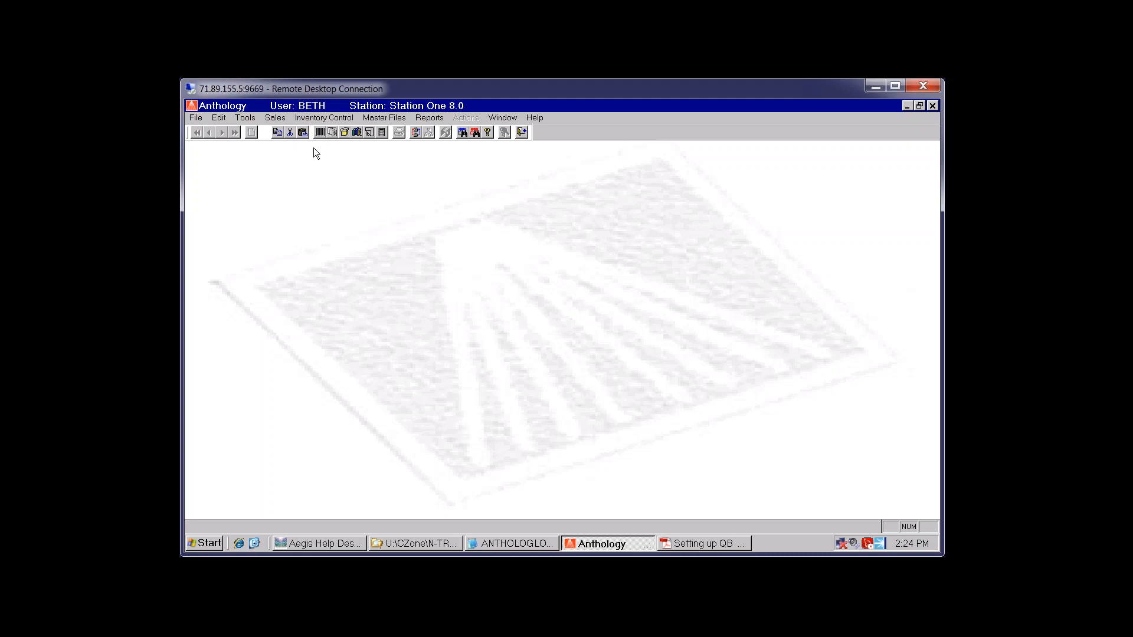
# Start a new cash register sale and add the ingra test item line
pyautogui.click(319, 132)
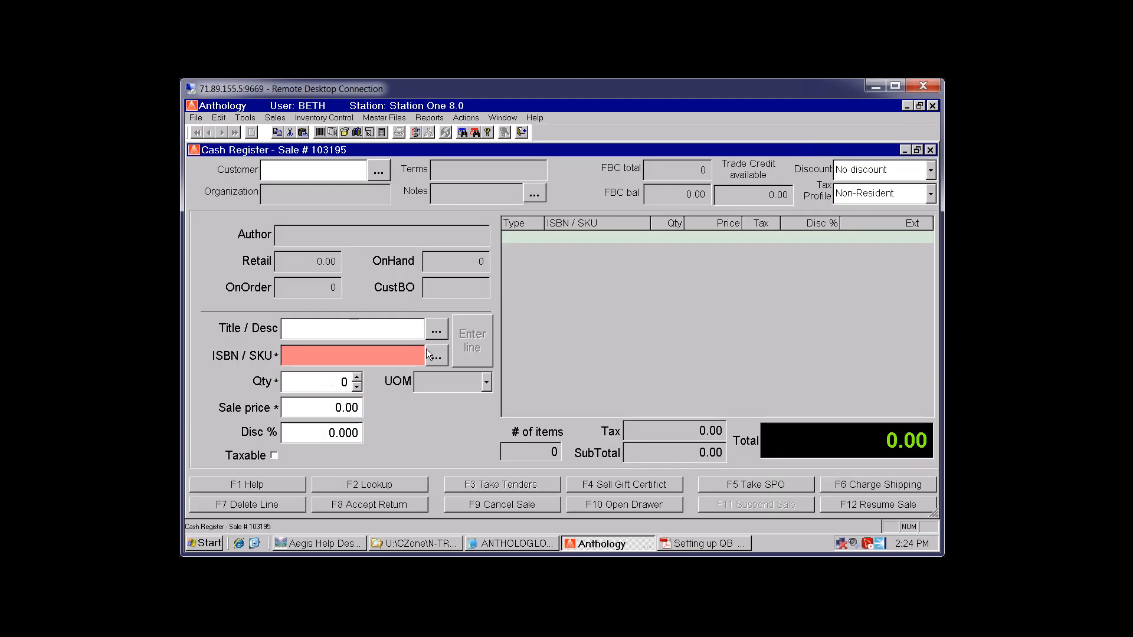
pyautogui.click(437, 358)
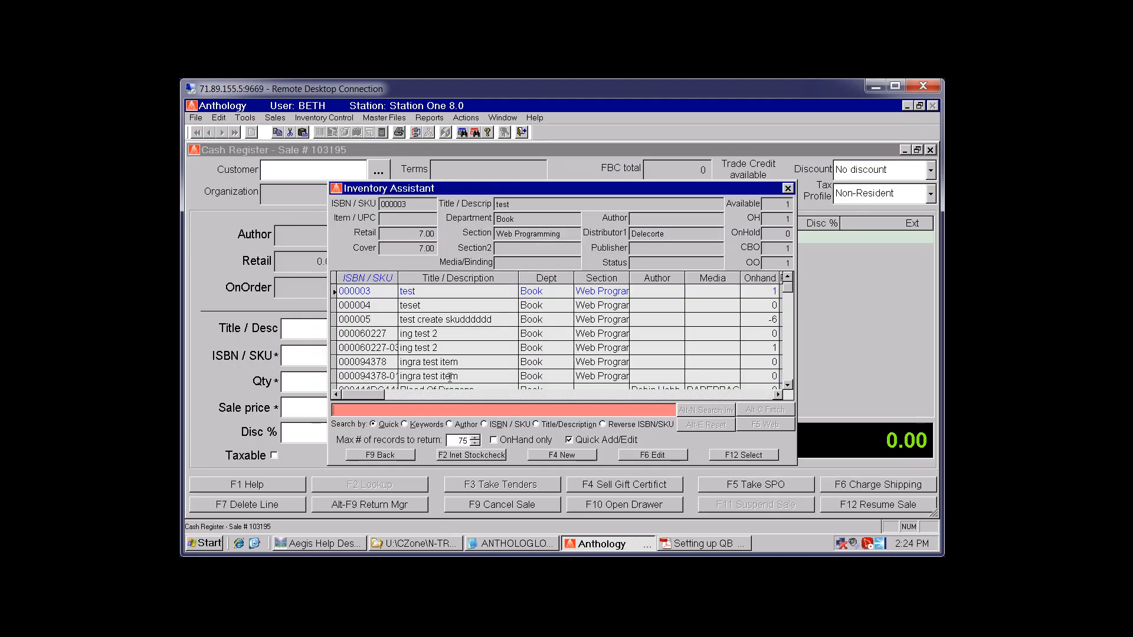
pyautogui.doubleClick(449, 378)
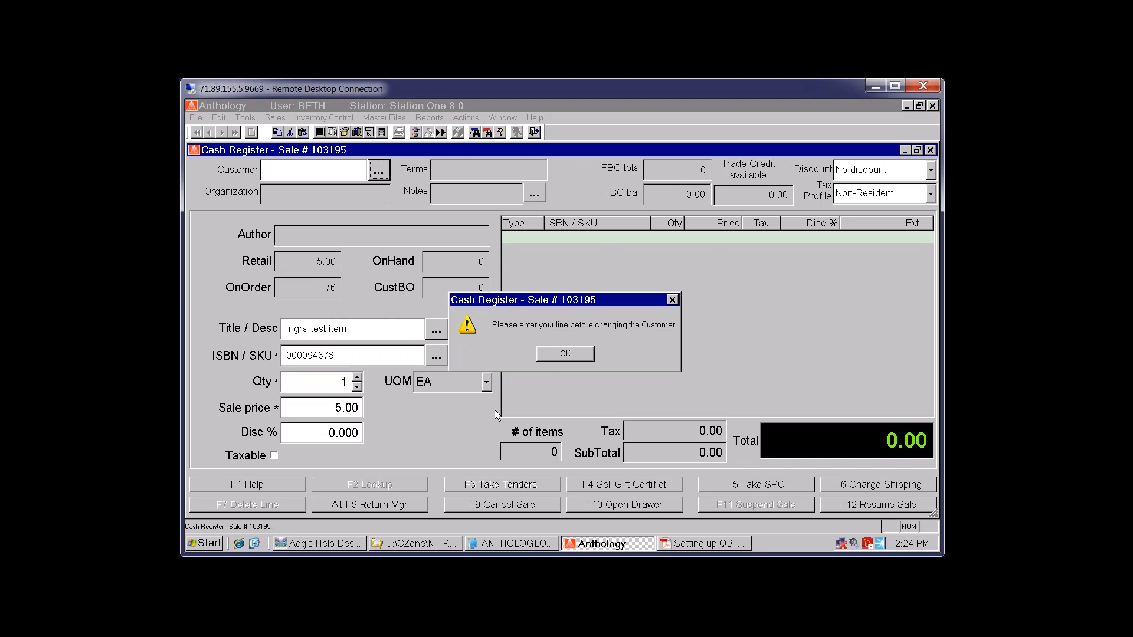
pyautogui.click(565, 353)
pyautogui.click(467, 346)
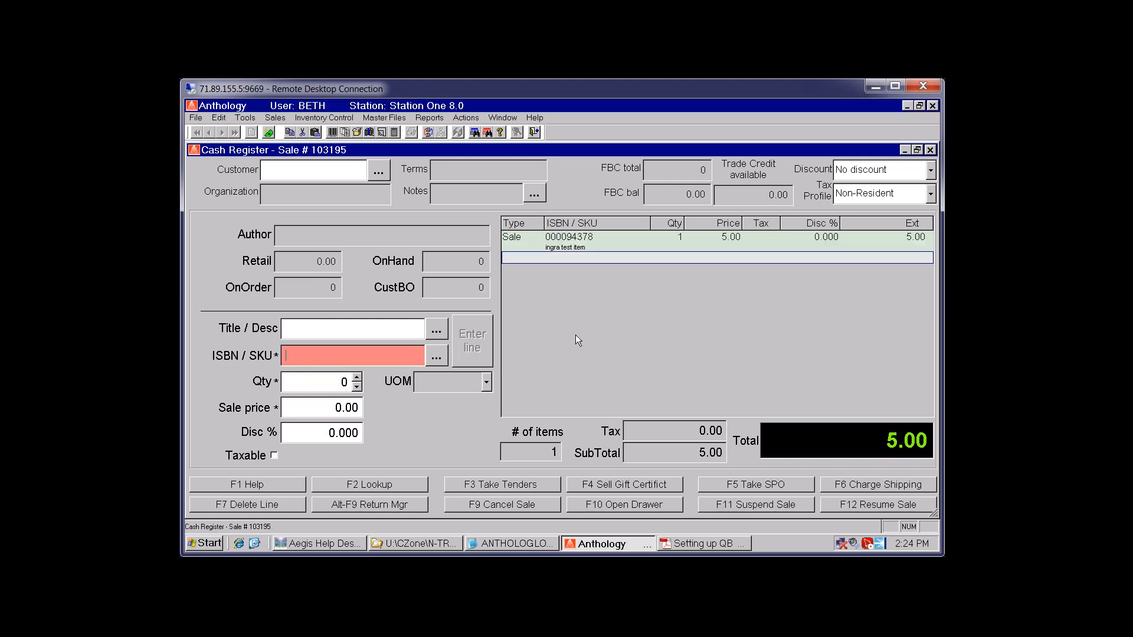
# Assign a customer to the sale, picked from the list sorted by first name
pyautogui.click(378, 171)
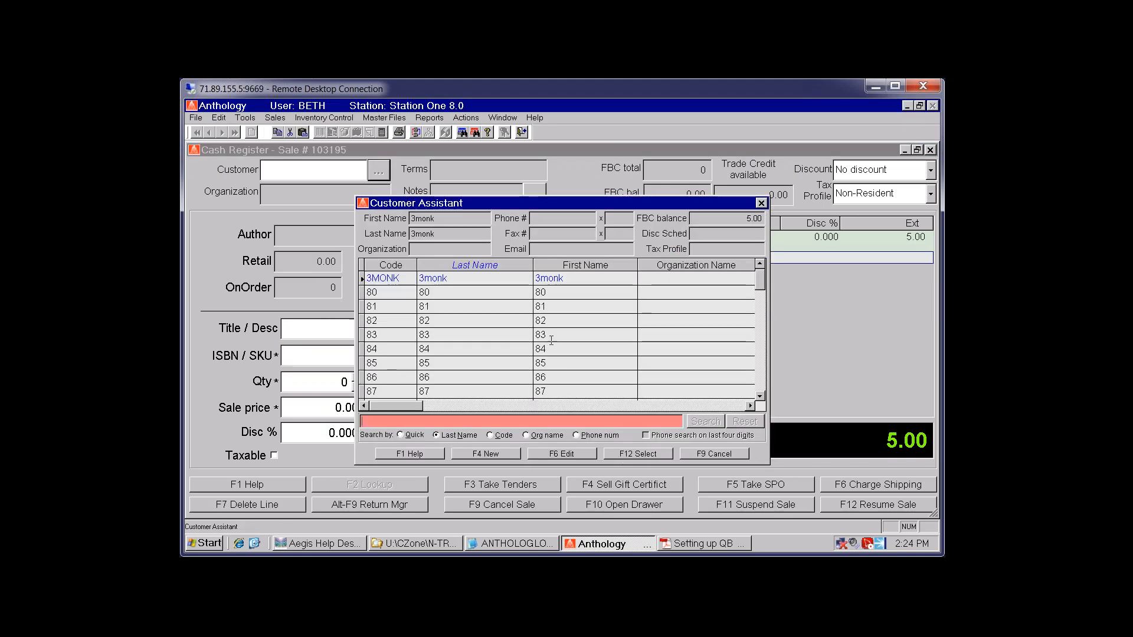
pyautogui.click(541, 346)
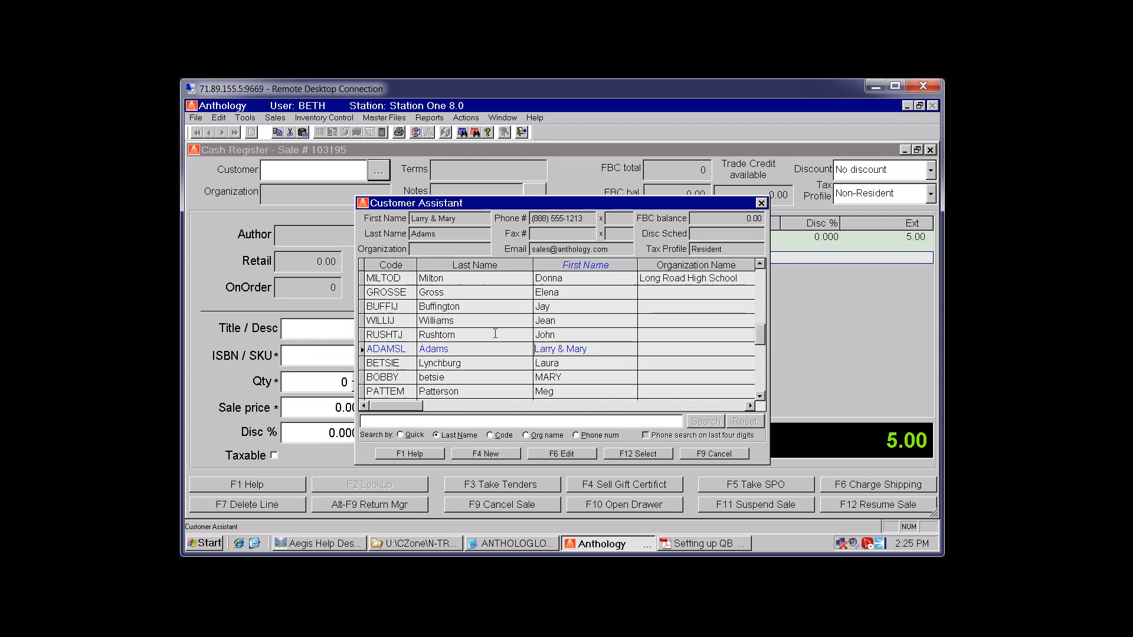
pyautogui.doubleClick(493, 352)
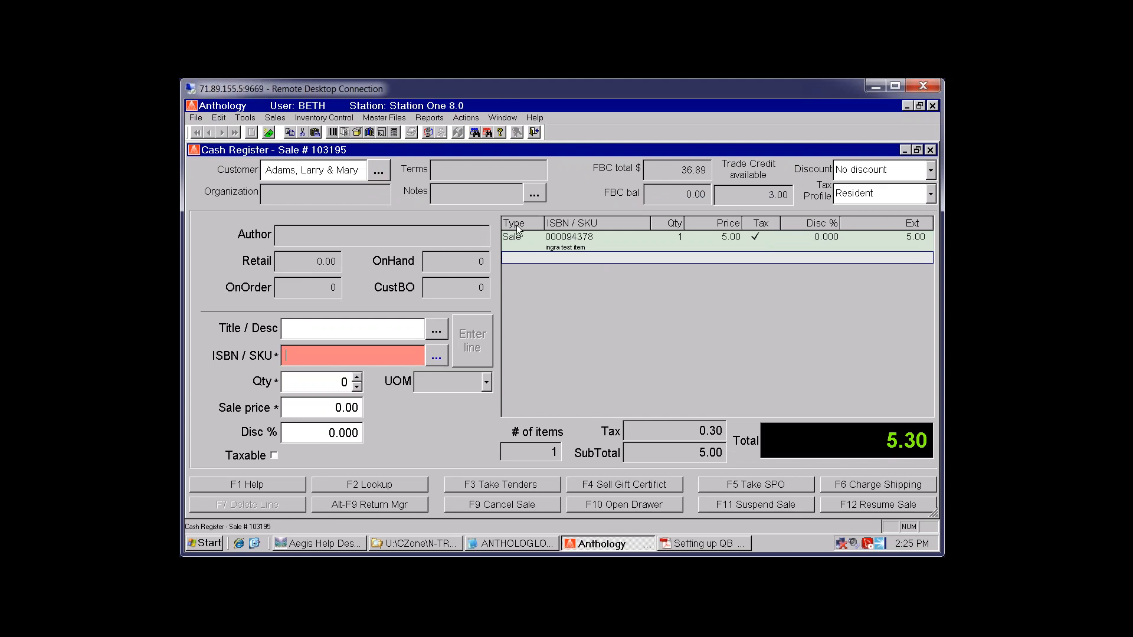
# Change the ingra test item quantity to 4 and move on to tenders for 21.20
pyautogui.click(525, 241)
pyautogui.click(356, 378)
pyautogui.click(356, 378)
pyautogui.click(356, 378)
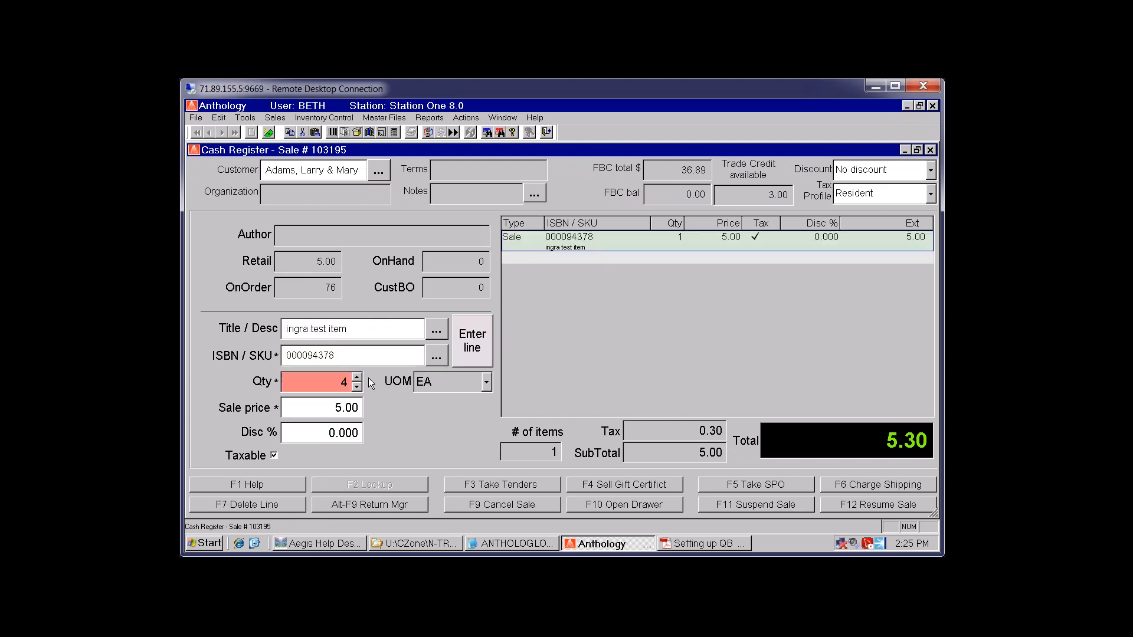
pyautogui.click(480, 348)
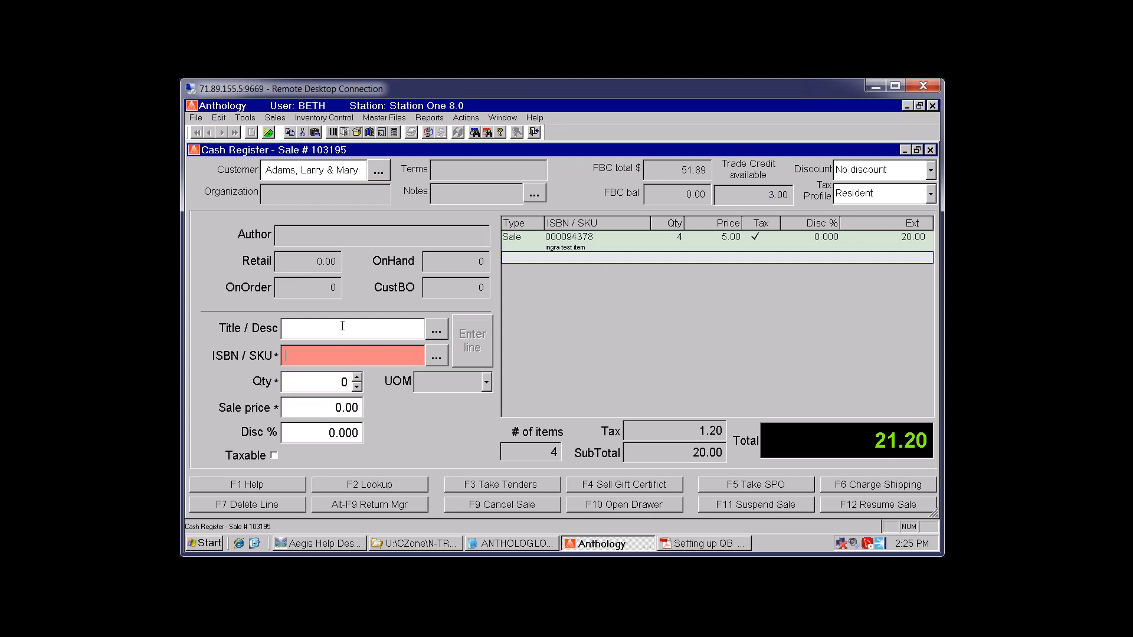
pyautogui.press('F3')
pyautogui.press('Return')
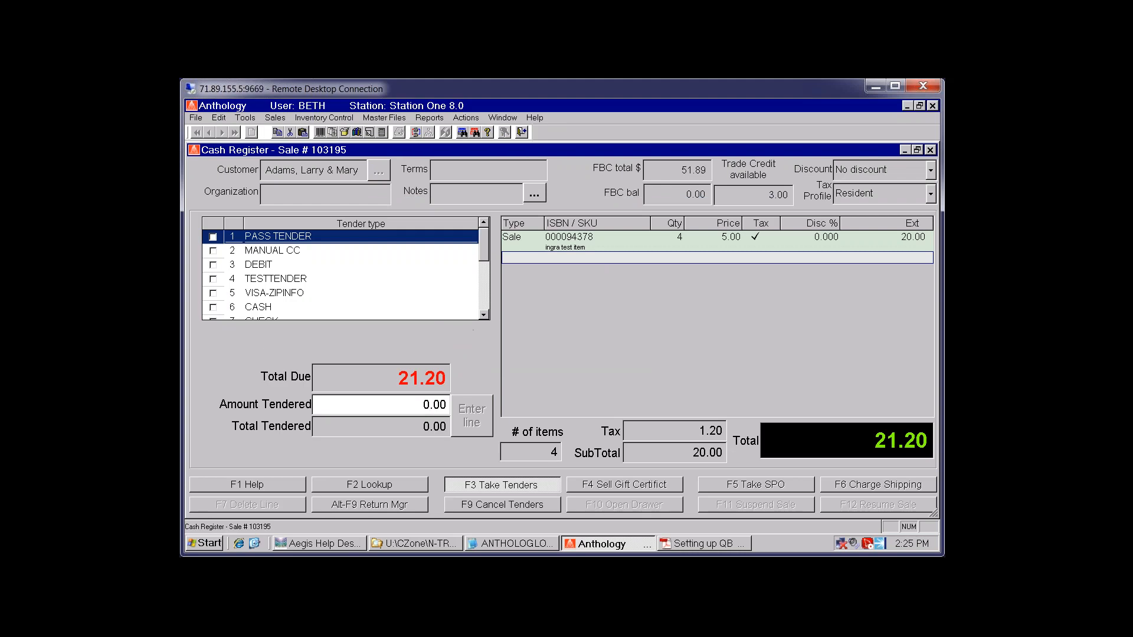
# Tender the full 21.20 as ACCOUNT SALE, accepting the missing-terms warning
pyautogui.click(258, 265)
pyautogui.press('Down')
pyautogui.press('Down')
pyautogui.press('Down')
pyautogui.press('Down')
pyautogui.press('Down')
pyautogui.press('Down')
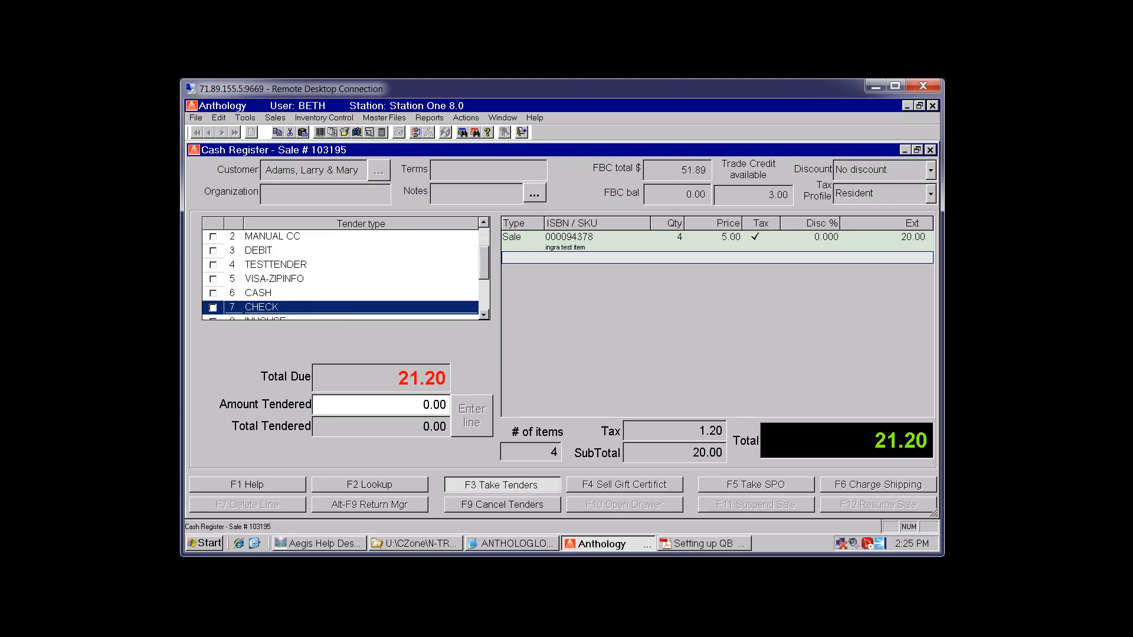
pyautogui.press('Down')
pyautogui.press('Down')
pyautogui.press('Down')
pyautogui.press('Down')
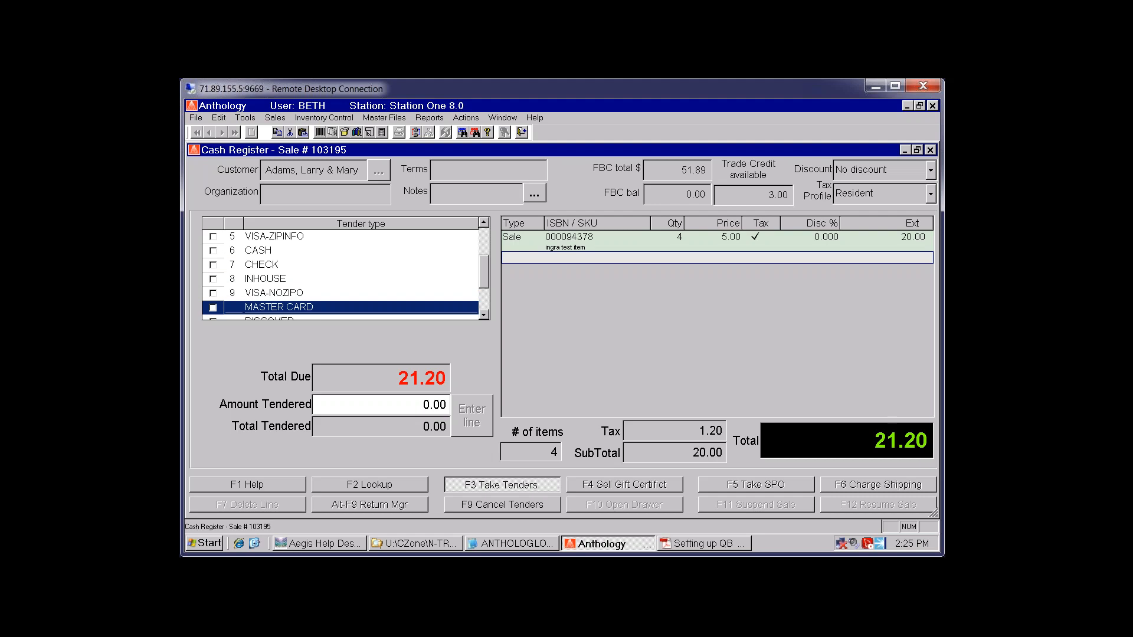
pyautogui.press('Down')
pyautogui.press('Down')
pyautogui.press('Down')
pyautogui.press('Down')
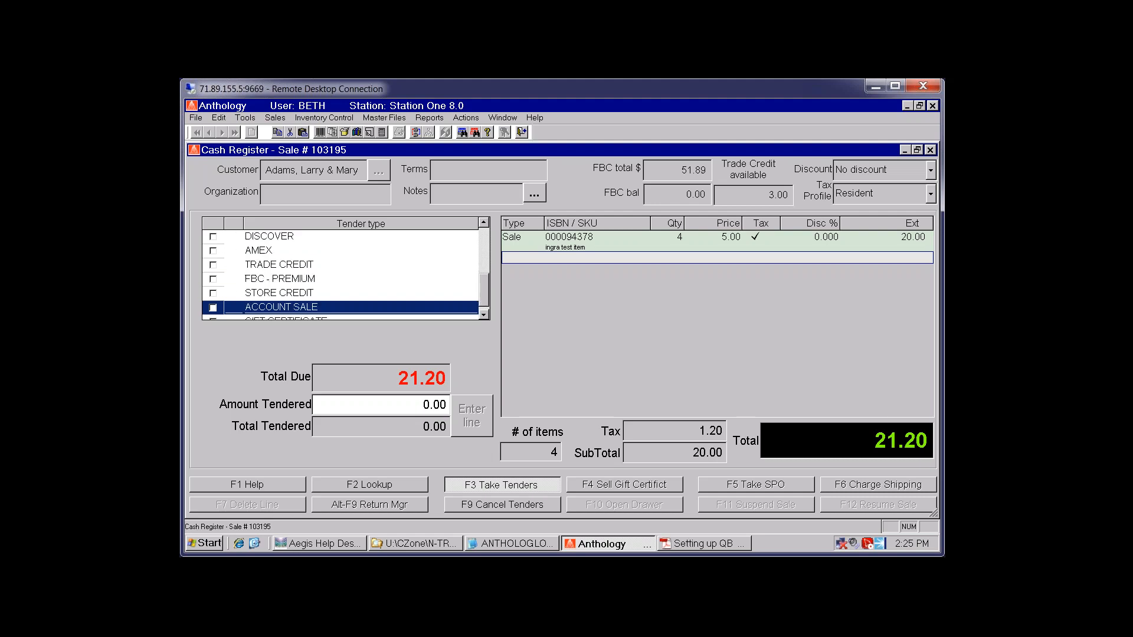
pyautogui.press('Up')
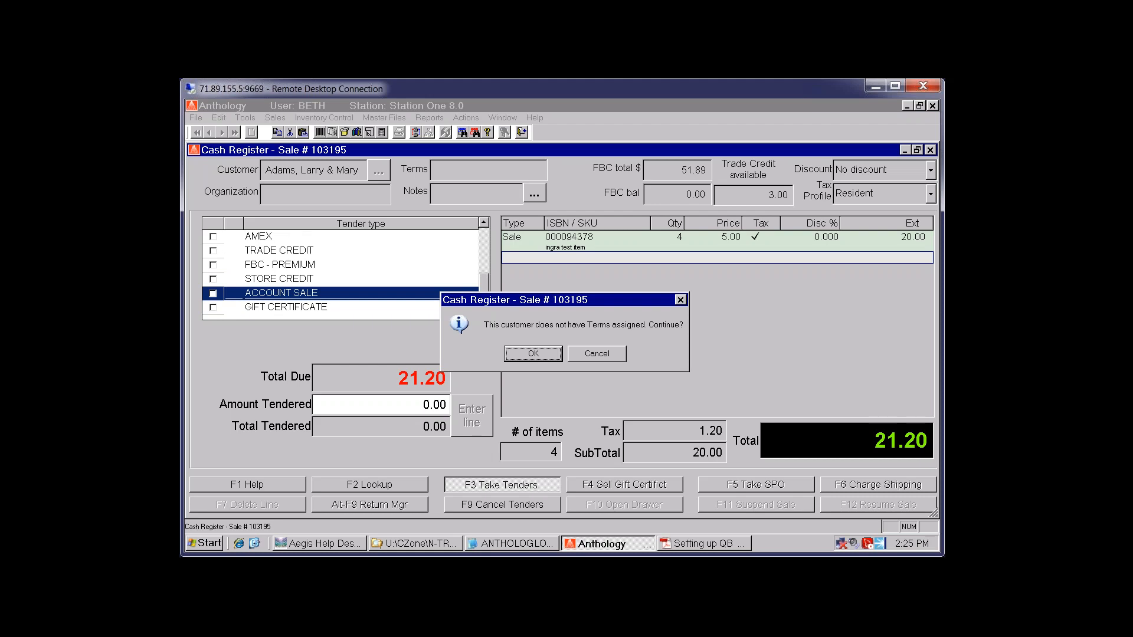
pyautogui.click(535, 354)
pyautogui.click(535, 353)
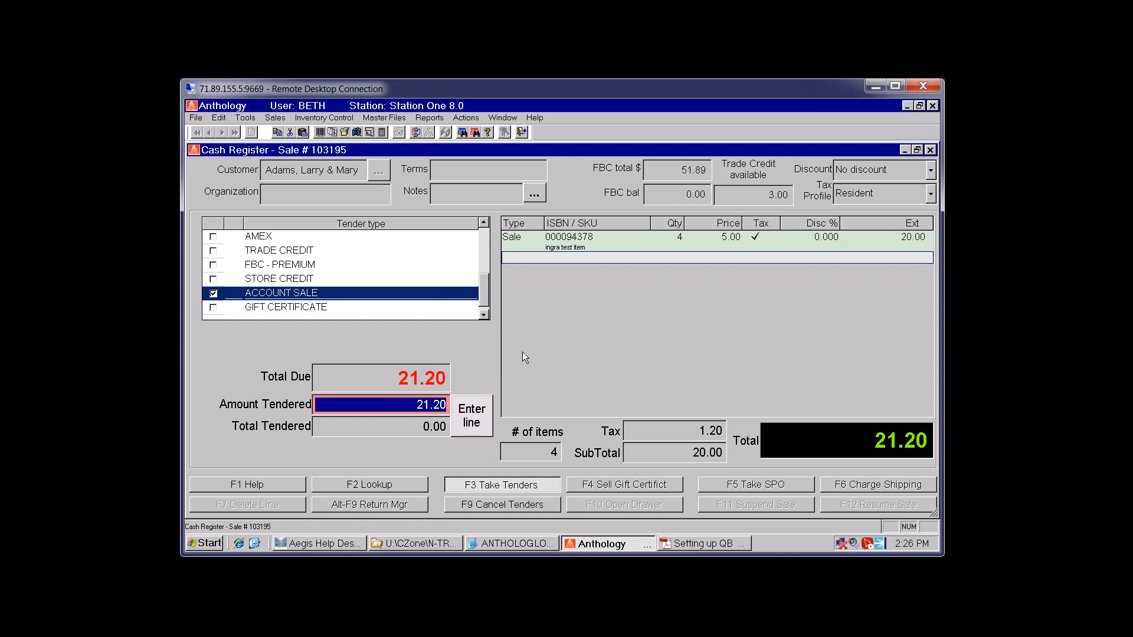
pyautogui.press('Return')
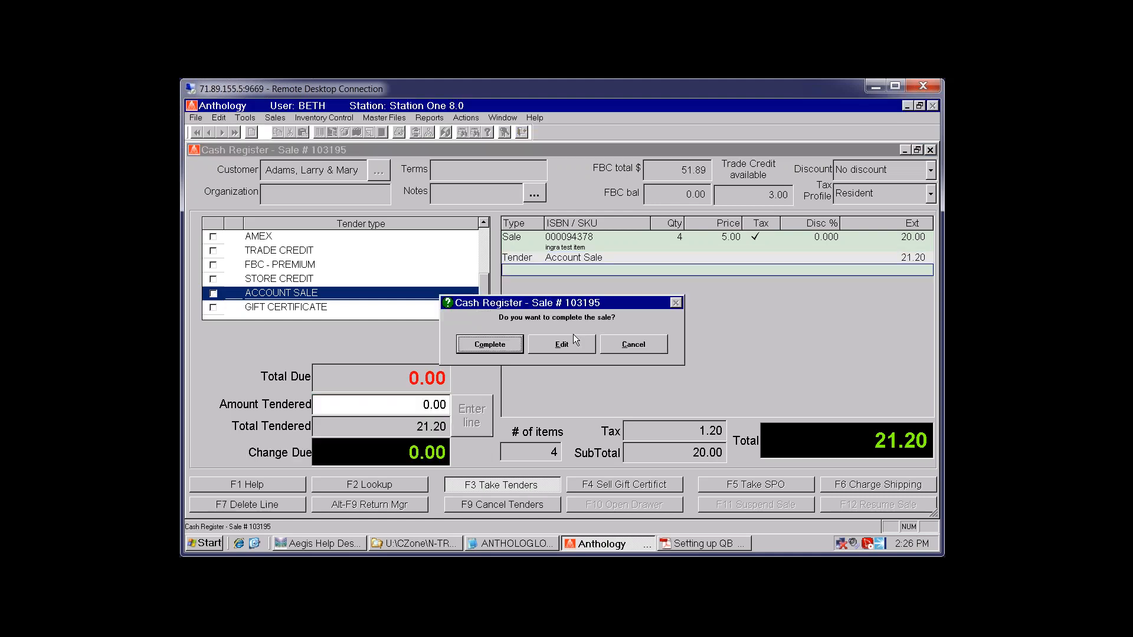
# Complete the sale without saving PDF receipts and close the Cash Register
pyautogui.click(490, 345)
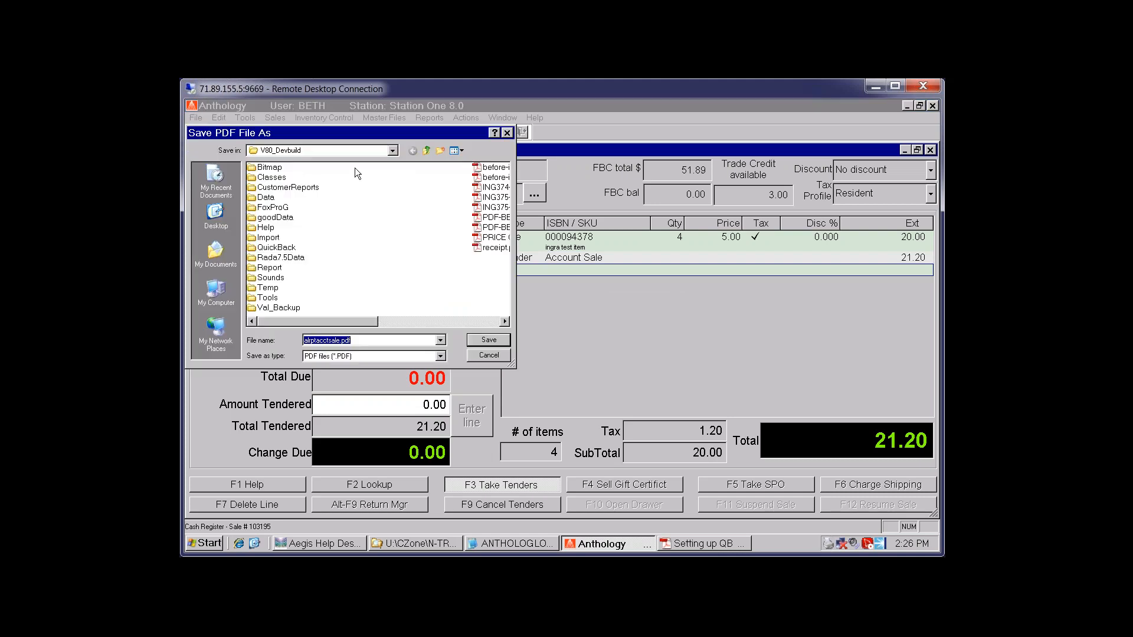
pyautogui.click(489, 356)
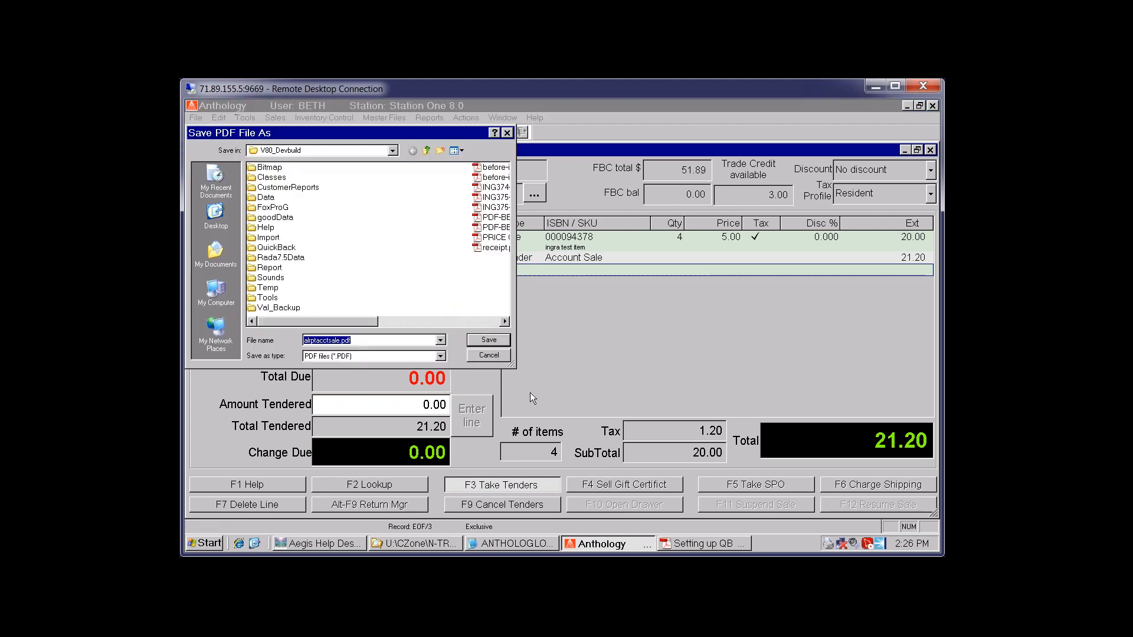
pyautogui.click(493, 356)
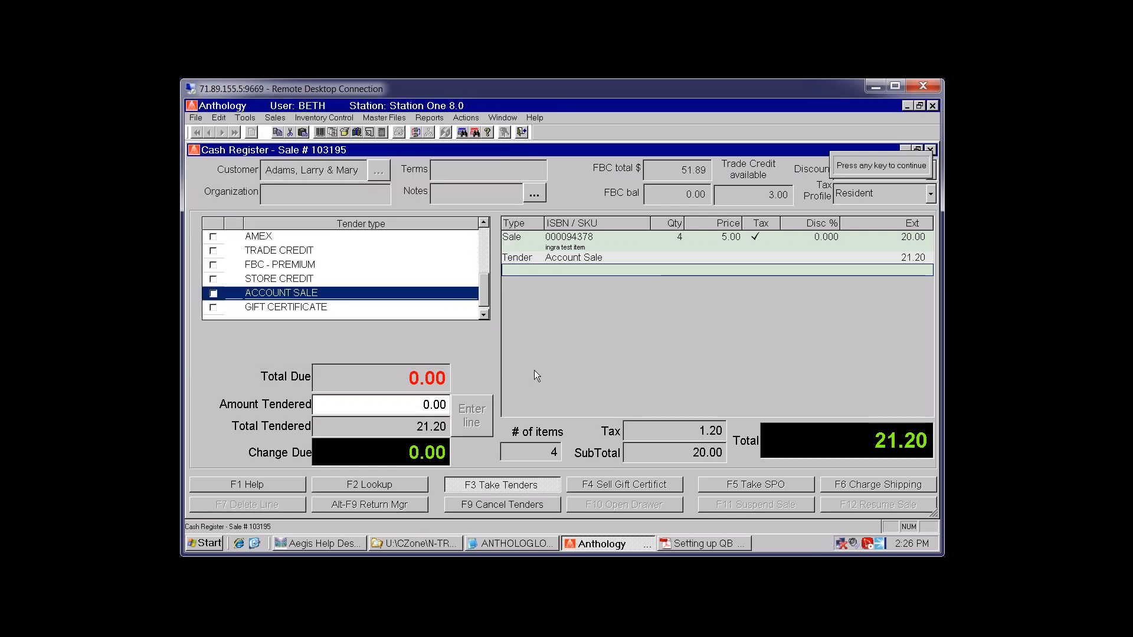
pyautogui.press('Return')
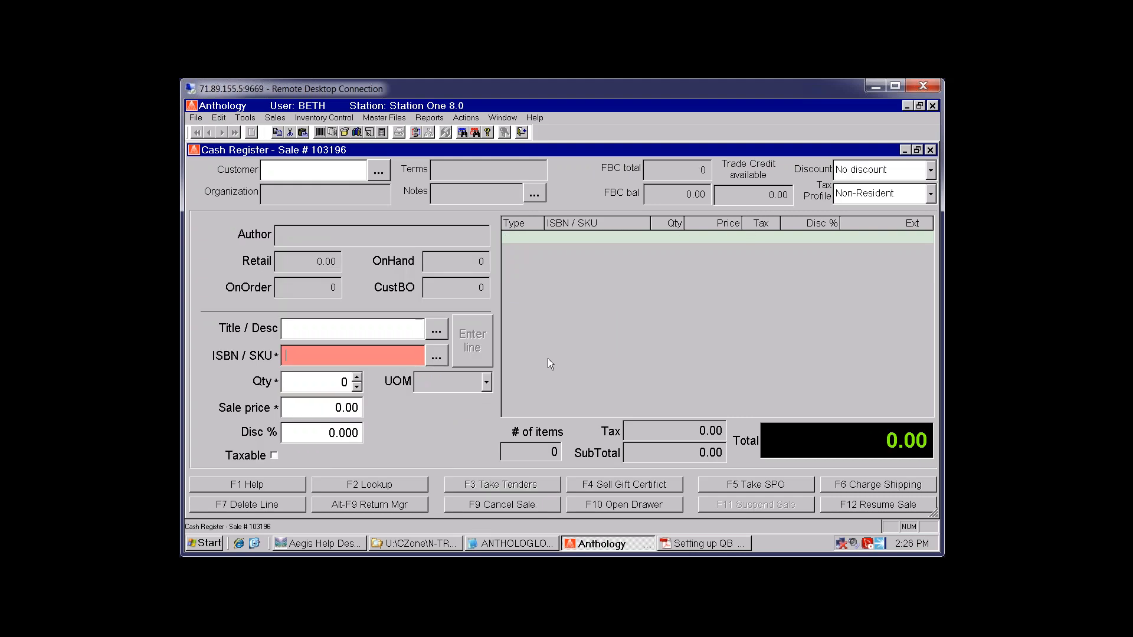
pyautogui.click(930, 150)
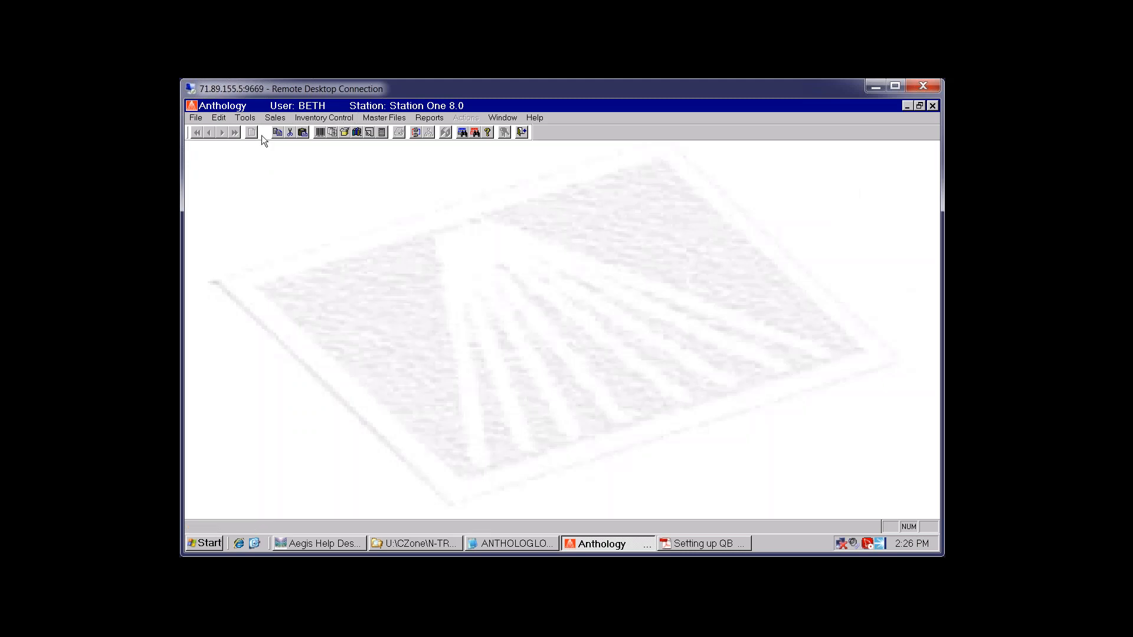
# Open Customer Orders and inspect a completed order's Lovely Bones line and header details
pyautogui.click(275, 118)
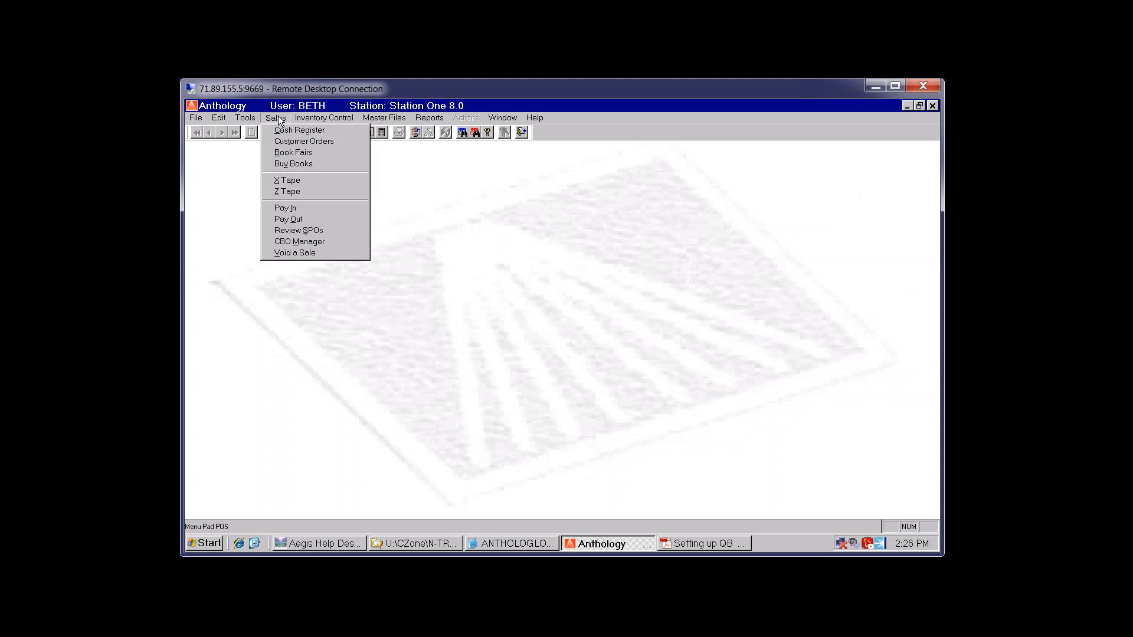
pyautogui.click(310, 142)
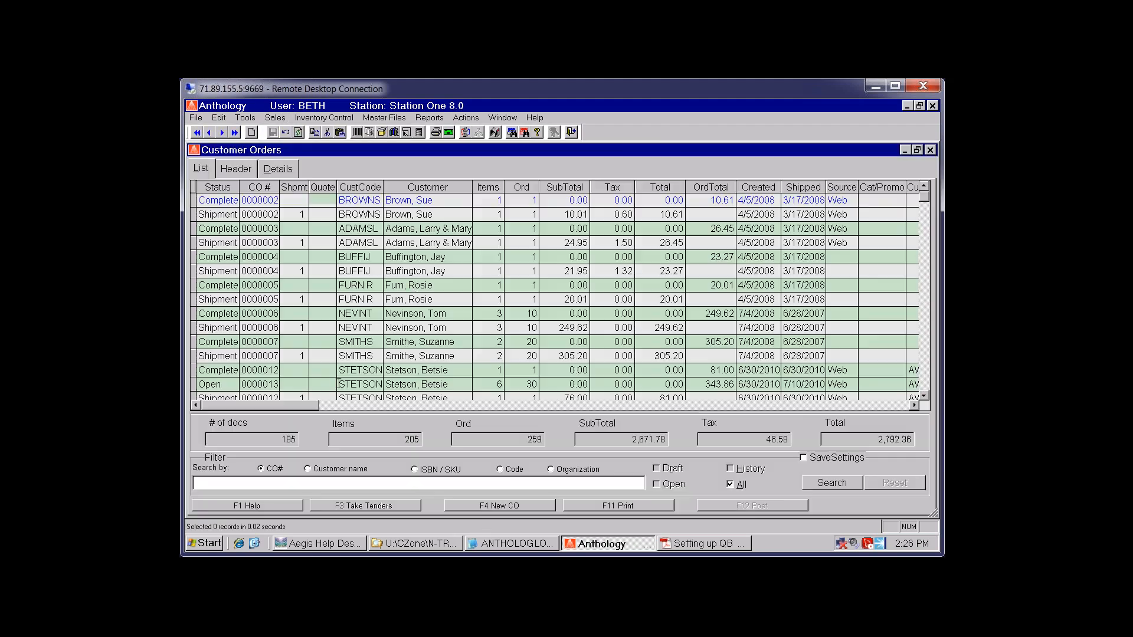
pyautogui.click(407, 257)
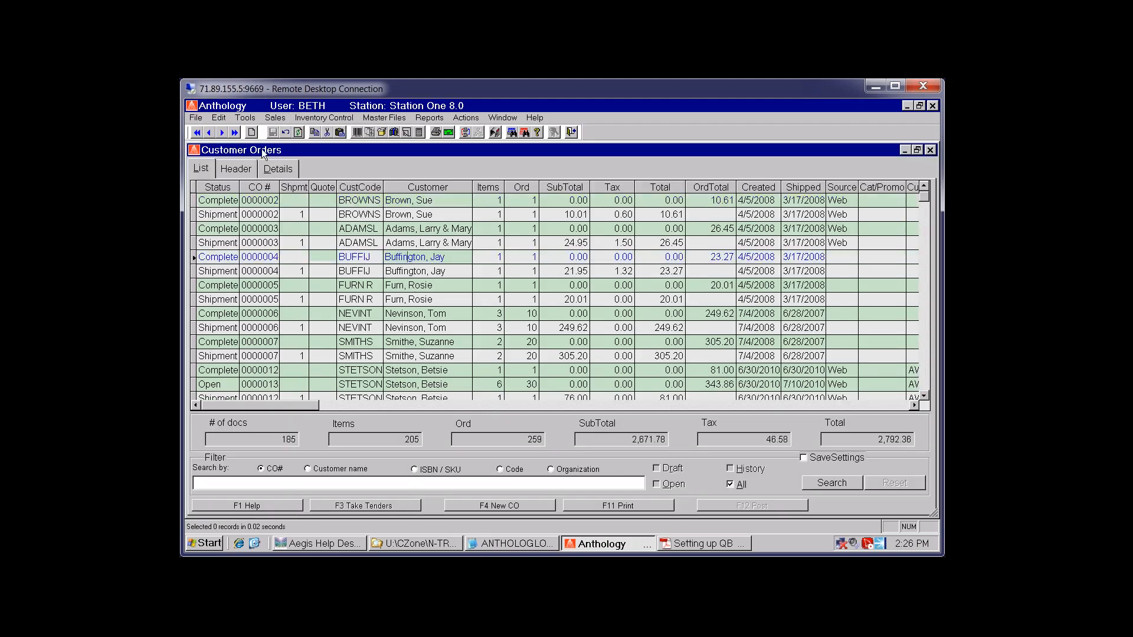
pyautogui.click(282, 170)
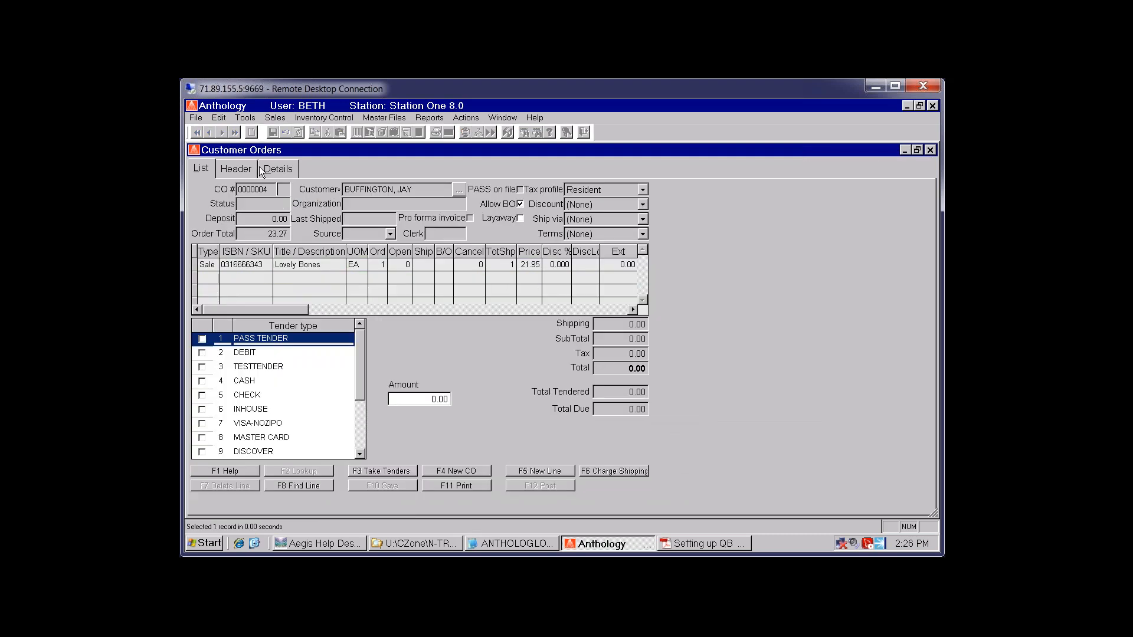
pyautogui.click(235, 171)
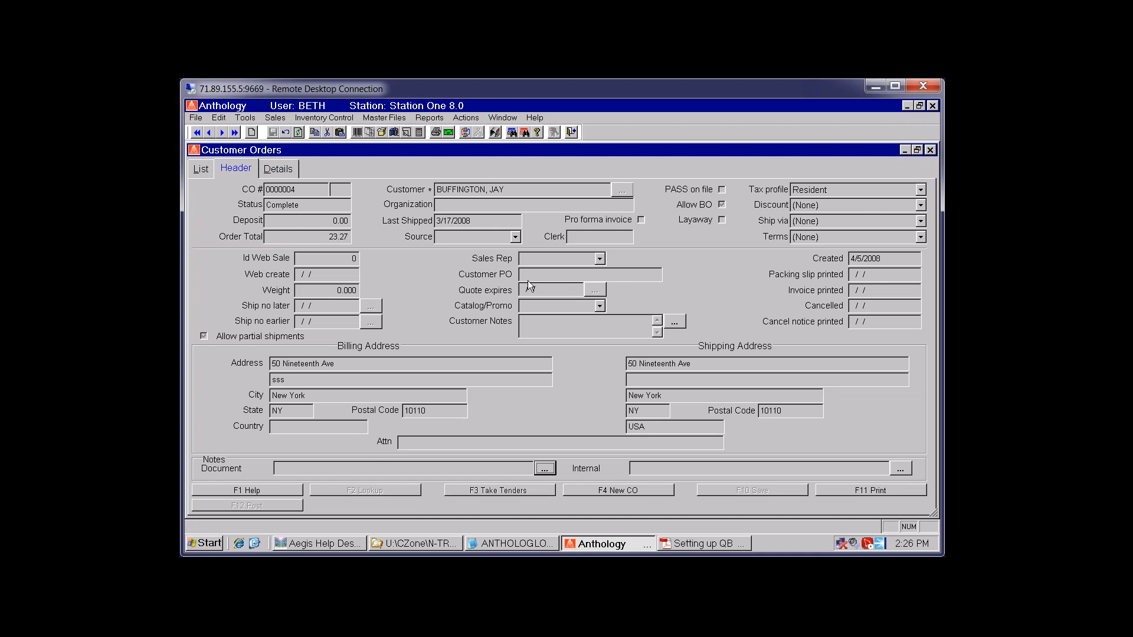
pyautogui.click(530, 281)
pyautogui.click(281, 169)
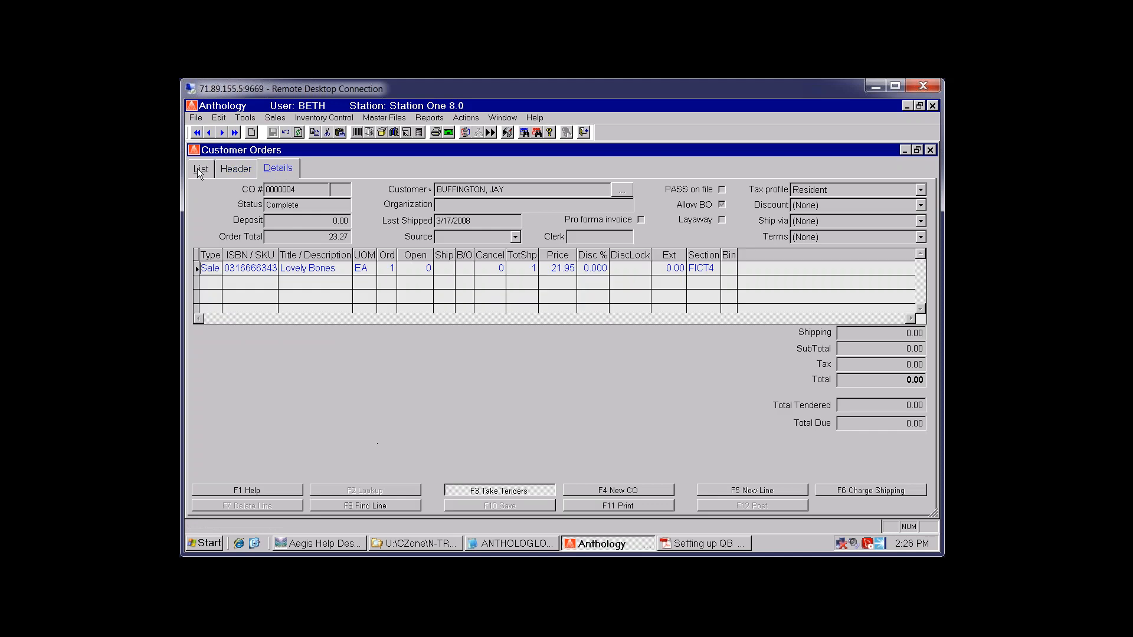
# Back in the orders list, select another completed order and then an open order further down
pyautogui.click(199, 168)
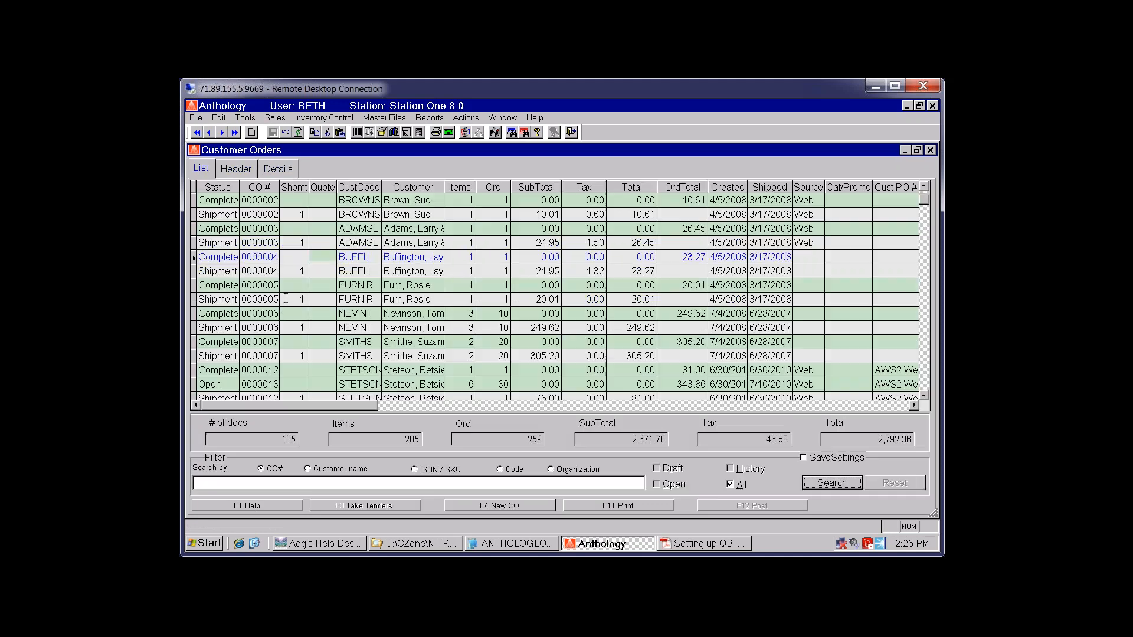
pyautogui.click(248, 313)
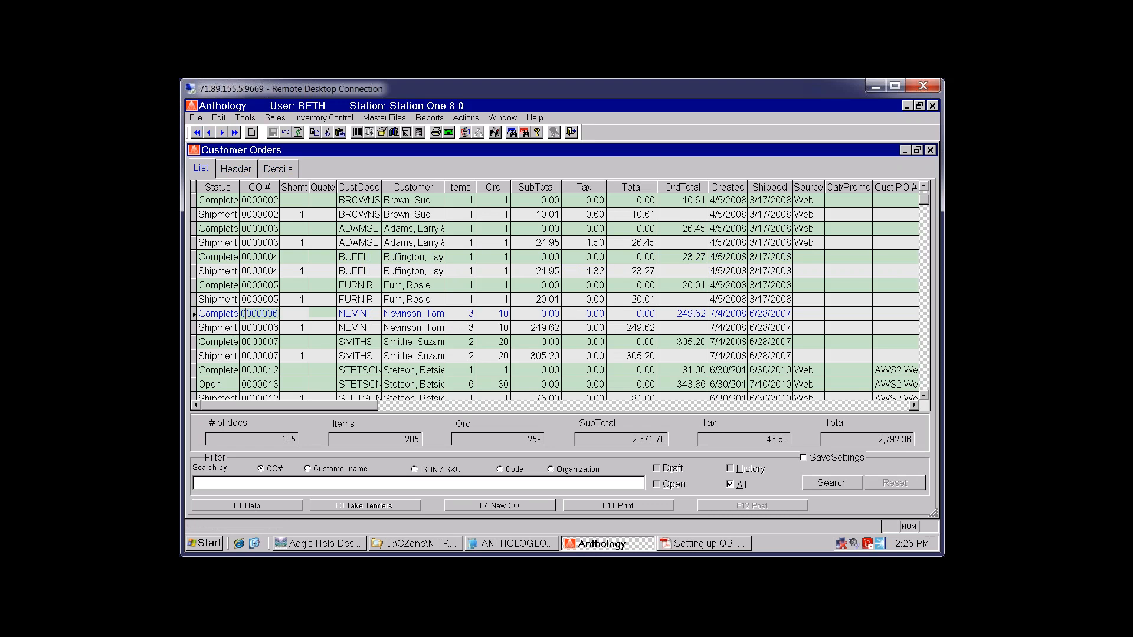
pyautogui.scroll(-3, 235, 340)
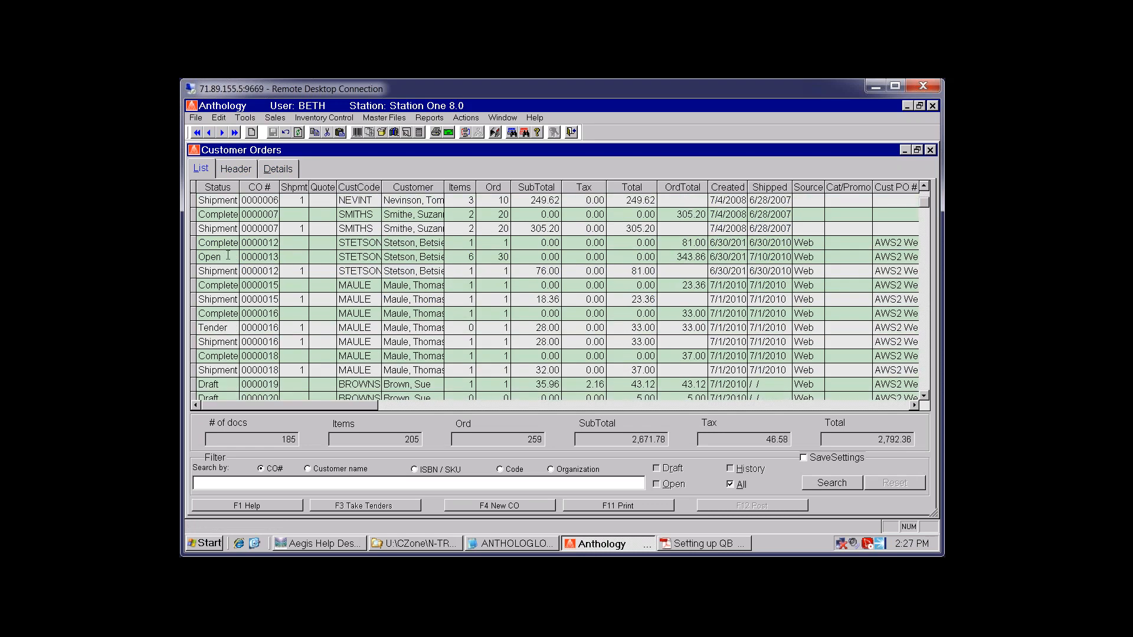
pyautogui.click(227, 256)
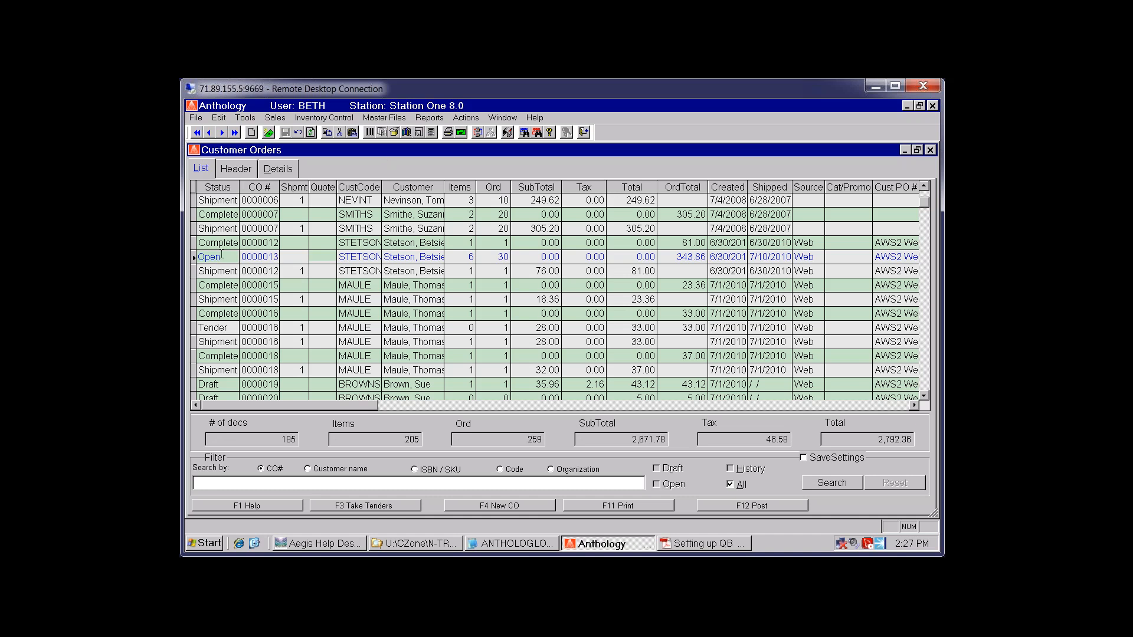
# Inspect the open order's Road to Samarcand line item, then return to the orders list
pyautogui.click(285, 168)
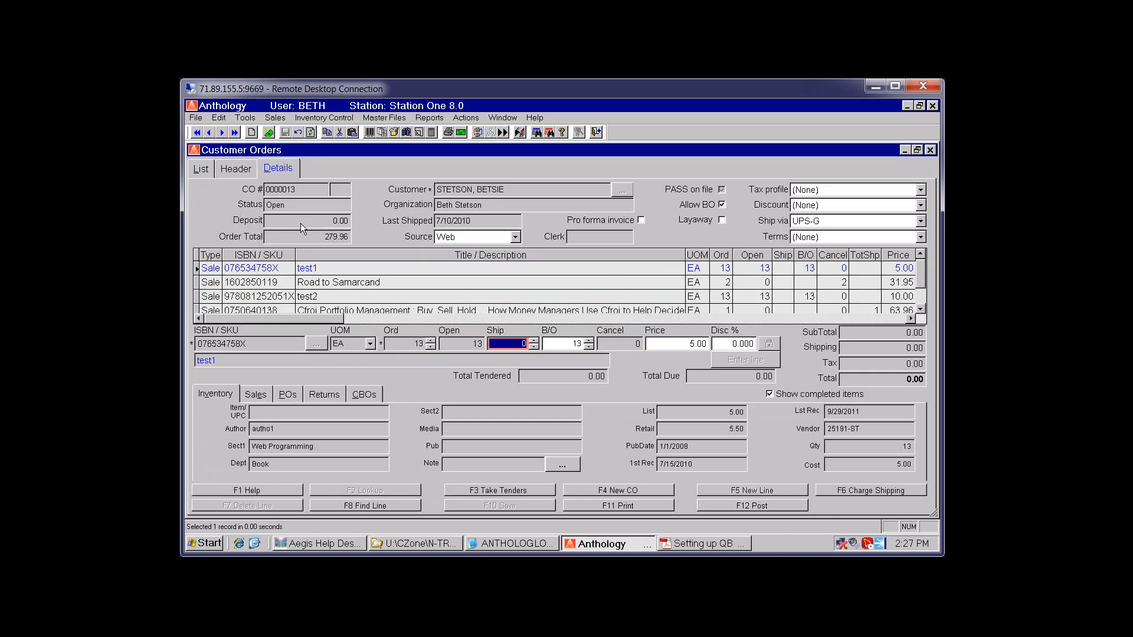
pyautogui.click(326, 282)
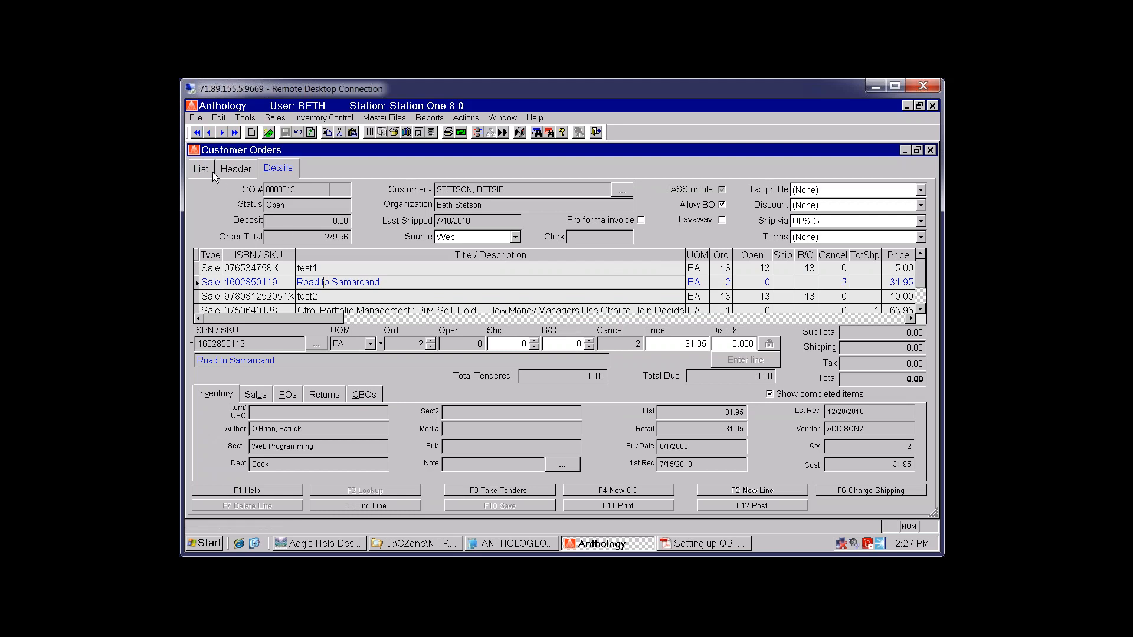
pyautogui.click(207, 171)
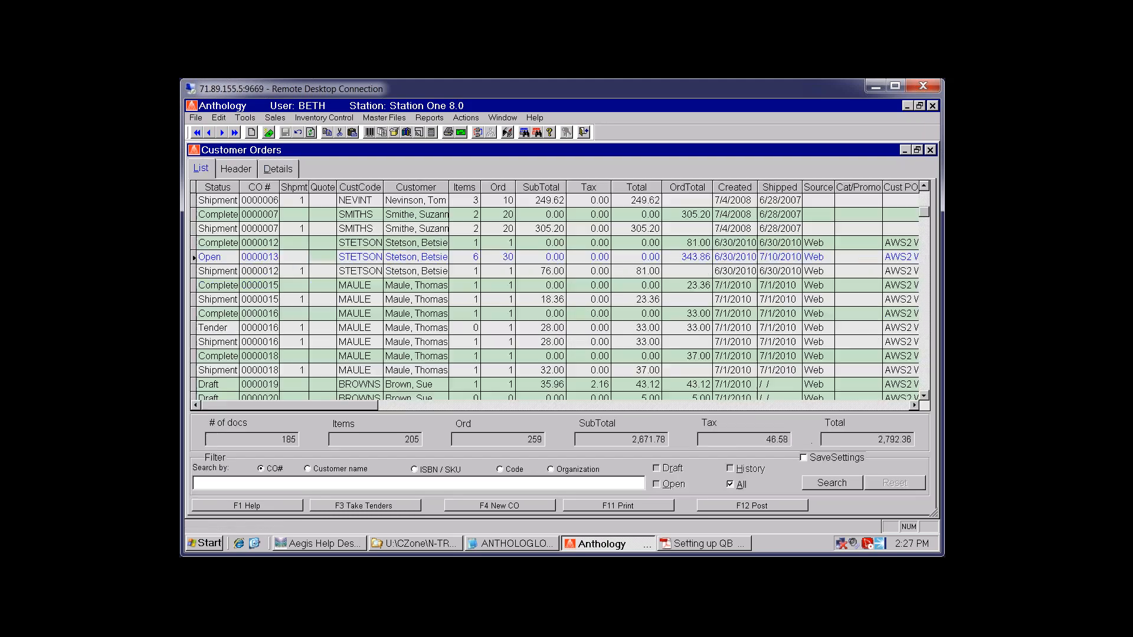
# Review a shipment order's line items, then close the Customer Orders window
pyautogui.click(227, 229)
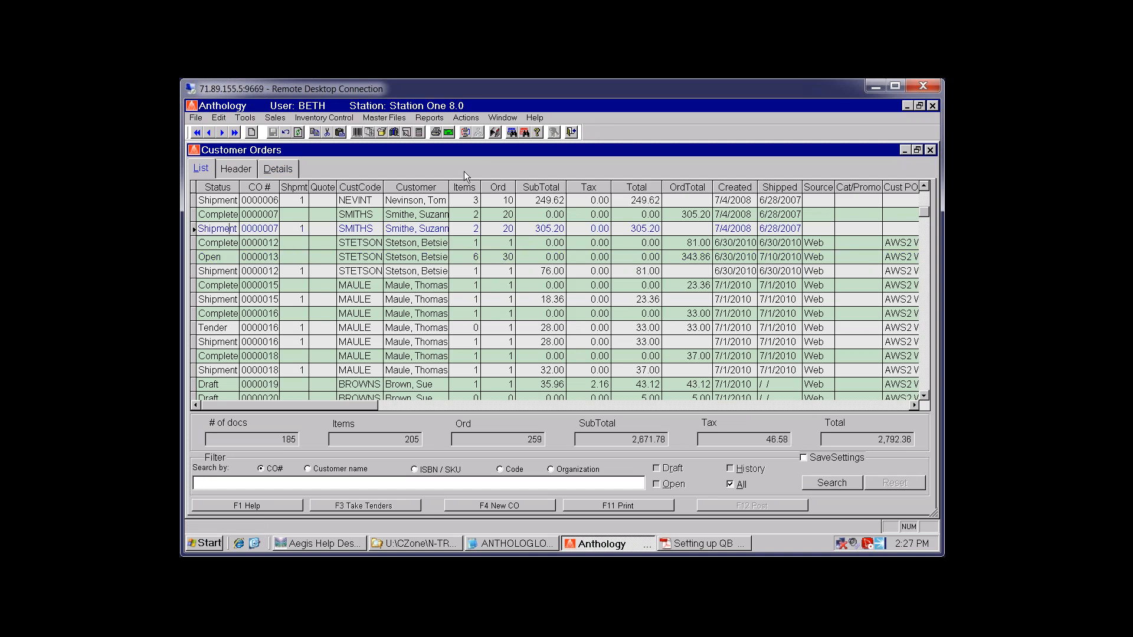
pyautogui.click(277, 168)
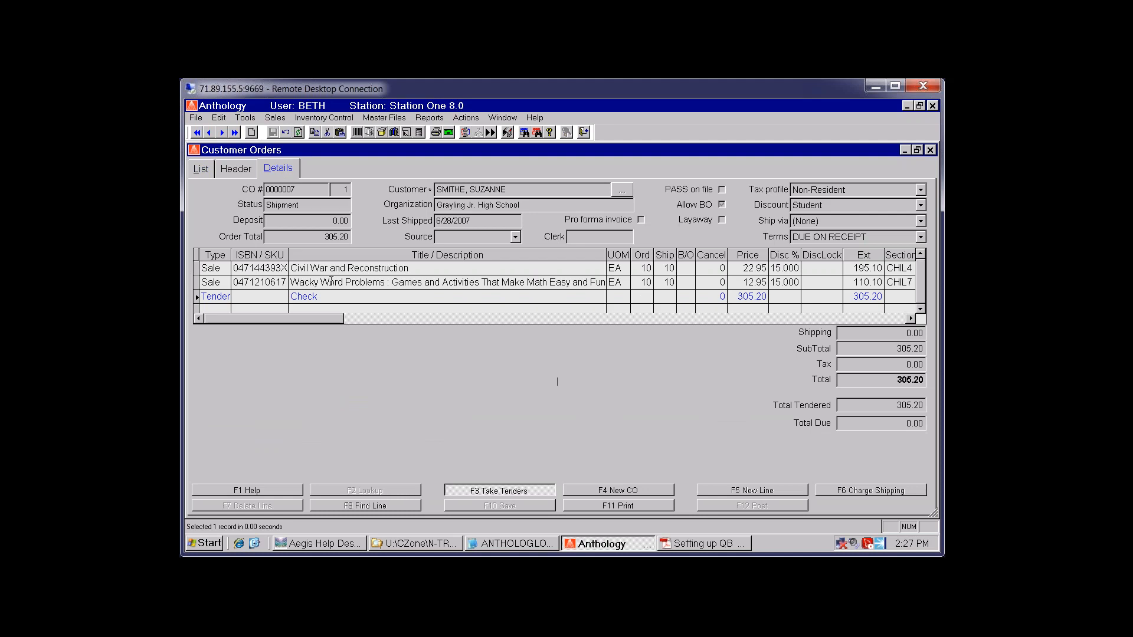
pyautogui.click(201, 168)
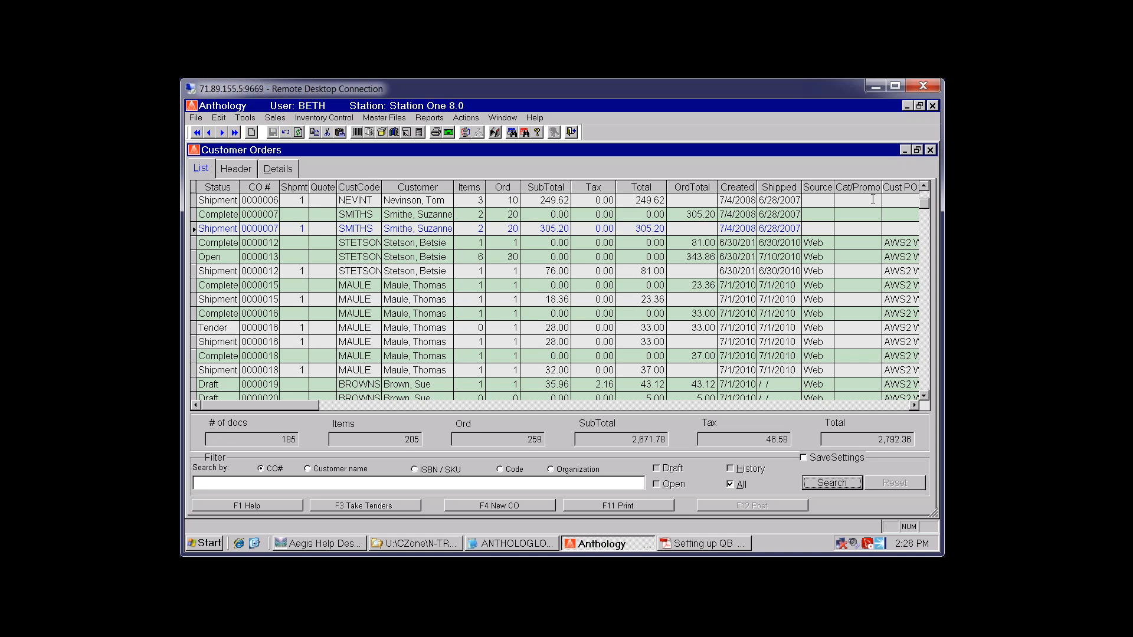
pyautogui.click(929, 150)
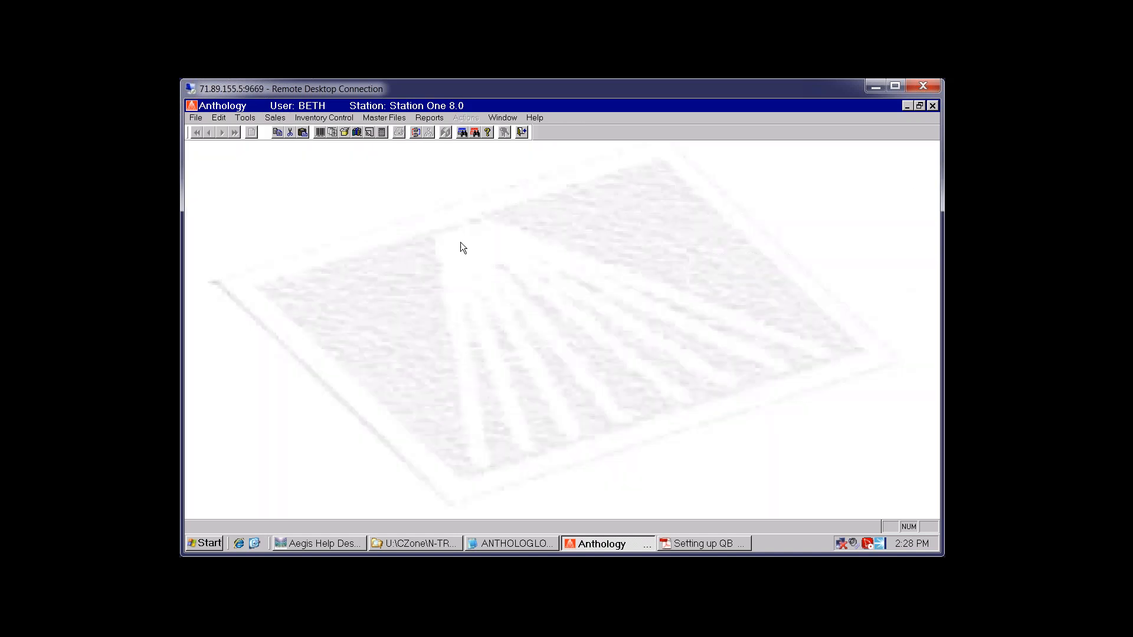
# Receive all outstanding items on the Partners West purchase order and save the receipt totalling 122.91
pyautogui.click(344, 134)
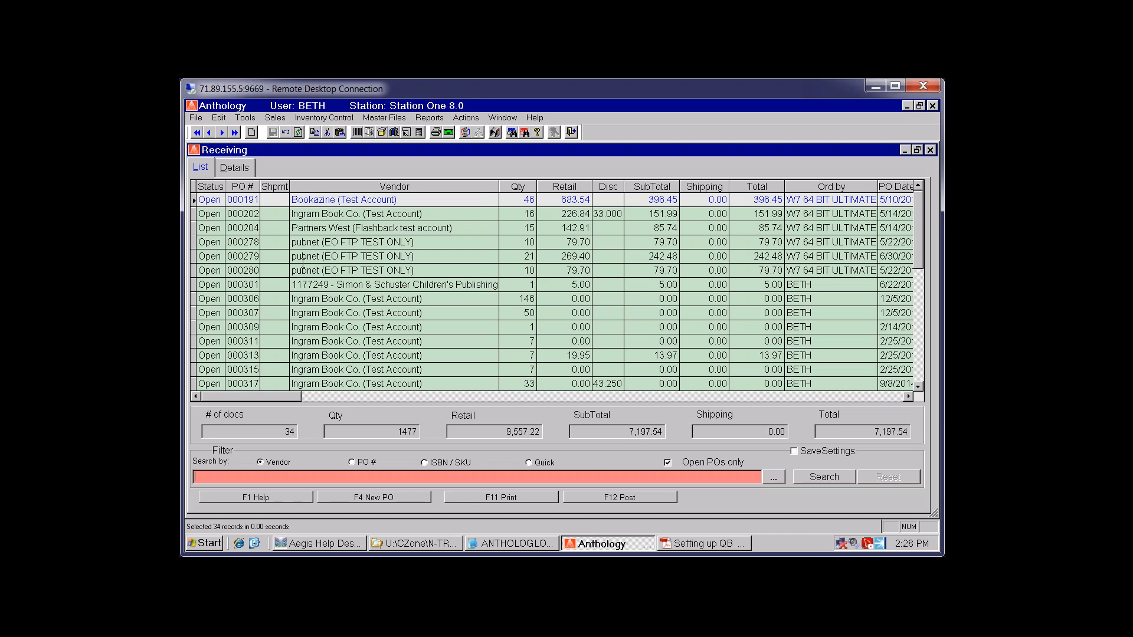
pyautogui.doubleClick(236, 228)
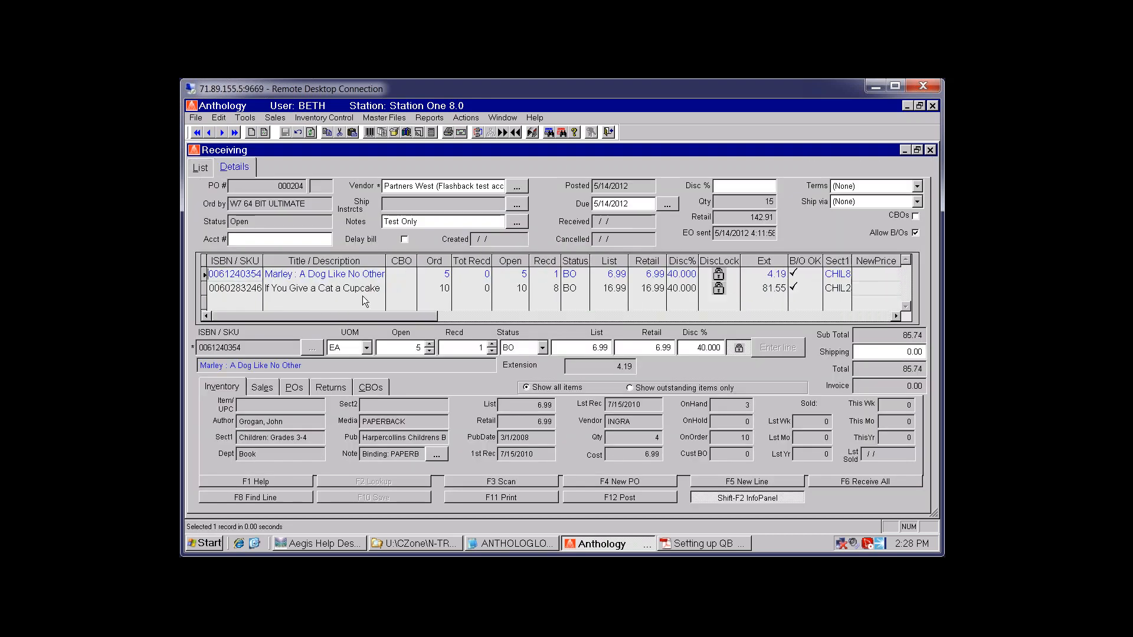
pyautogui.click(557, 275)
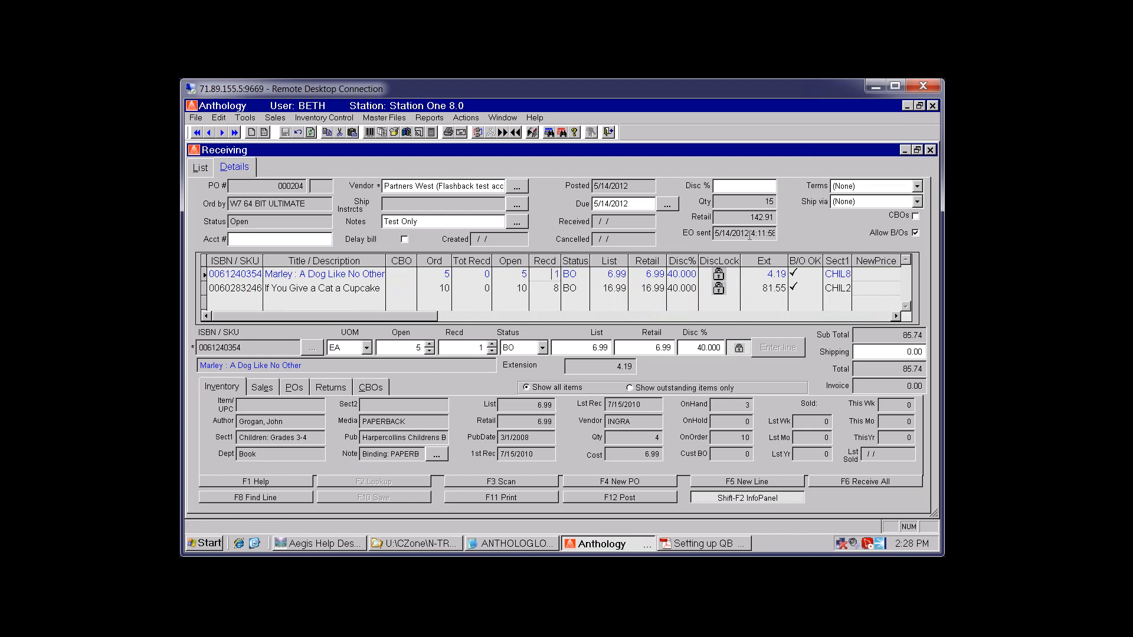
pyautogui.click(553, 288)
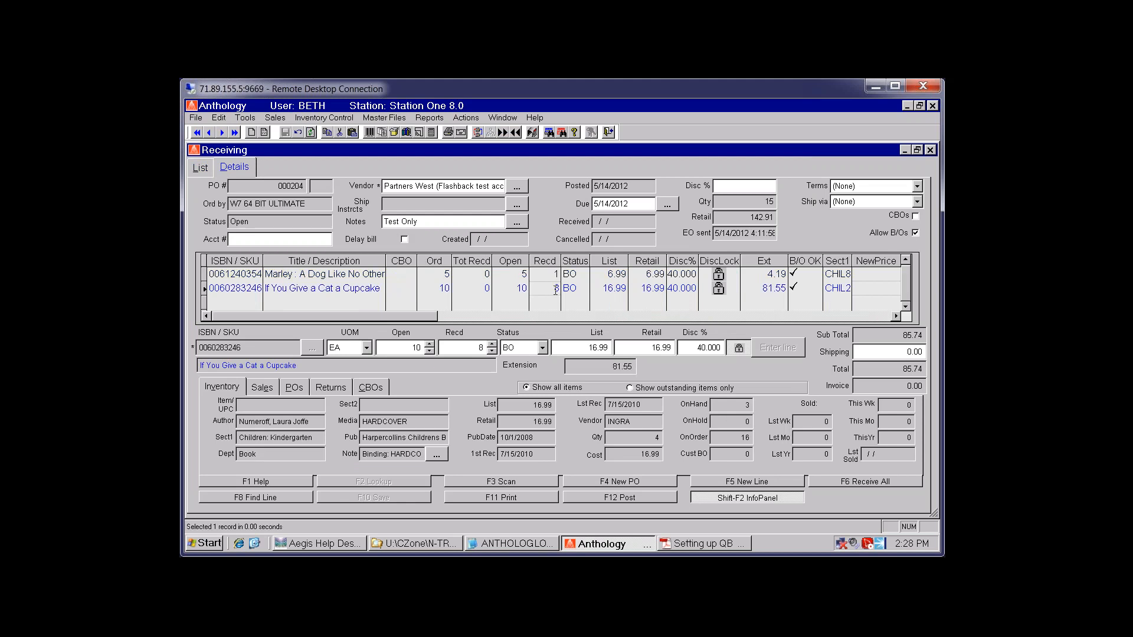
pyautogui.click(880, 482)
pyautogui.click(523, 353)
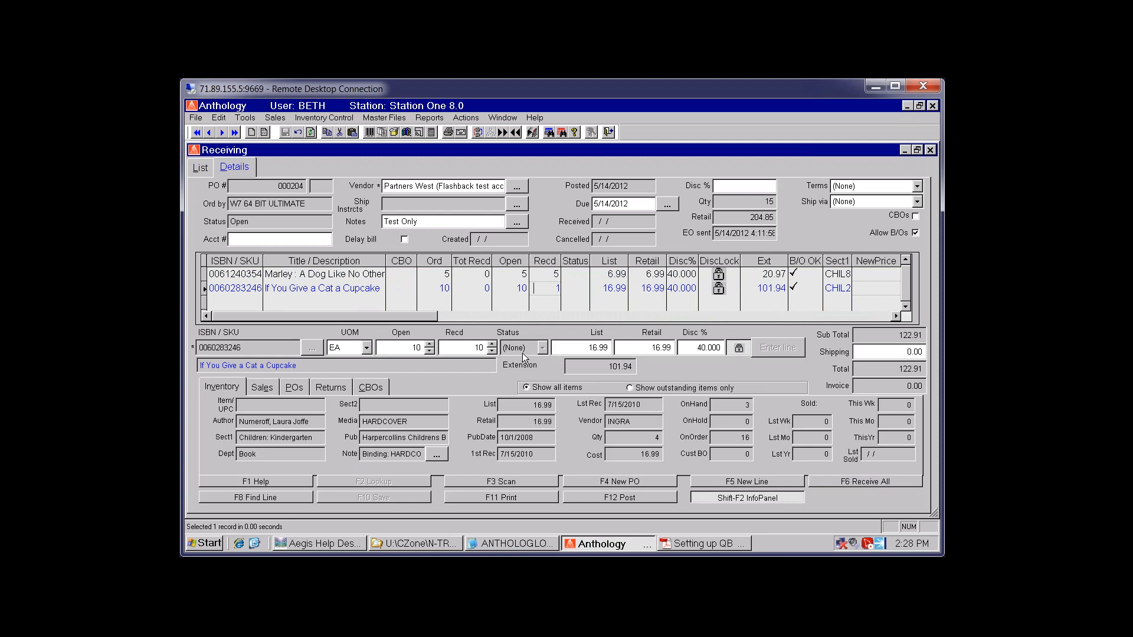
pyautogui.click(407, 496)
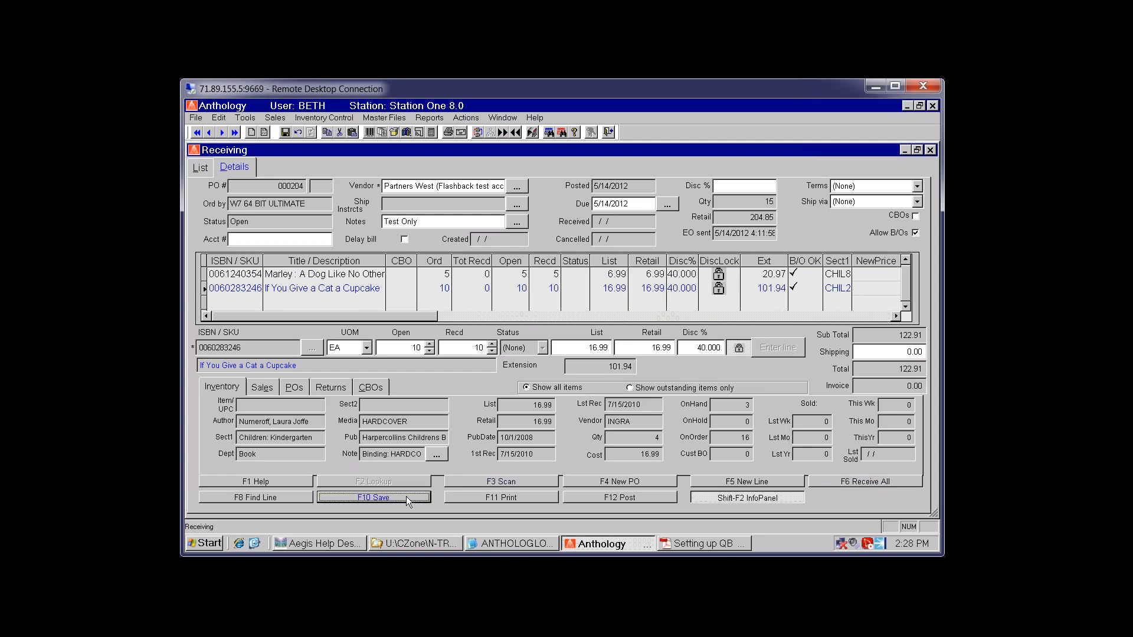
pyautogui.click(466, 118)
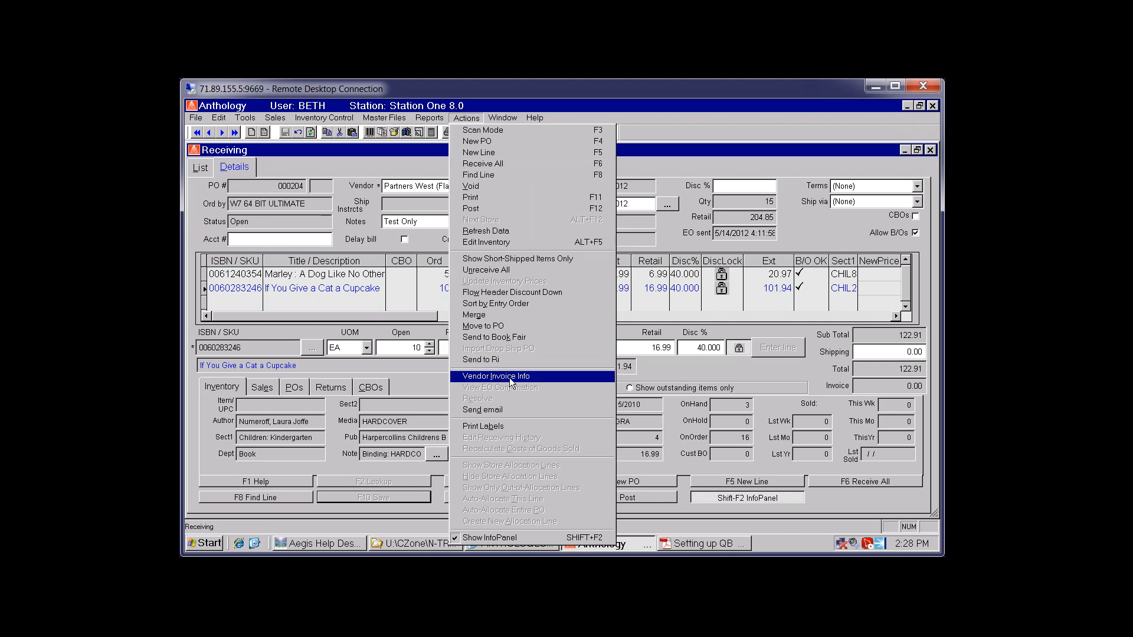
# Enter the vendor's invoice number and packing slip number in Vendor Invoice Info
pyautogui.click(544, 376)
pyautogui.click(501, 308)
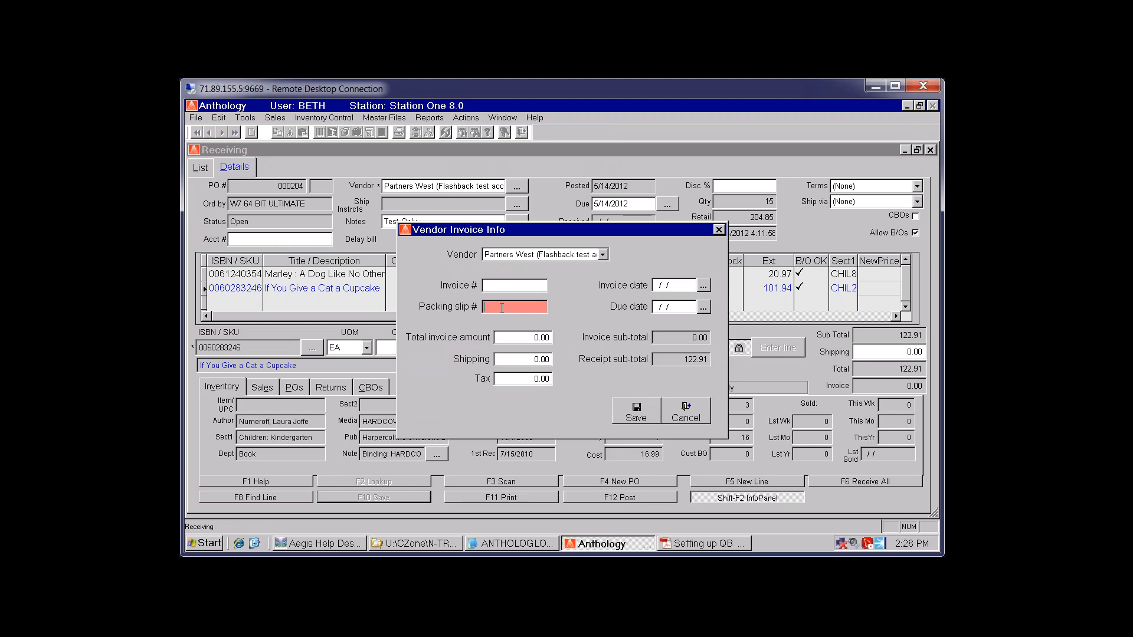
pyautogui.write('34')
pyautogui.write('1234')
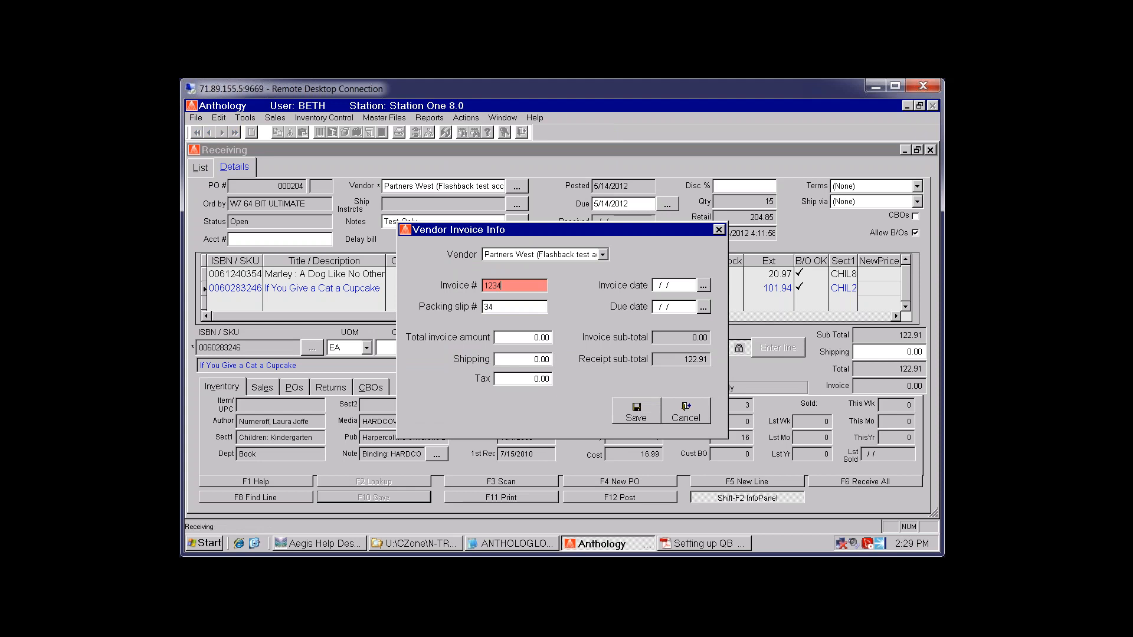
pyautogui.press('Tab')
pyautogui.press('Tab')
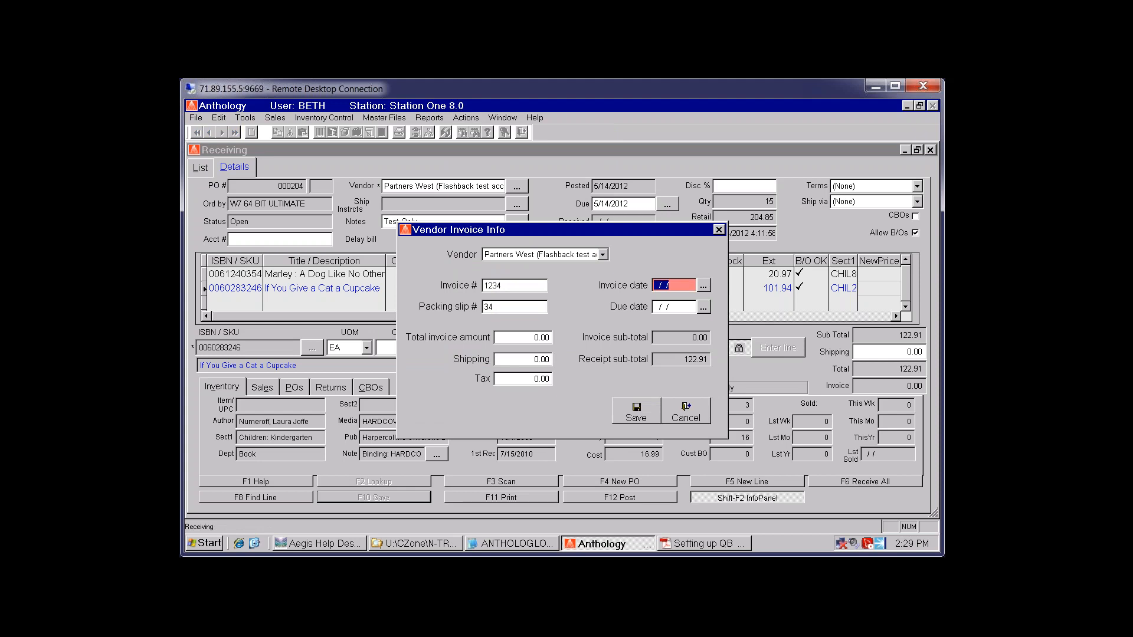
# Set the invoice date to 3/2/2015 and the due date to 4/23/2015
pyautogui.doubleClick(661, 285)
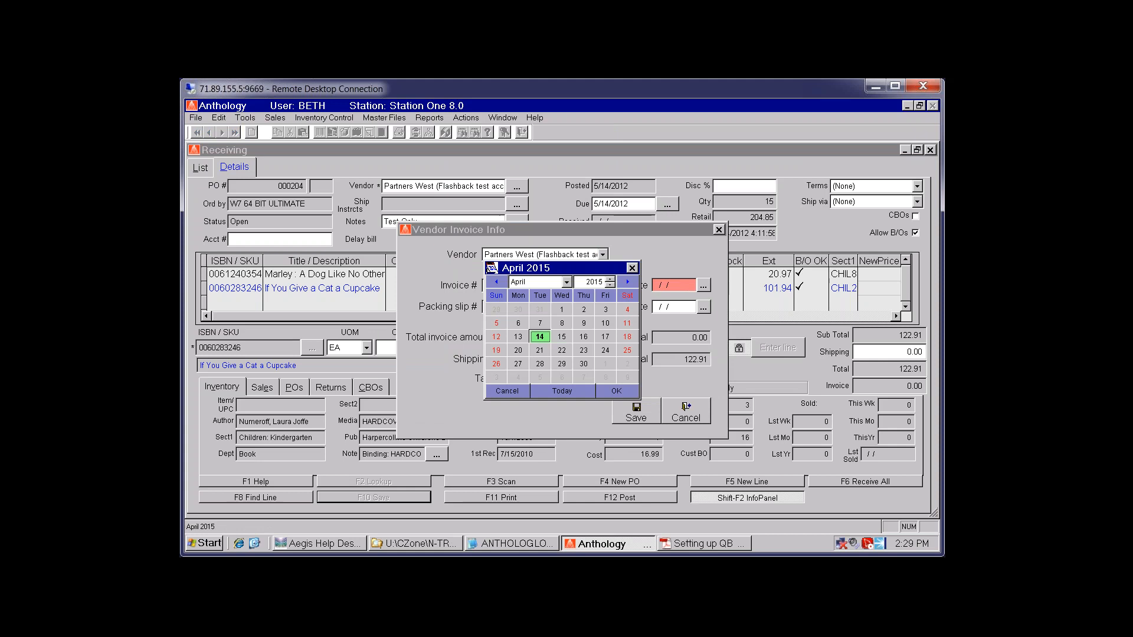
pyautogui.click(496, 282)
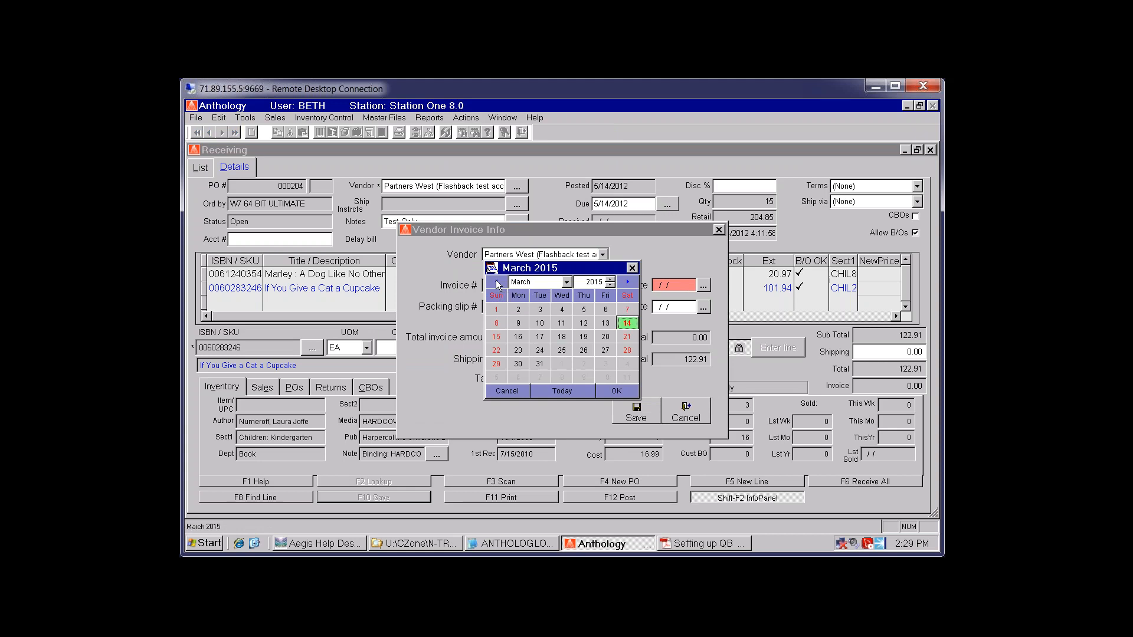
pyautogui.click(518, 309)
pyautogui.click(617, 391)
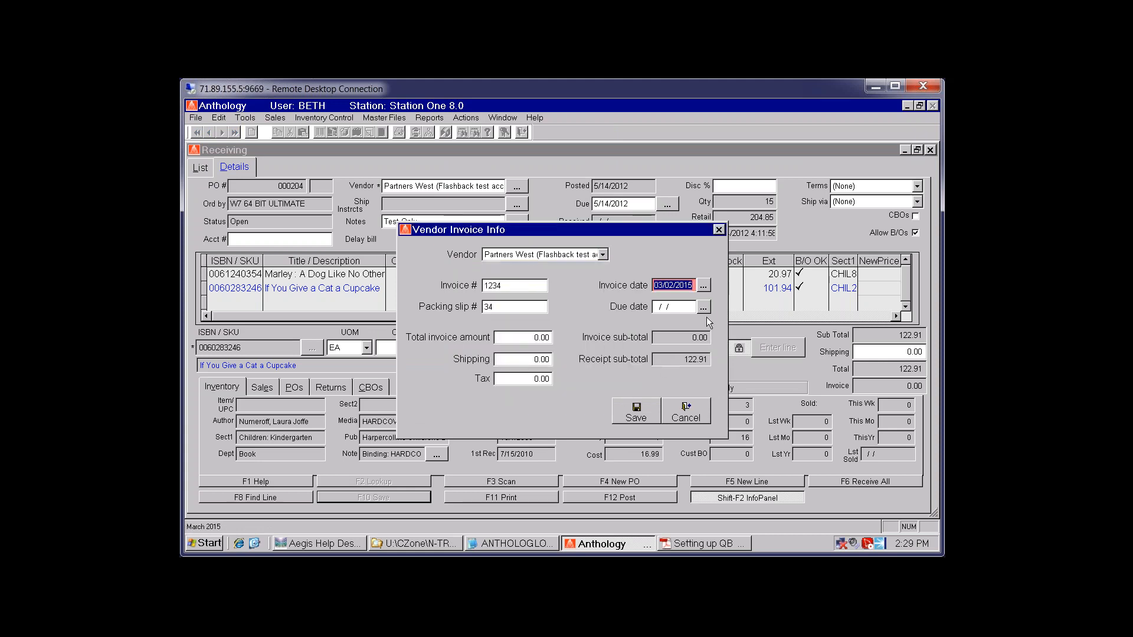
pyautogui.click(703, 306)
pyautogui.click(583, 349)
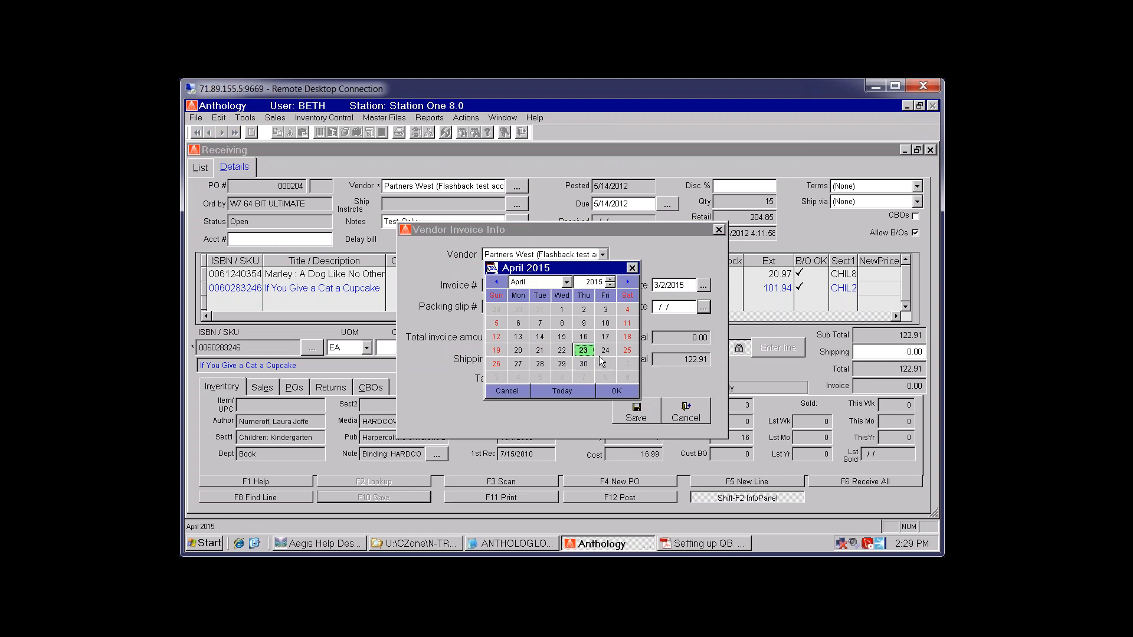
pyautogui.click(616, 391)
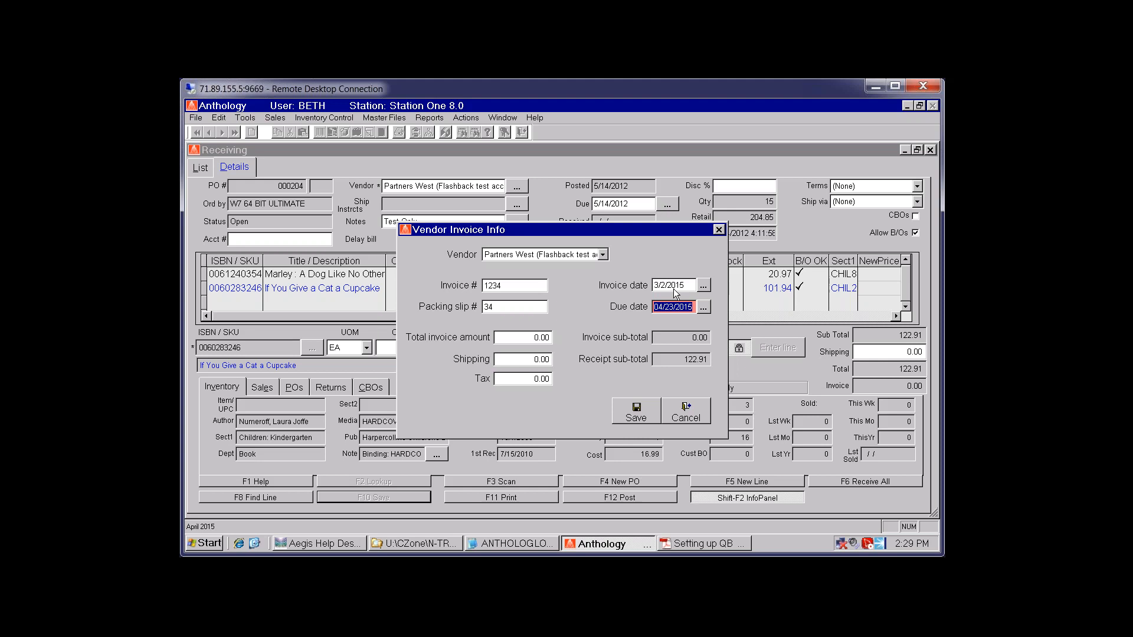
pyautogui.click(678, 285)
pyautogui.click(669, 307)
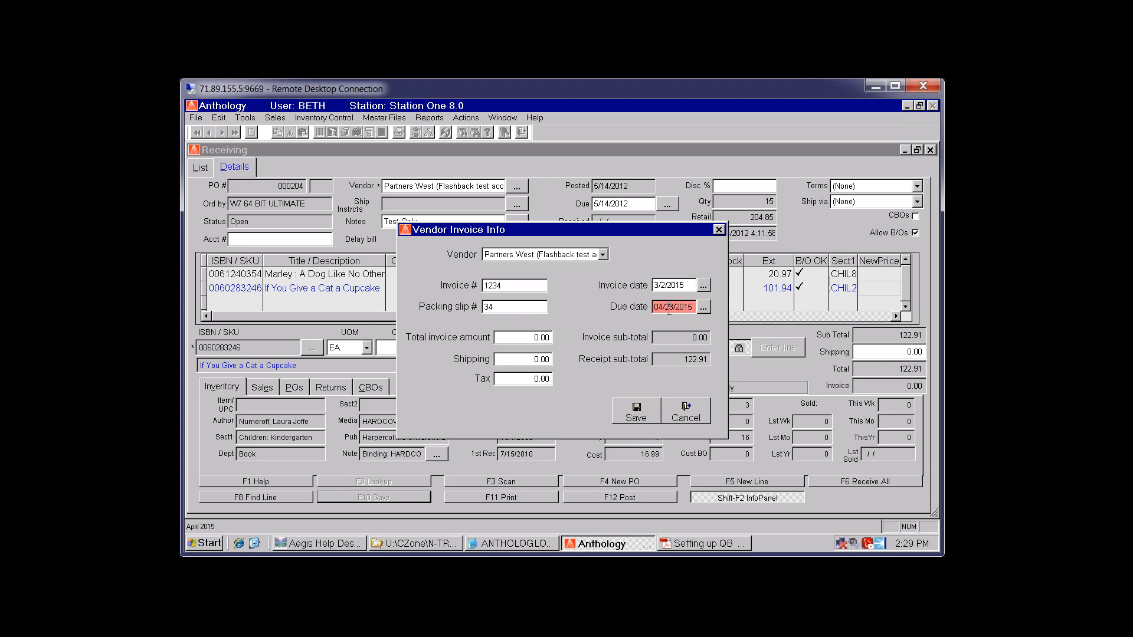
pyautogui.click(512, 337)
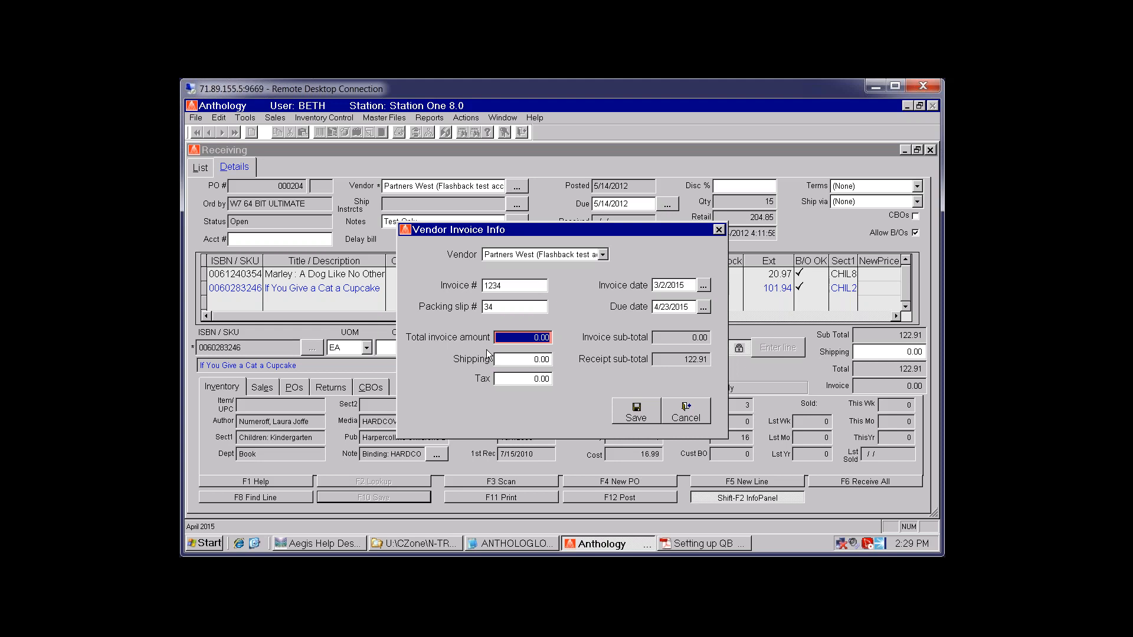
# Enter a 135.00 invoice total, 5.00 shipping and 1.00 tax, and save despite the sub-total mismatch
pyautogui.write('135.00')
pyautogui.press('Tab')
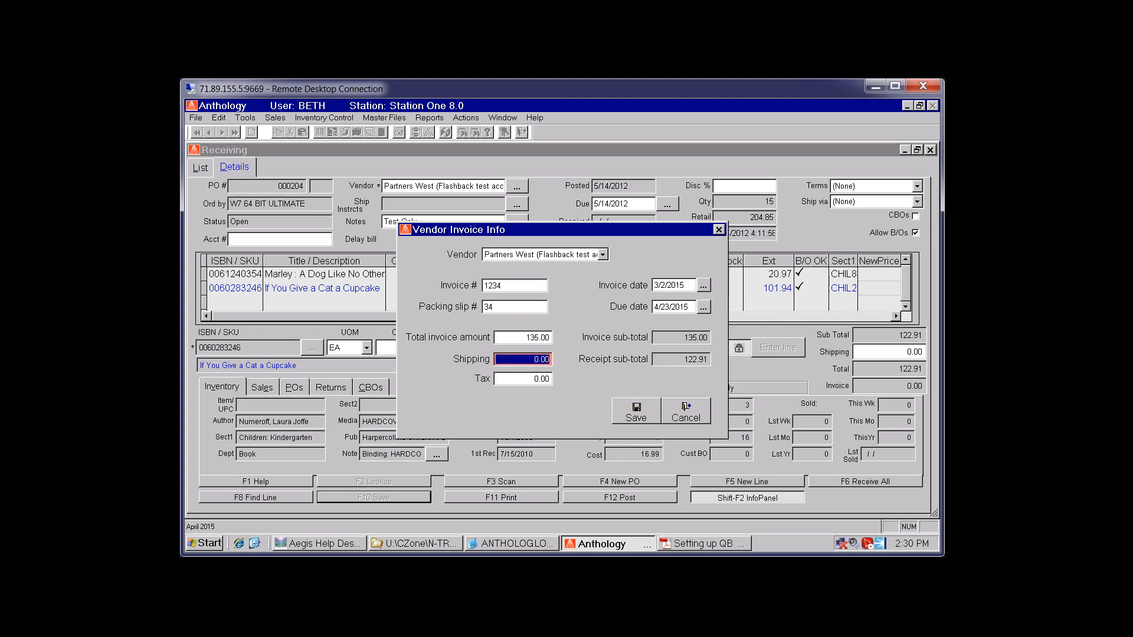
pyautogui.write('5.00')
pyautogui.press('Tab')
pyautogui.write('1.00')
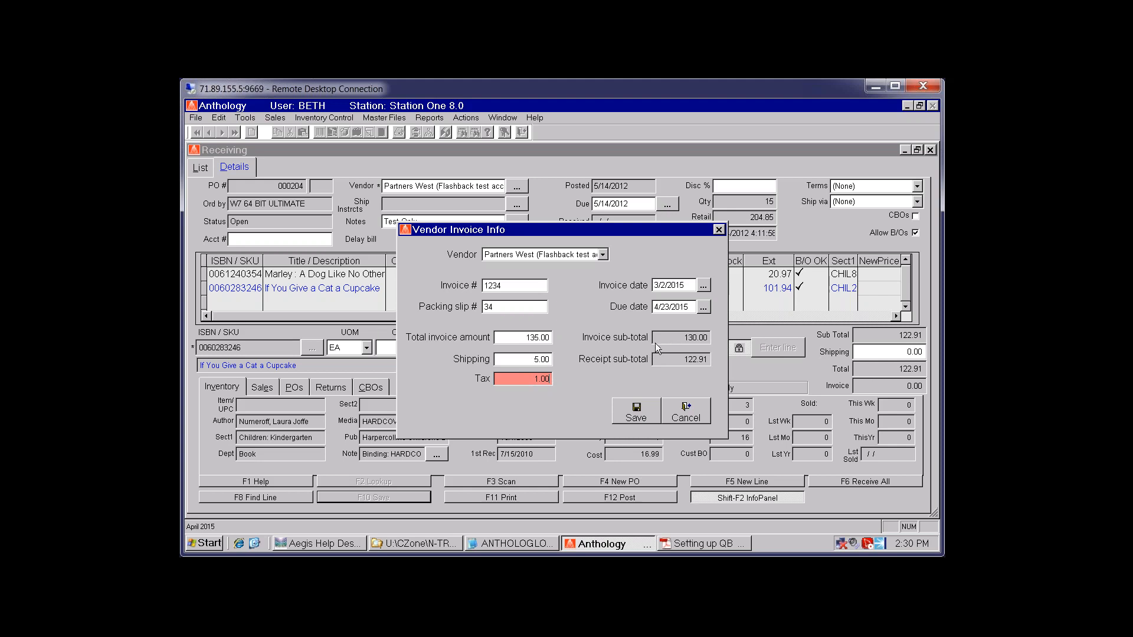
pyautogui.press('Tab')
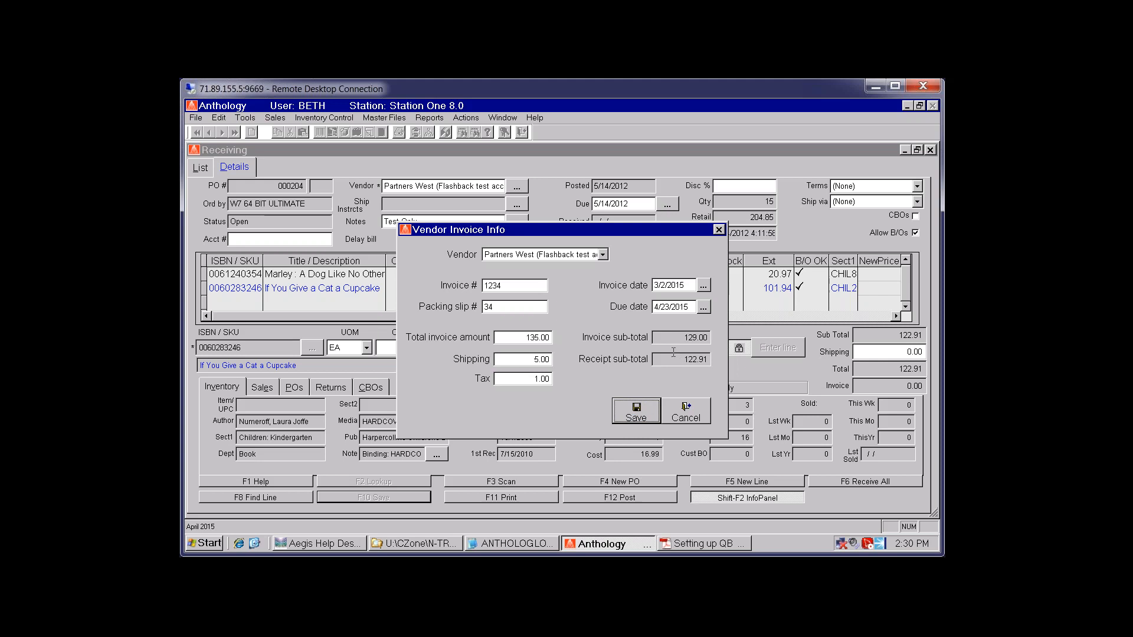
pyautogui.click(636, 413)
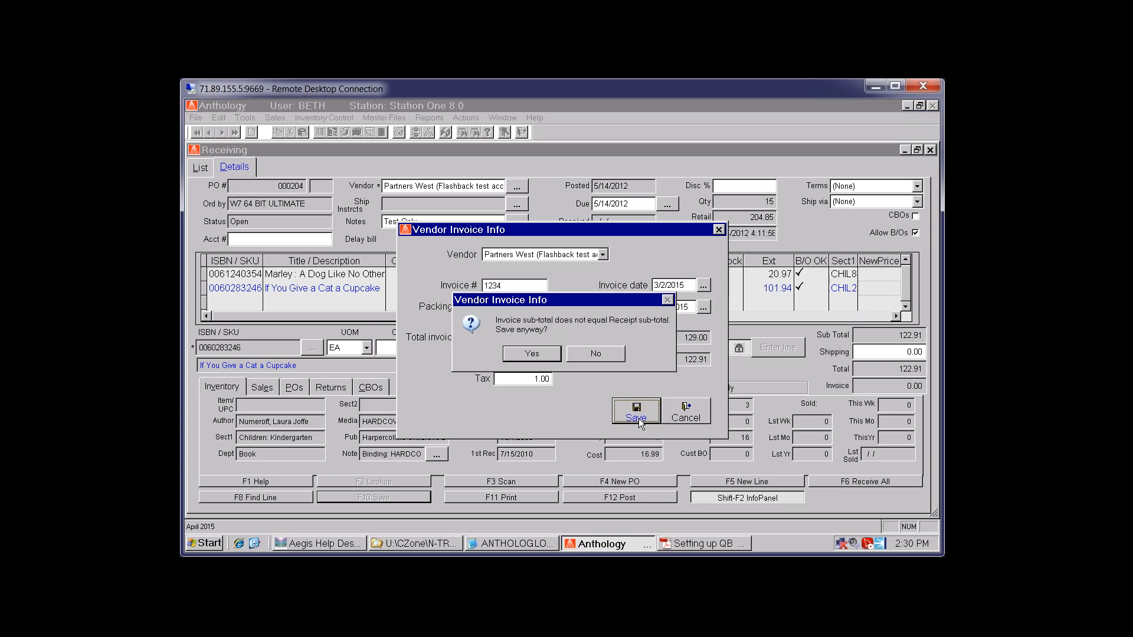
pyautogui.click(527, 355)
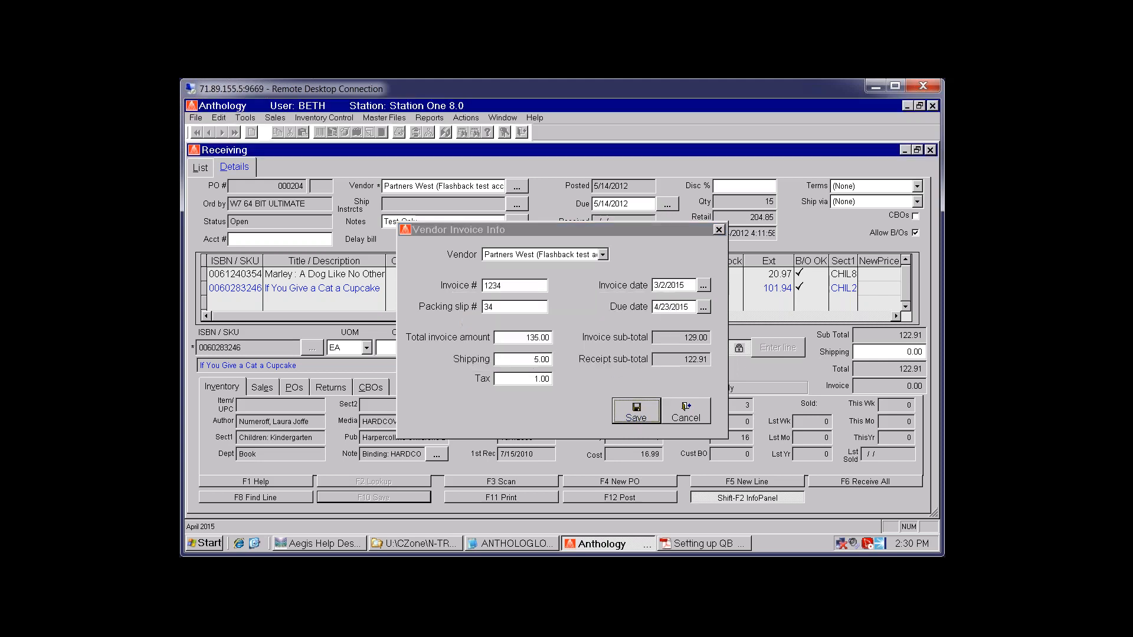
# Set the Marley : A Dog Like No Other line's discount to 41% (0.041) and apply it
pyautogui.click(369, 274)
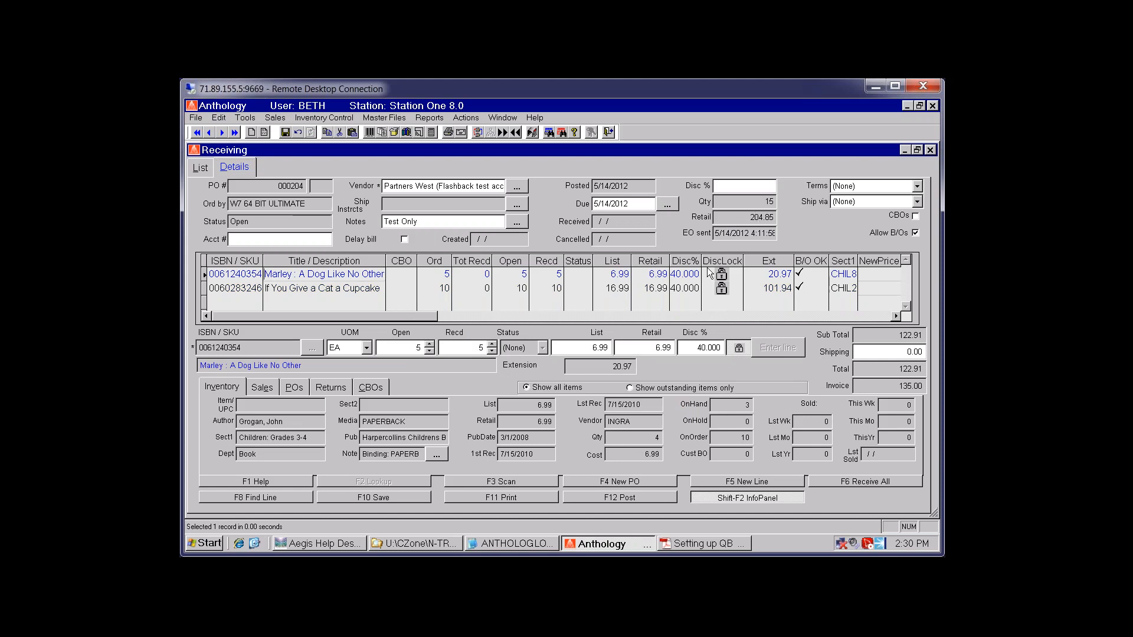
pyautogui.click(683, 275)
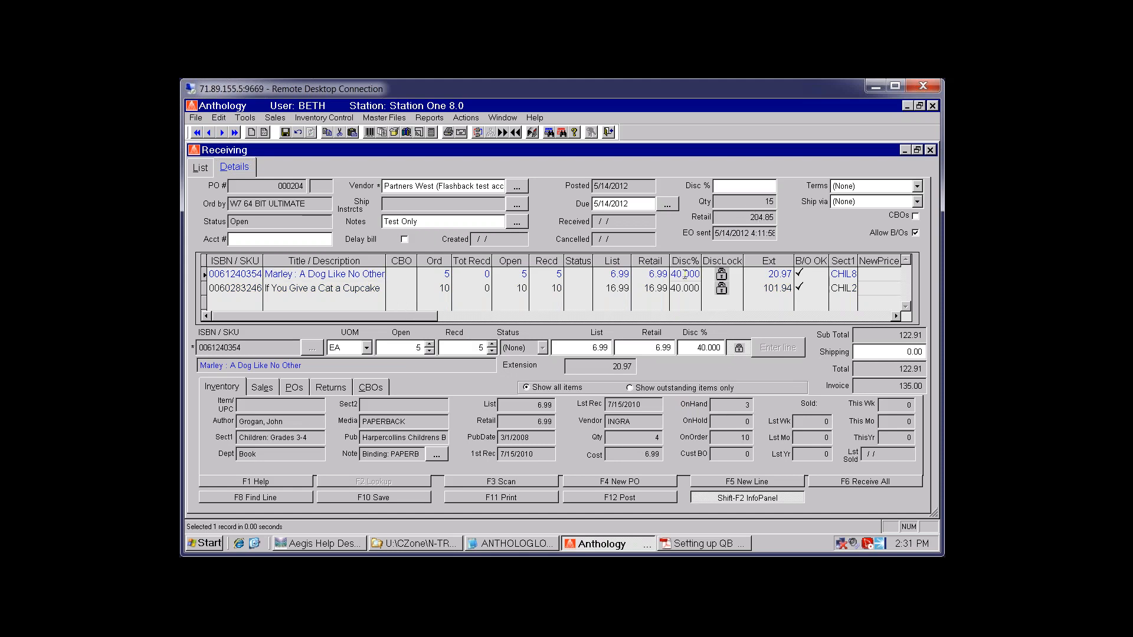
pyautogui.click(702, 348)
pyautogui.write('0.041')
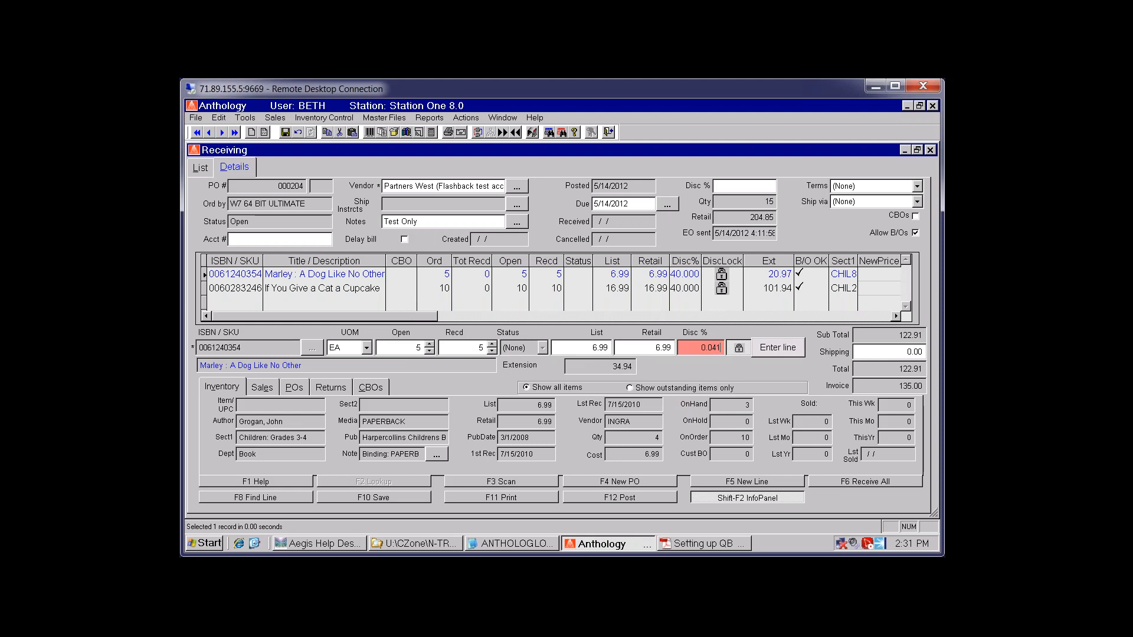
pyautogui.press('Tab')
pyautogui.click(756, 350)
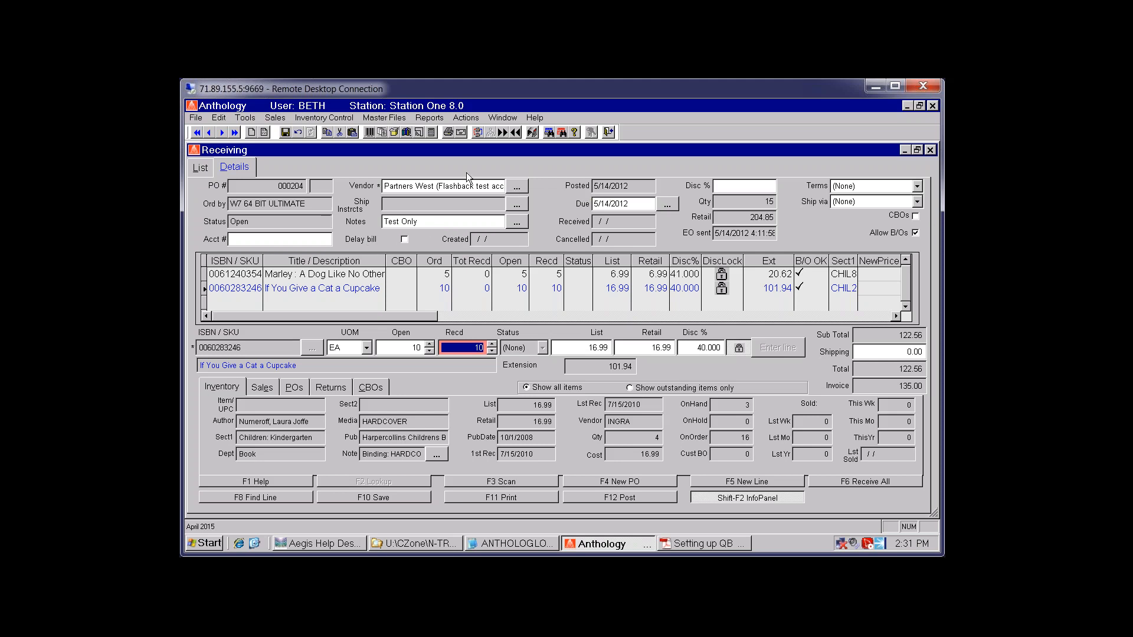
pyautogui.click(646, 274)
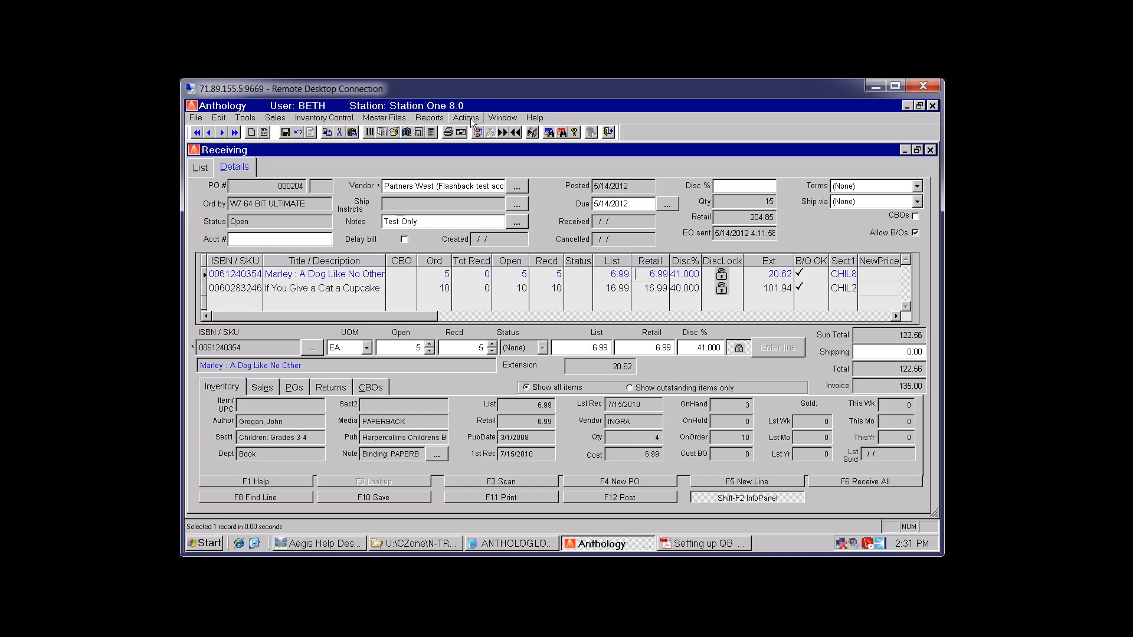
# Reopen the vendor invoice details from the receipt's actions and change shipping to 4.00
pyautogui.click(475, 119)
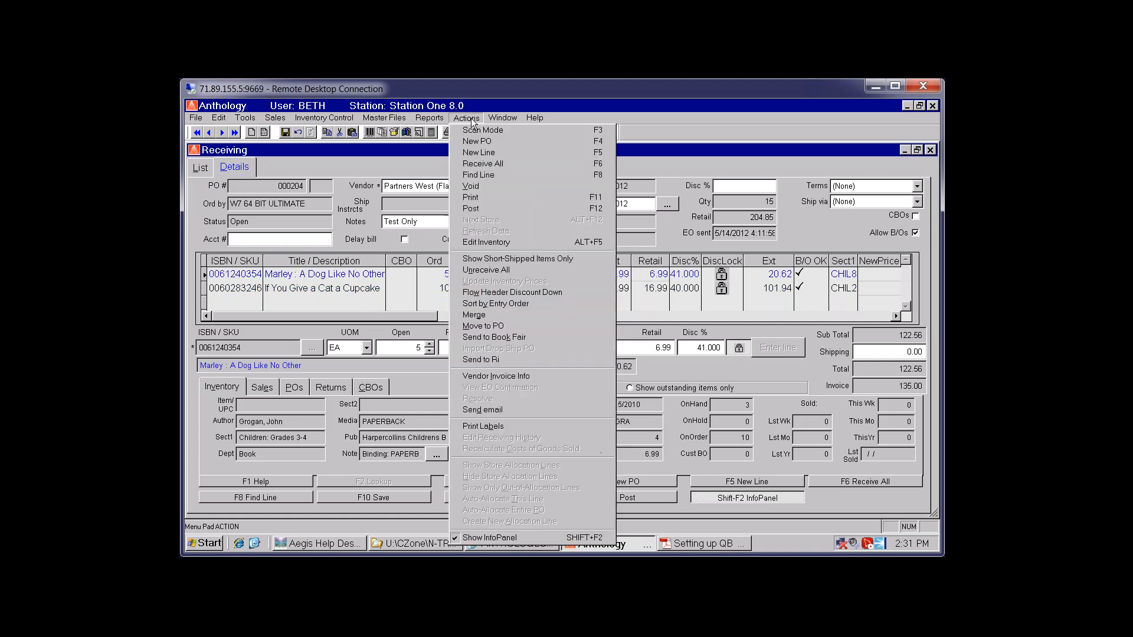
pyautogui.click(507, 377)
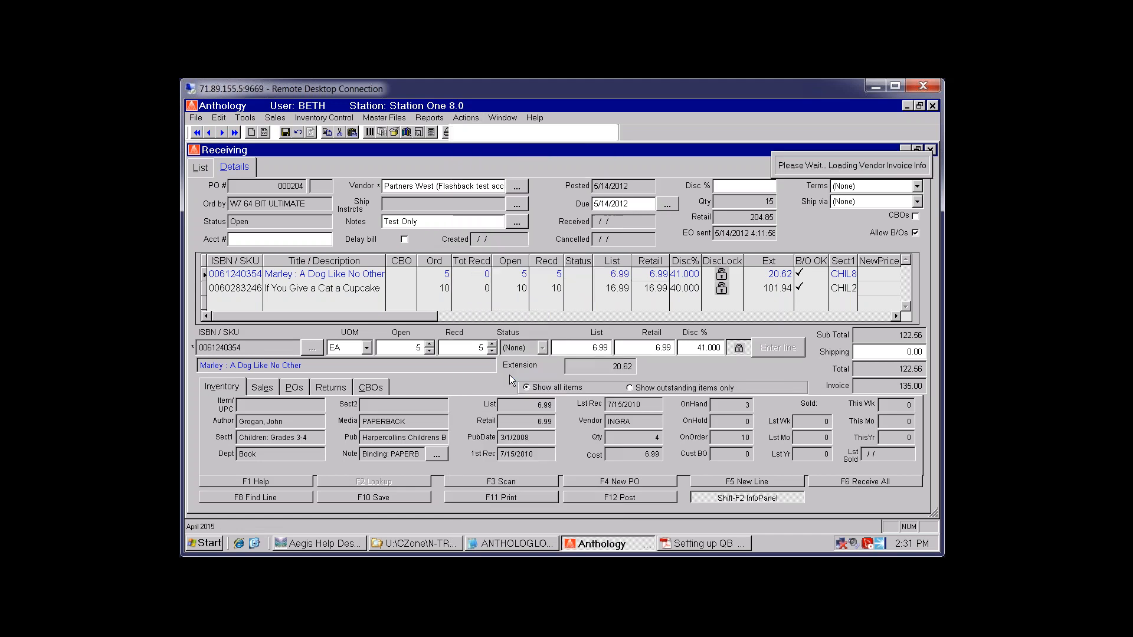
pyautogui.click(514, 357)
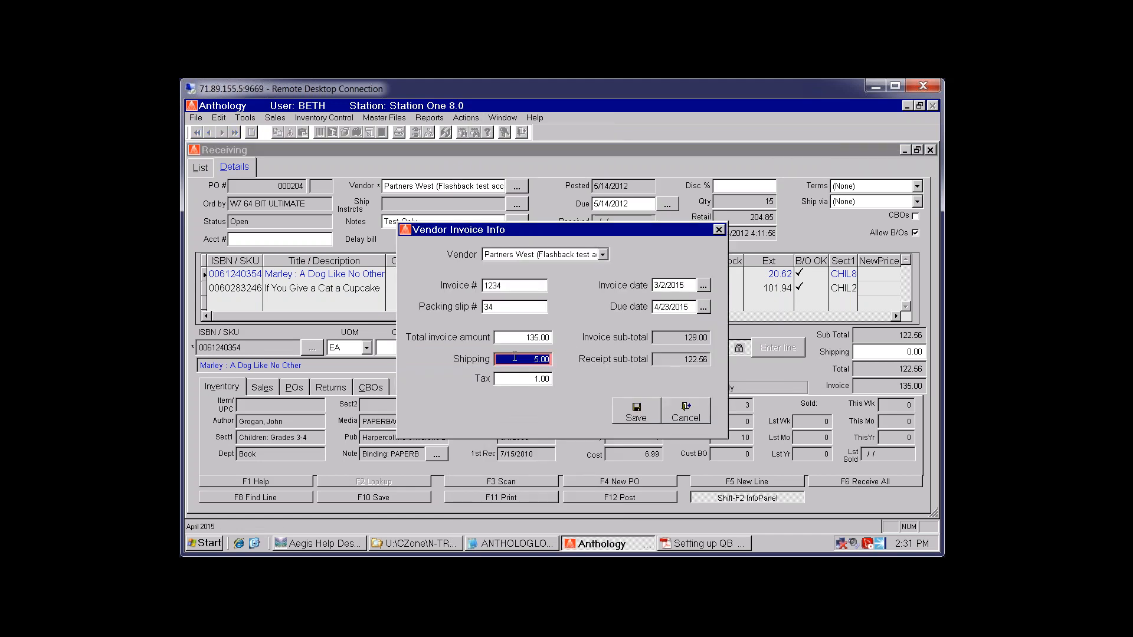
pyautogui.write('4')
pyautogui.press('Tab')
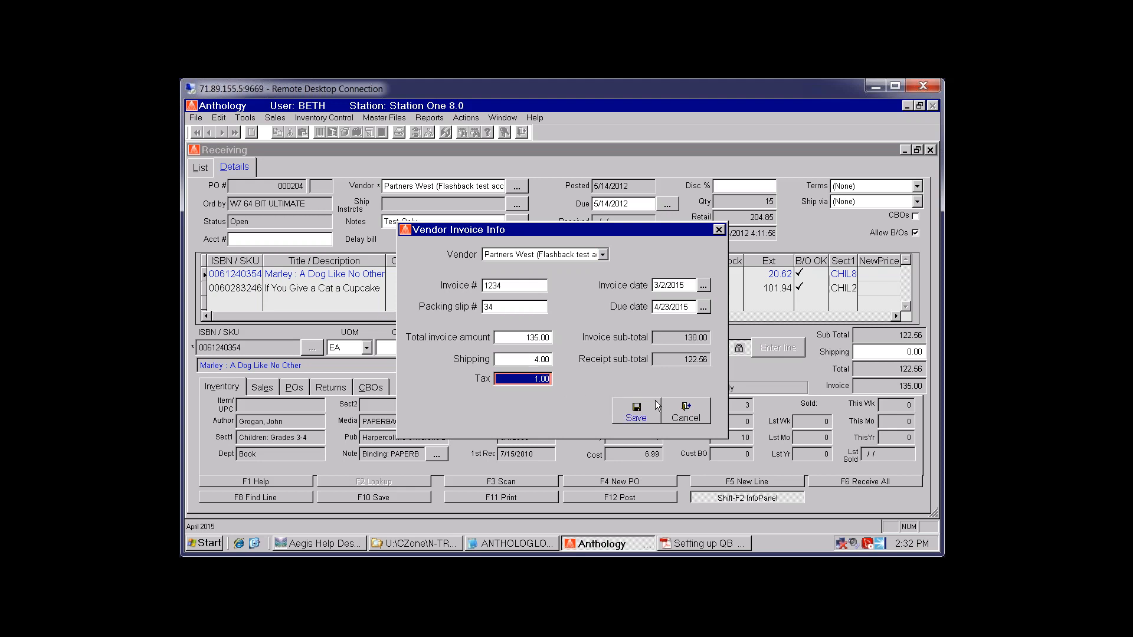
pyautogui.click(516, 357)
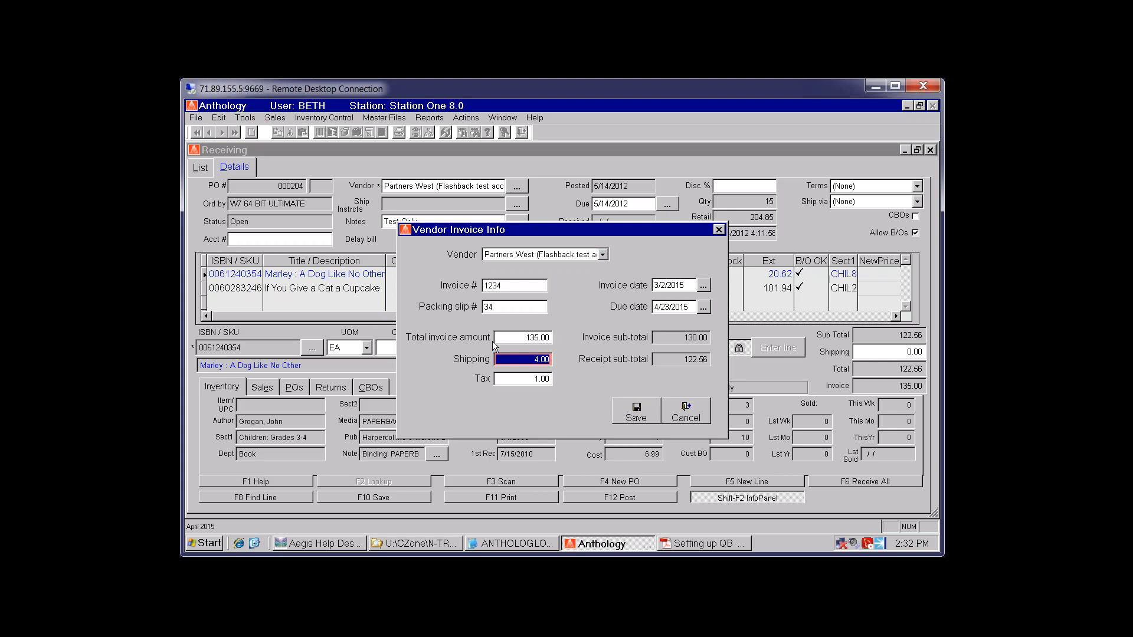
# Correct the total invoice amount to 130.00 and save, accepting the sub-total mismatch warning
pyautogui.click(509, 335)
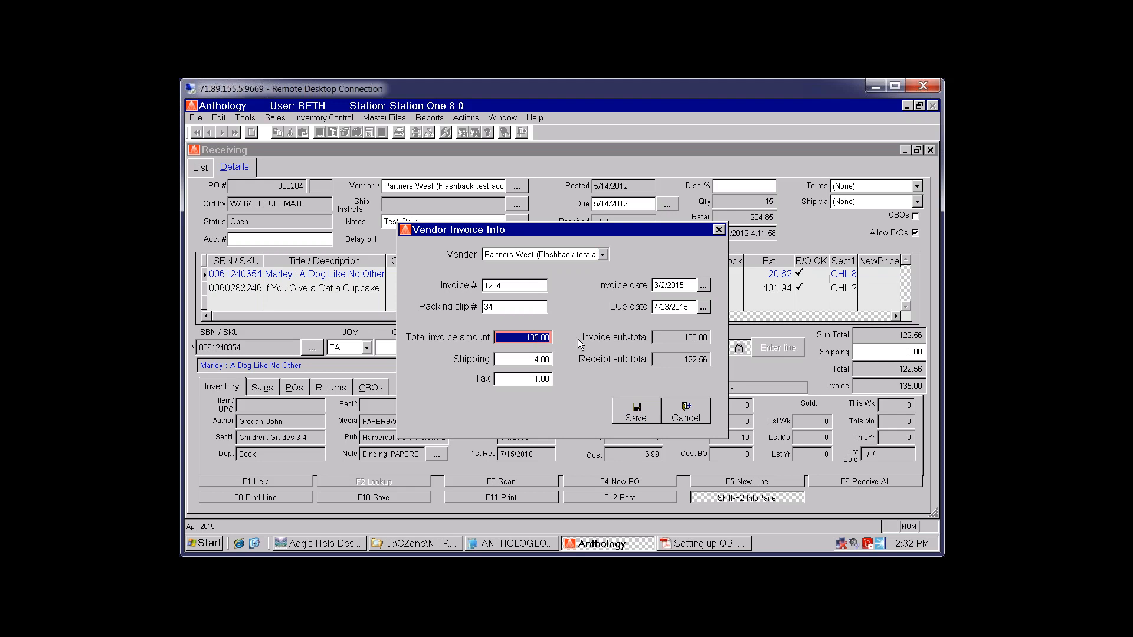
pyautogui.write('13.00')
pyautogui.write('000')
pyautogui.press('Tab')
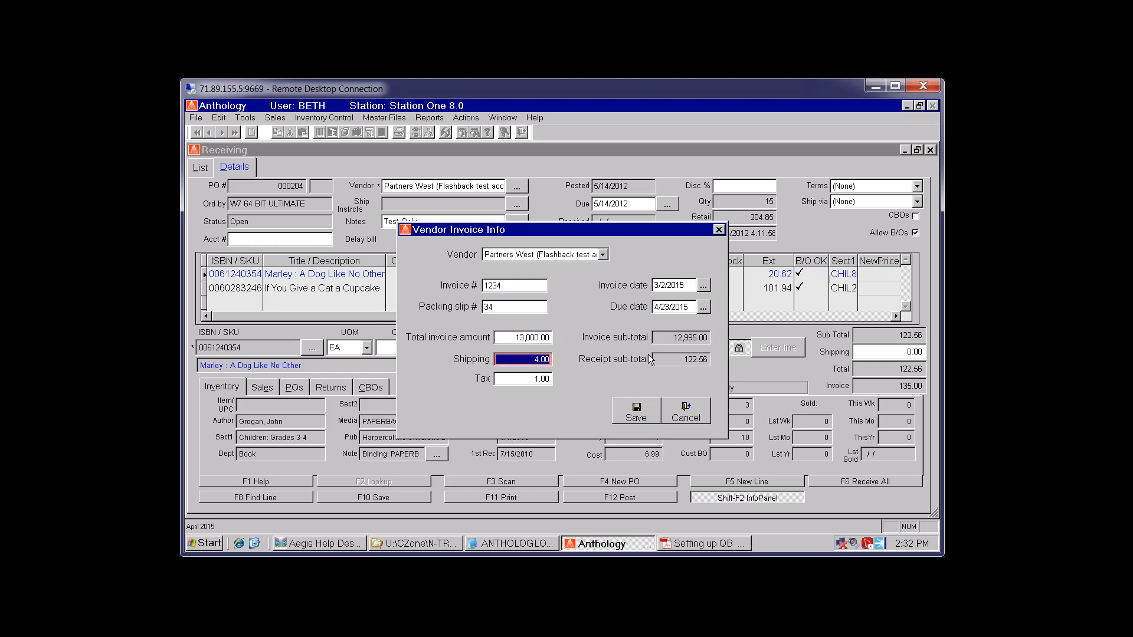
pyautogui.write('130.00')
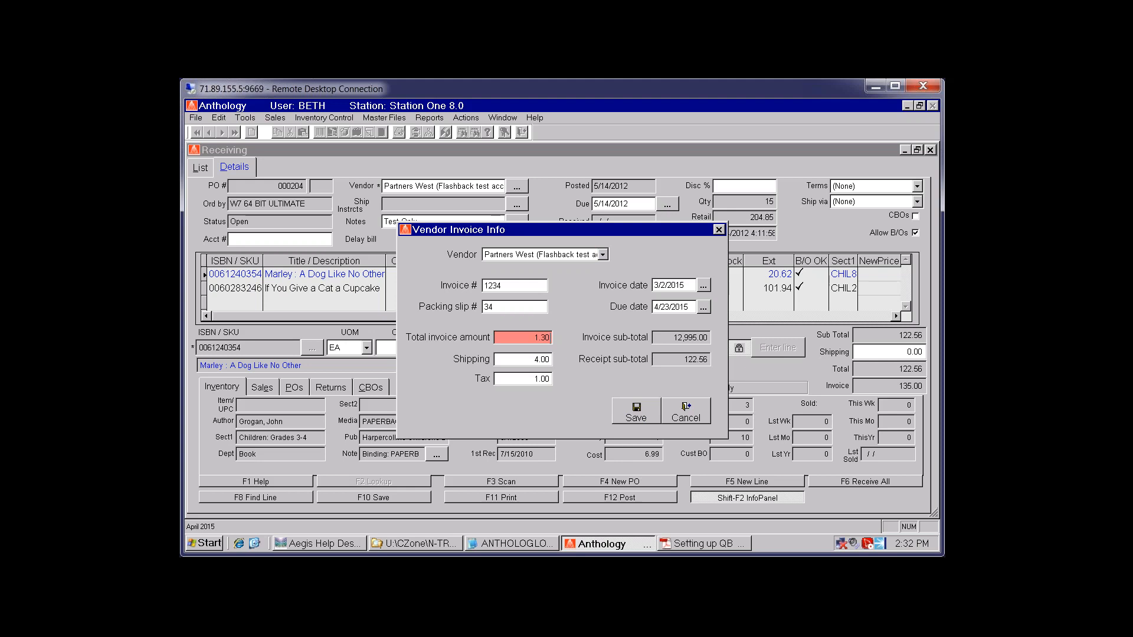
pyautogui.press('Tab')
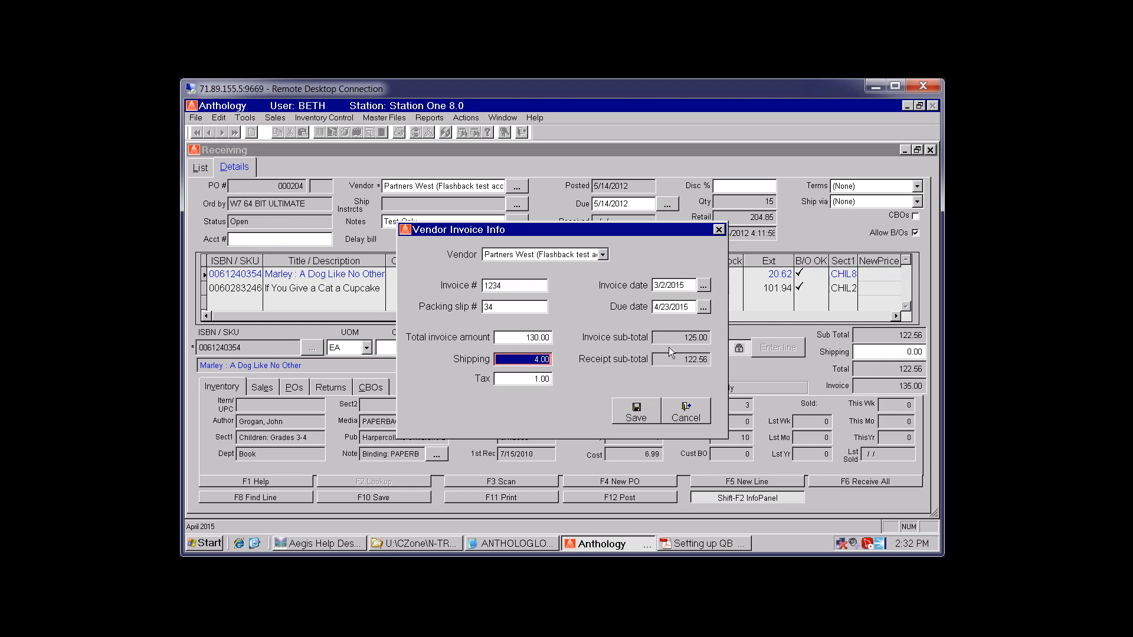
pyautogui.click(638, 409)
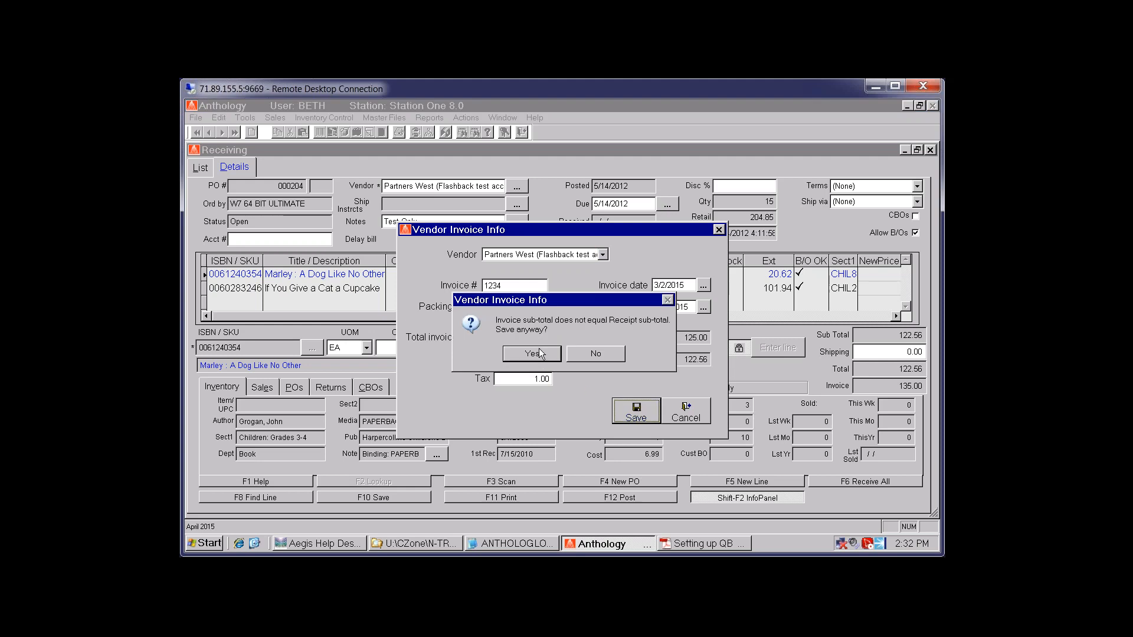
pyautogui.click(541, 353)
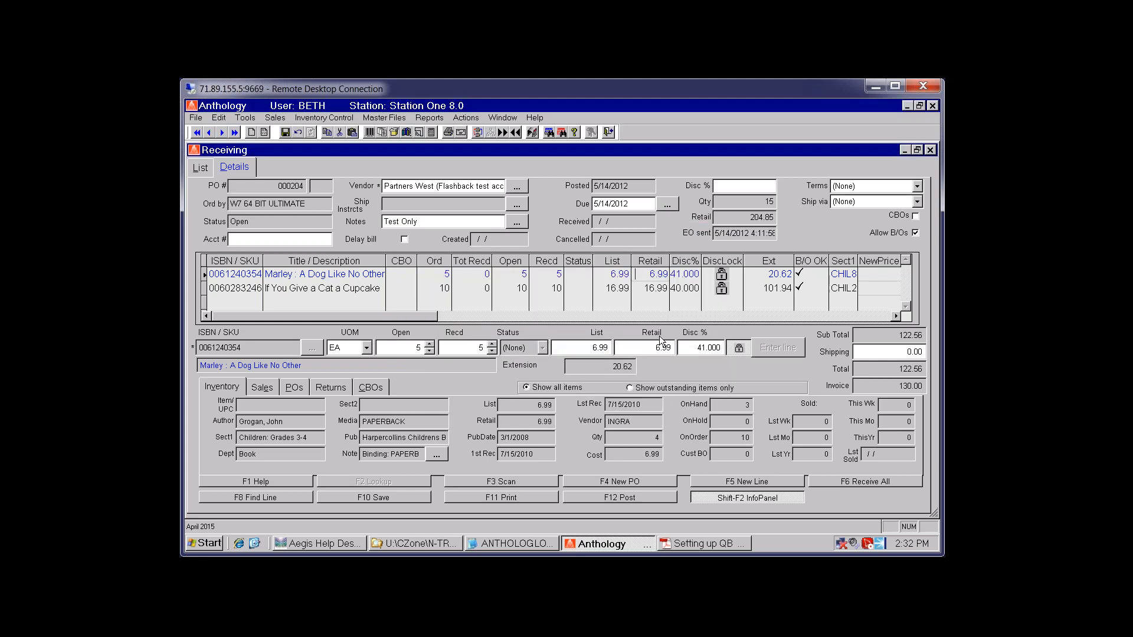
# Post the PO 000204 shipment without printing and close the Receiving window
pyautogui.click(683, 288)
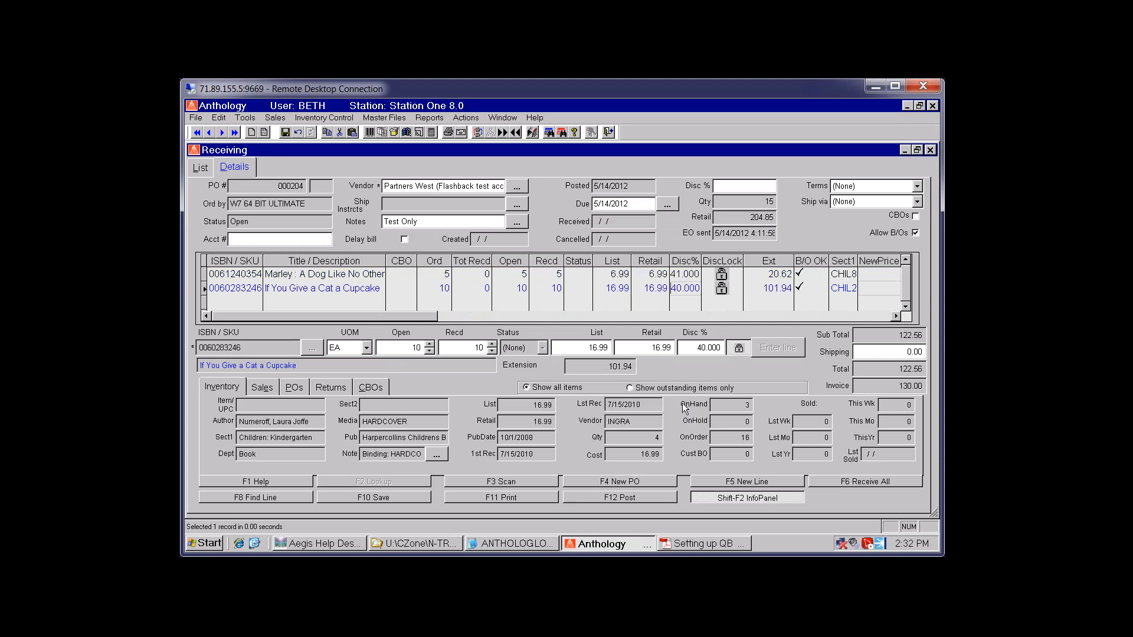
pyautogui.click(596, 498)
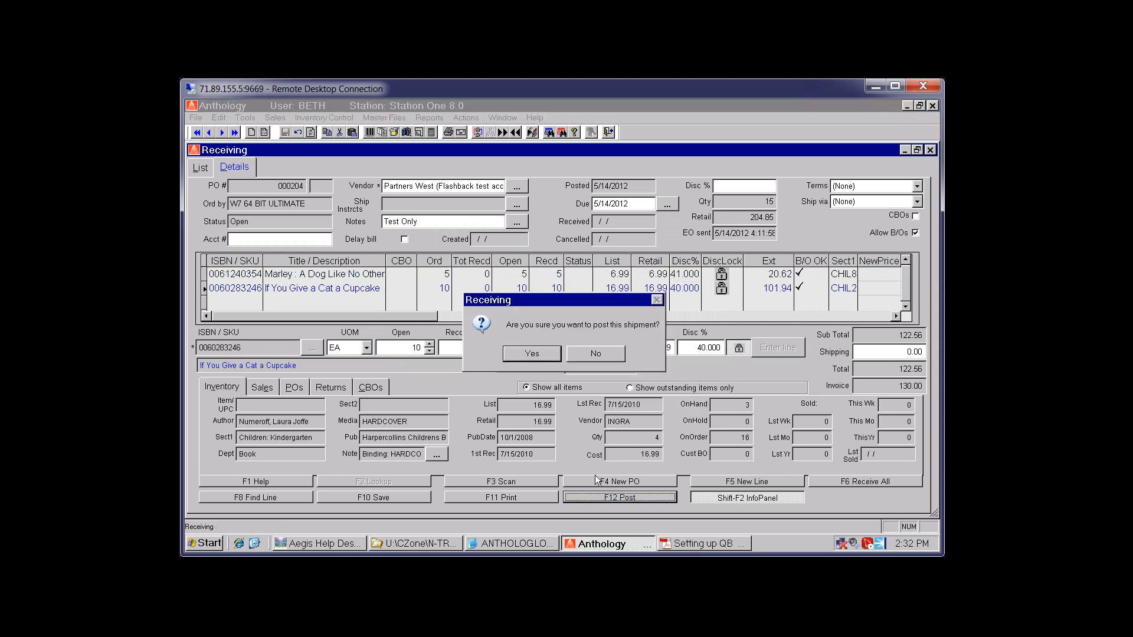
pyautogui.click(532, 352)
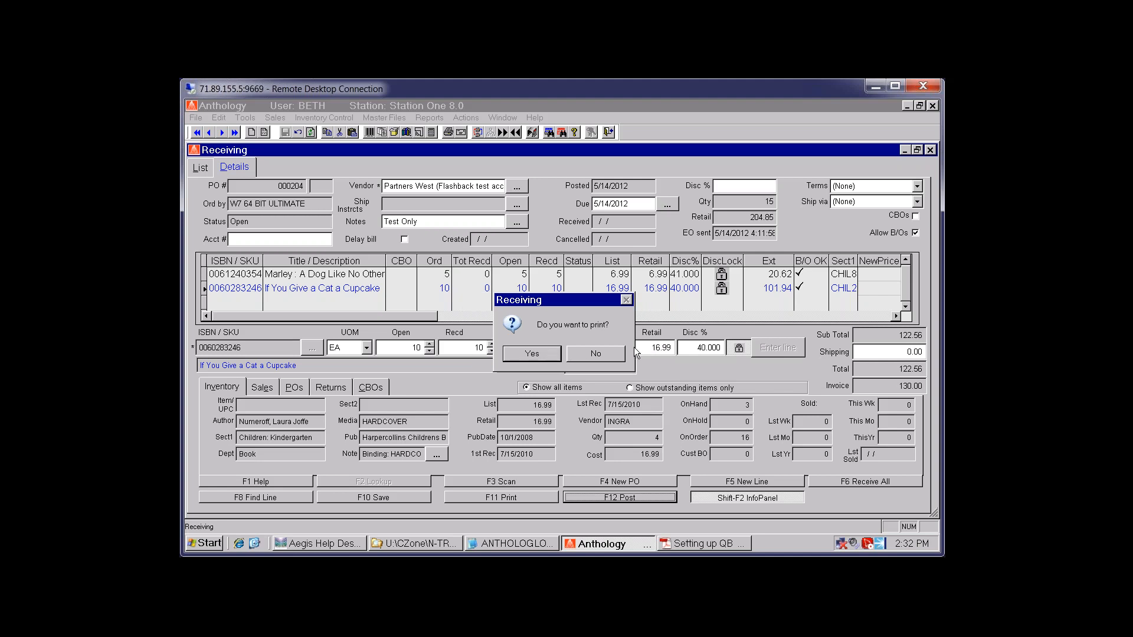
pyautogui.click(595, 353)
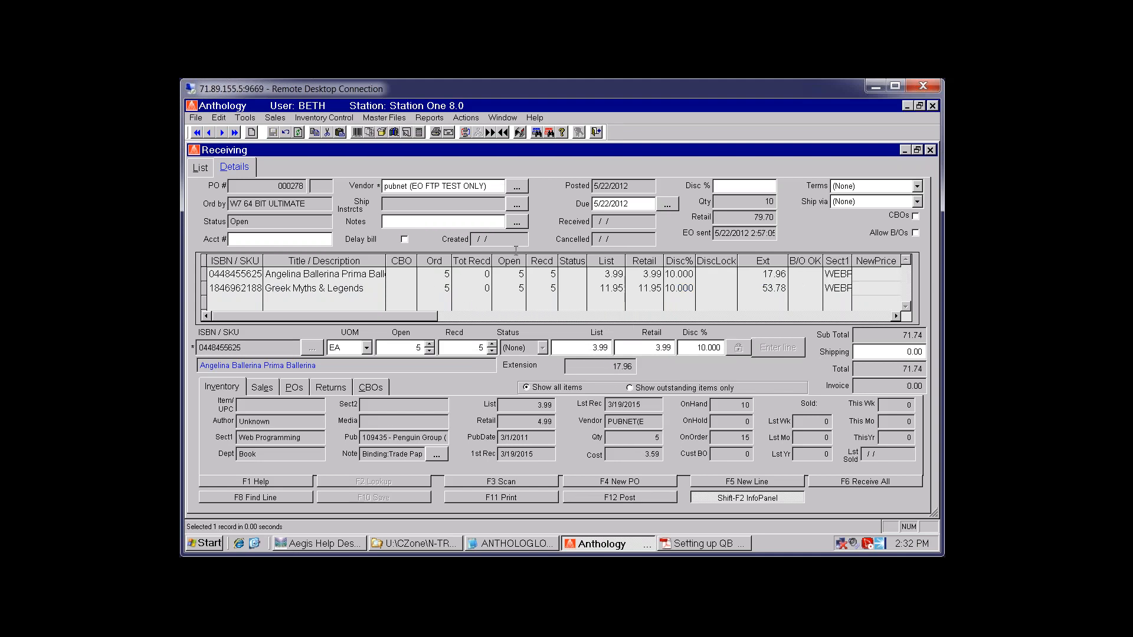
pyautogui.click(931, 150)
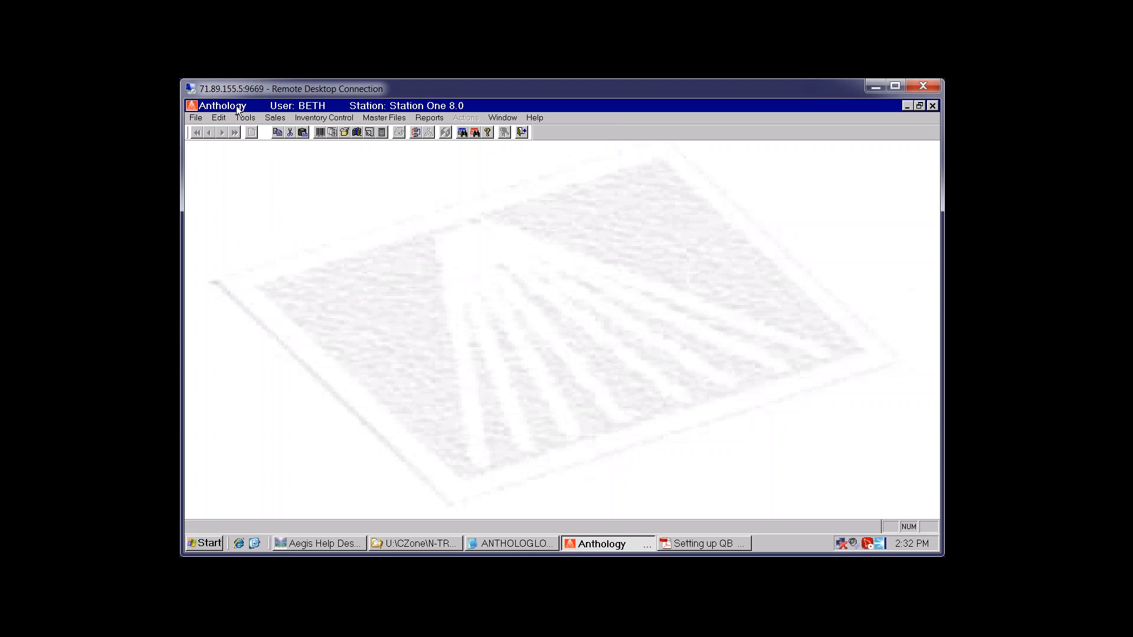
# Open the A/R Transactions list from Tools > Accounting
pyautogui.click(250, 120)
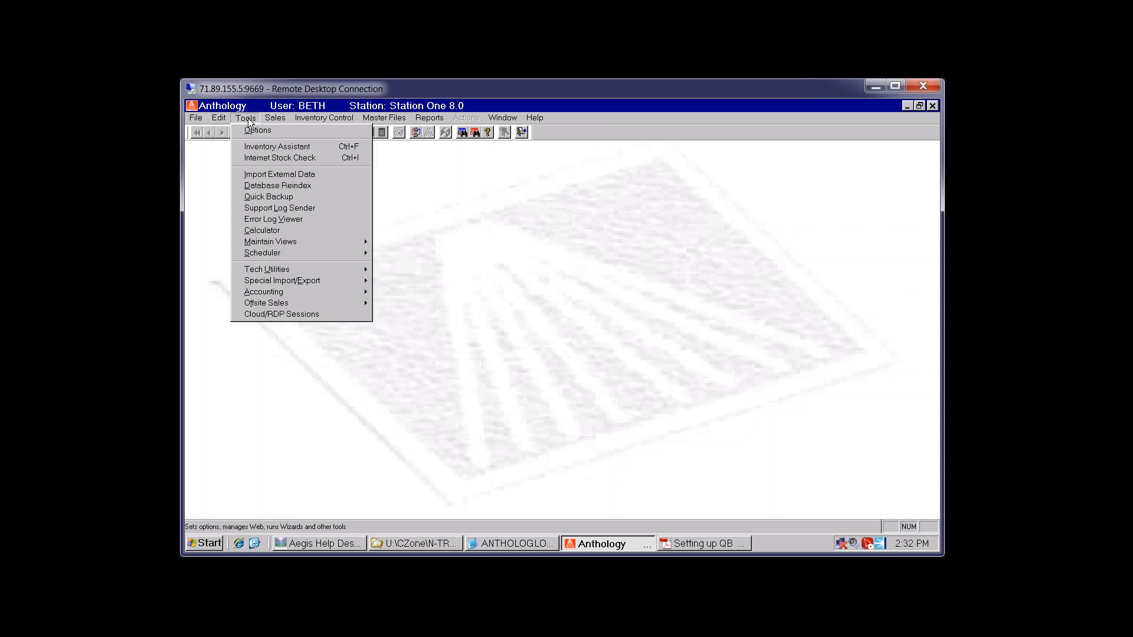
pyautogui.moveTo(270, 296)
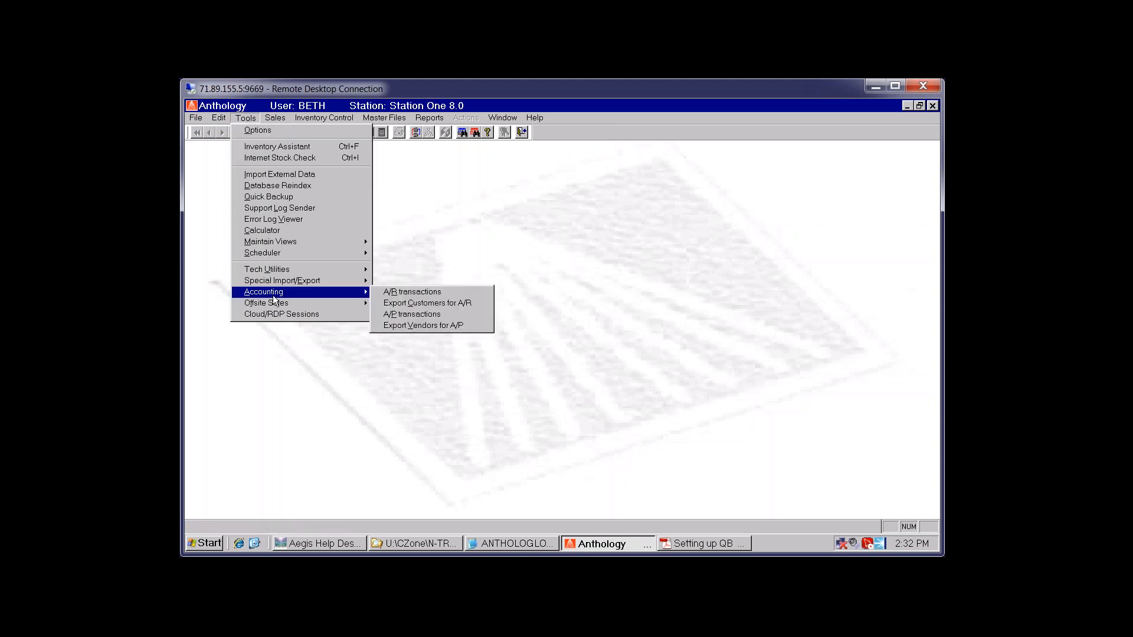
pyautogui.click(433, 294)
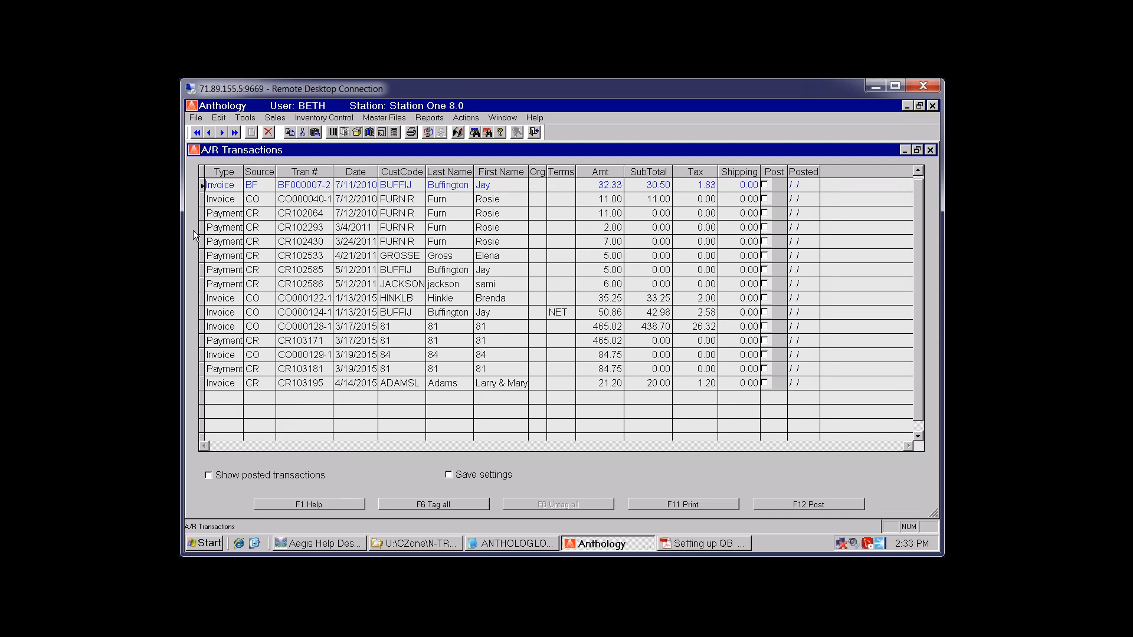
# Widen the Type column and look over the CR and CO invoice and payment rows
pyautogui.moveTo(243, 171); pyautogui.dragTo(260, 171)
pyautogui.click(255, 214)
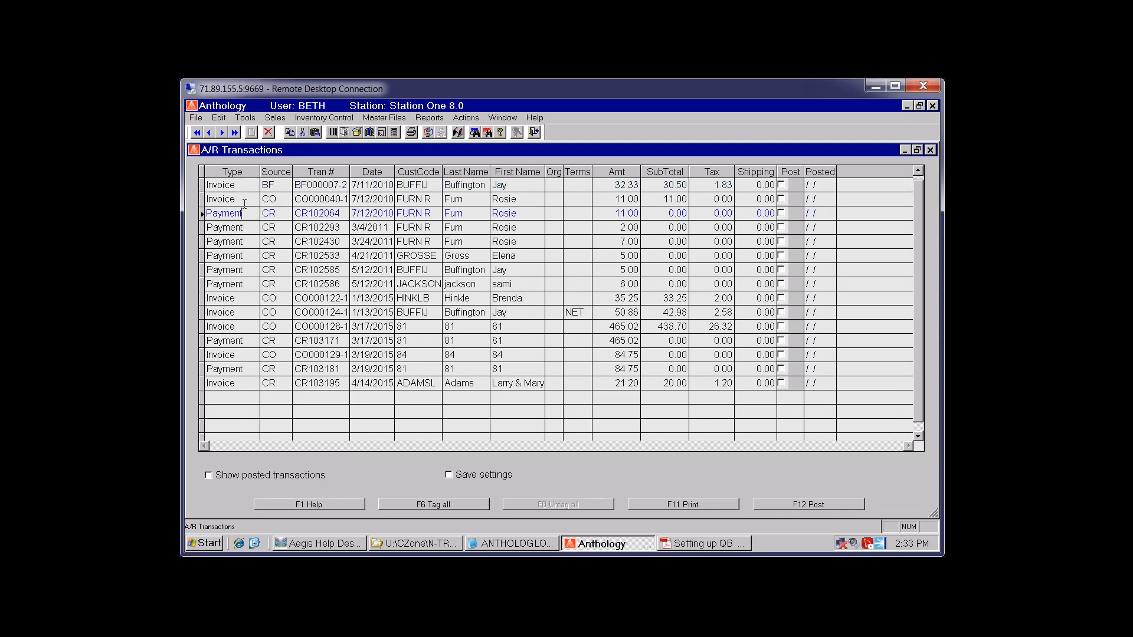
pyautogui.click(243, 199)
pyautogui.press('Tab')
pyautogui.click(240, 284)
pyautogui.click(229, 298)
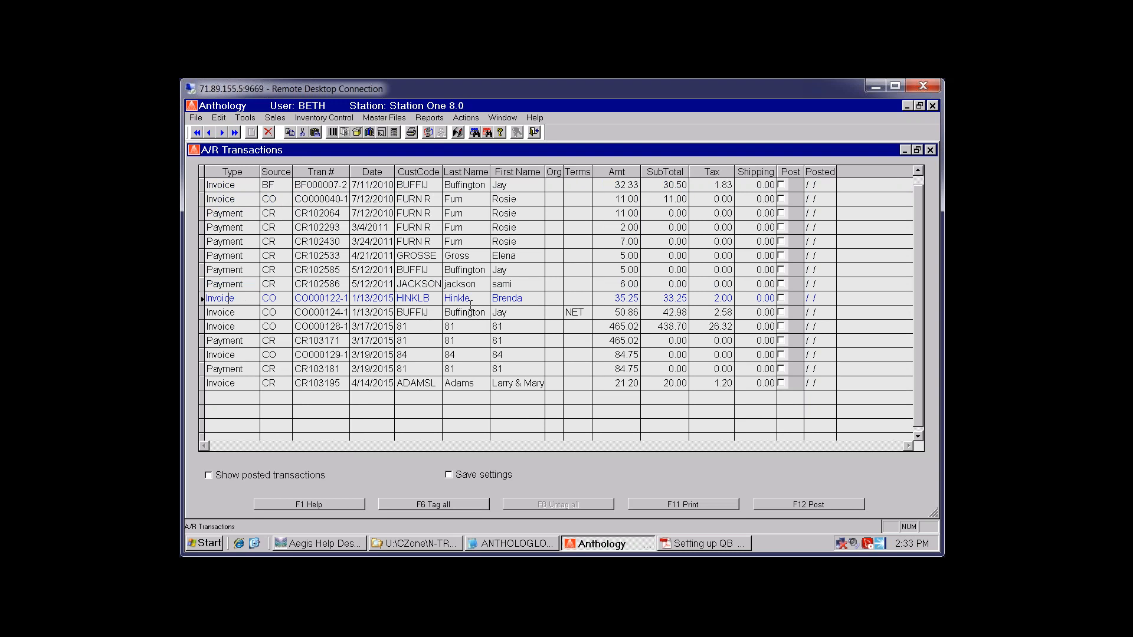
# Sort the transactions by Last Name, CustCode, then Date, and tag invoice BF000007-2
pyautogui.click(462, 172)
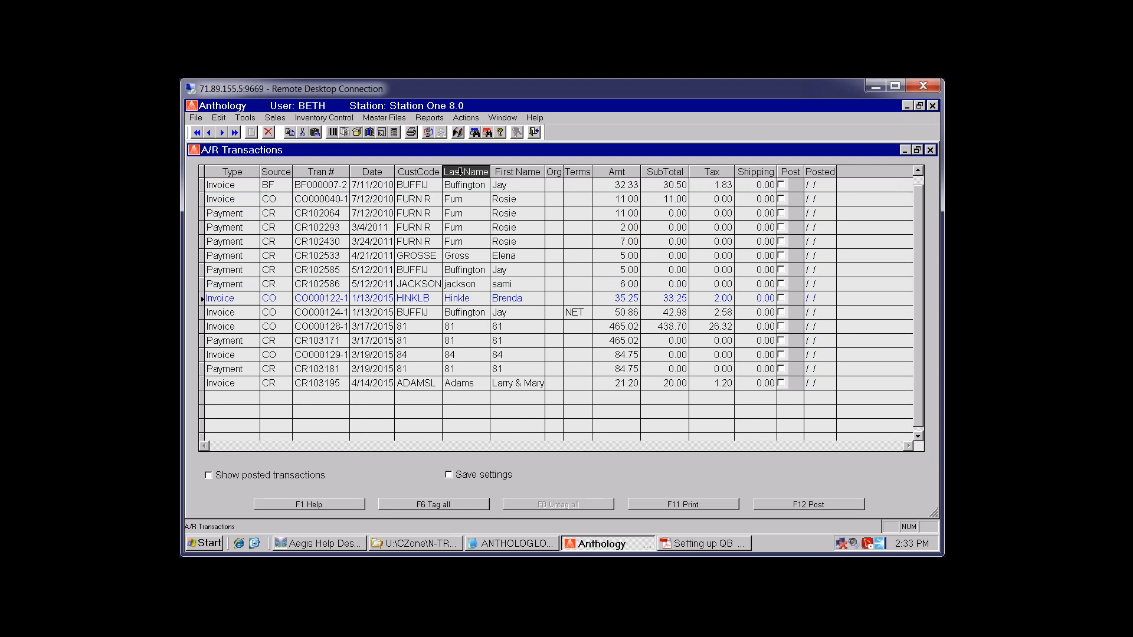
pyautogui.click(419, 171)
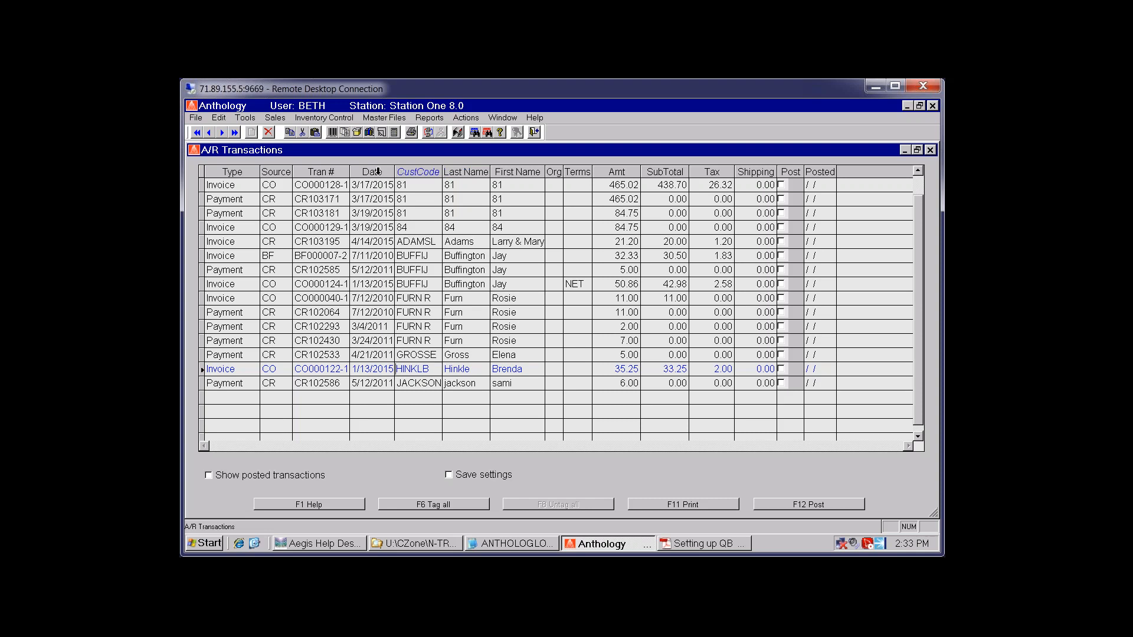
pyautogui.click(377, 172)
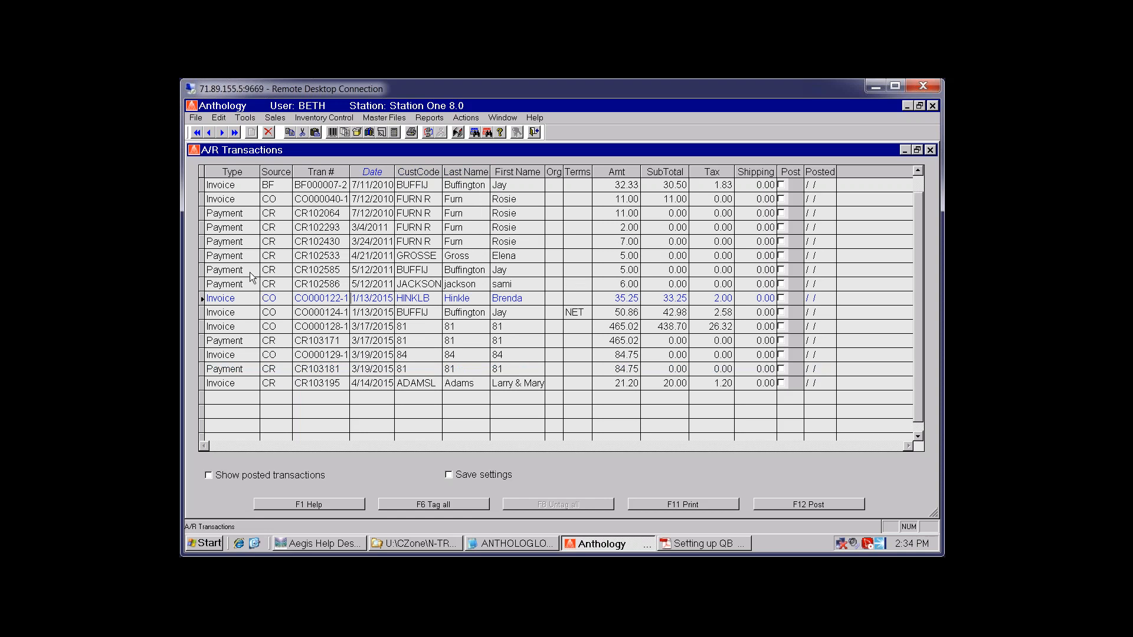
pyautogui.click(244, 186)
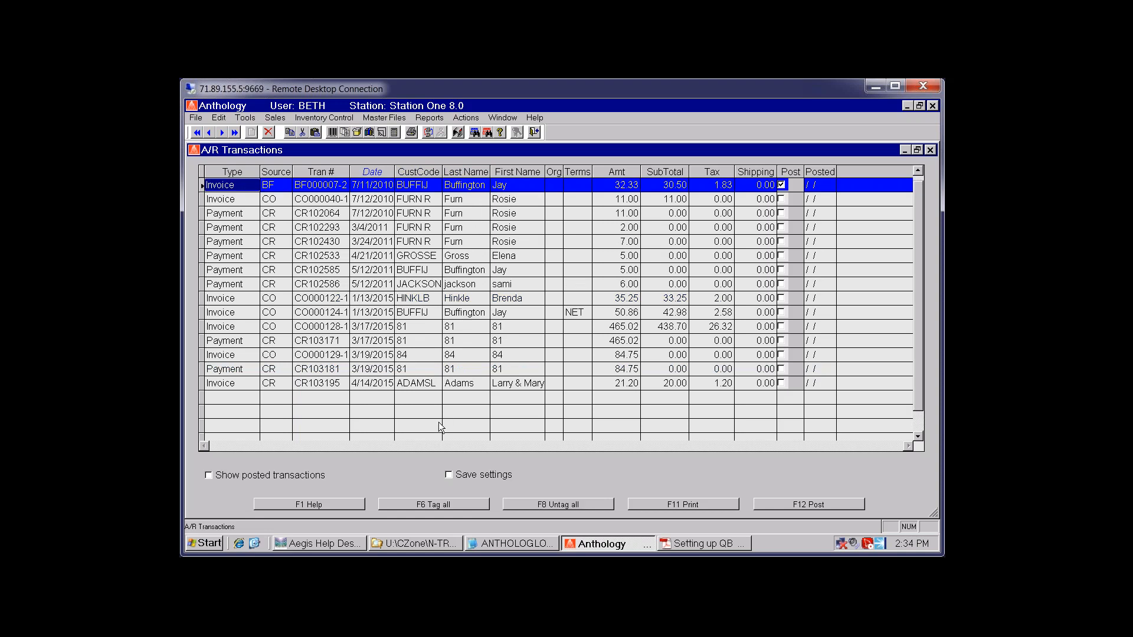
# Try Tag all and Untag all, tag payments CR102293 and CR102585, then clear all tags
pyautogui.keyDown('shift'); pyautogui.click(389, 383); pyautogui.keyUp('shift')
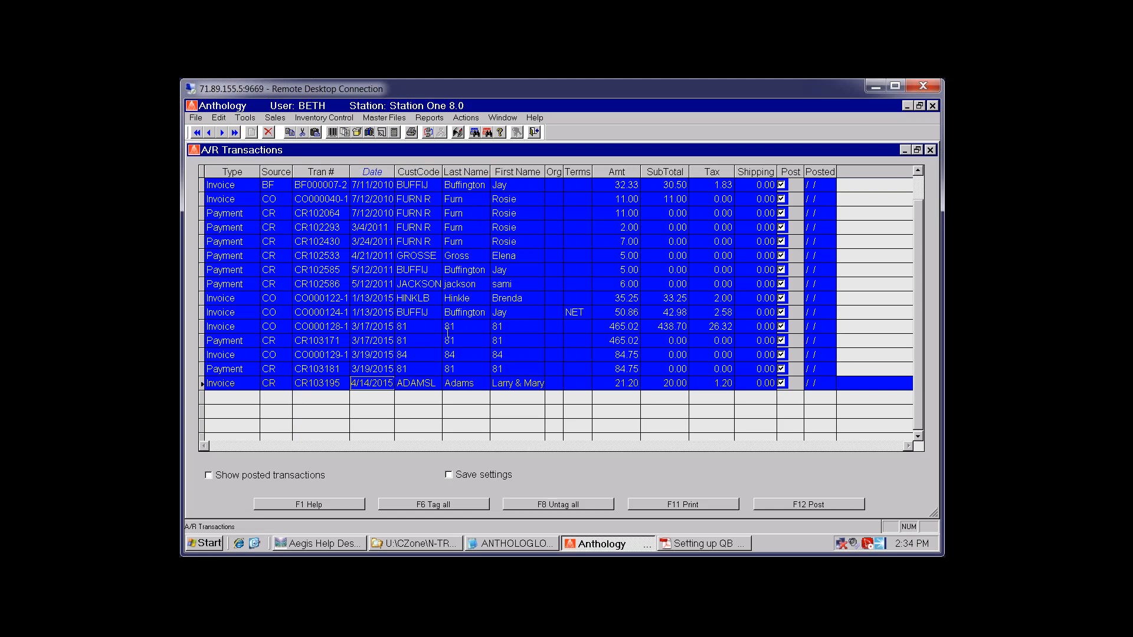
pyautogui.click(334, 326)
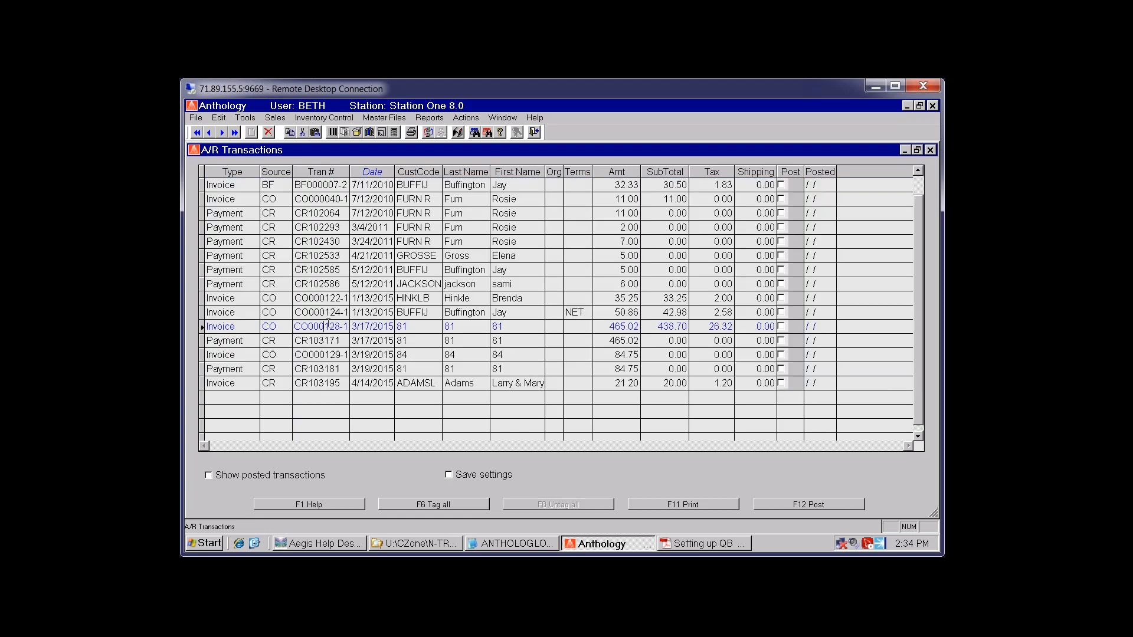
pyautogui.click(253, 228)
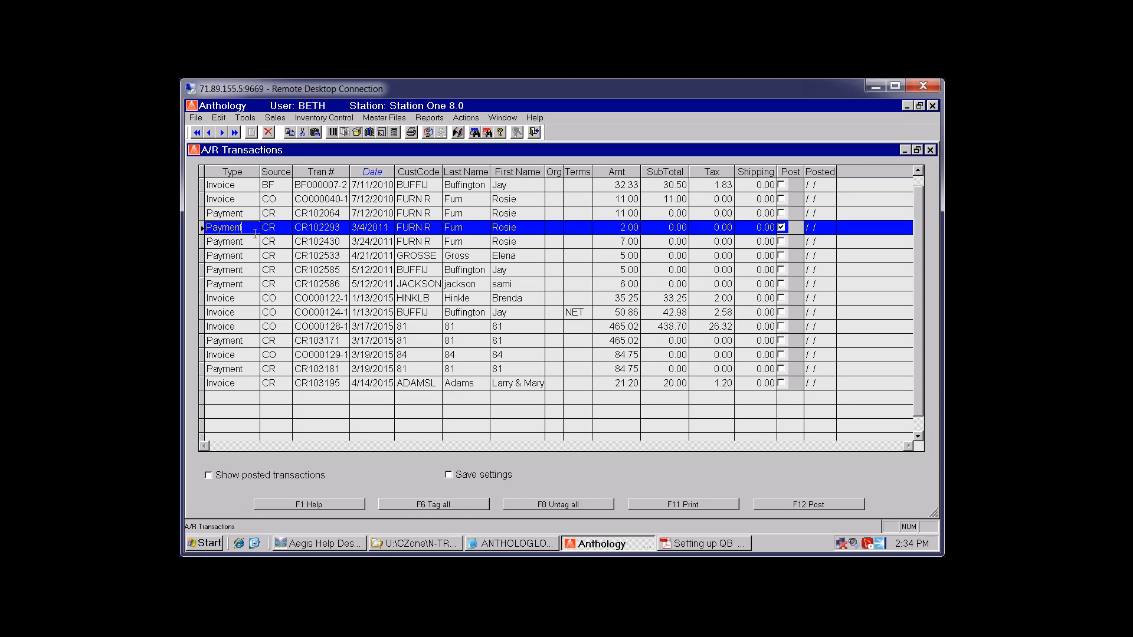
pyautogui.click(268, 271)
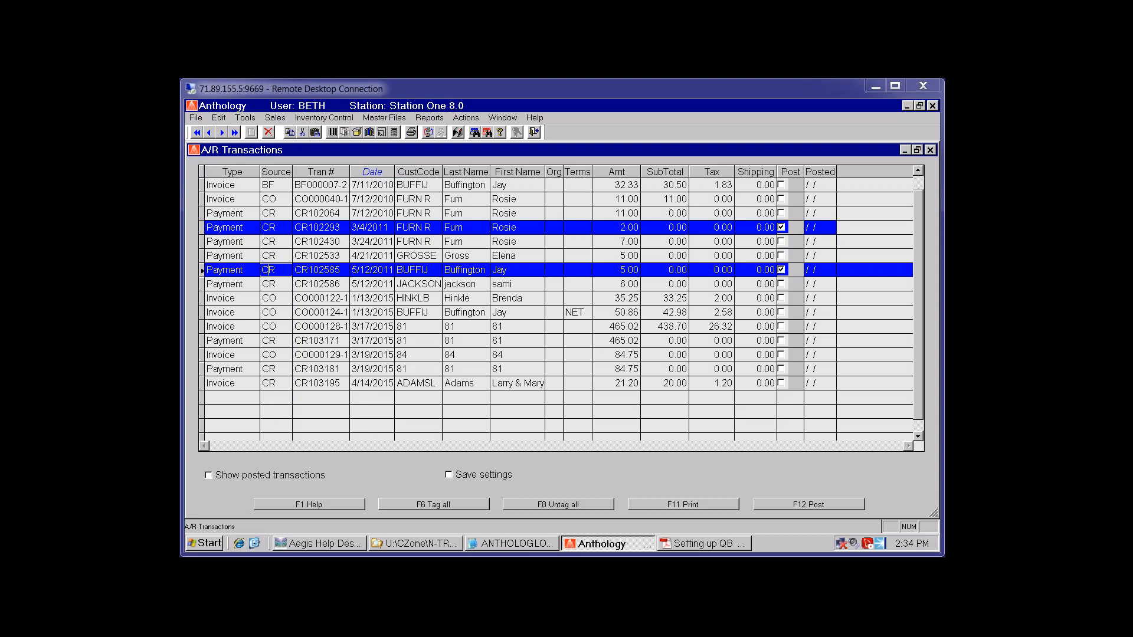
pyautogui.click(286, 327)
pyautogui.press('F8')
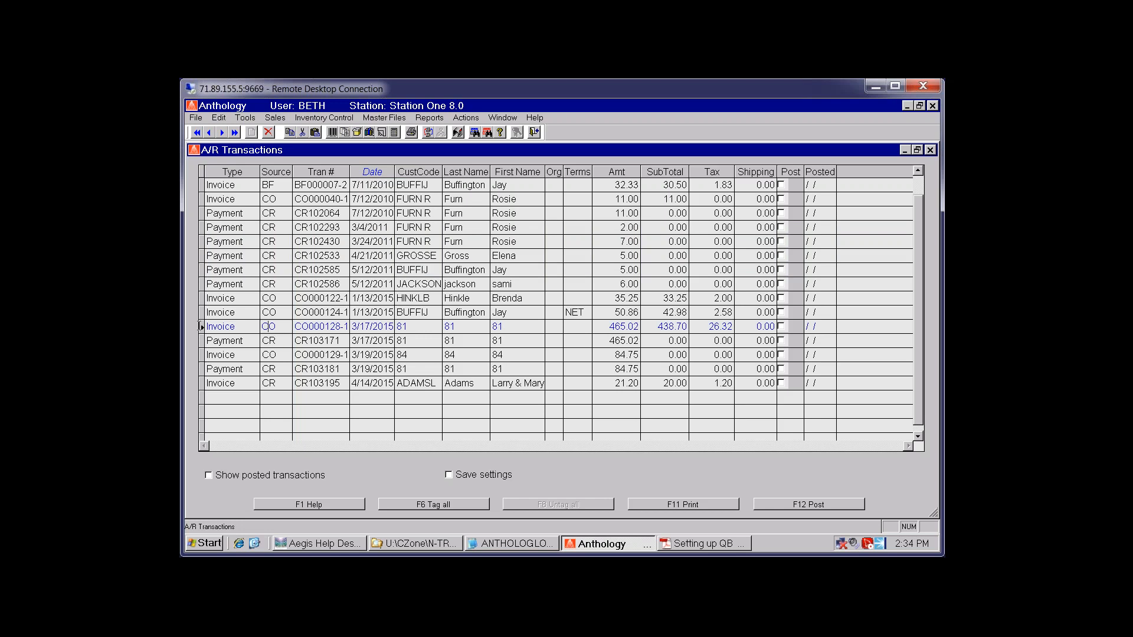
# Tag CR102430, CO000124-1 and CR102585, clear them, then tag only invoice CR103195
pyautogui.click(228, 284)
pyautogui.keyDown('ctrl'); pyautogui.click(256, 242); pyautogui.keyUp('ctrl')
pyautogui.keyDown('ctrl'); pyautogui.click(255, 311); pyautogui.keyUp('ctrl')
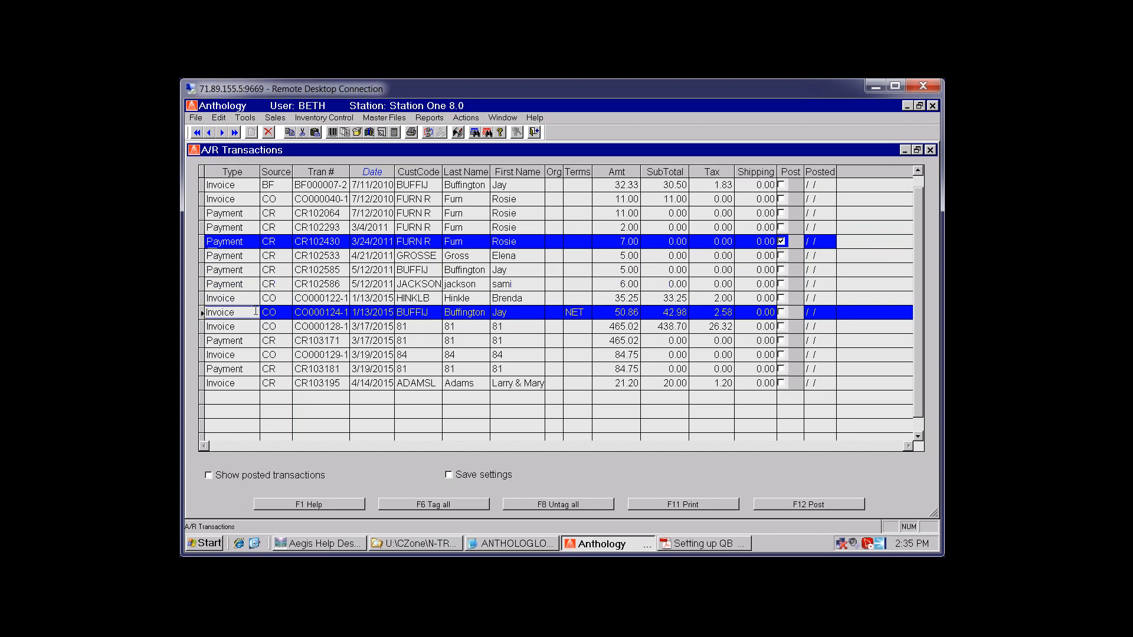
pyautogui.keyDown('ctrl'); pyautogui.click(256, 270); pyautogui.keyUp('ctrl')
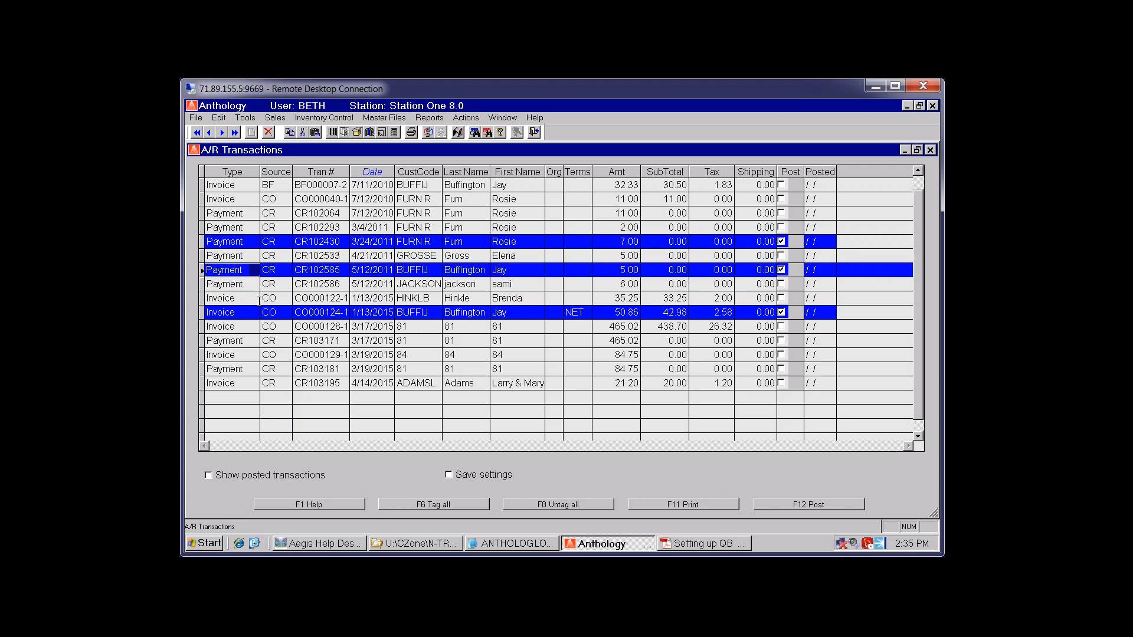
pyautogui.click(311, 356)
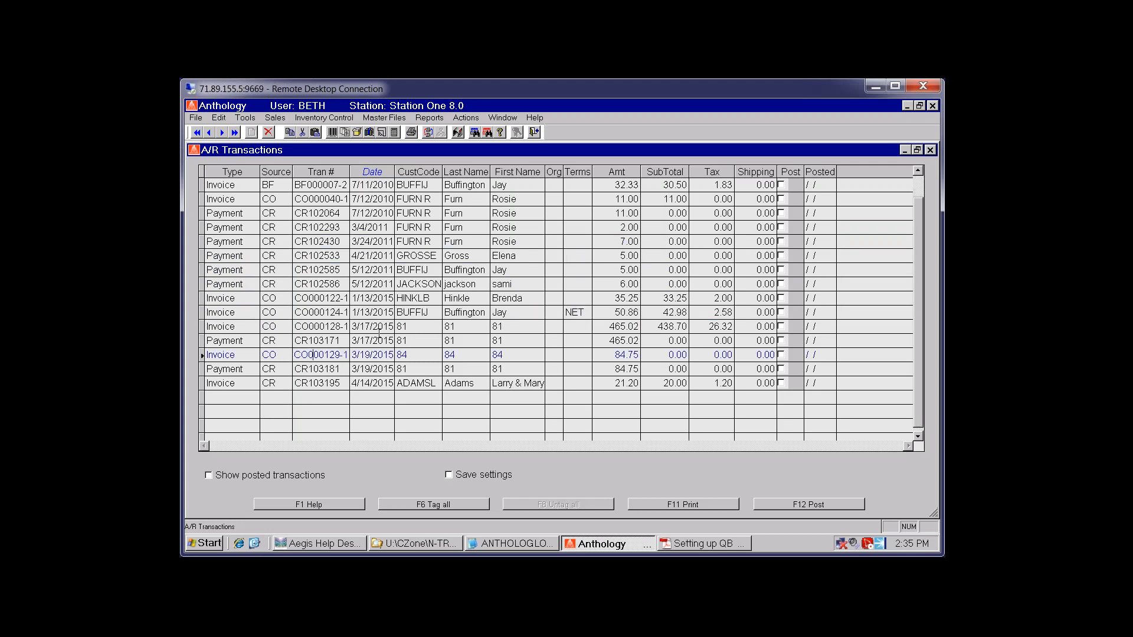
pyautogui.click(250, 382)
pyautogui.click(251, 383)
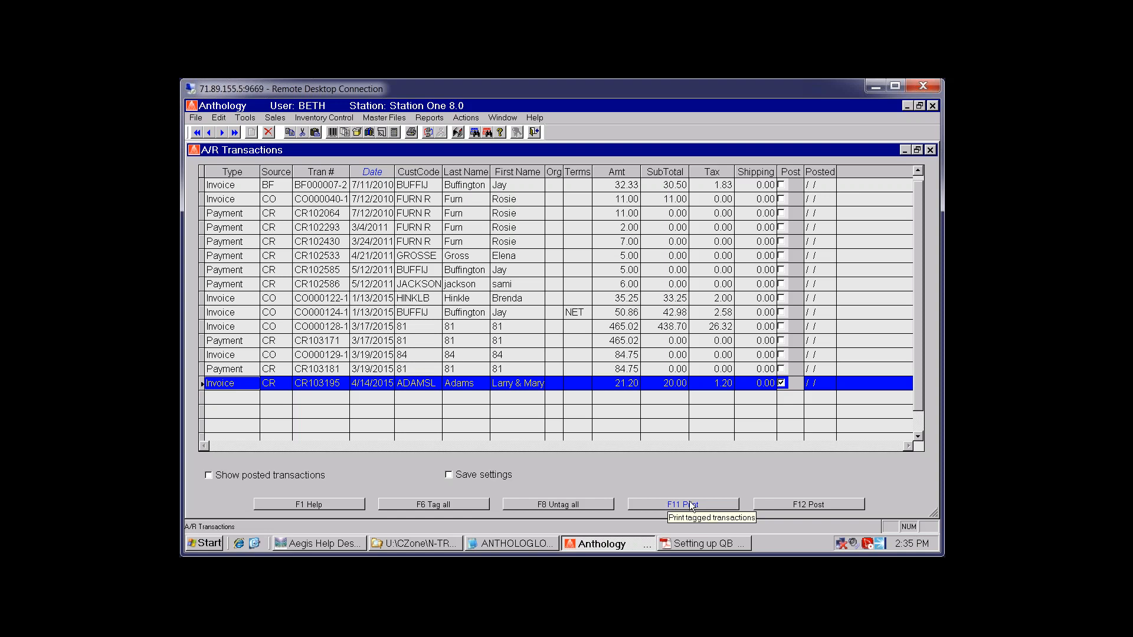
# Post tagged invoice CR103195 to accounting without a report, then show posted transactions too
pyautogui.click(811, 506)
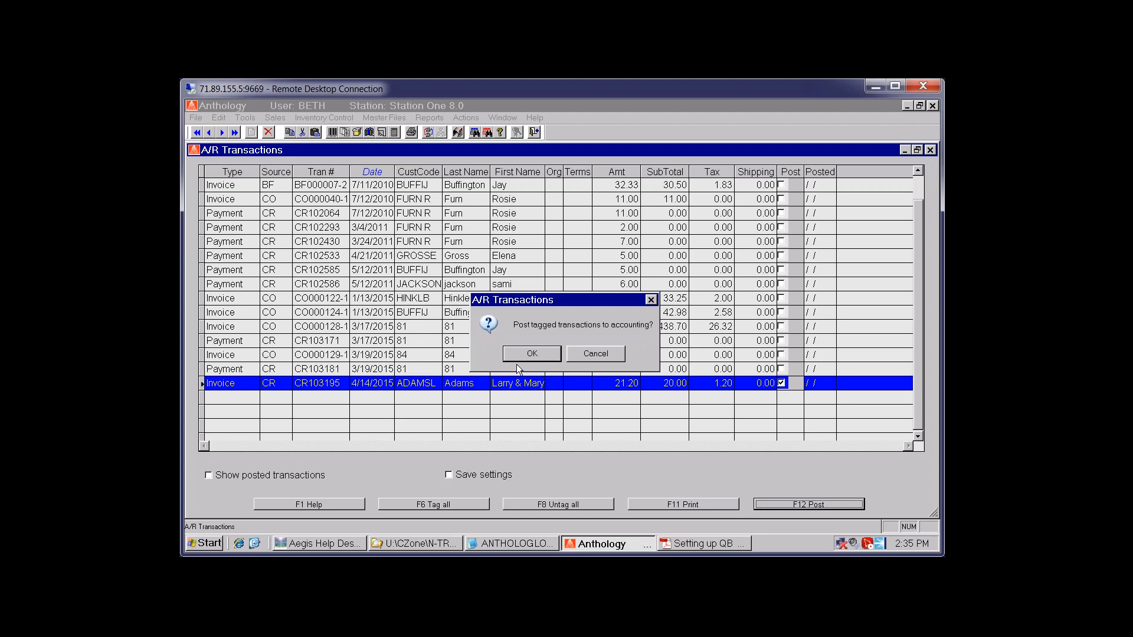
pyautogui.click(530, 354)
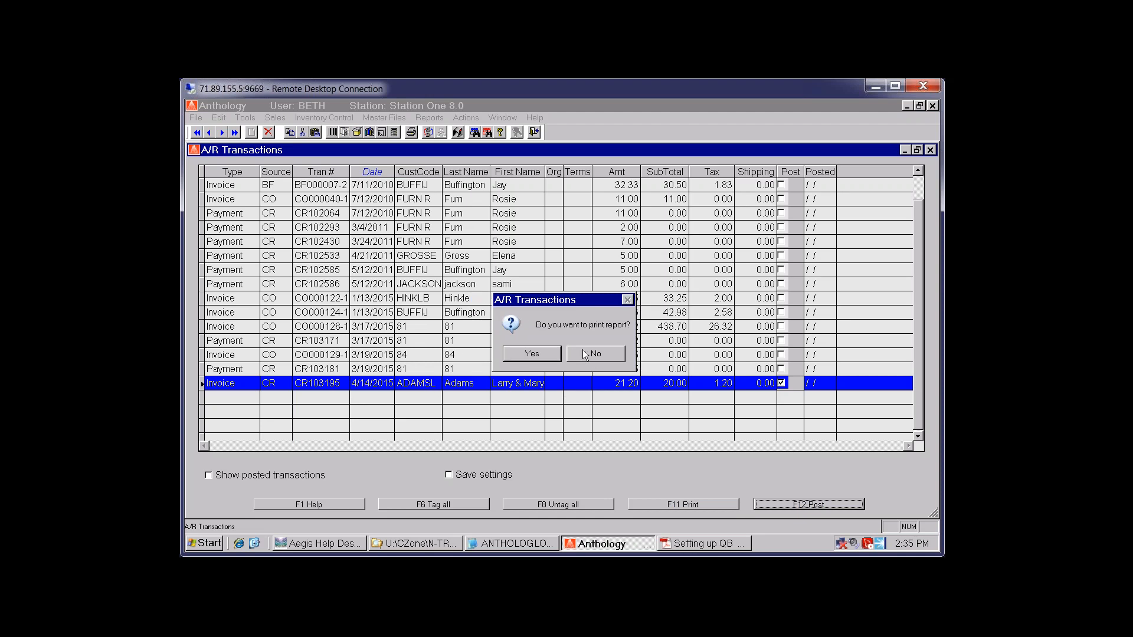
pyautogui.click(590, 353)
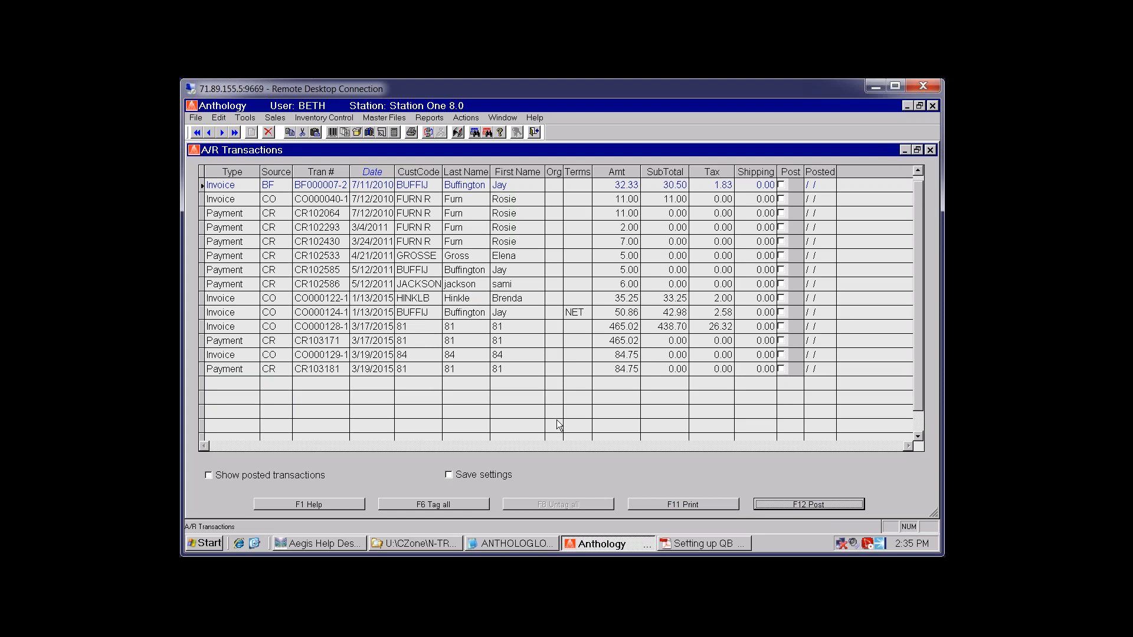
pyautogui.click(210, 476)
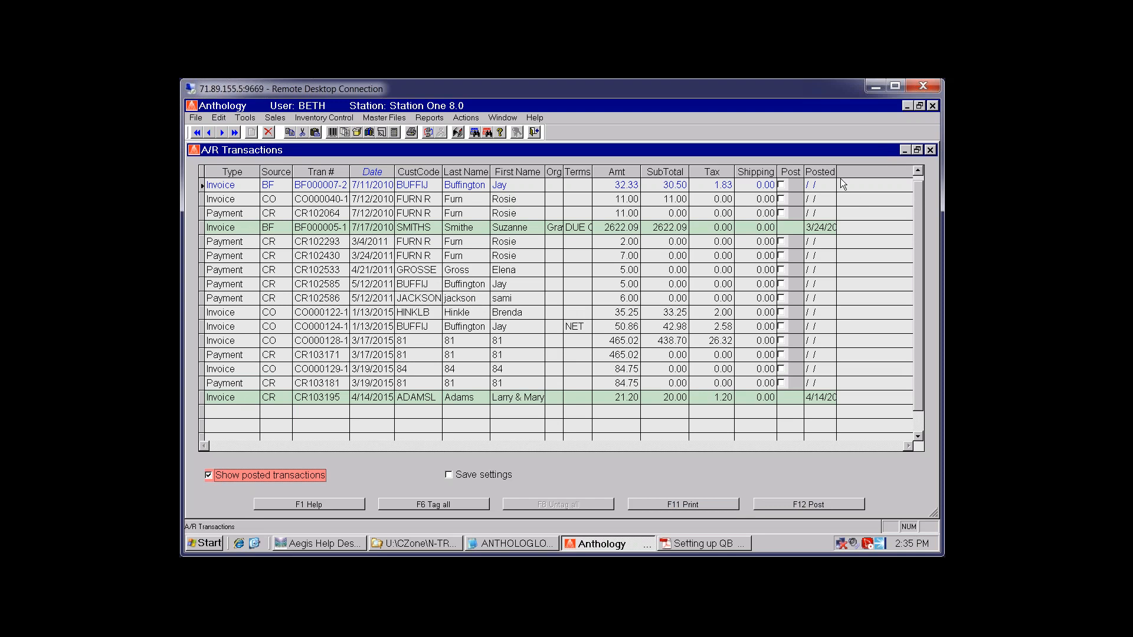
# Widen the Posted column to check posting dates, hide posted entries, and switch to Explorer
pyautogui.moveTo(836, 172); pyautogui.dragTo(869, 173)
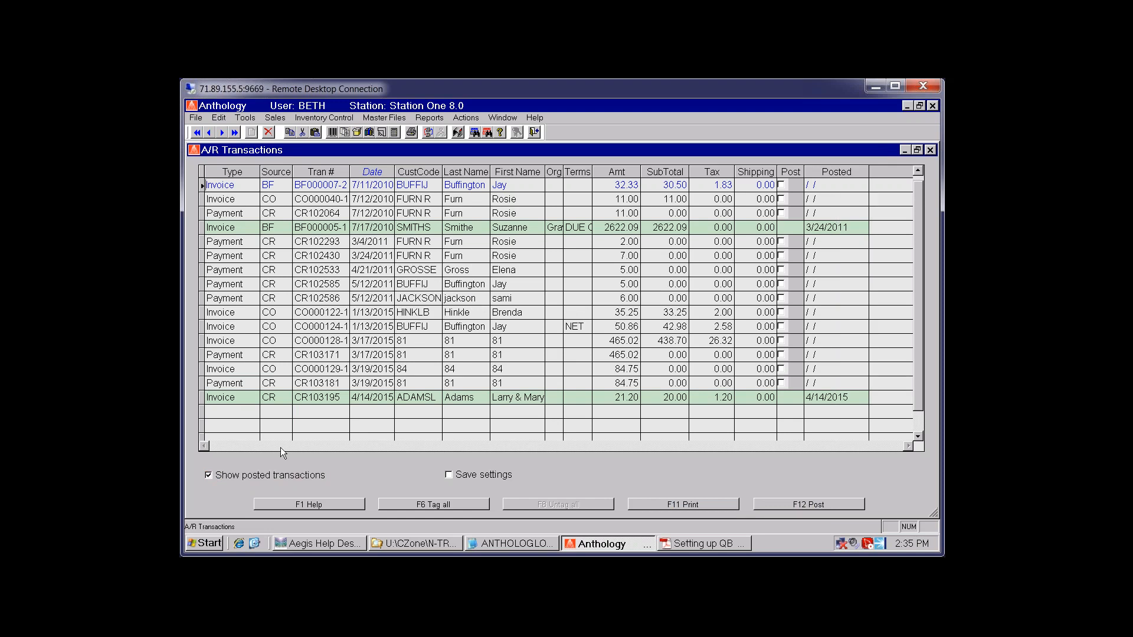
pyautogui.click(831, 230)
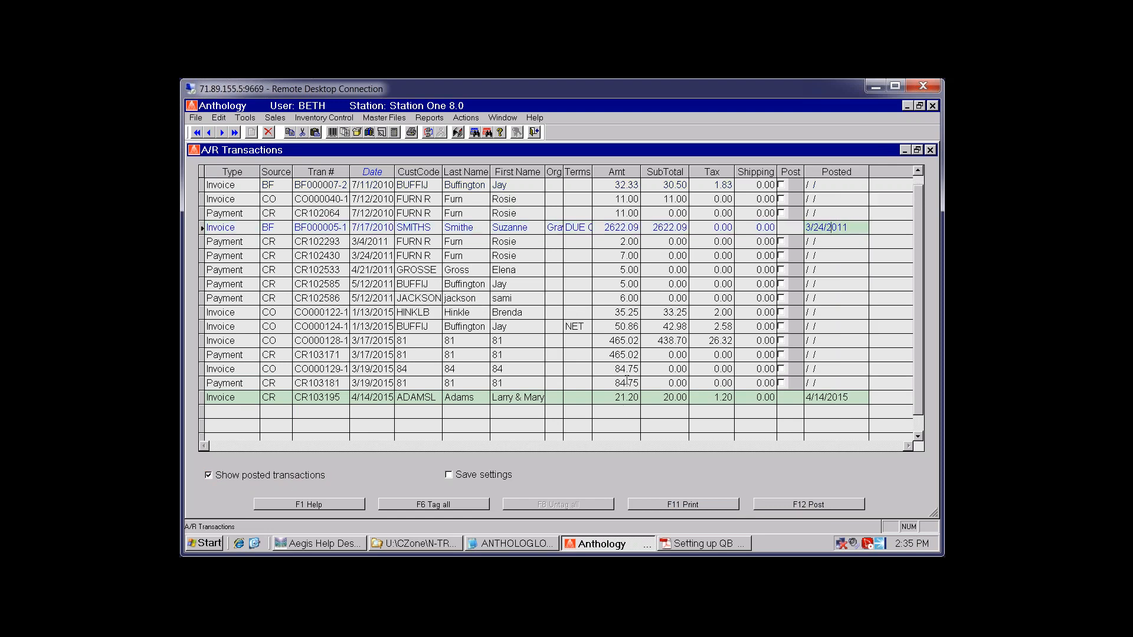
pyautogui.click(208, 475)
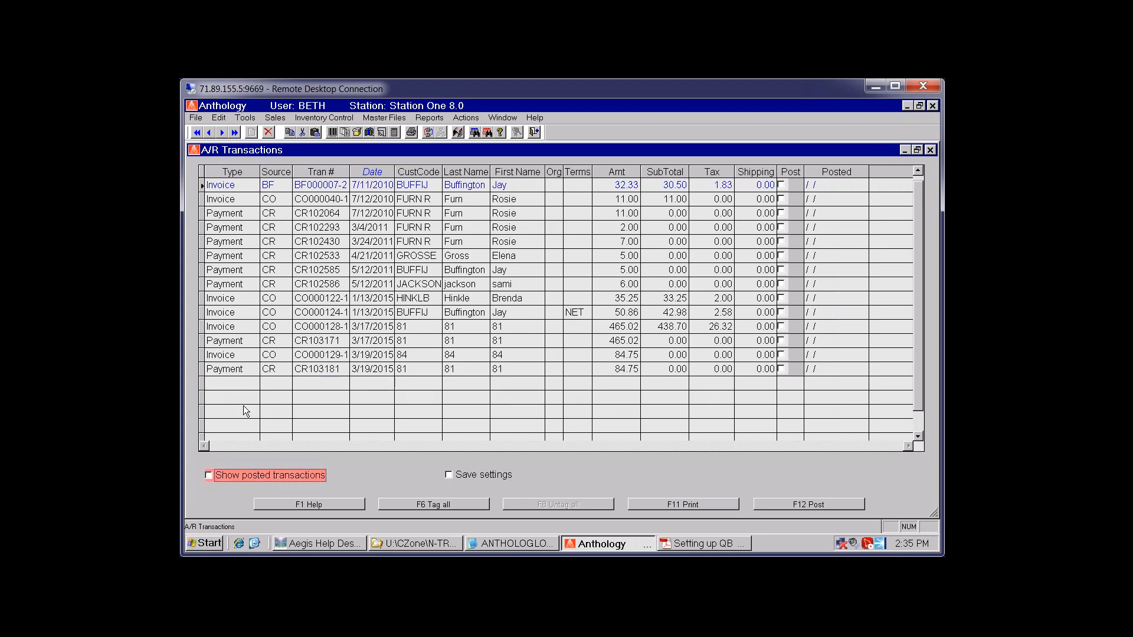
pyautogui.click(246, 385)
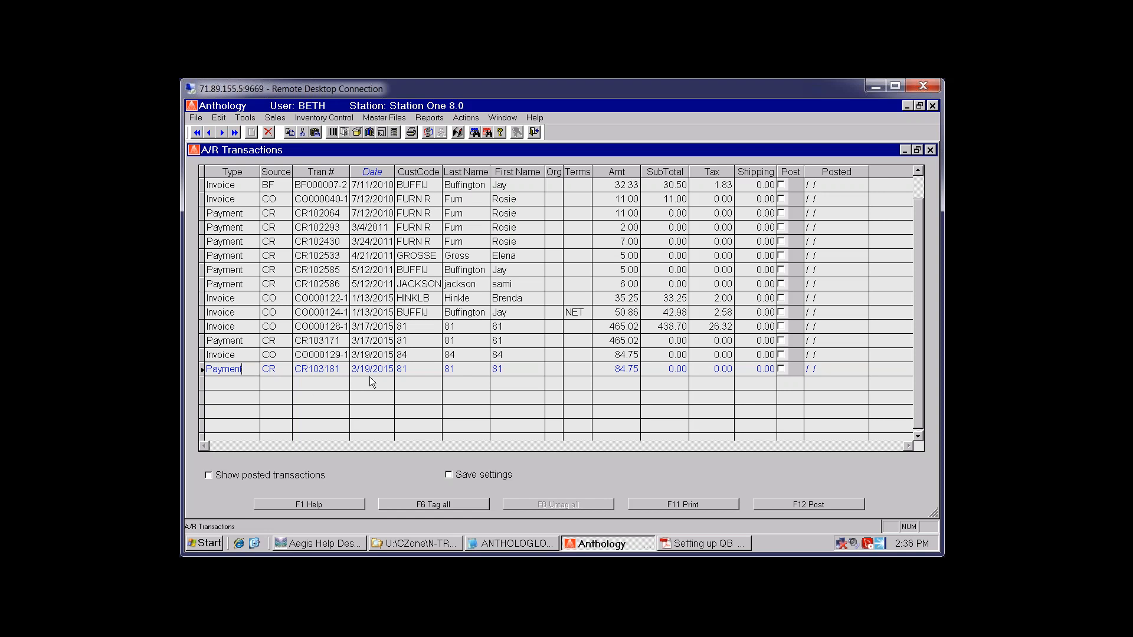
pyautogui.click(431, 544)
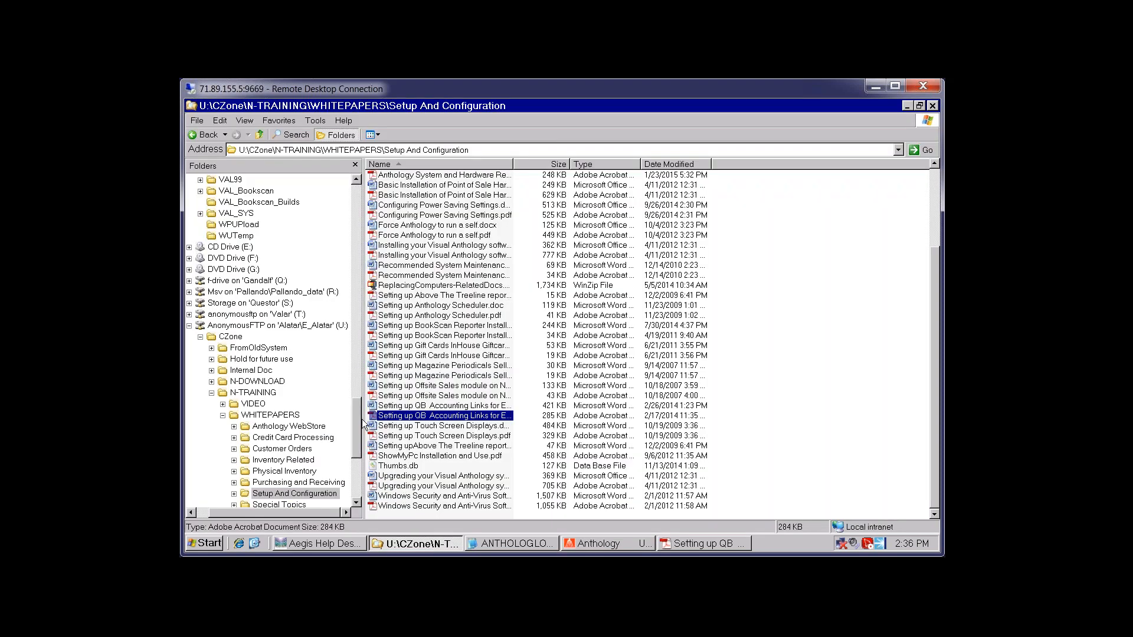
# Open Invoices.iif from the V80_Devbuild\Temp folder in Notepad to view the exported invoice
pyautogui.moveTo(359, 415); pyautogui.dragTo(365, 321)
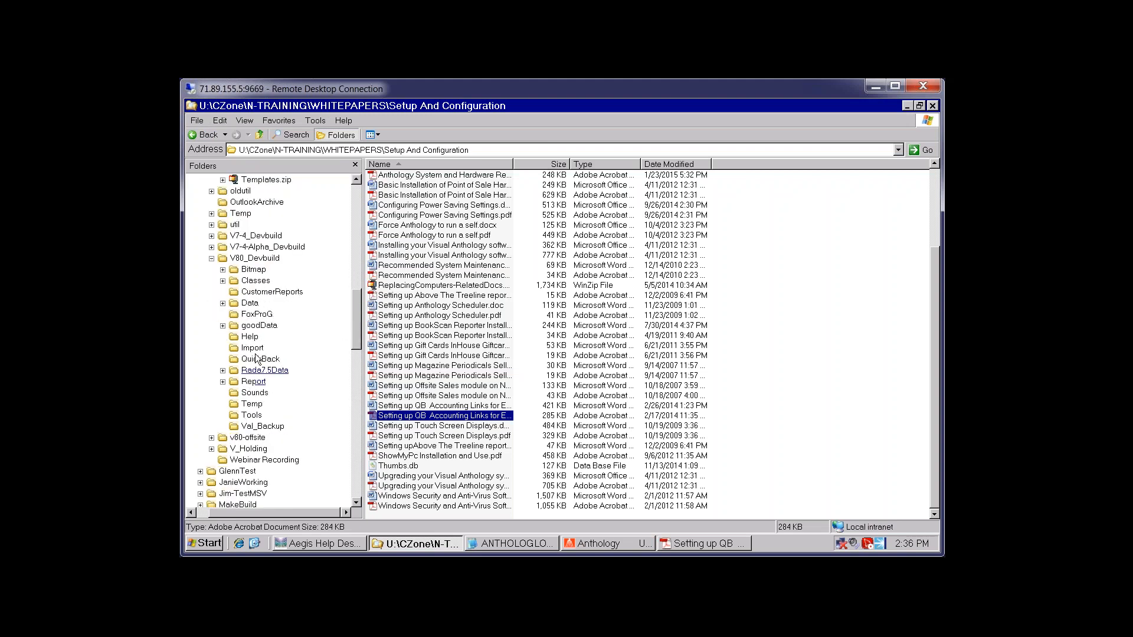
pyautogui.click(252, 404)
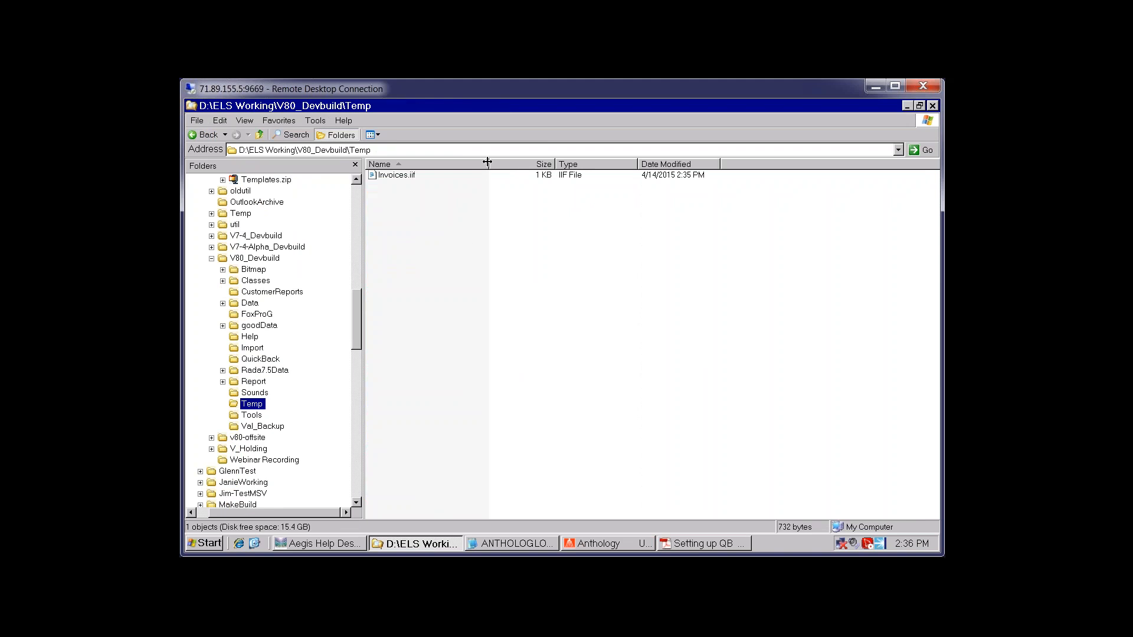
pyautogui.moveTo(487, 163); pyautogui.dragTo(511, 162)
pyautogui.click(403, 177)
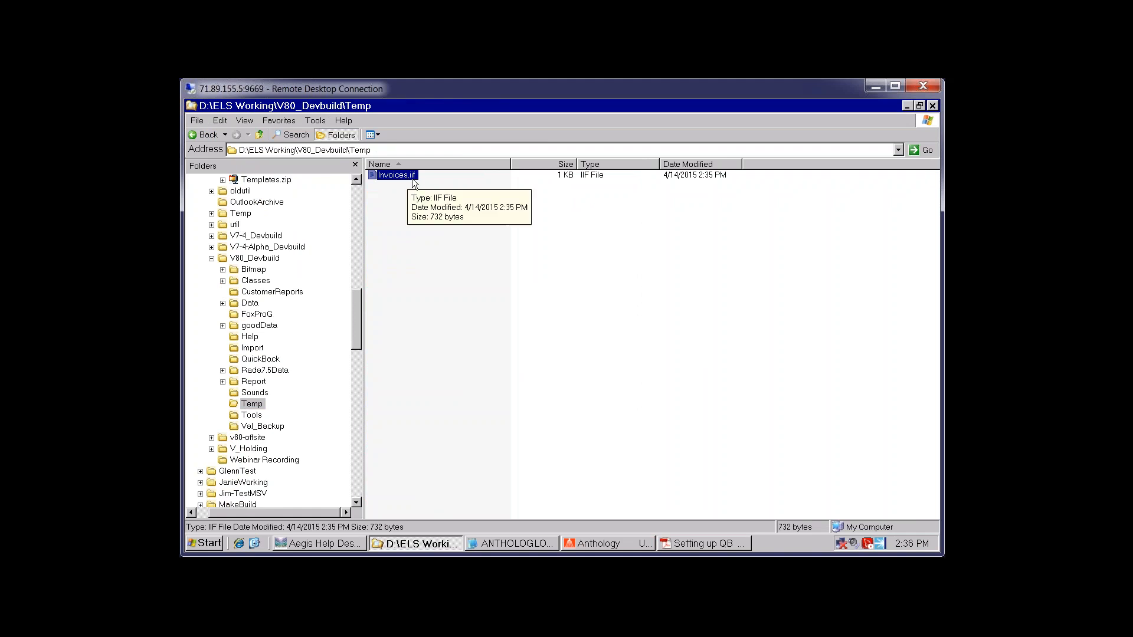
pyautogui.rightClick(388, 174)
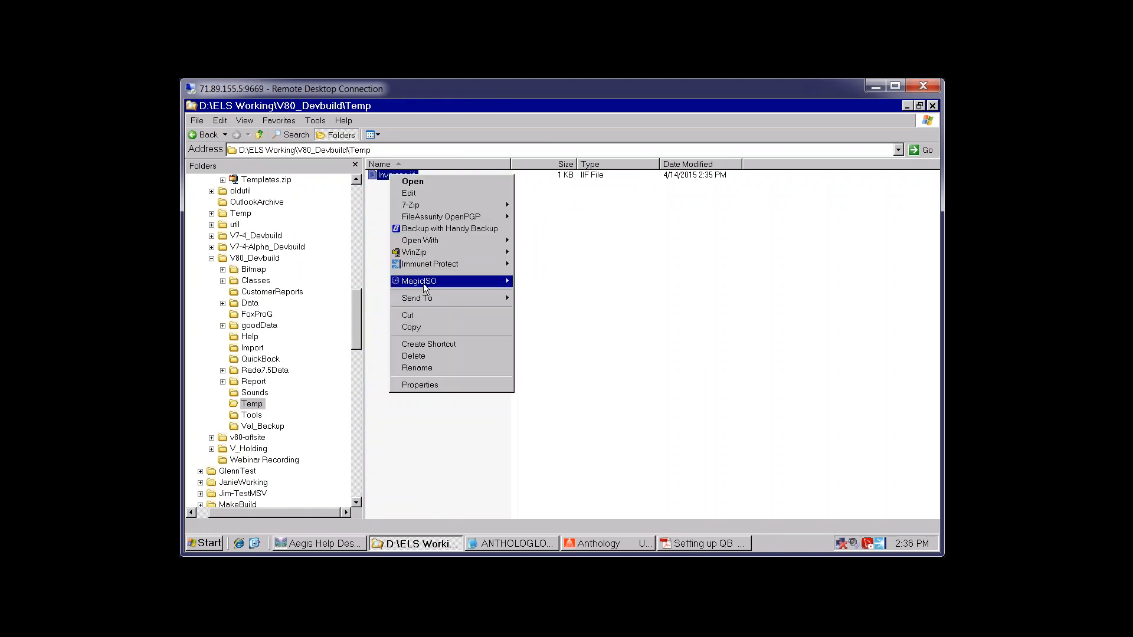
pyautogui.moveTo(431, 242)
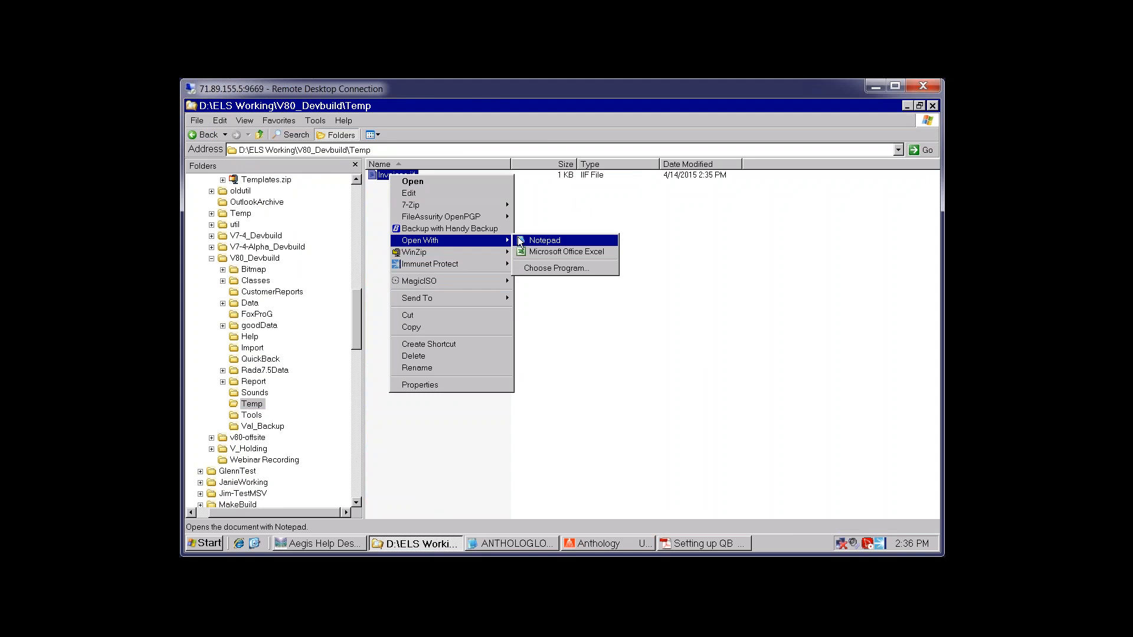
pyautogui.click(537, 240)
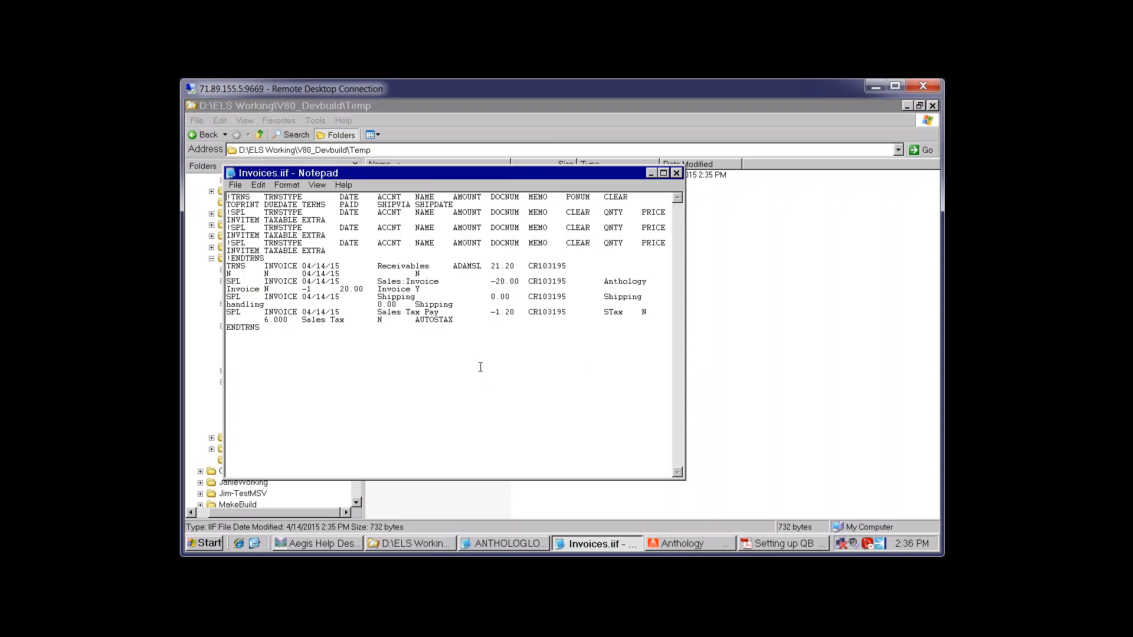
# Close Invoices.iif in Notepad so the Temp folder listing shows again
pyautogui.click(676, 173)
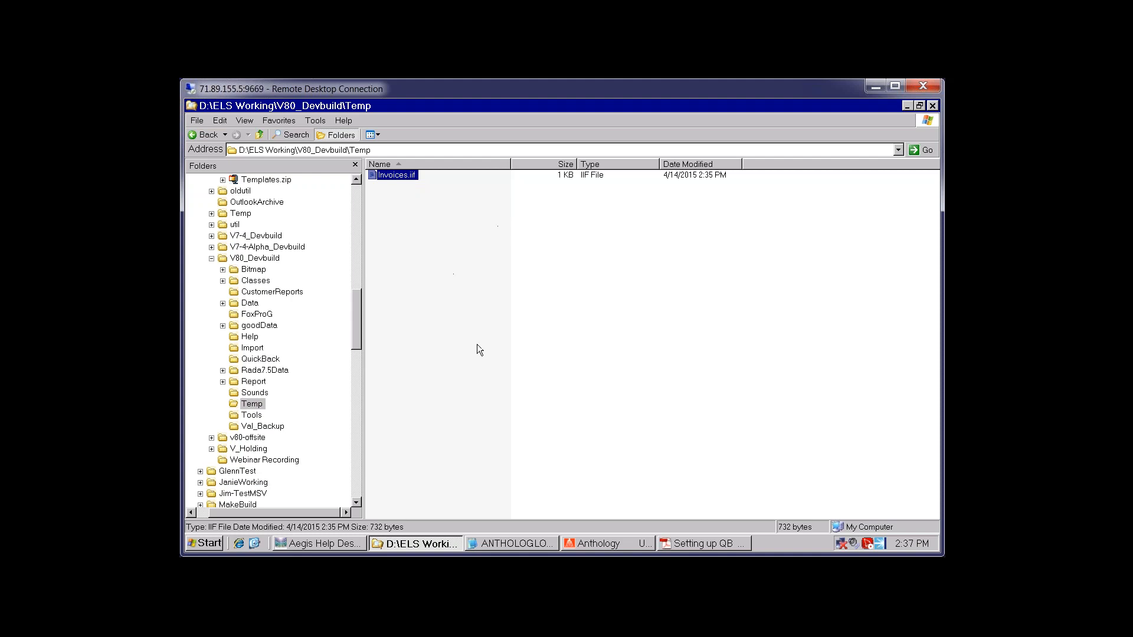
# Close the A/R Transactions list and bring up the A/P Transactions list
pyautogui.click(597, 544)
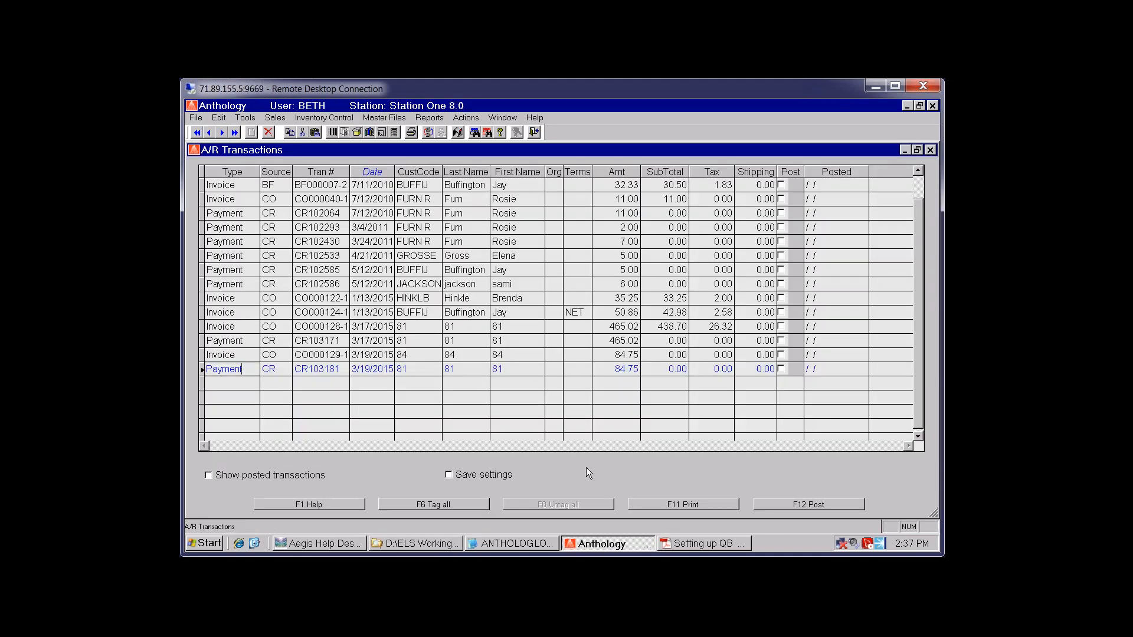
pyautogui.click(930, 150)
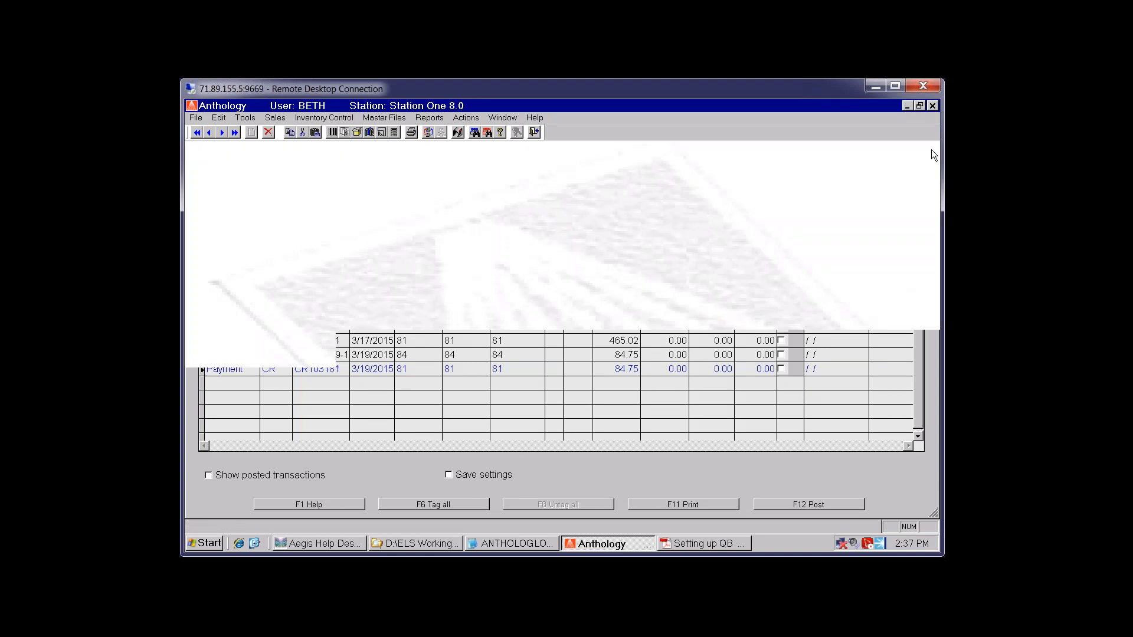
pyautogui.click(245, 118)
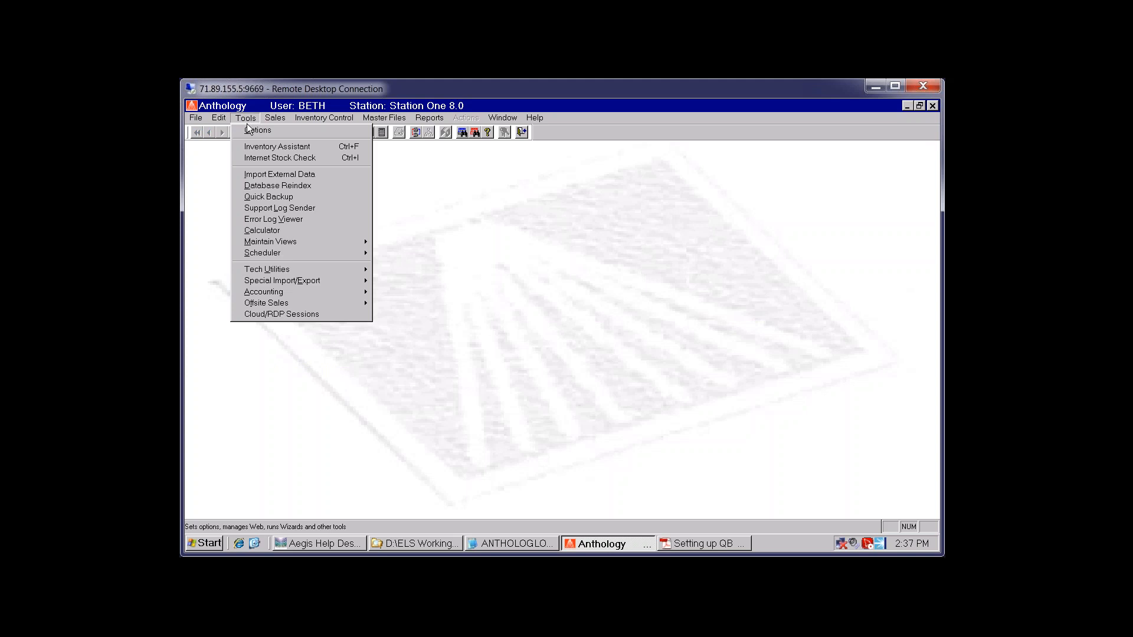
pyautogui.moveTo(269, 291)
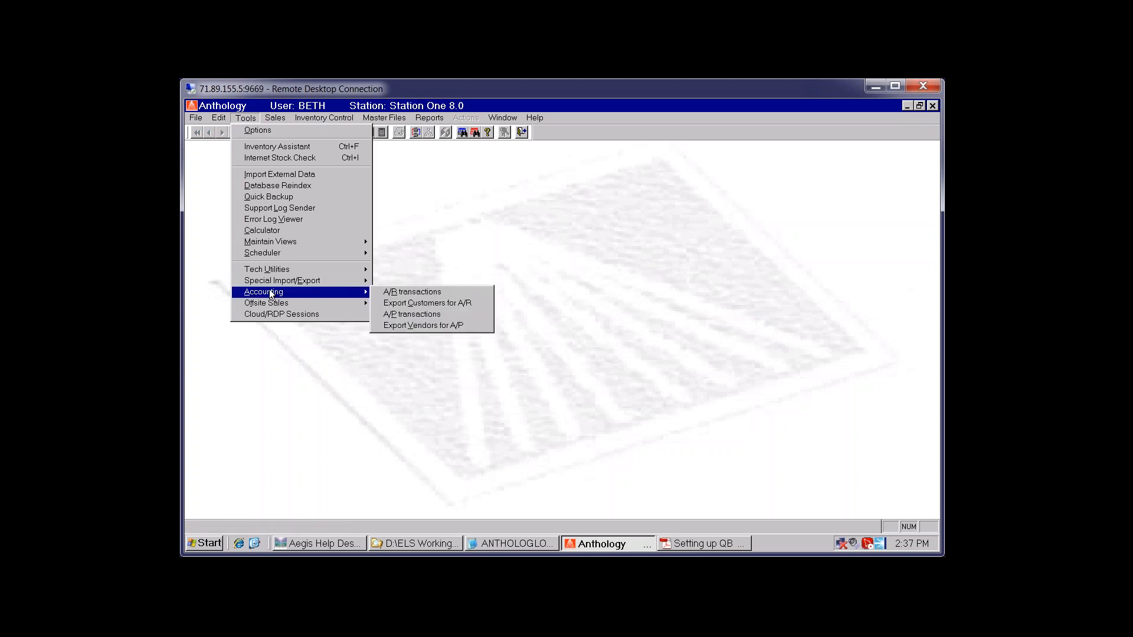
pyautogui.click(452, 317)
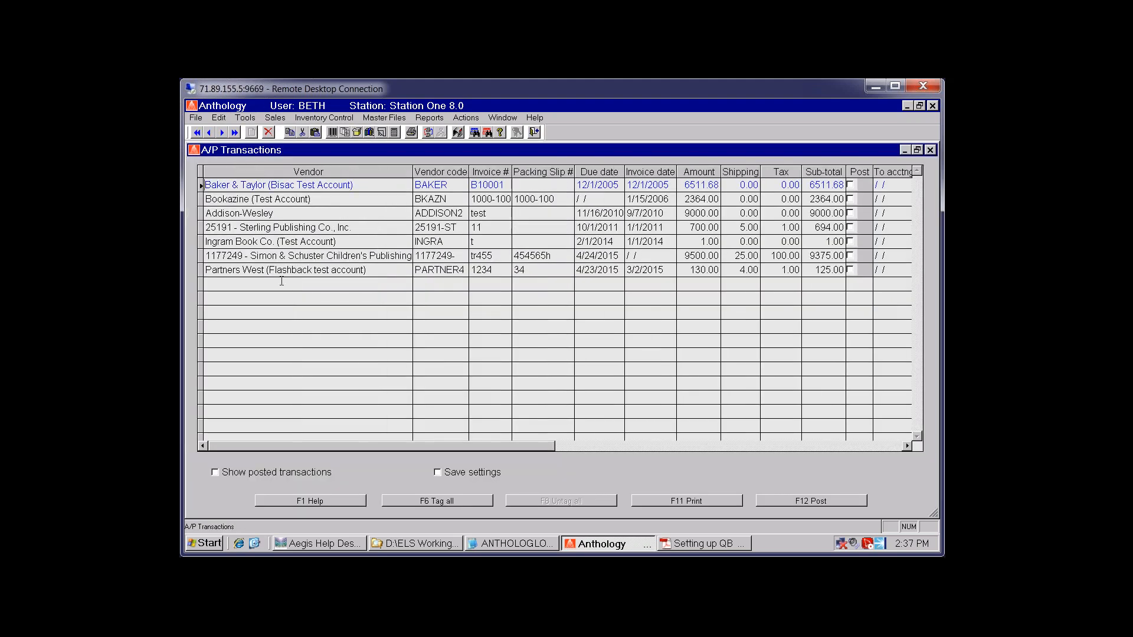
# Sort vendor invoices by due date, review the Partners West and Addison-Wesley invoices, then close
pyautogui.click(599, 269)
pyautogui.click(598, 172)
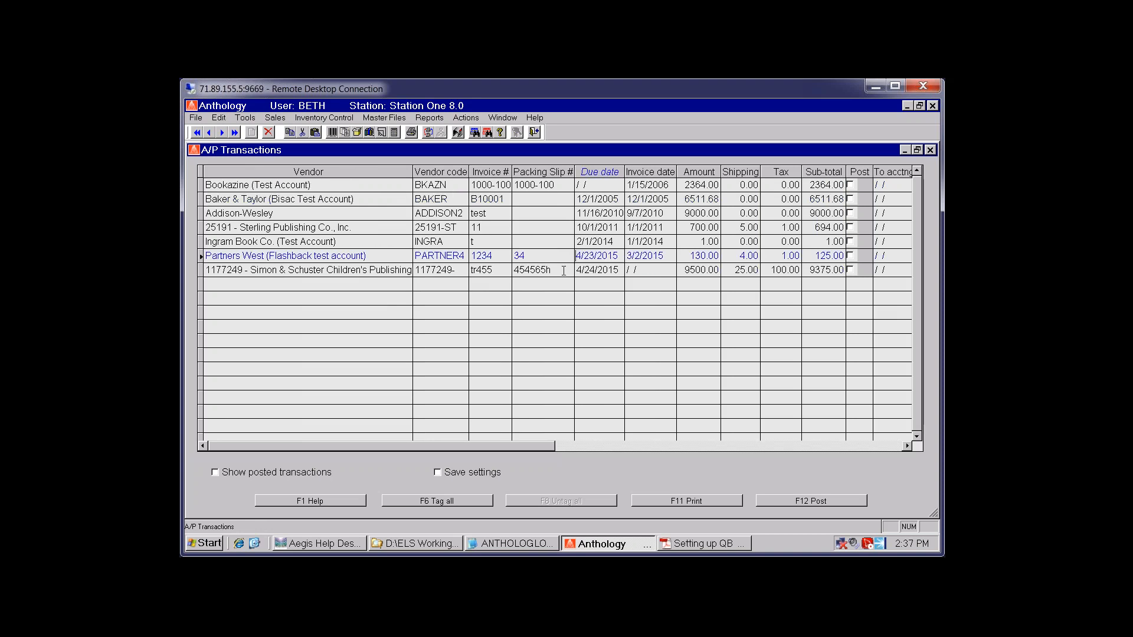
pyautogui.click(541, 269)
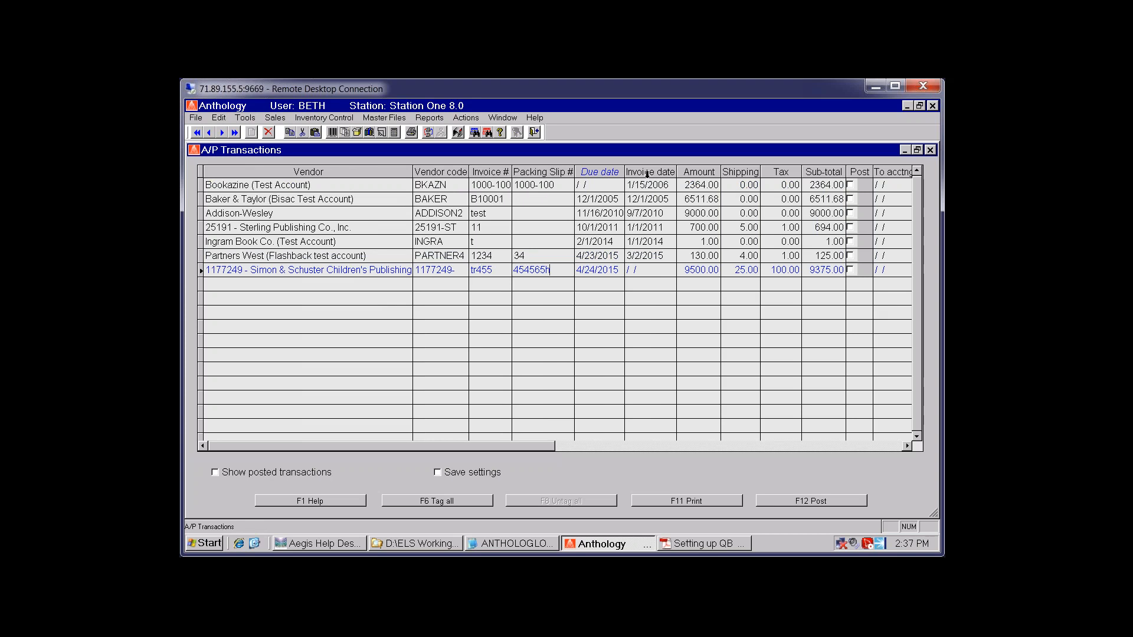
pyautogui.click(607, 242)
pyautogui.click(685, 256)
pyautogui.click(498, 213)
pyautogui.click(536, 258)
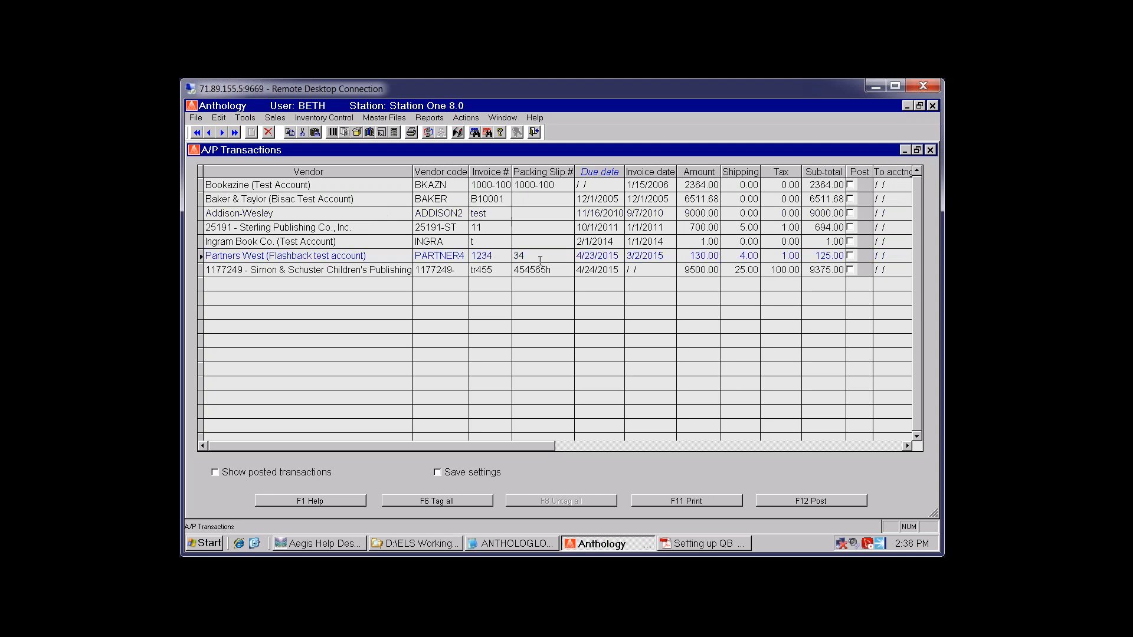
pyautogui.click(489, 187)
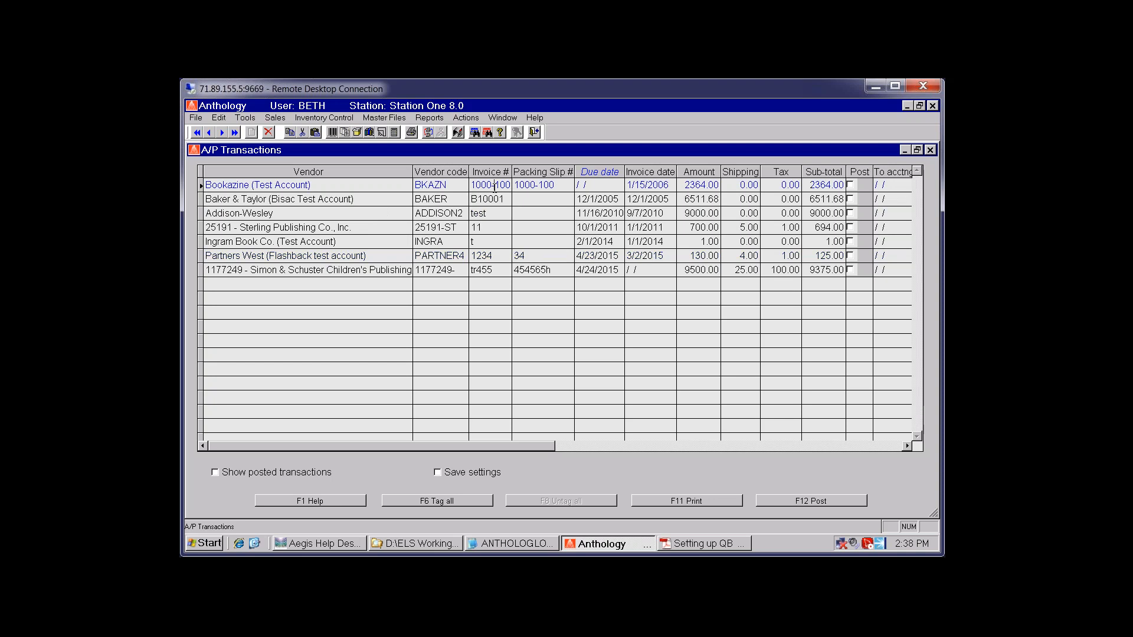
pyautogui.click(604, 215)
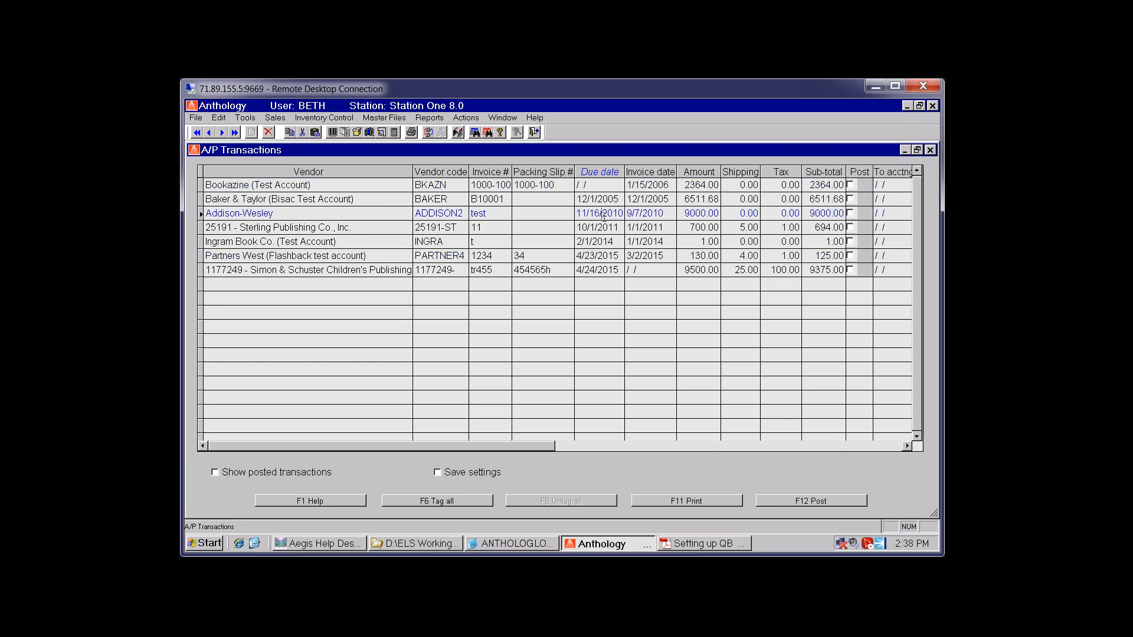
pyautogui.click(666, 214)
pyautogui.click(689, 215)
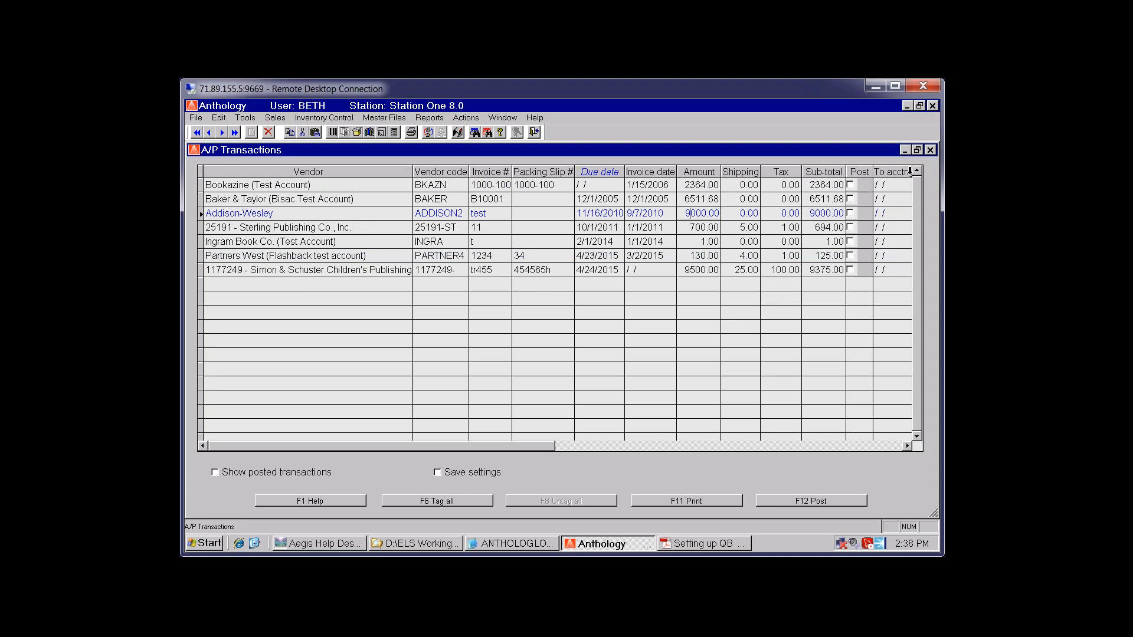
pyautogui.click(930, 150)
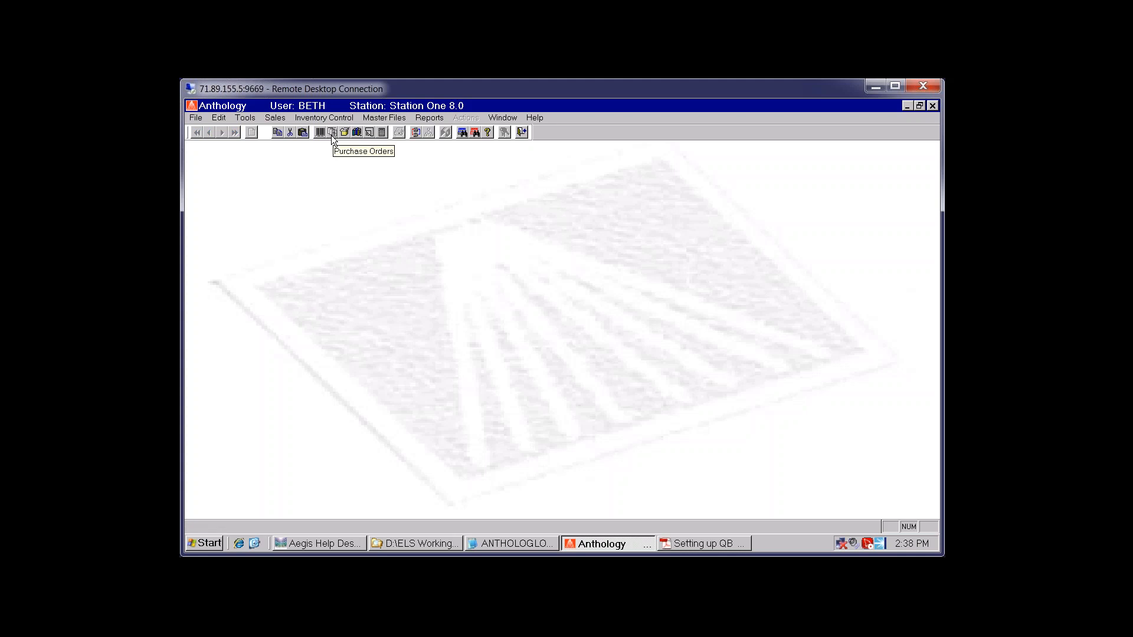
# Receive all outstanding quantities on purchase order 000313 and save the changes
pyautogui.click(332, 136)
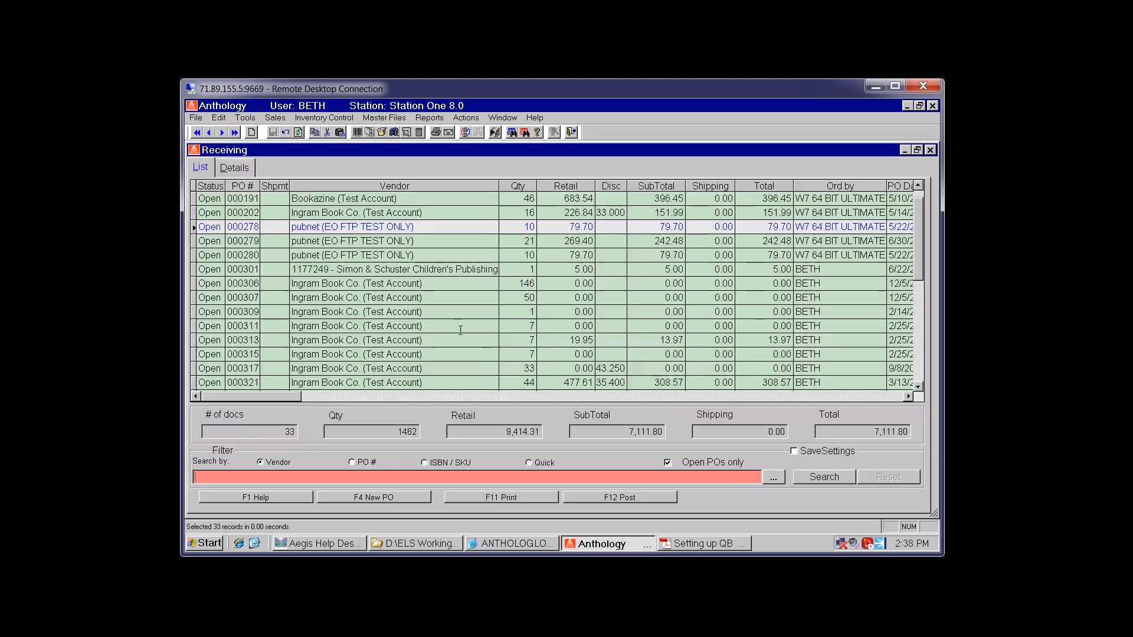
pyautogui.click(361, 339)
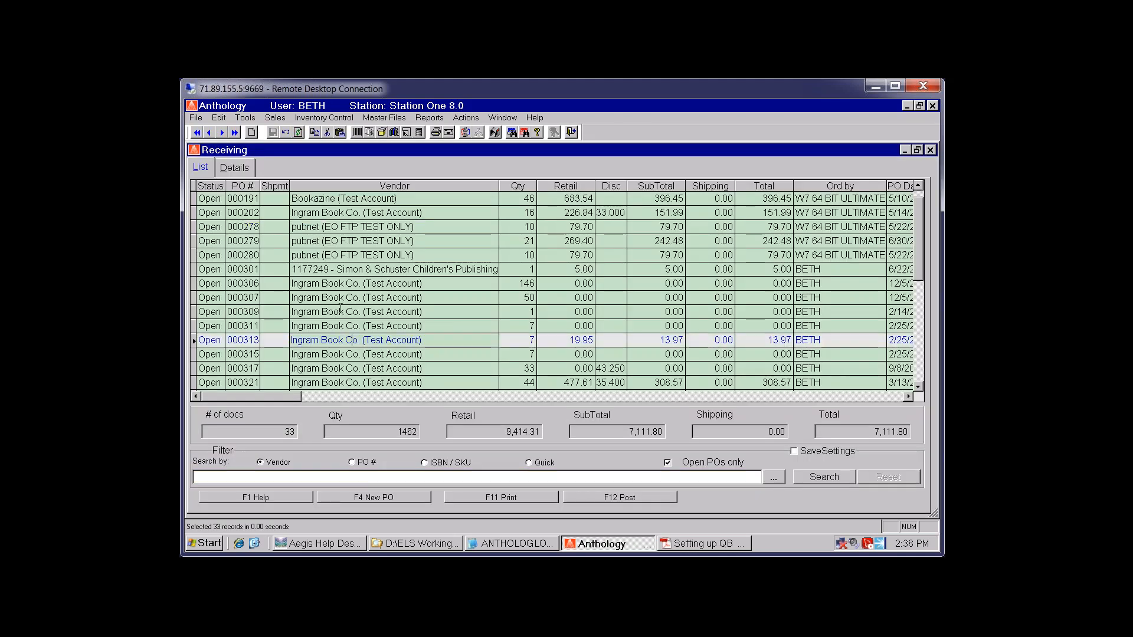
pyautogui.click(239, 169)
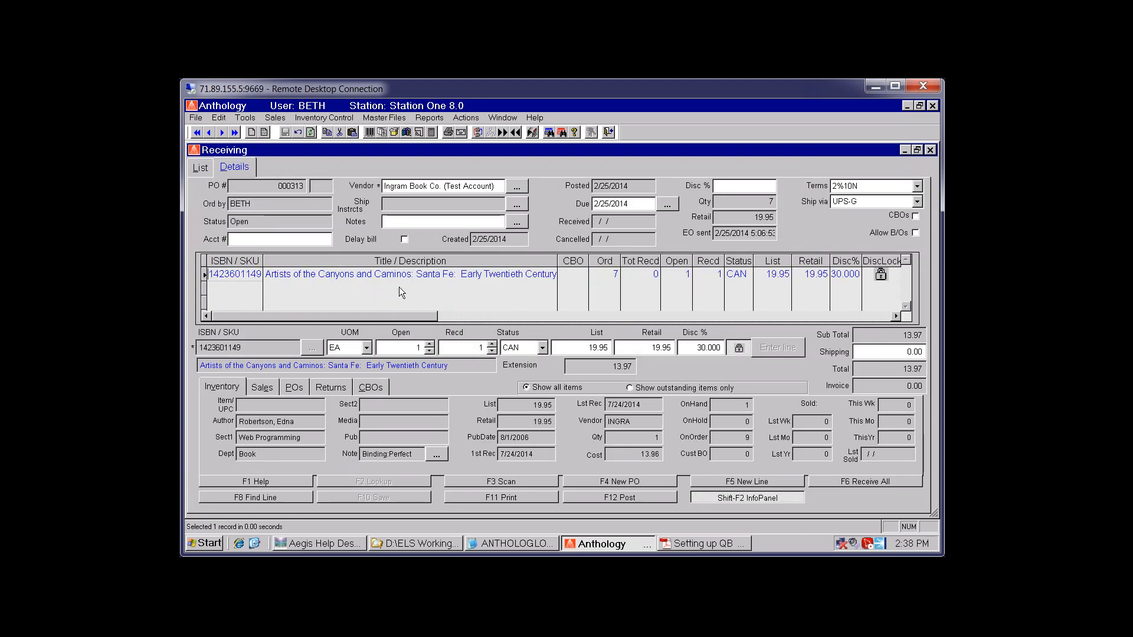
pyautogui.click(879, 482)
pyautogui.click(546, 352)
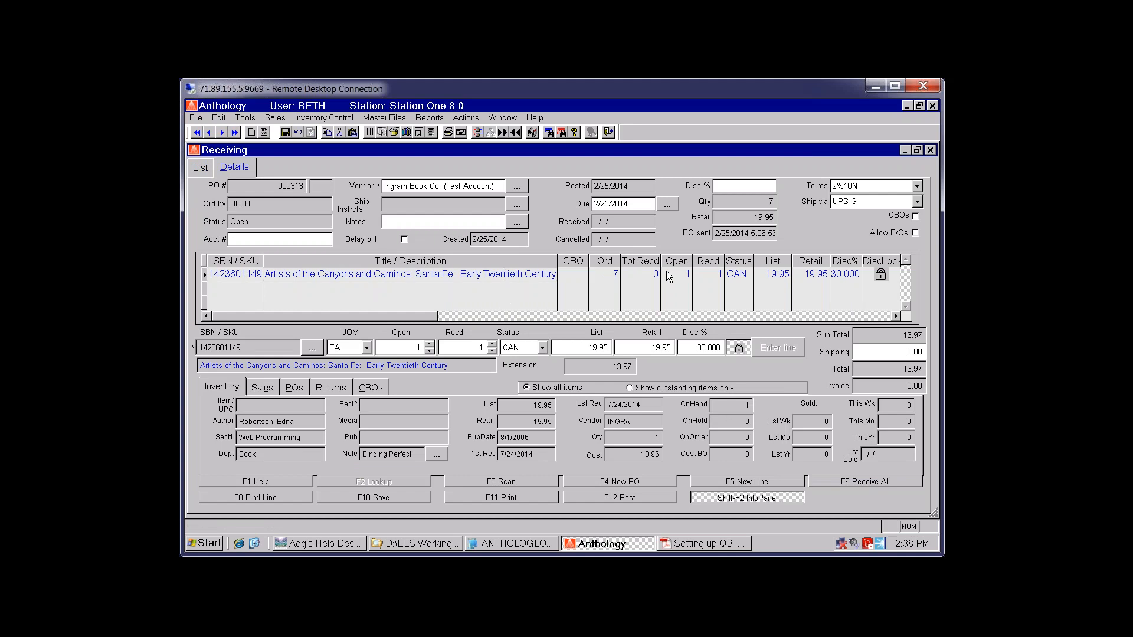
pyautogui.click(203, 169)
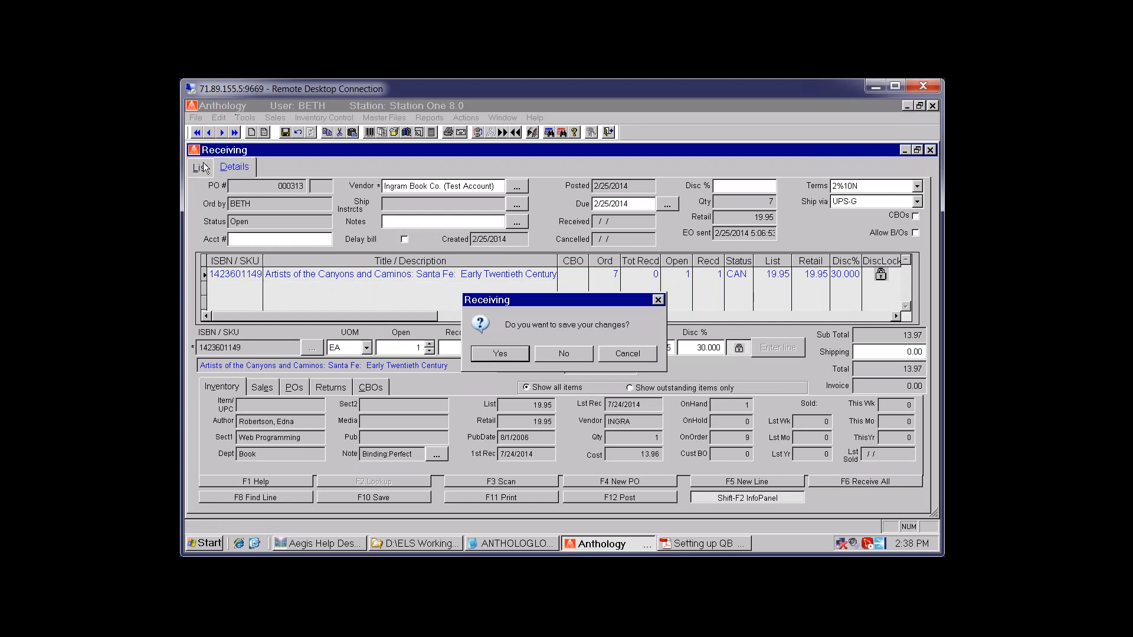
pyautogui.click(501, 354)
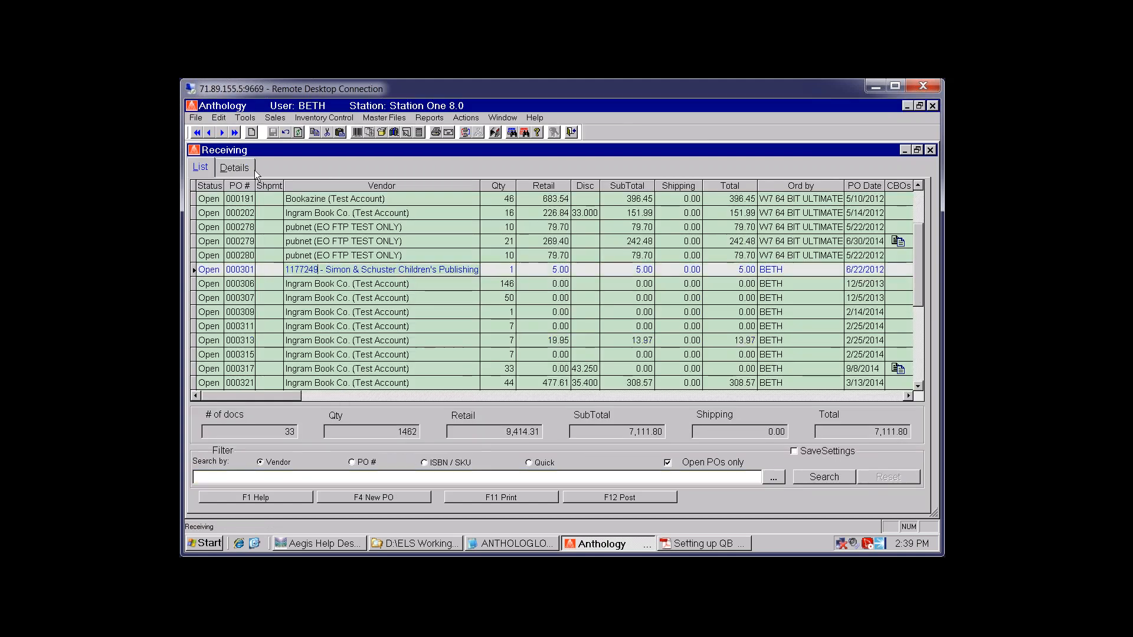
# Mark all outstanding quantities on PO 000301 as received and check its shipping amount
pyautogui.click(236, 168)
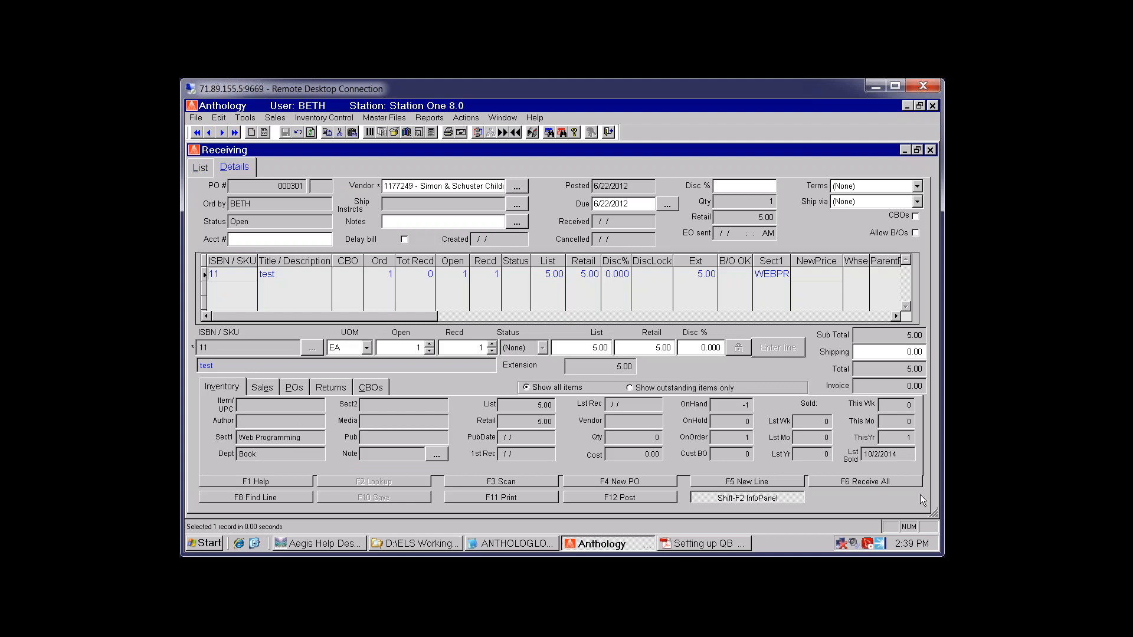
pyautogui.click(885, 481)
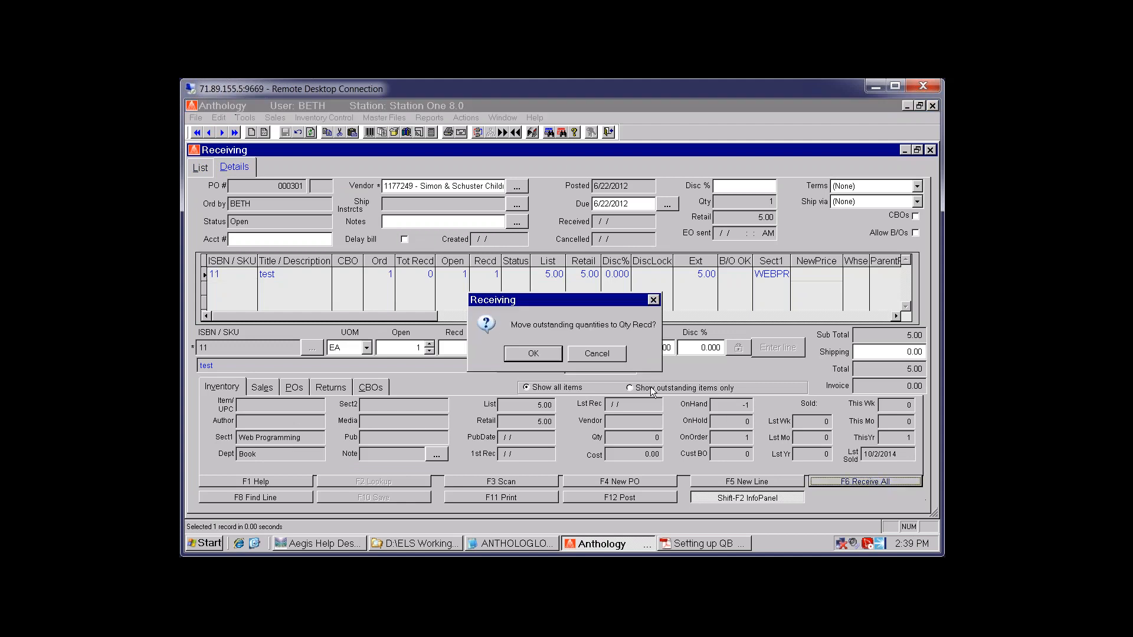
pyautogui.click(533, 354)
pyautogui.click(378, 499)
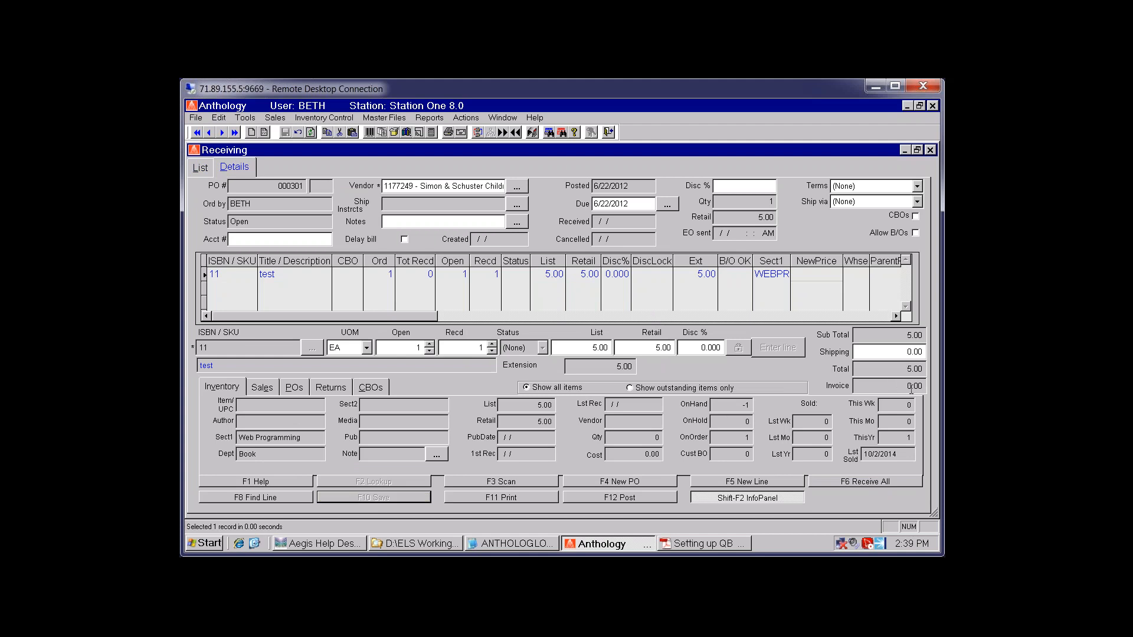
pyautogui.click(466, 118)
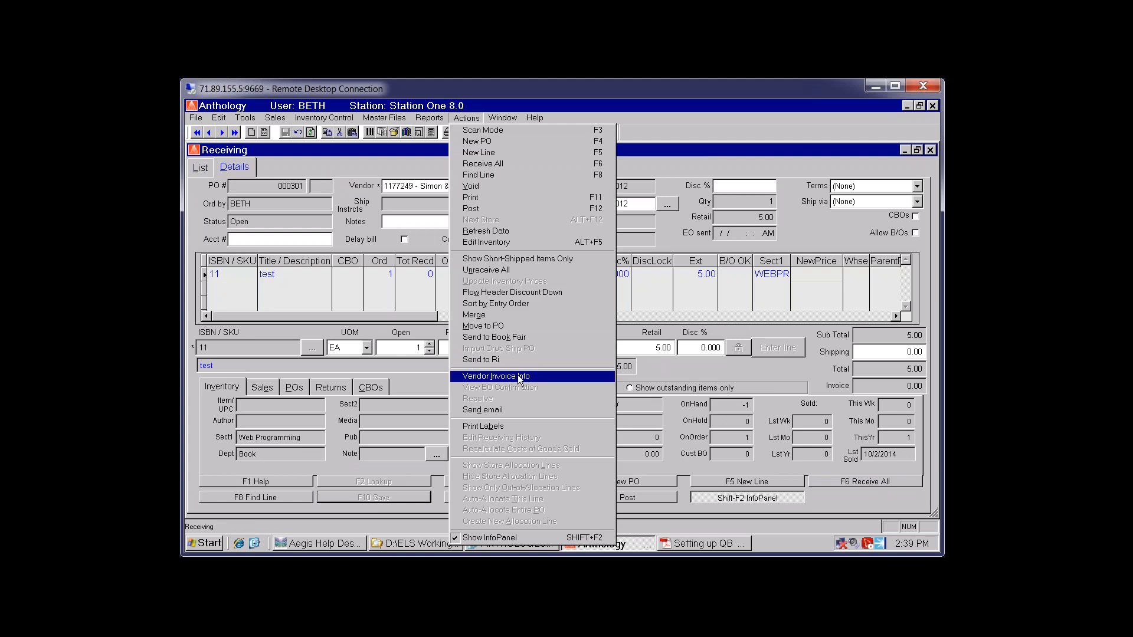
pyautogui.click(897, 392)
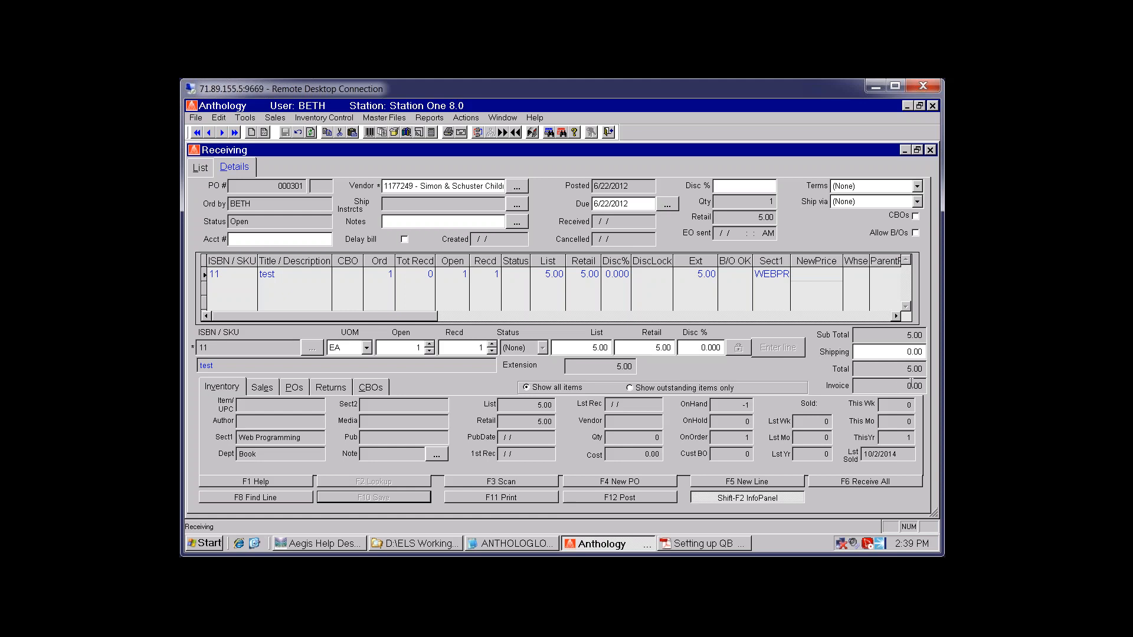
pyautogui.click(895, 352)
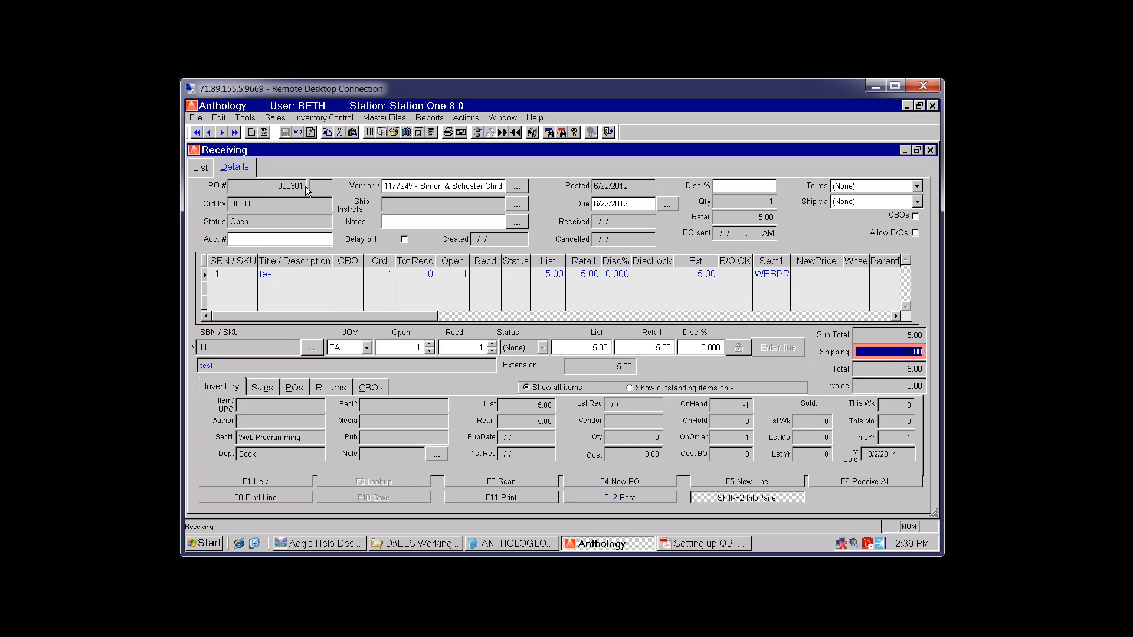
# Post PO 000301 without vendor invoice info or printing, then close Receiving
pyautogui.click(606, 499)
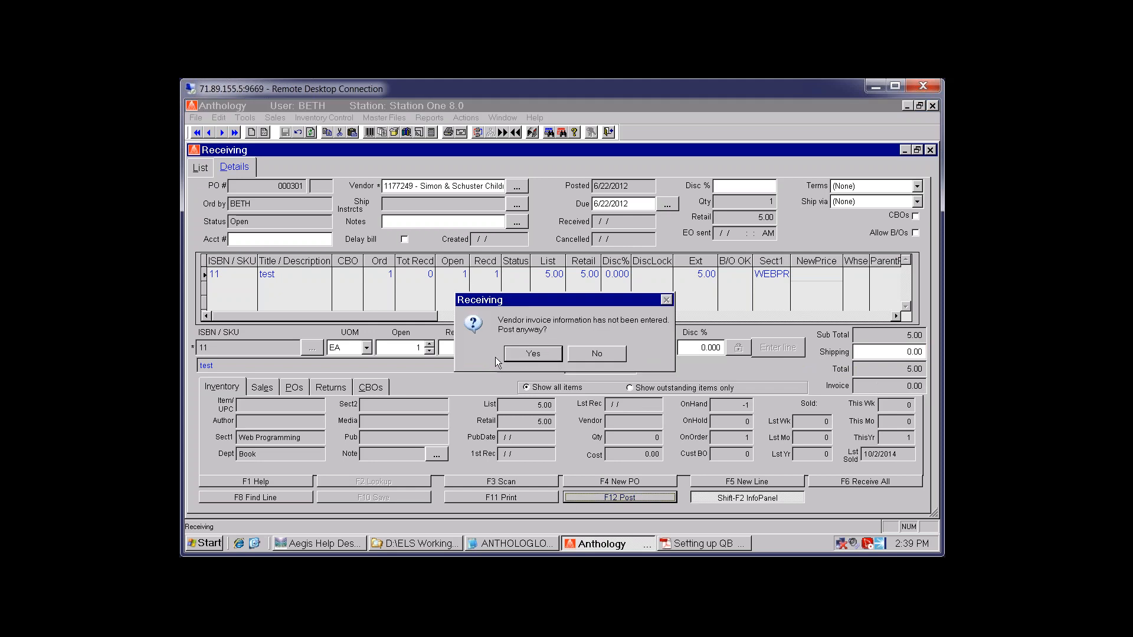
pyautogui.click(533, 353)
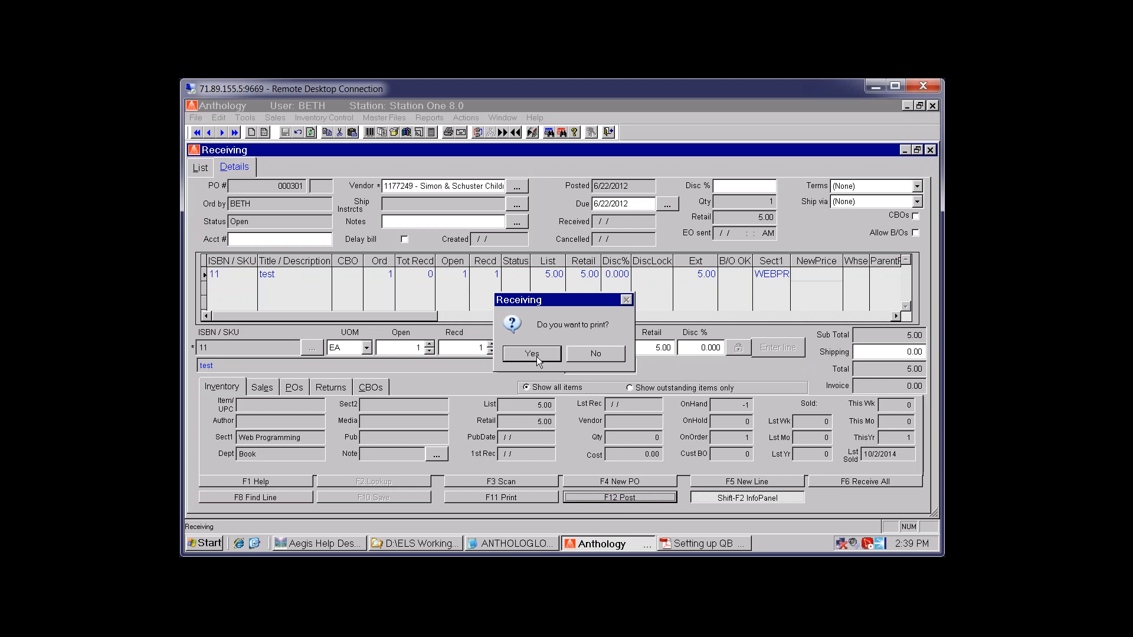
pyautogui.click(588, 356)
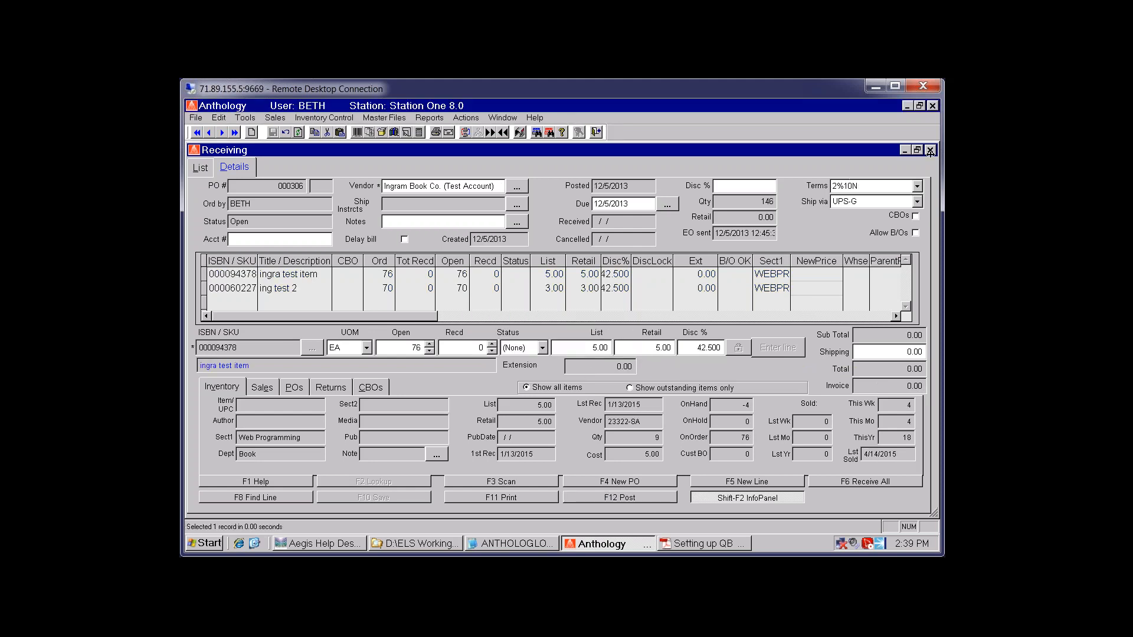
pyautogui.click(931, 151)
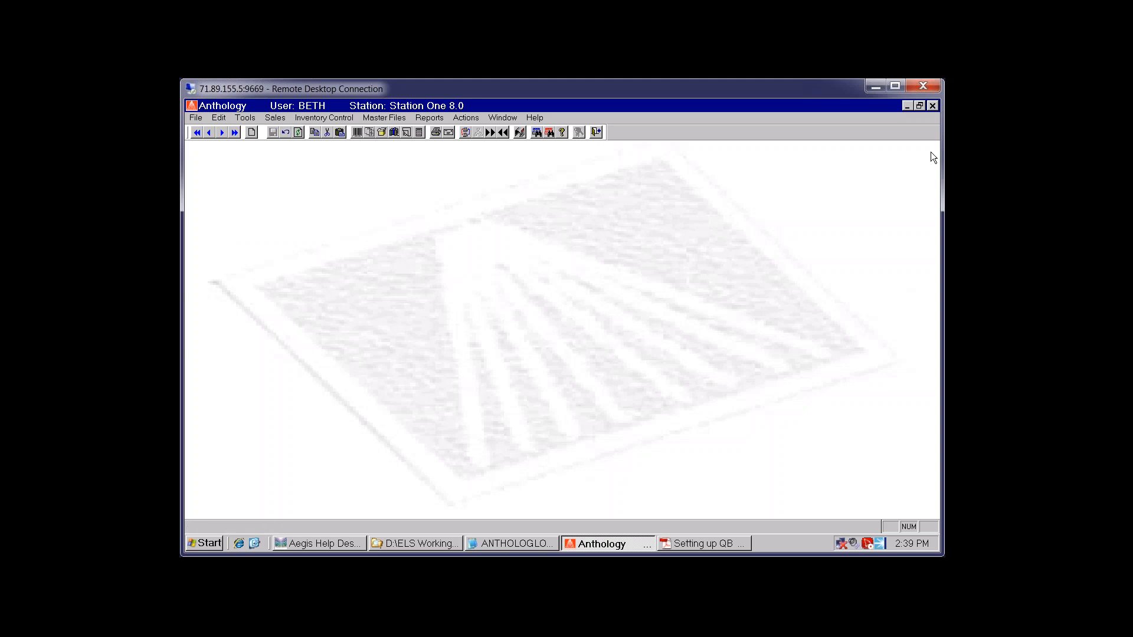
# Open Tools > Accounting > A/P transactions sorted by invoice number
pyautogui.click(244, 118)
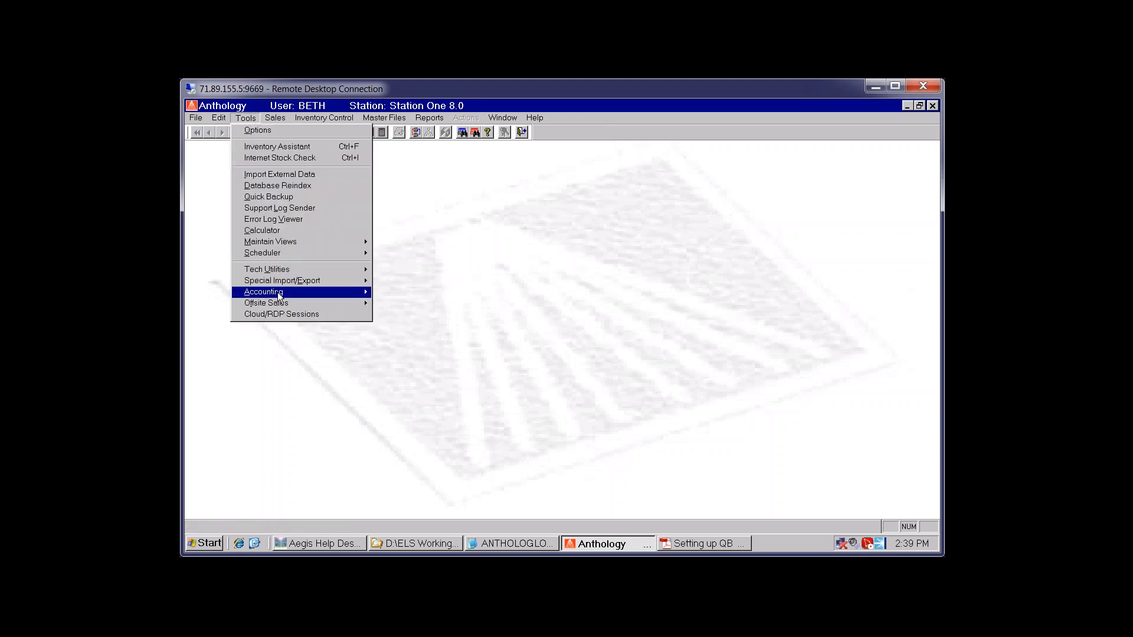
pyautogui.moveTo(277, 293)
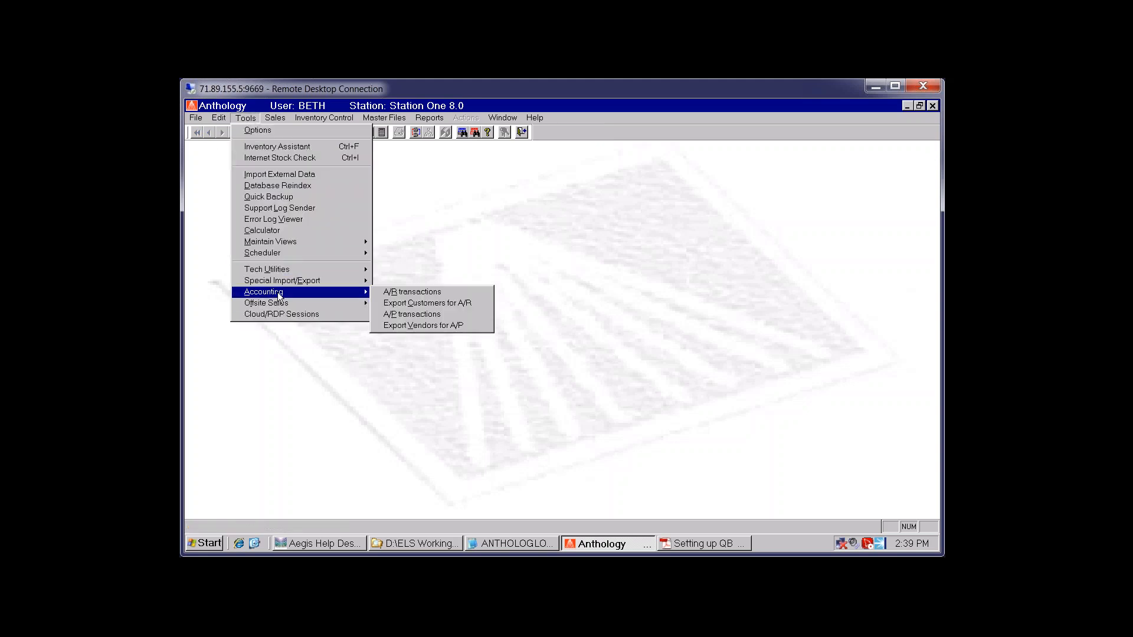
pyautogui.click(448, 314)
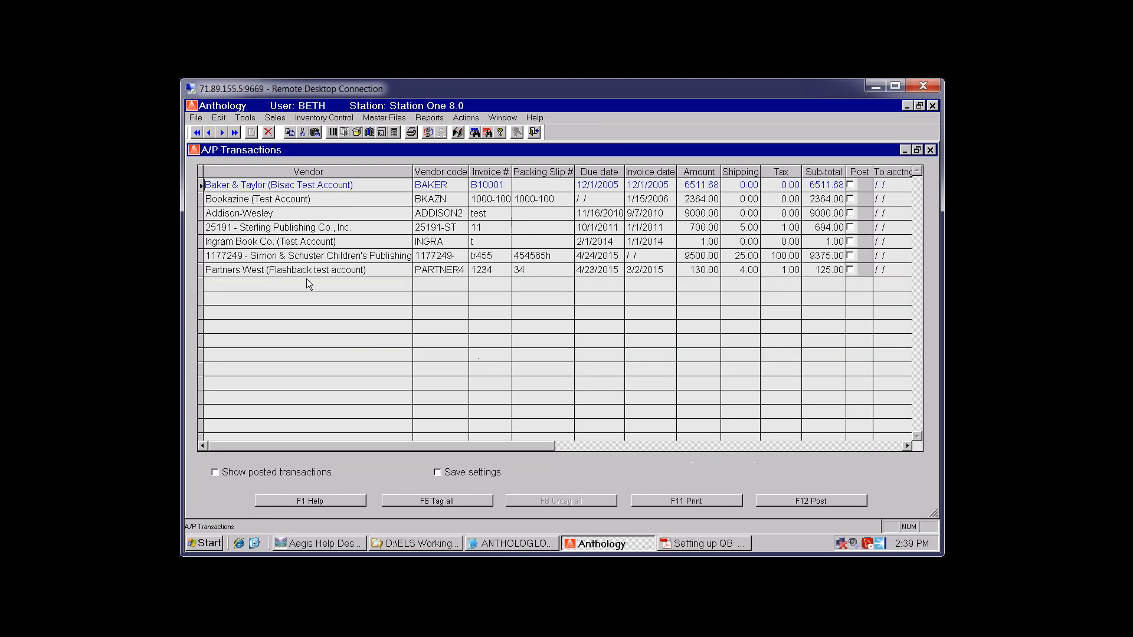
pyautogui.click(487, 171)
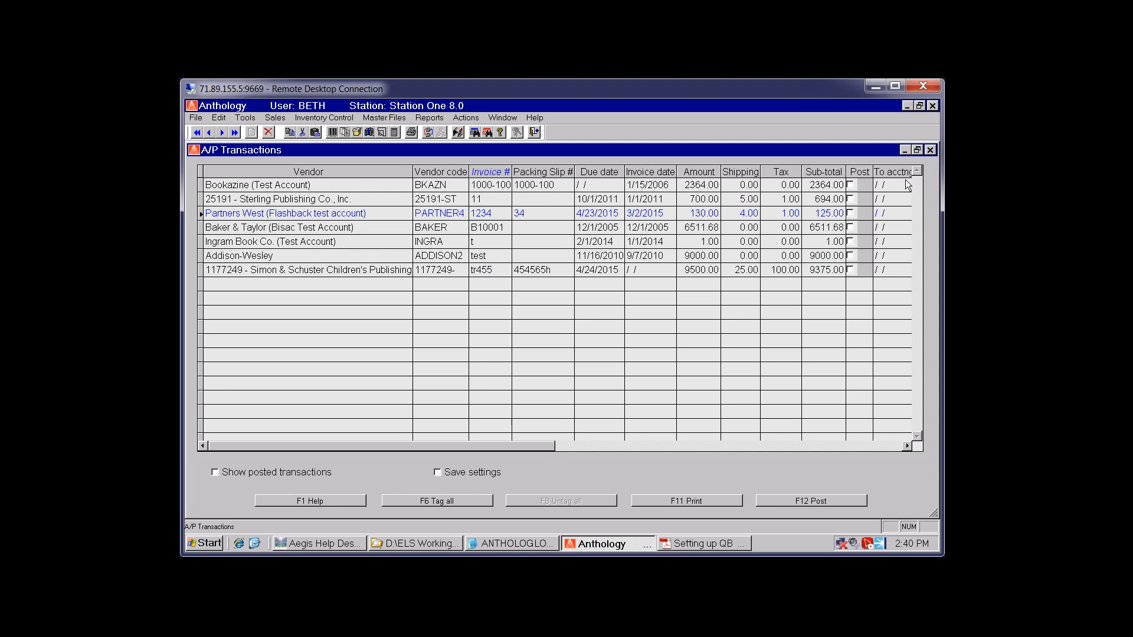
# Move the TransNo column beside Vendor and review the listed transactions
pyautogui.click(907, 445)
pyautogui.click(726, 241)
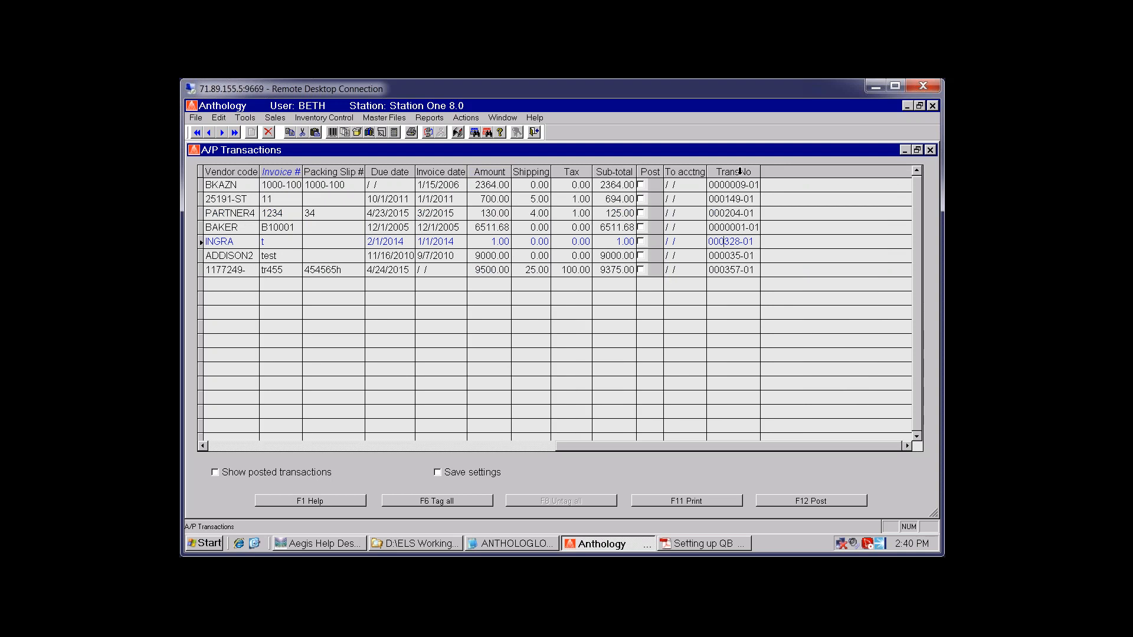
pyautogui.moveTo(740, 171); pyautogui.dragTo(247, 173)
pyautogui.click(203, 446)
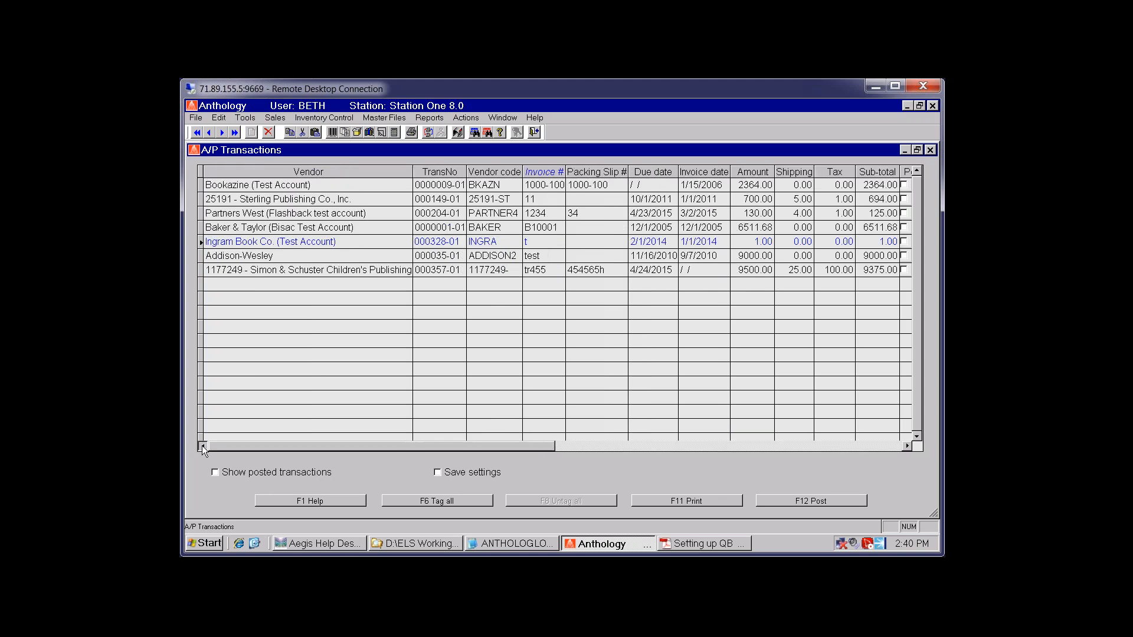
pyautogui.press('Down')
pyautogui.click(432, 214)
pyautogui.click(430, 231)
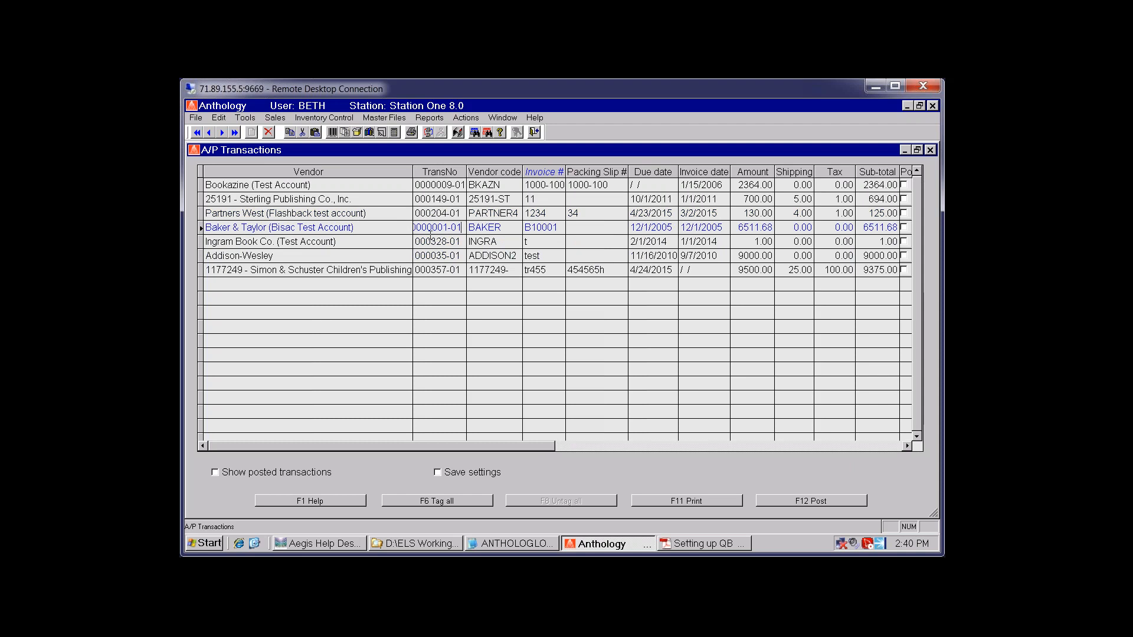
pyautogui.click(423, 270)
pyautogui.click(425, 256)
pyautogui.click(732, 216)
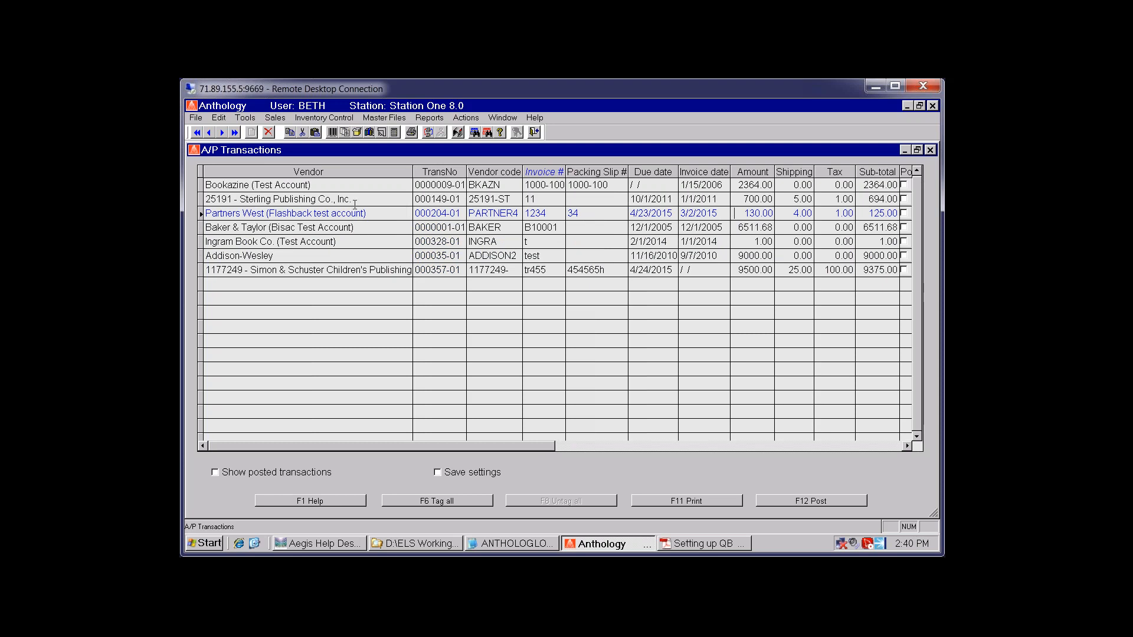
# Tag only the Partners West 130.00 transaction and post it without printing the report
pyautogui.moveTo(355, 201); pyautogui.dragTo(357, 266)
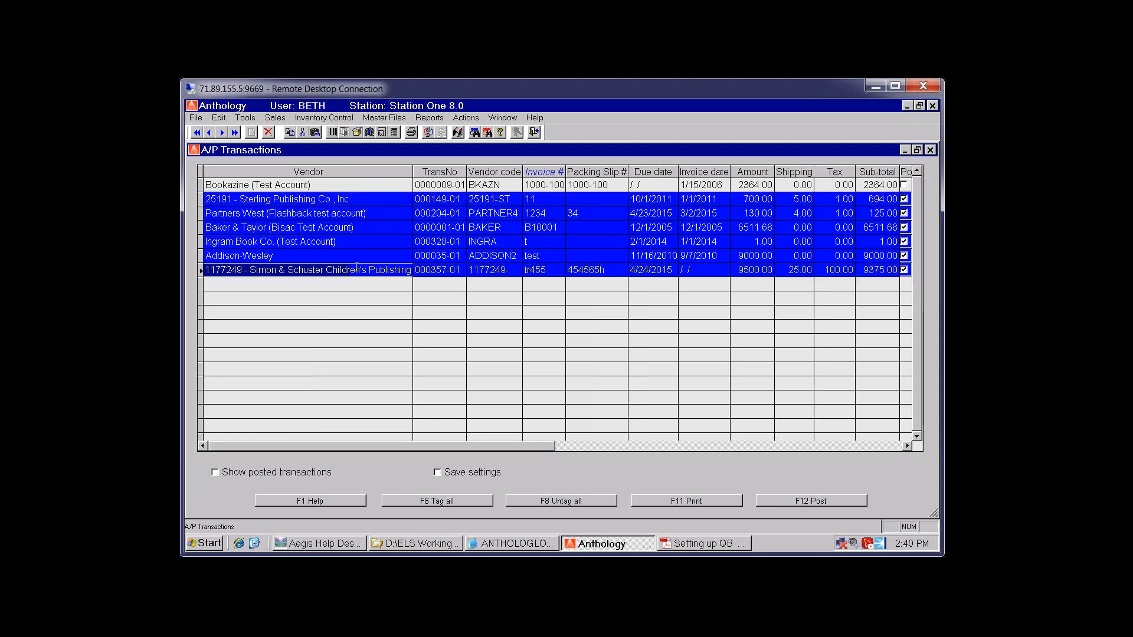
pyautogui.click(372, 225)
pyautogui.click(372, 212)
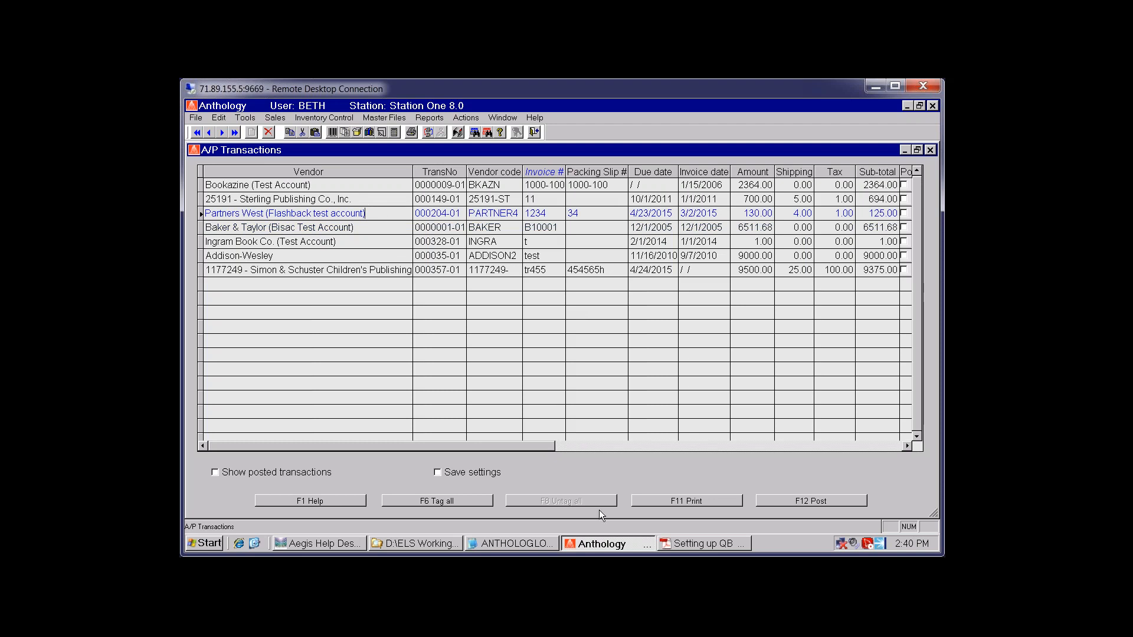
pyautogui.click(366, 214)
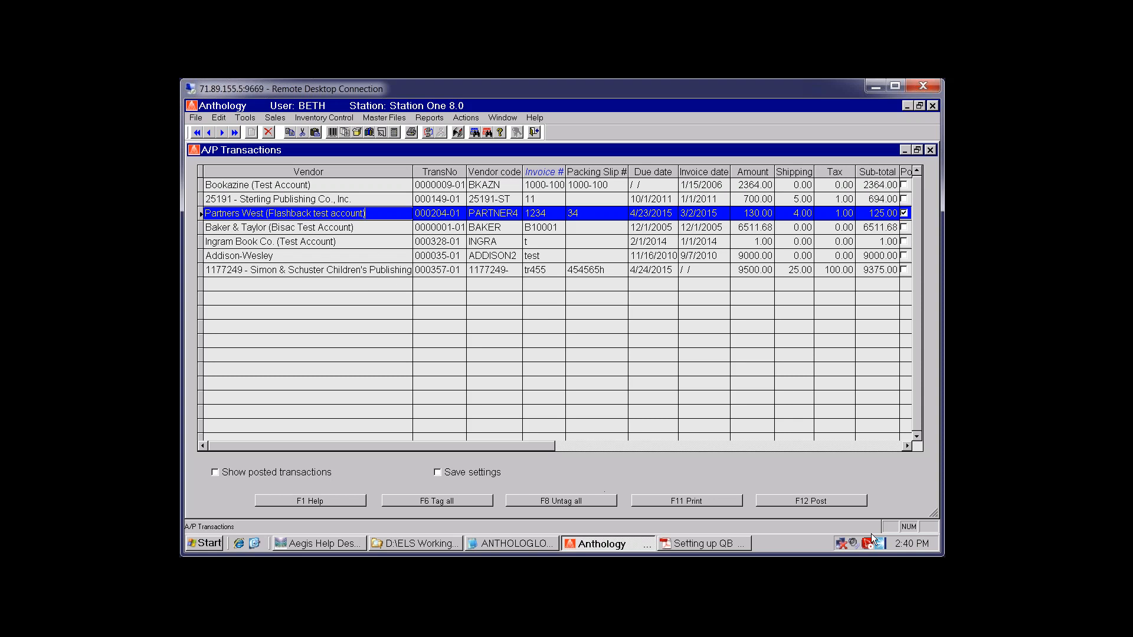
pyautogui.click(811, 501)
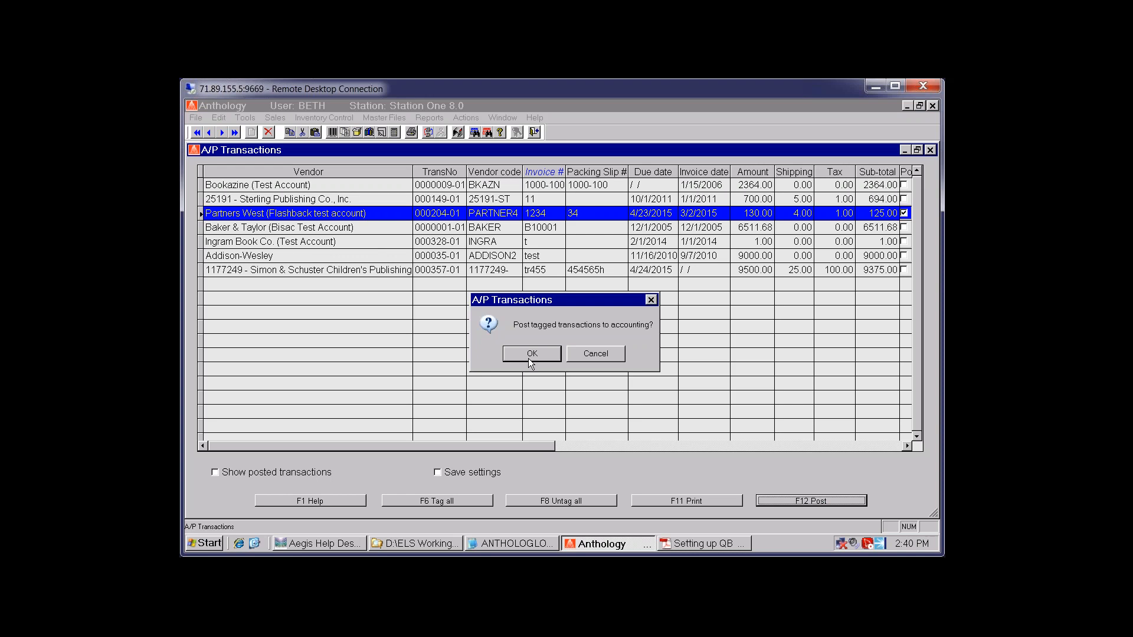
pyautogui.click(531, 354)
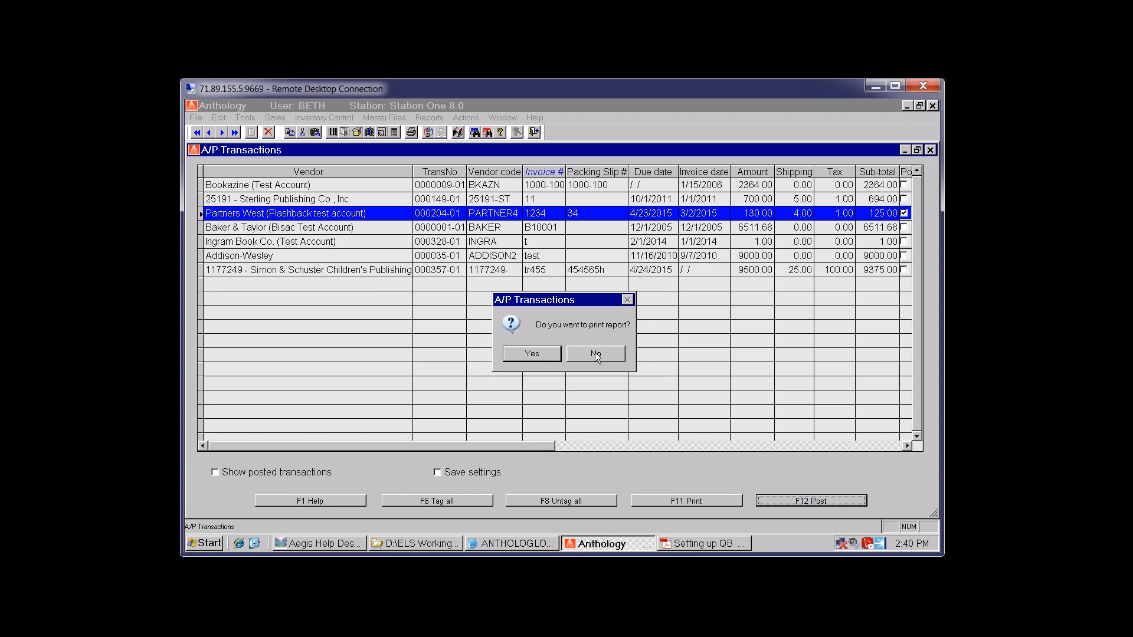
pyautogui.click(593, 357)
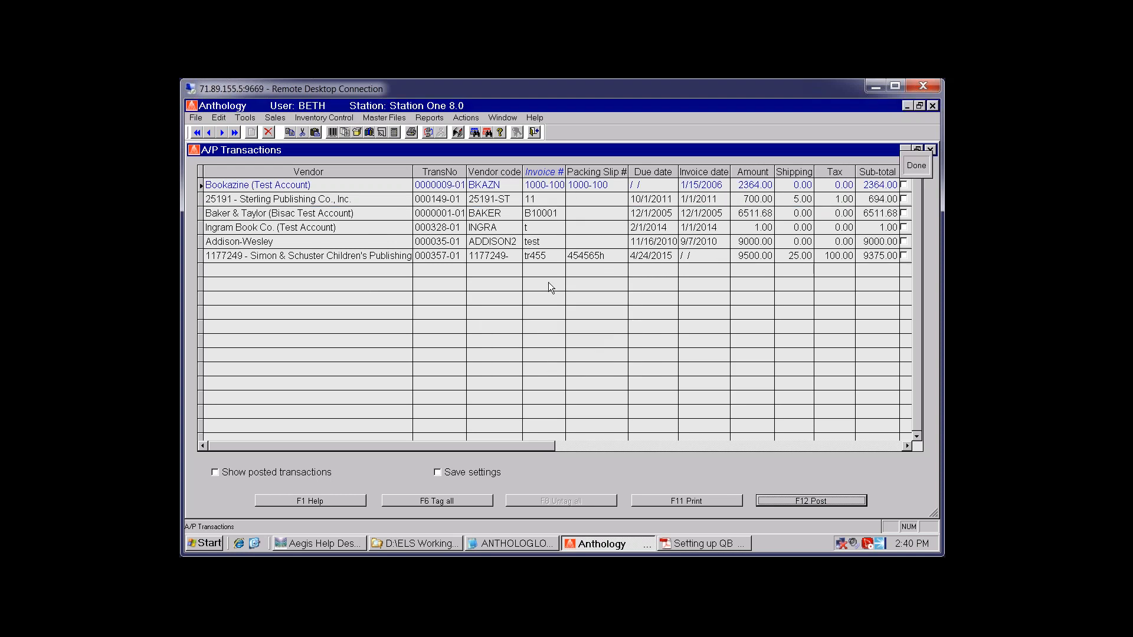
# Turn off Show posted transactions so only unposted vendor invoices are listed
pyautogui.click(215, 472)
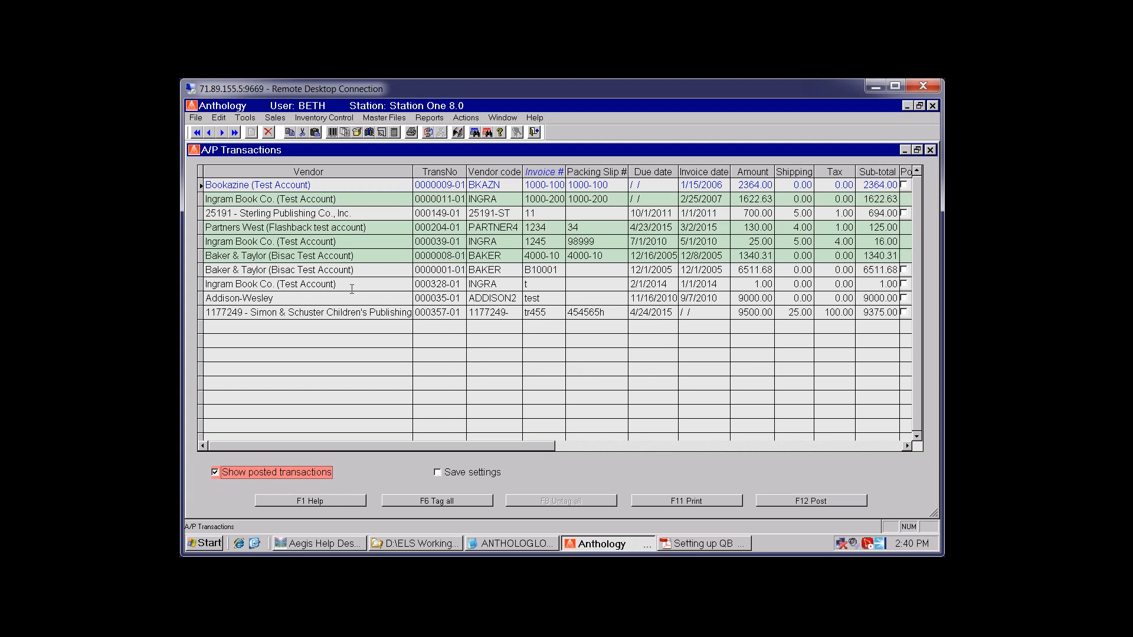
pyautogui.click(366, 202)
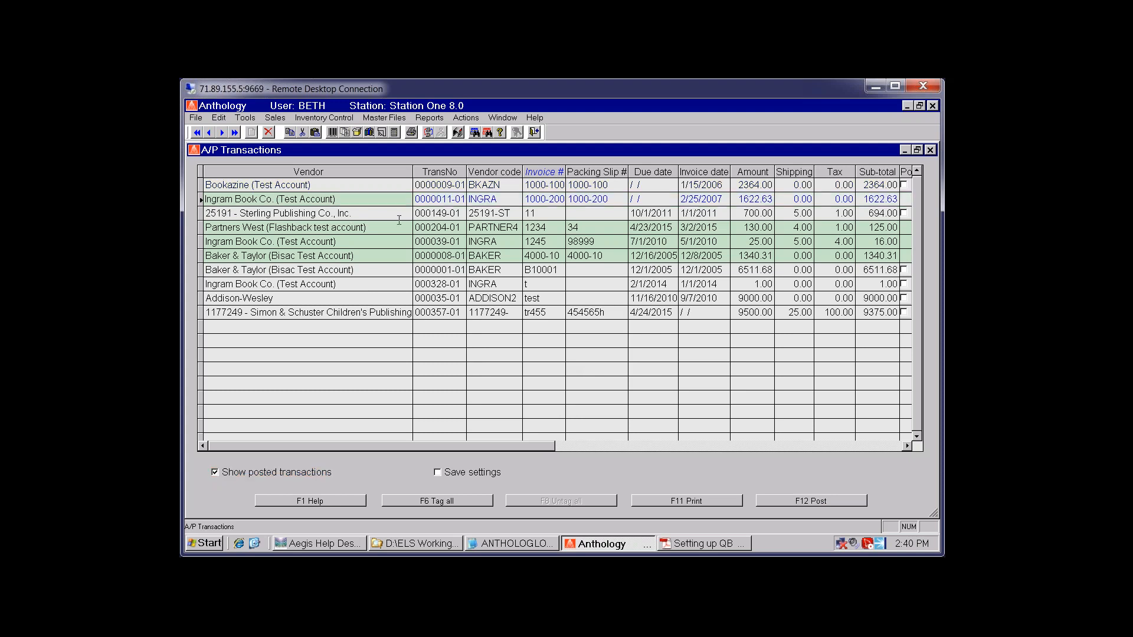
pyautogui.click(883, 446)
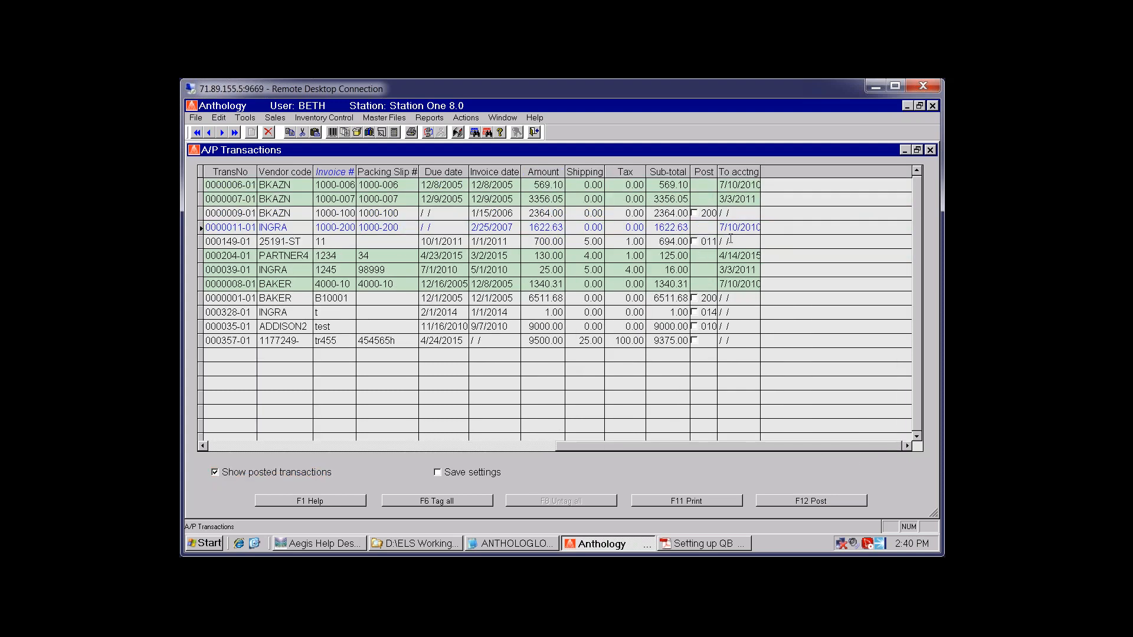
pyautogui.click(215, 473)
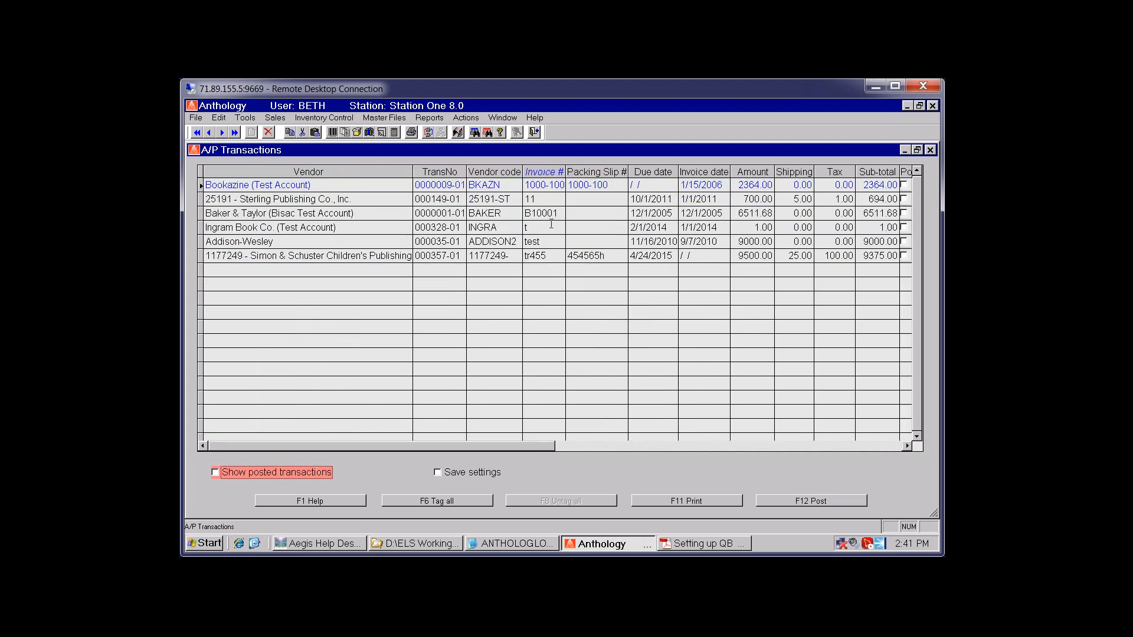
# Select the 000328 PO number and 01 suffix in Ingram's transaction 000328-01
pyautogui.click(555, 214)
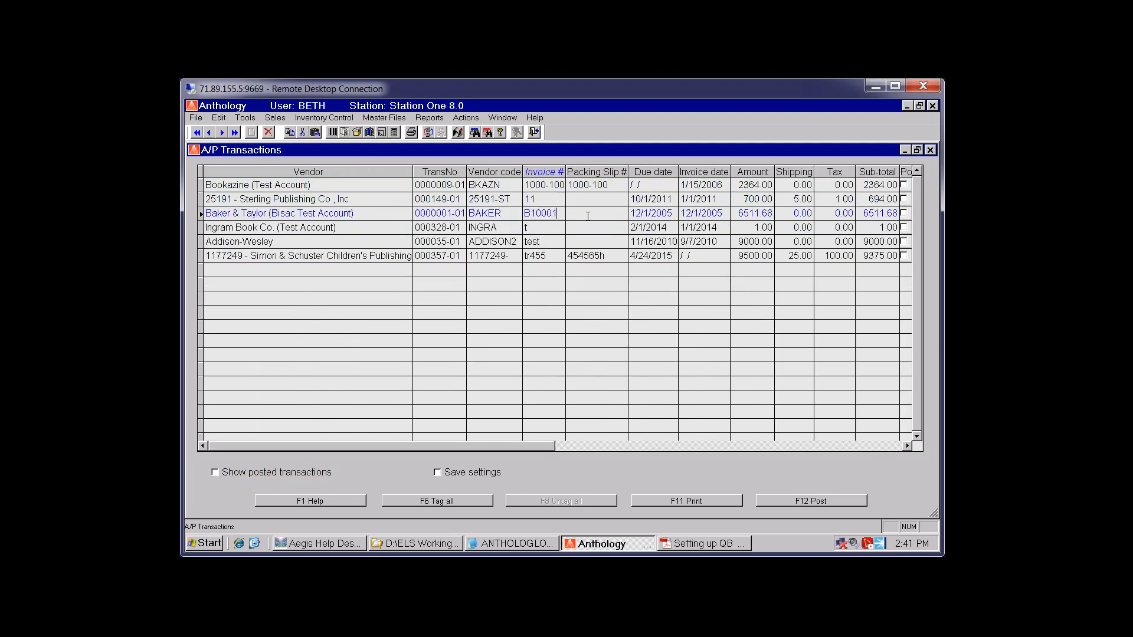
pyautogui.click(670, 228)
pyautogui.click(826, 213)
pyautogui.moveTo(447, 228); pyautogui.dragTo(430, 227)
pyautogui.moveTo(462, 227); pyautogui.dragTo(449, 227)
pyautogui.click(359, 131)
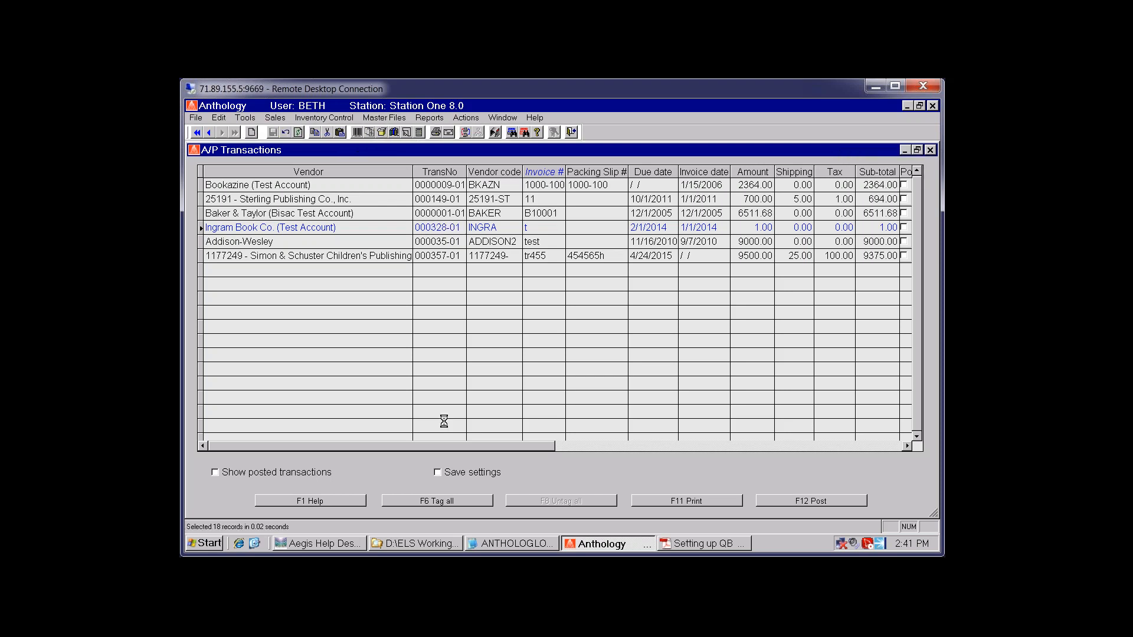
# Search Receiving for PO # 328 with completed POs included
pyautogui.click(352, 463)
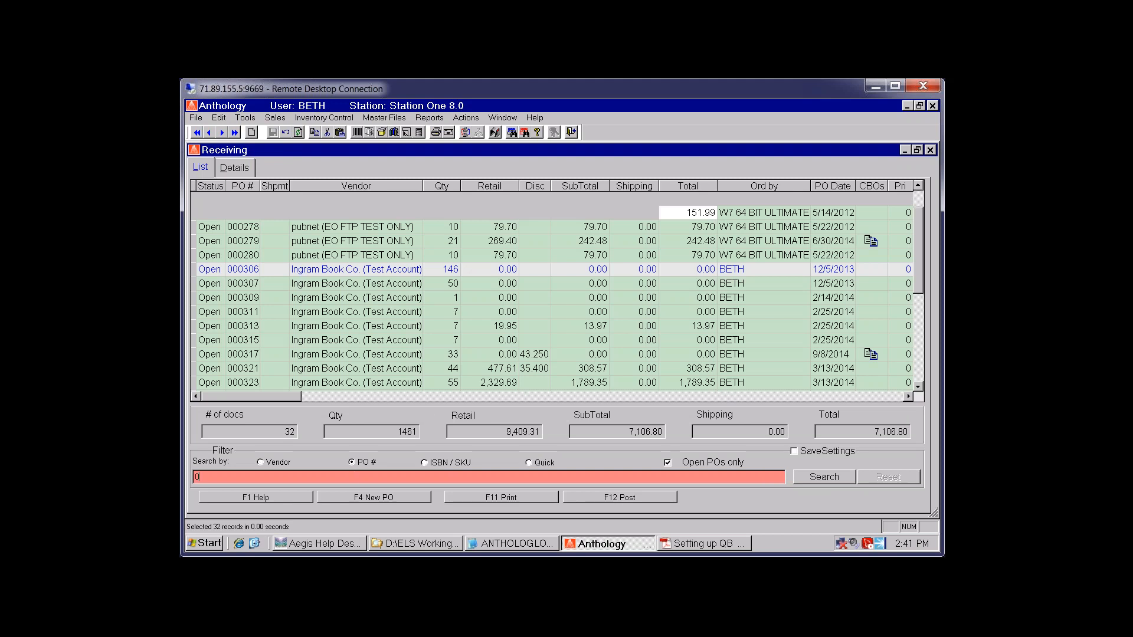
pyautogui.write('328')
pyautogui.click(668, 463)
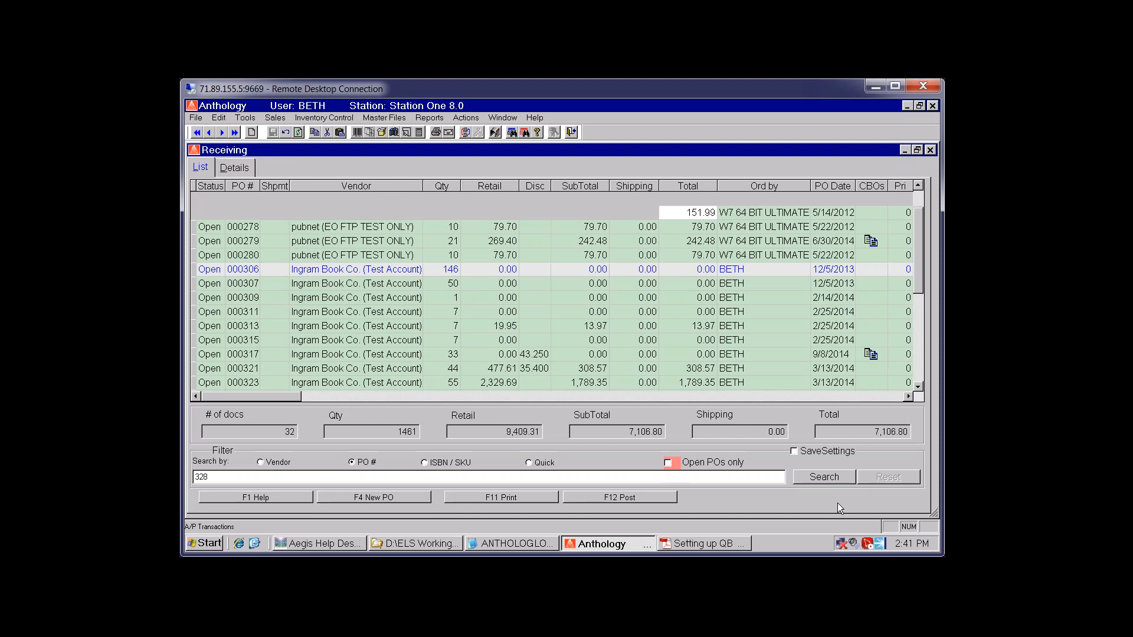
pyautogui.click(829, 477)
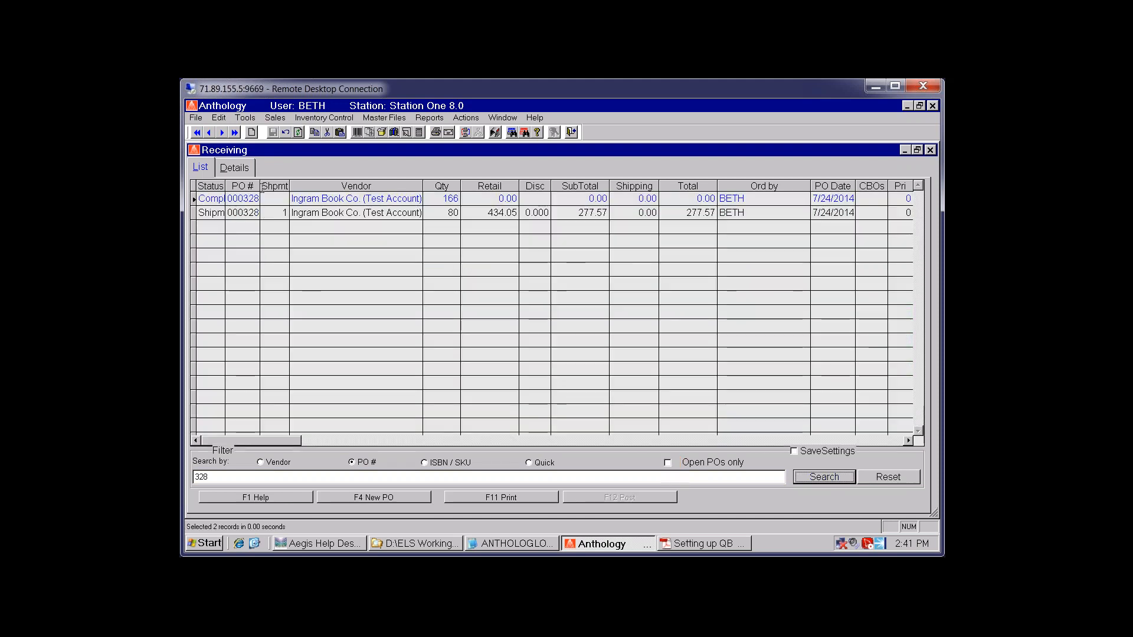
# Fit the grid columns and open the details of PO 000328's Shipment record
pyautogui.moveTo(261, 187); pyautogui.dragTo(314, 186)
pyautogui.click(253, 213)
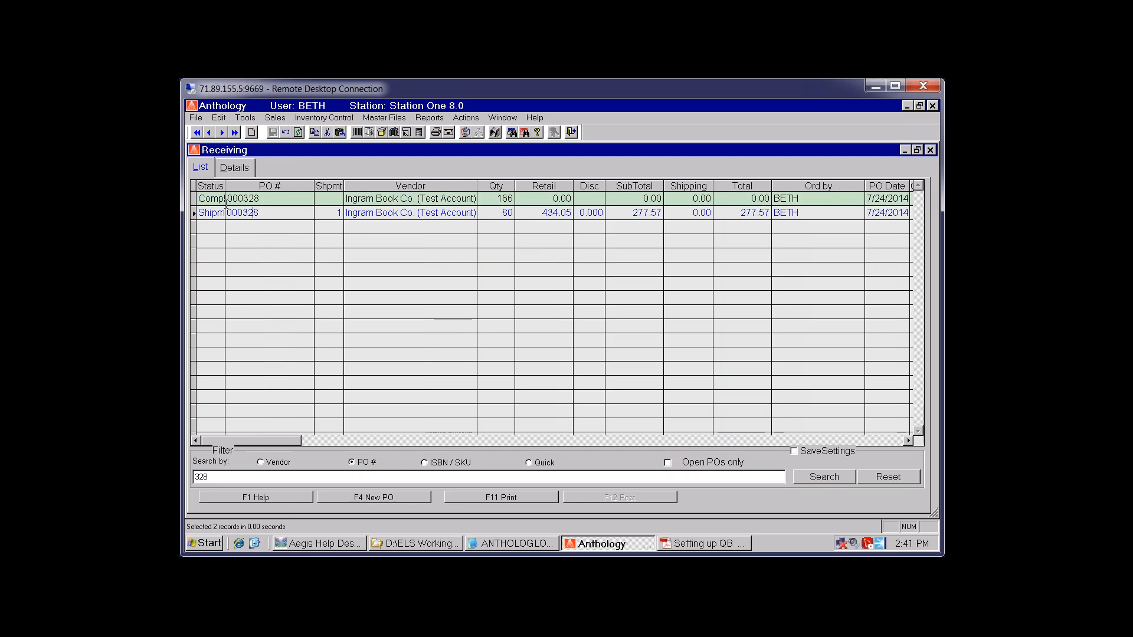
pyautogui.click(192, 182)
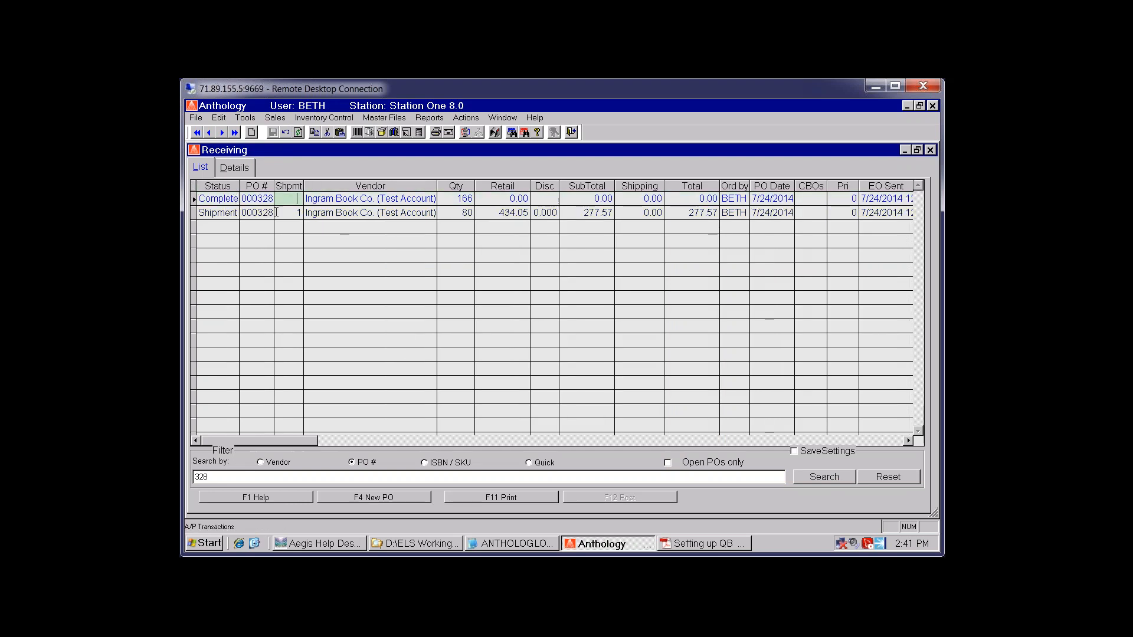
pyautogui.click(323, 213)
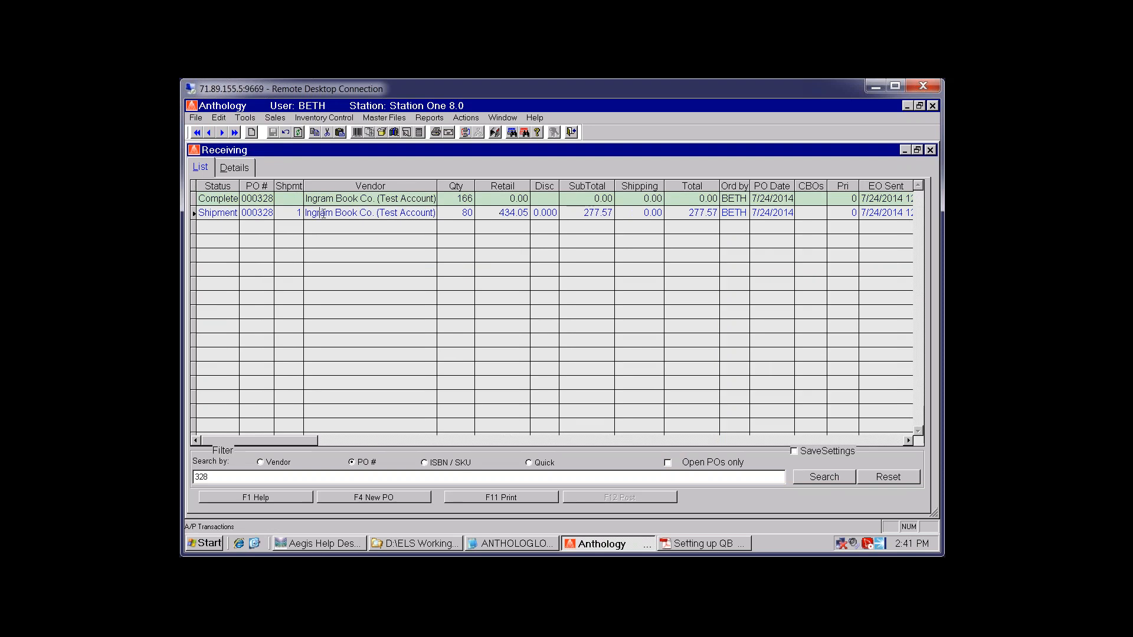
pyautogui.click(229, 199)
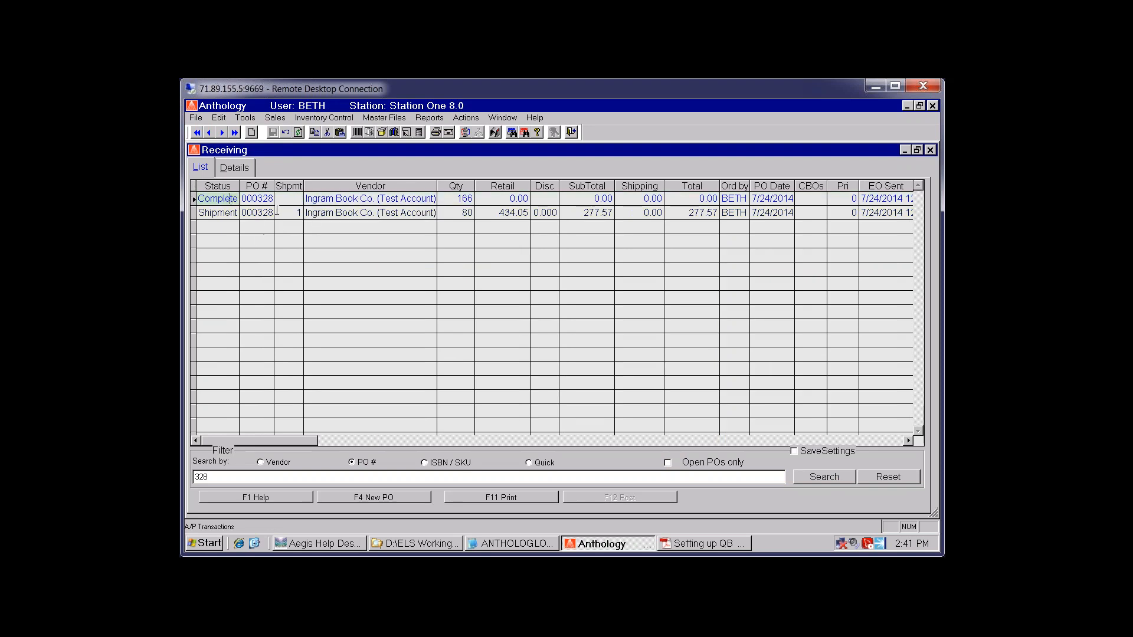
pyautogui.click(297, 213)
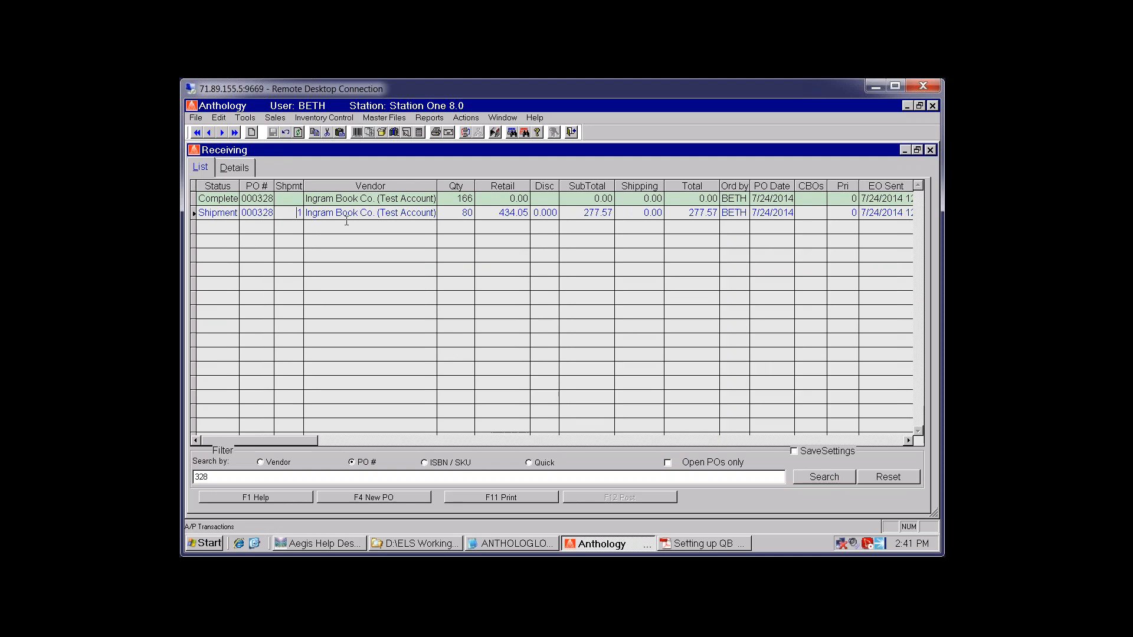
pyautogui.click(235, 168)
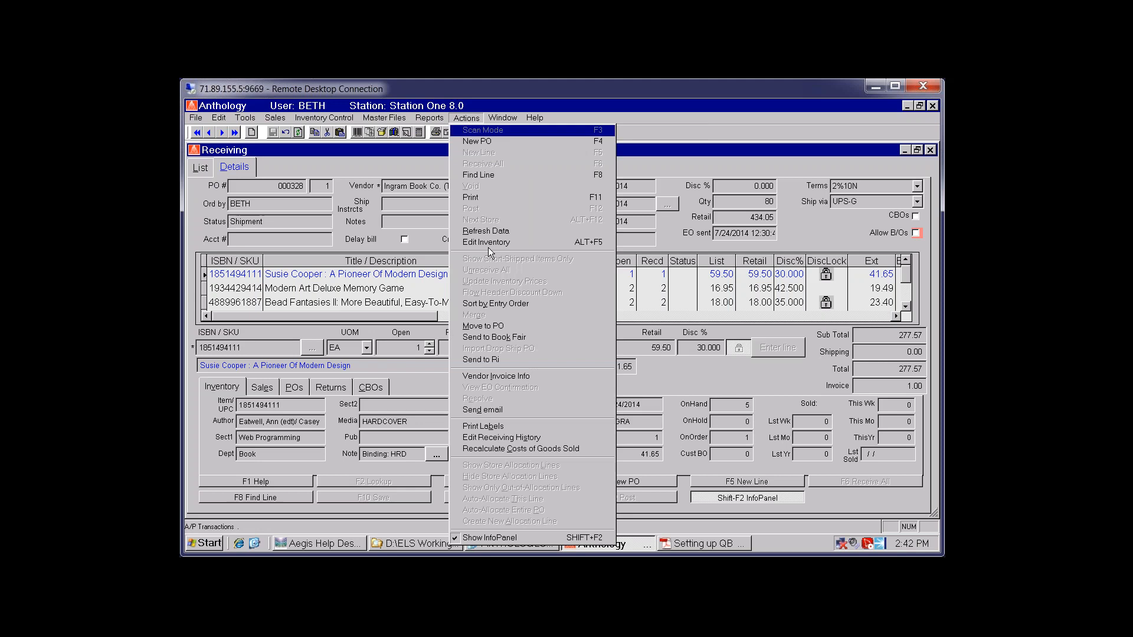
# Save PO 000328's vendor invoice info with total 277.00 and shipping 4.00
pyautogui.click(508, 376)
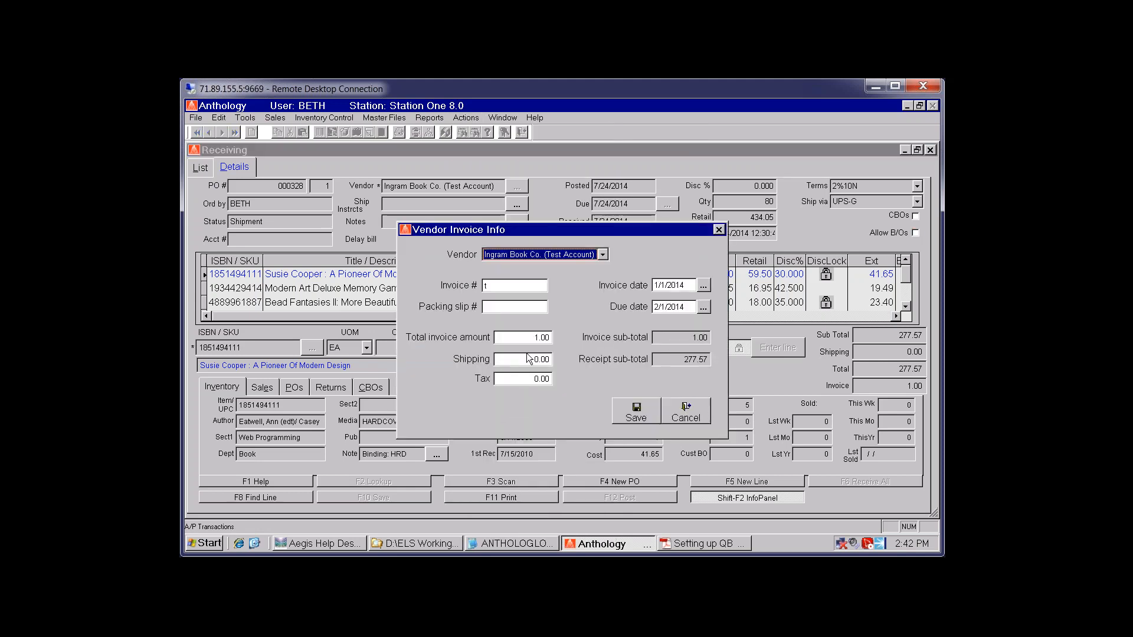
pyautogui.click(537, 338)
pyautogui.write('277')
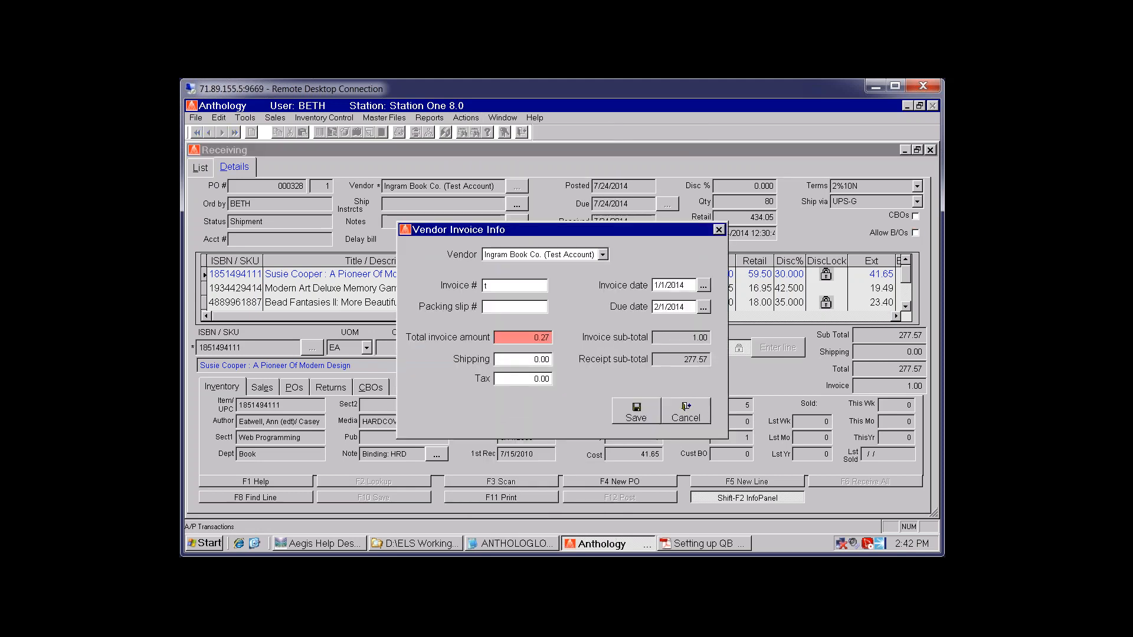
pyautogui.press('Tab')
pyautogui.write('4')
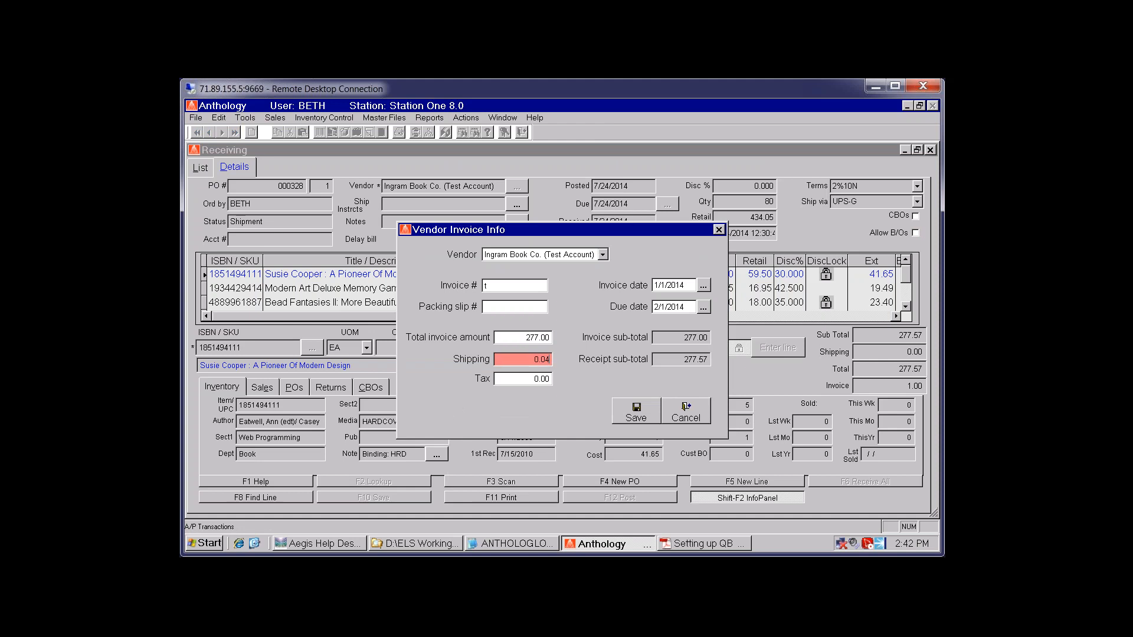
pyautogui.press('Tab')
pyautogui.click(619, 415)
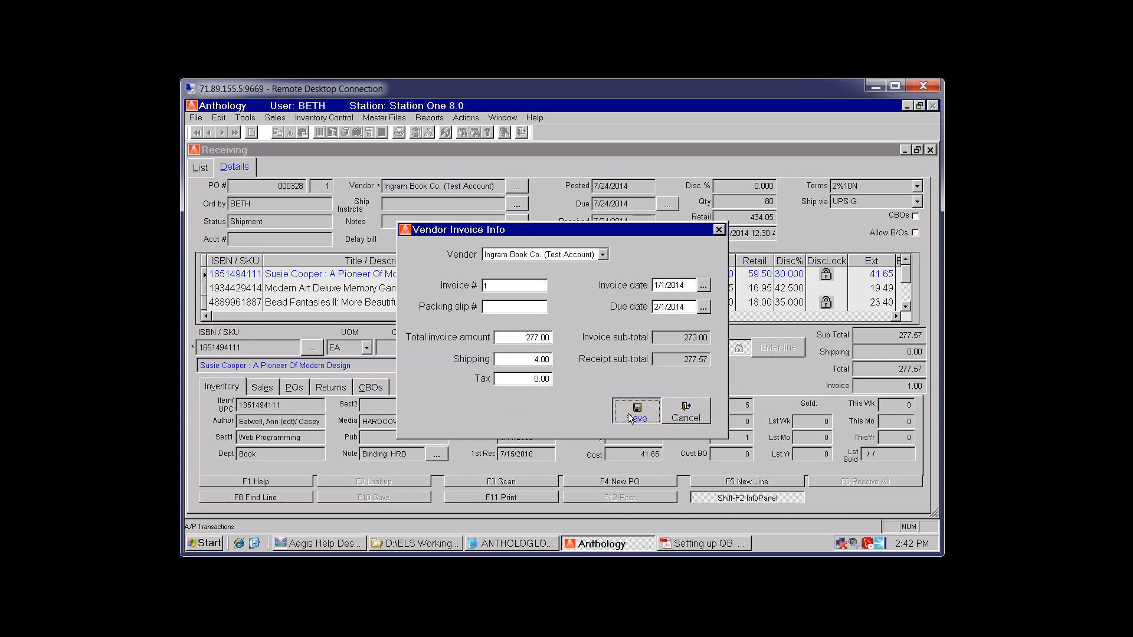
pyautogui.click(525, 355)
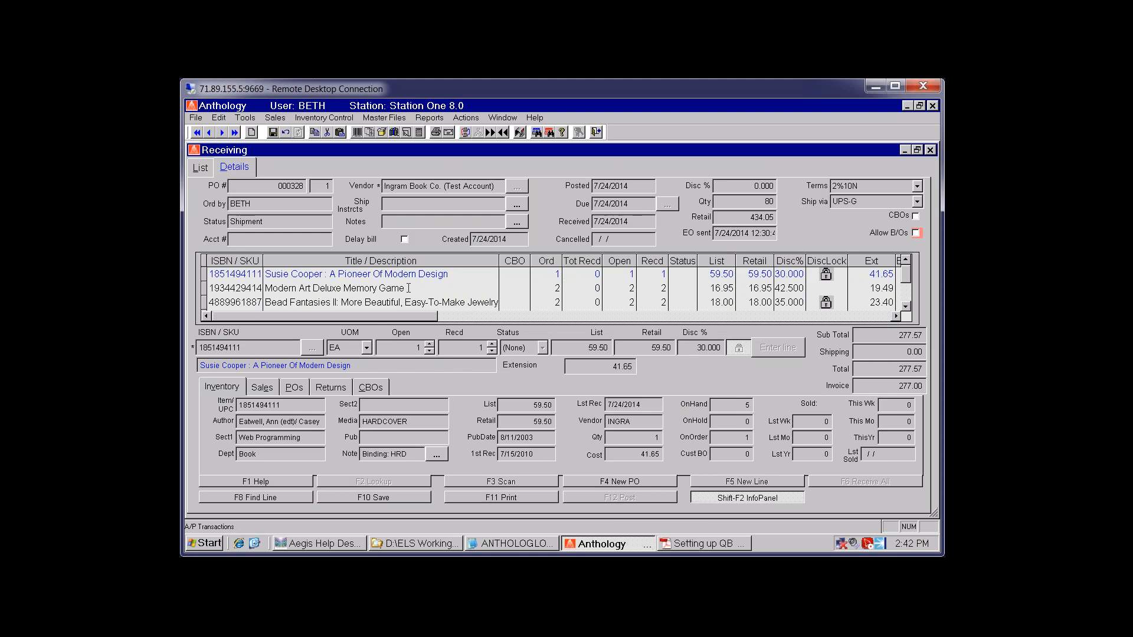
pyautogui.click(409, 288)
# Recalculate cost of goods sold for all PO 000328 records, then enable Edit Receiving History
pyautogui.click(458, 118)
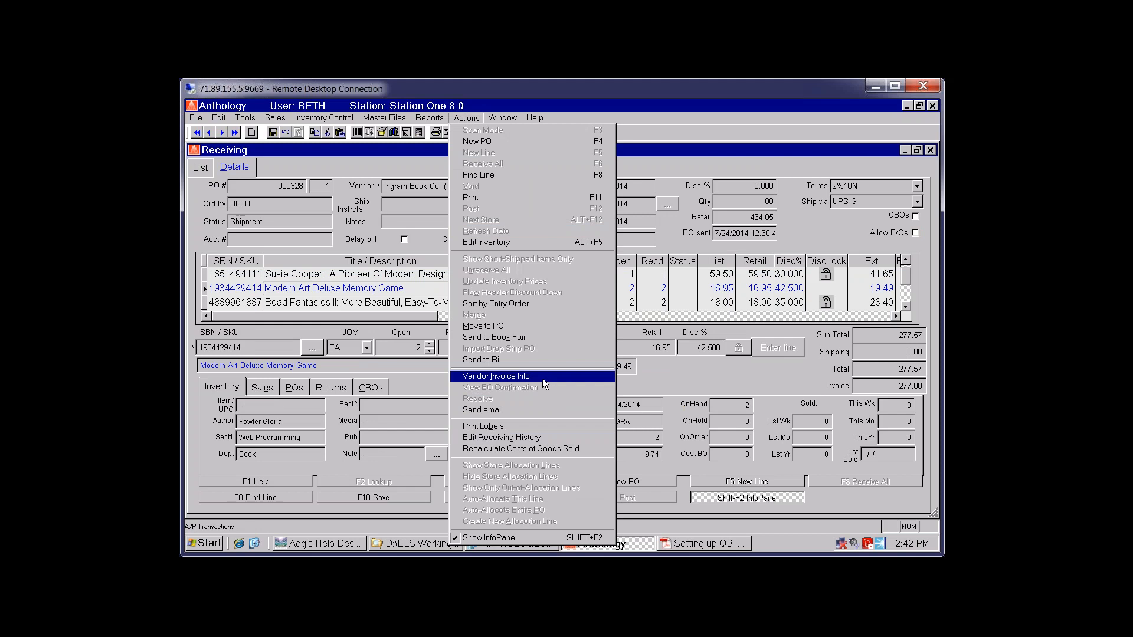
pyautogui.click(550, 451)
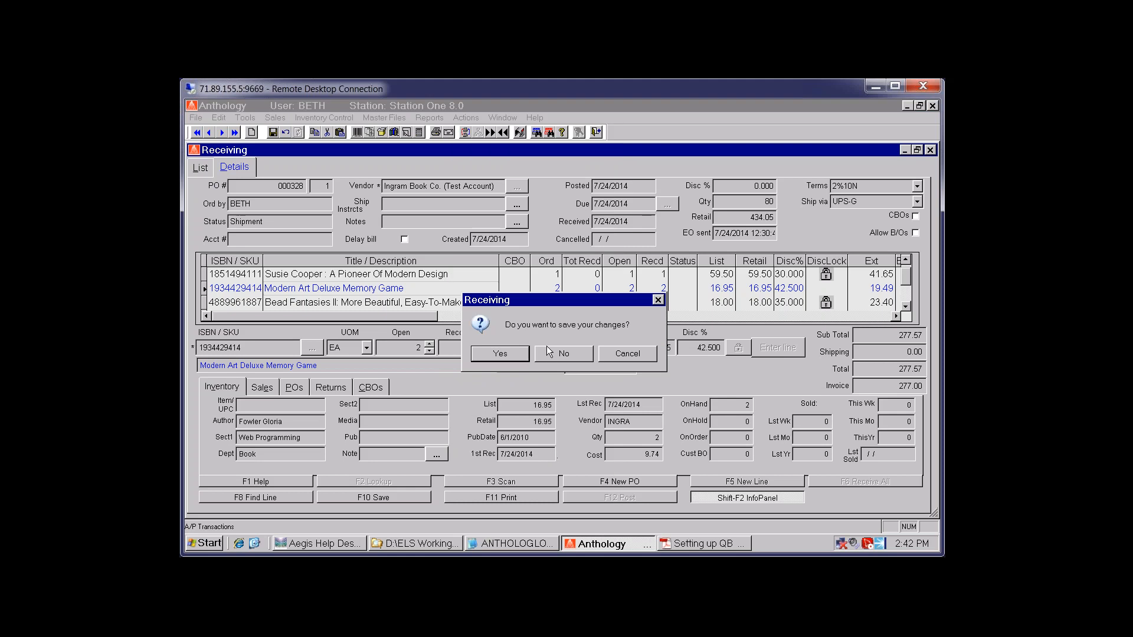
pyautogui.click(499, 354)
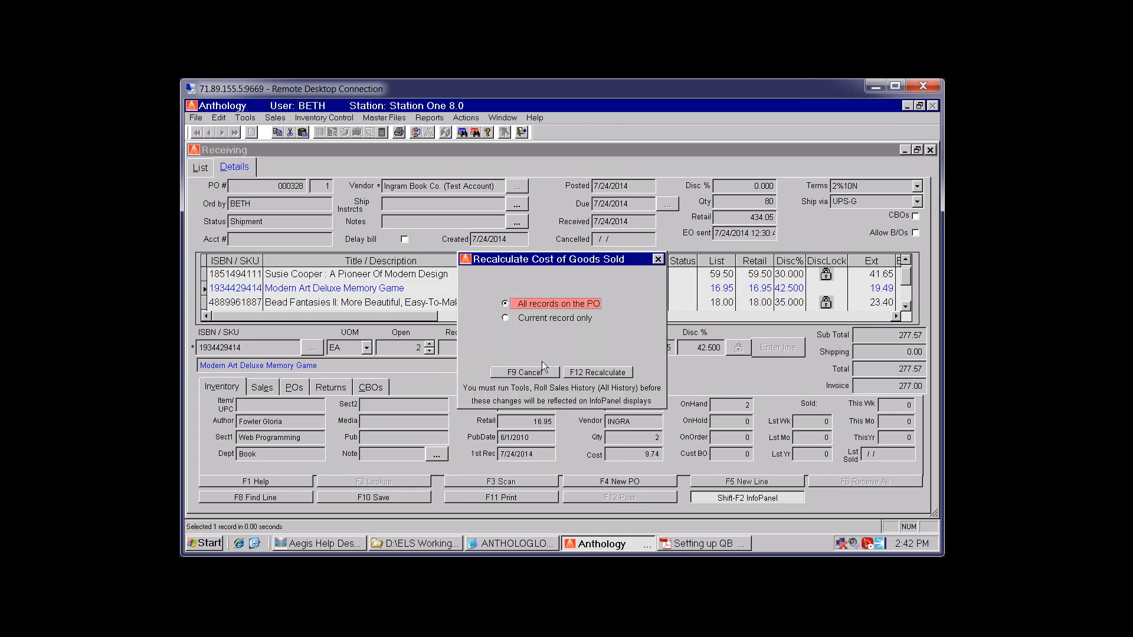
pyautogui.click(593, 371)
pyautogui.click(470, 118)
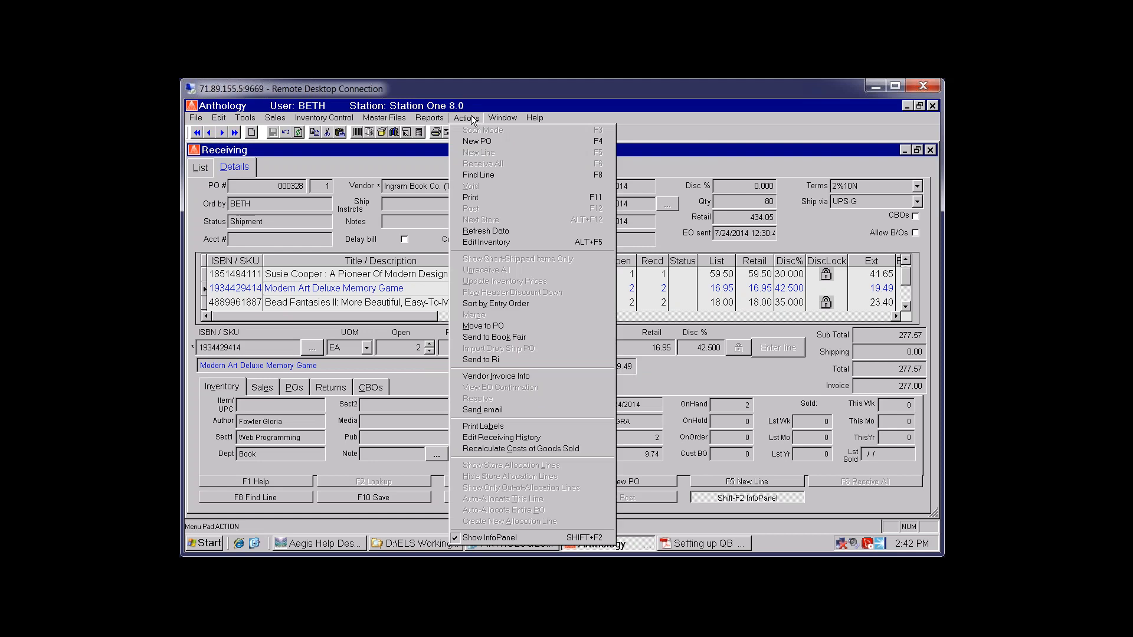
pyautogui.click(502, 438)
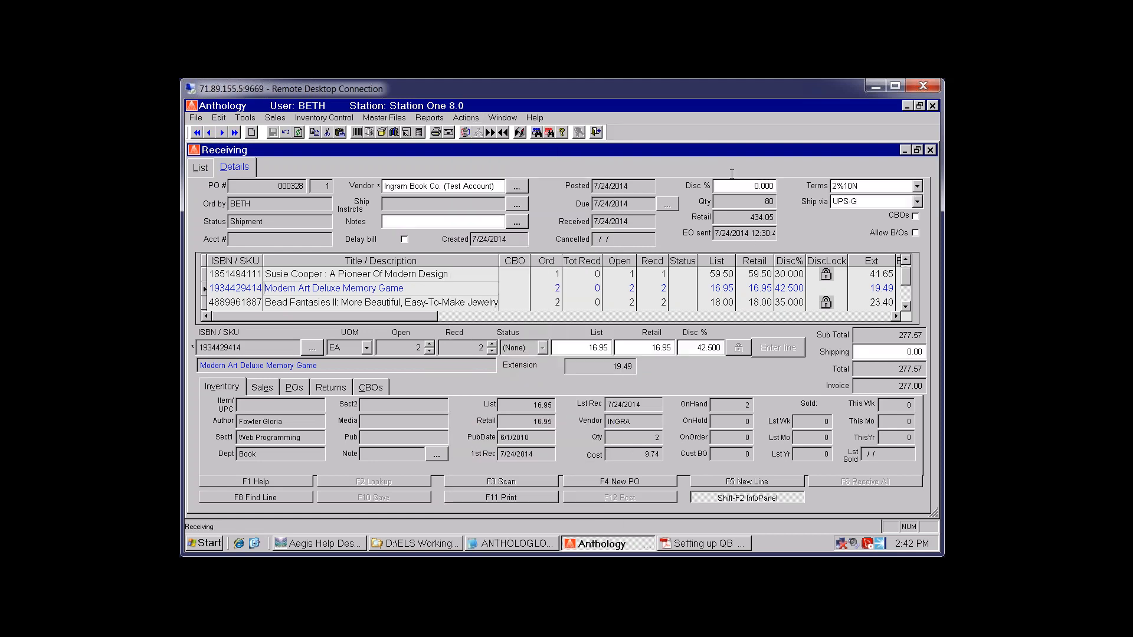
# Set PO 000328's header discount to 42%, overwriting the vendor schedule and applying it to all lines
pyautogui.click(730, 189)
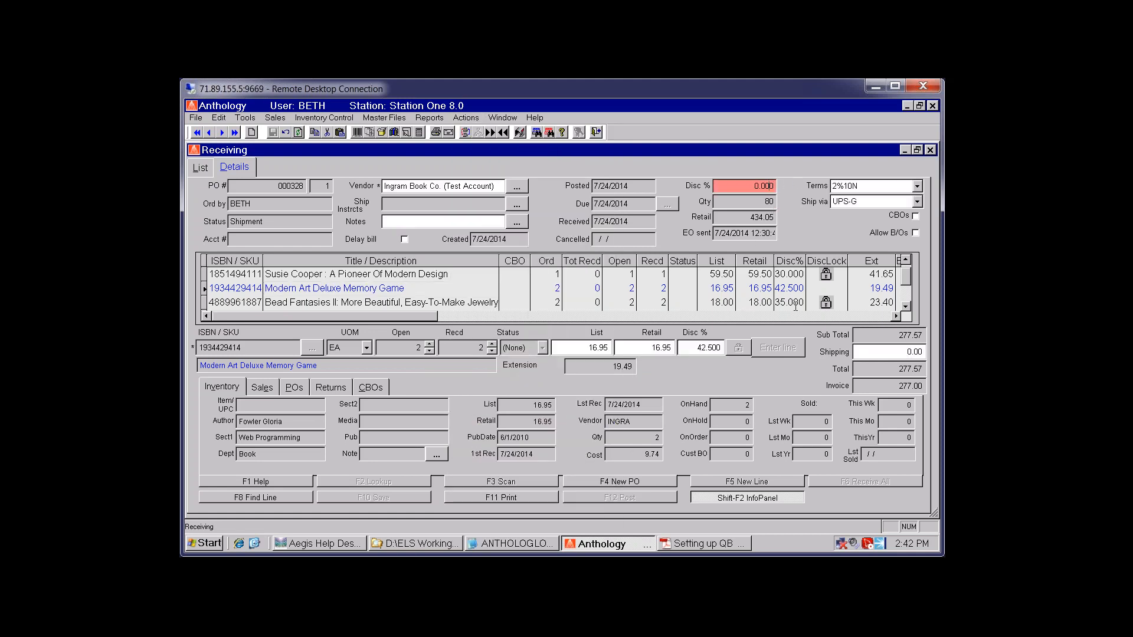
pyautogui.write('42')
pyautogui.click(760, 287)
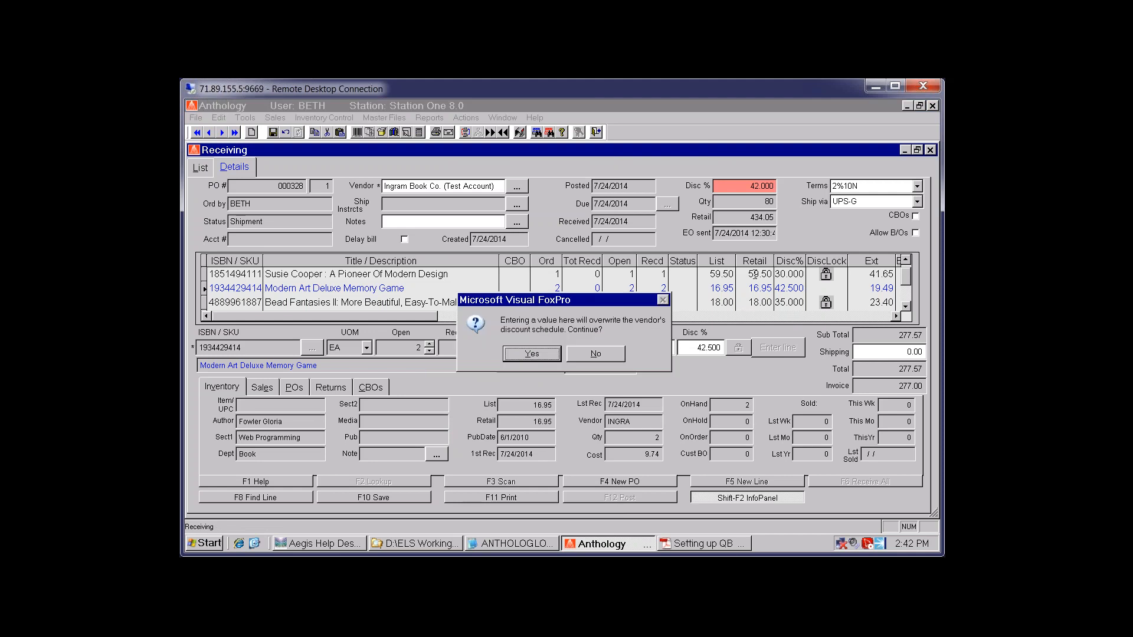
pyautogui.click(531, 354)
pyautogui.click(533, 352)
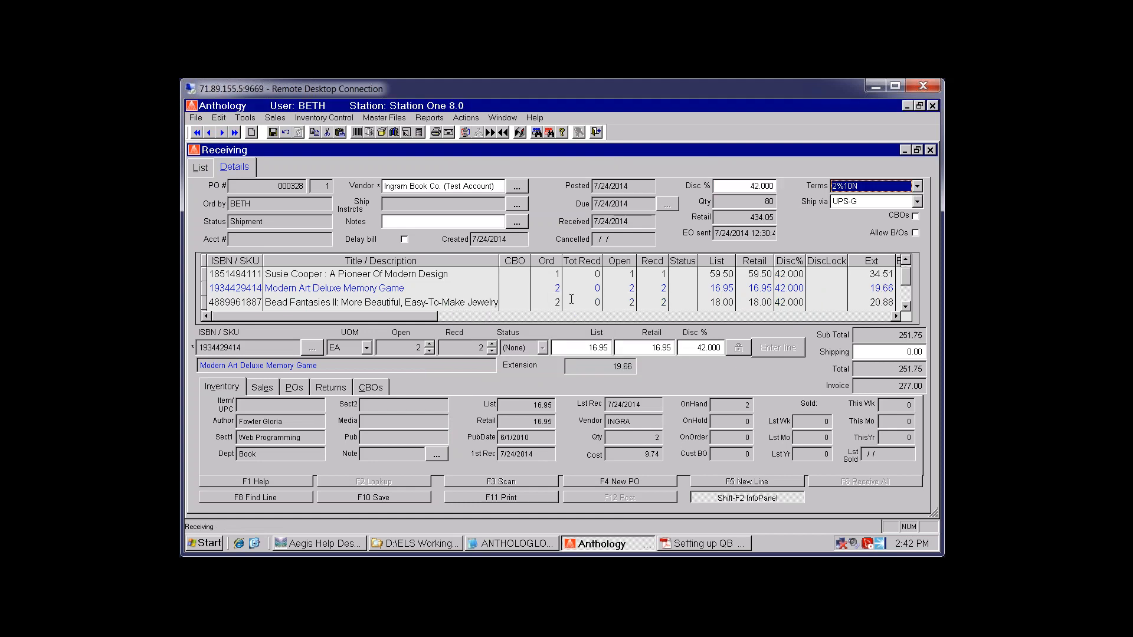
pyautogui.click(431, 288)
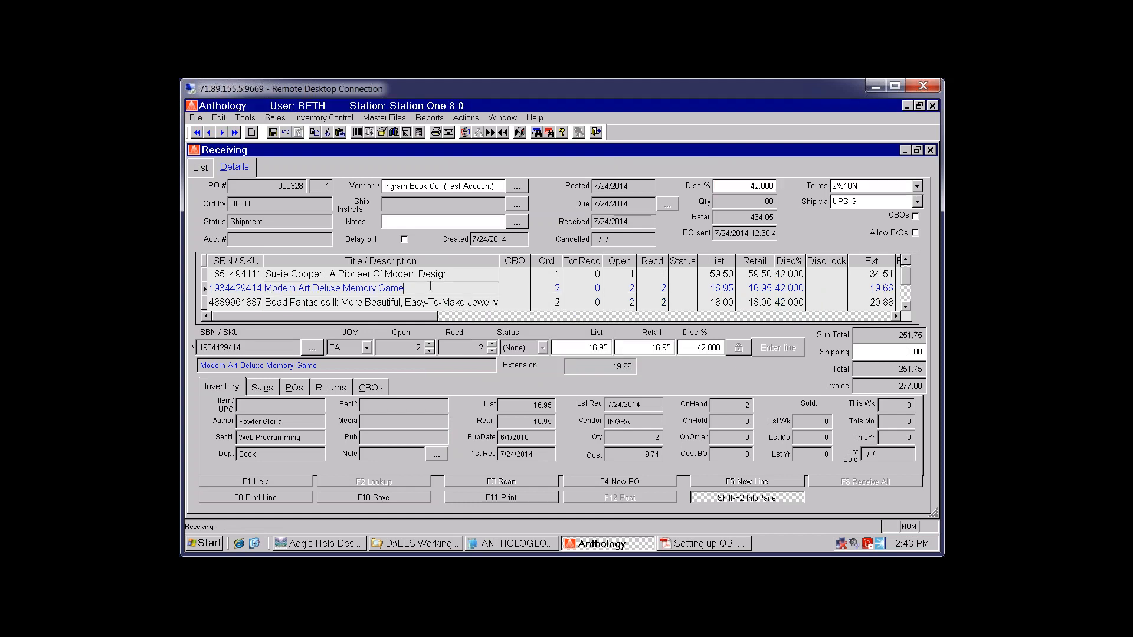
# Save and recalculate cost of goods sold for all PO records, then return to A/P transactions
pyautogui.click(460, 118)
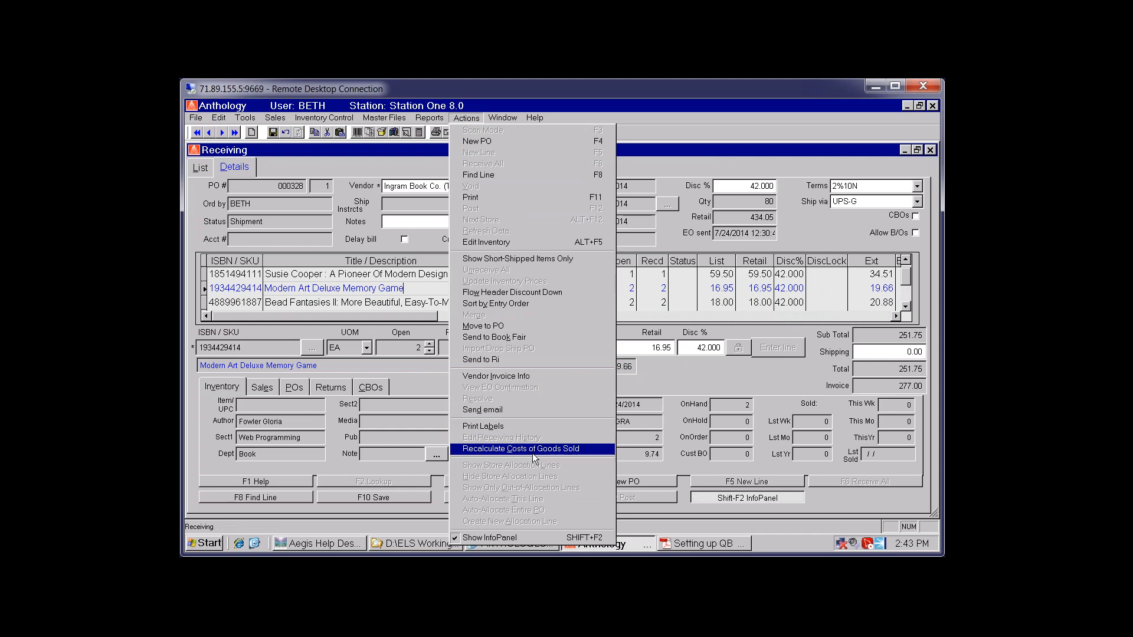
pyautogui.click(531, 453)
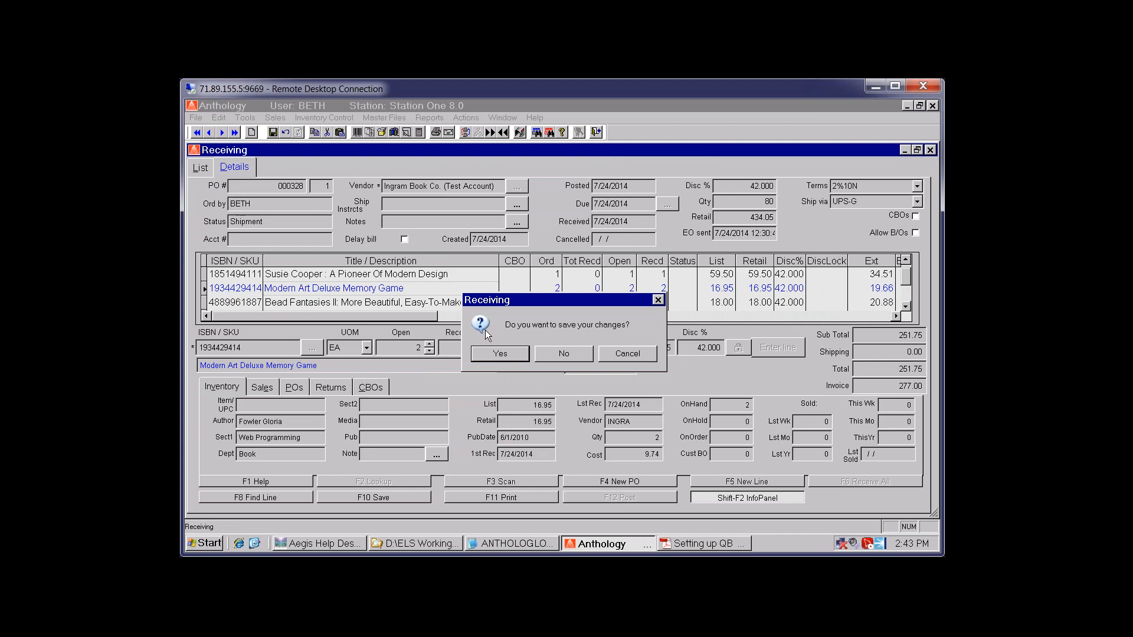
pyautogui.click(506, 351)
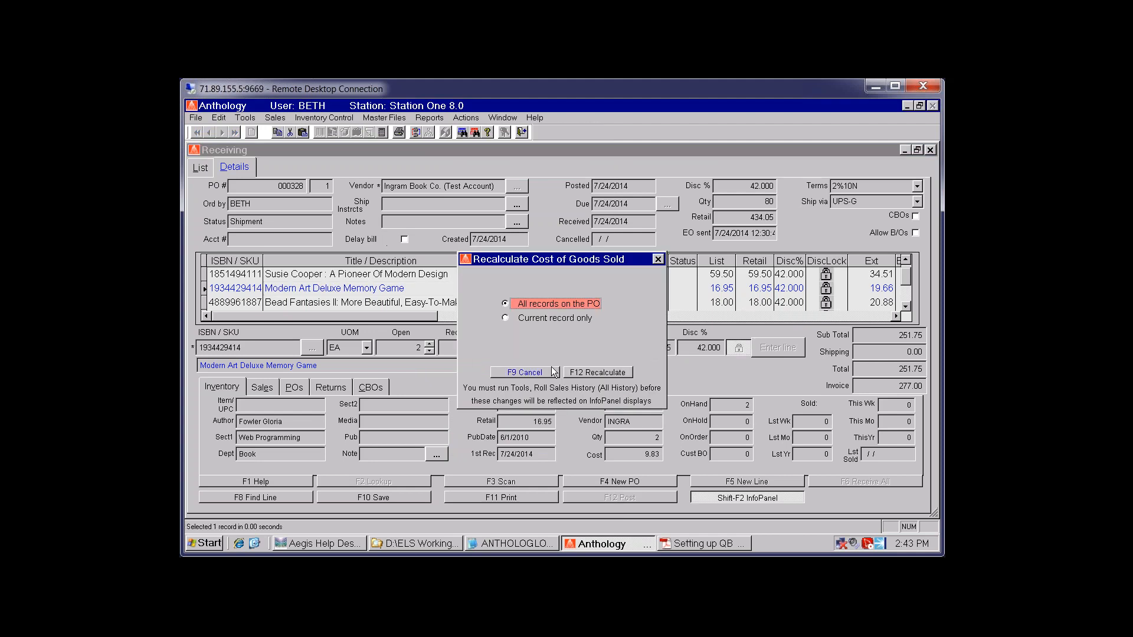
pyautogui.click(594, 374)
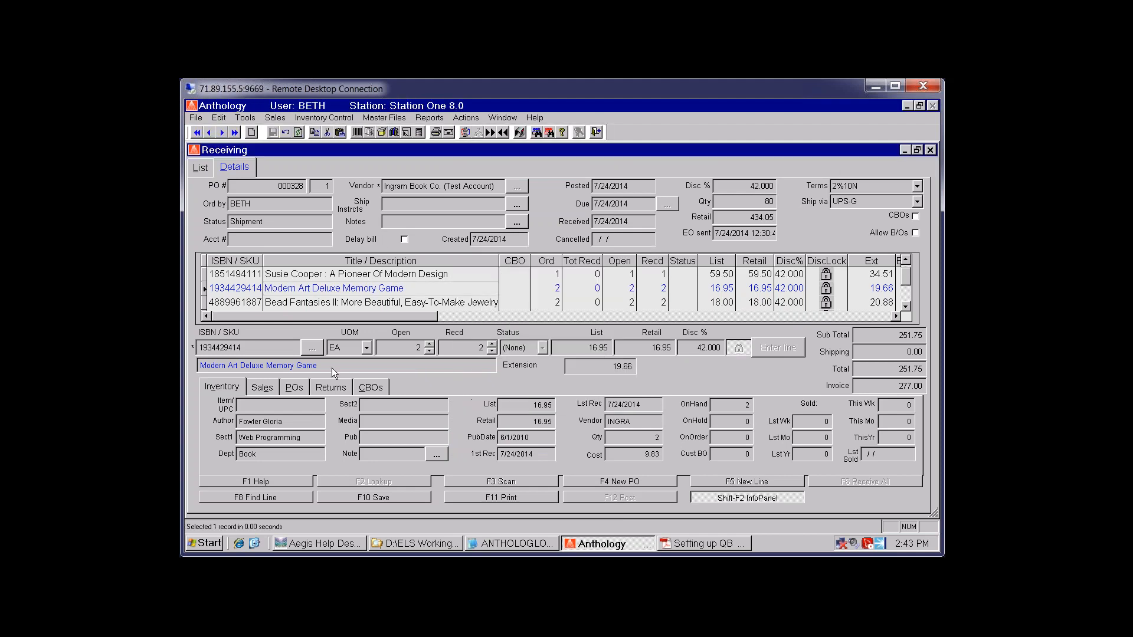
pyautogui.click(931, 151)
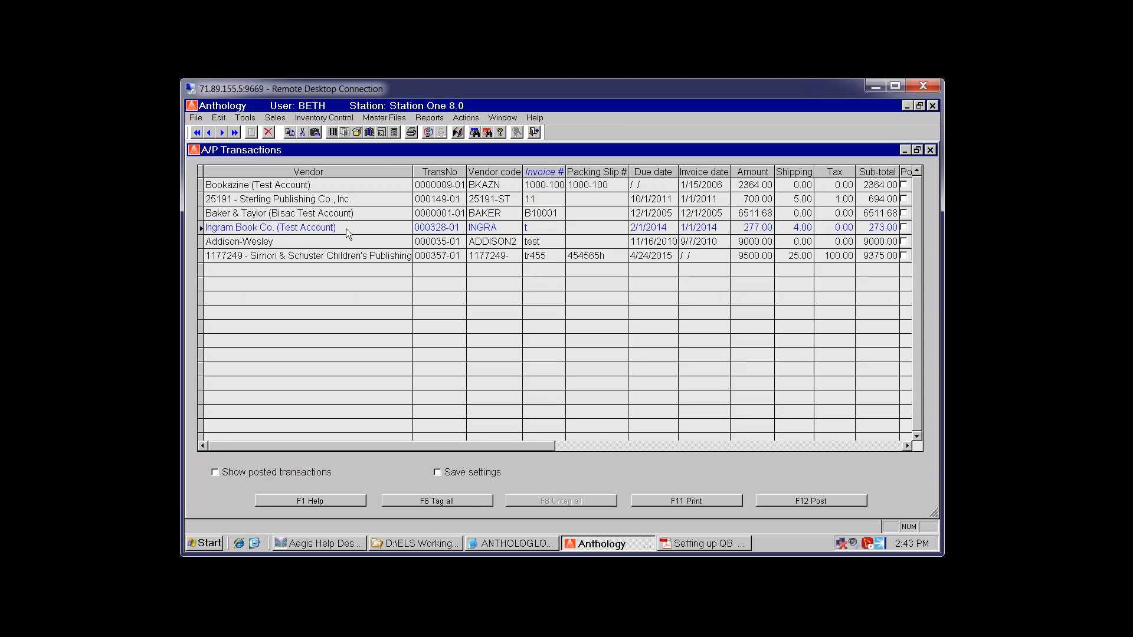
# Close and reopen the A/P transactions list via Tools > Accounting
pyautogui.click(930, 150)
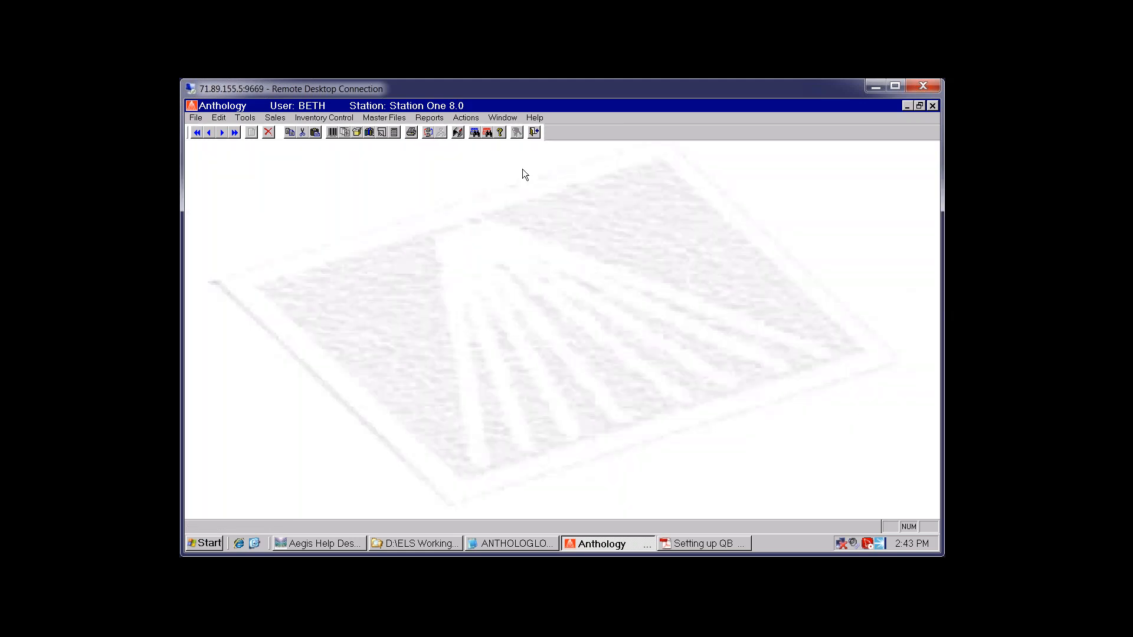
pyautogui.click(245, 118)
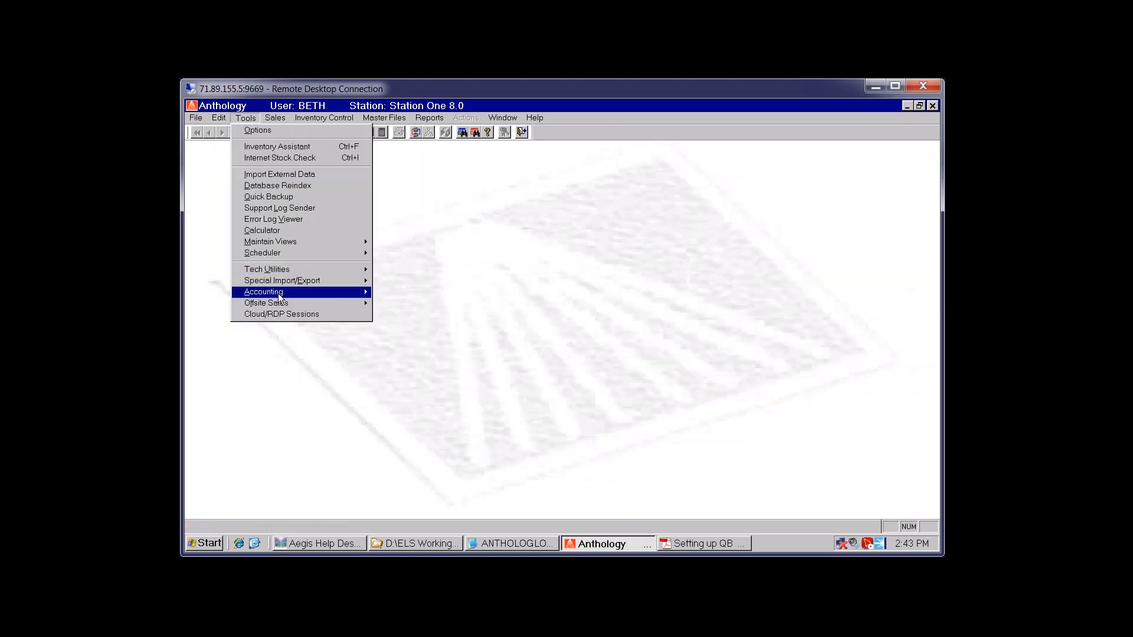
pyautogui.moveTo(282, 292)
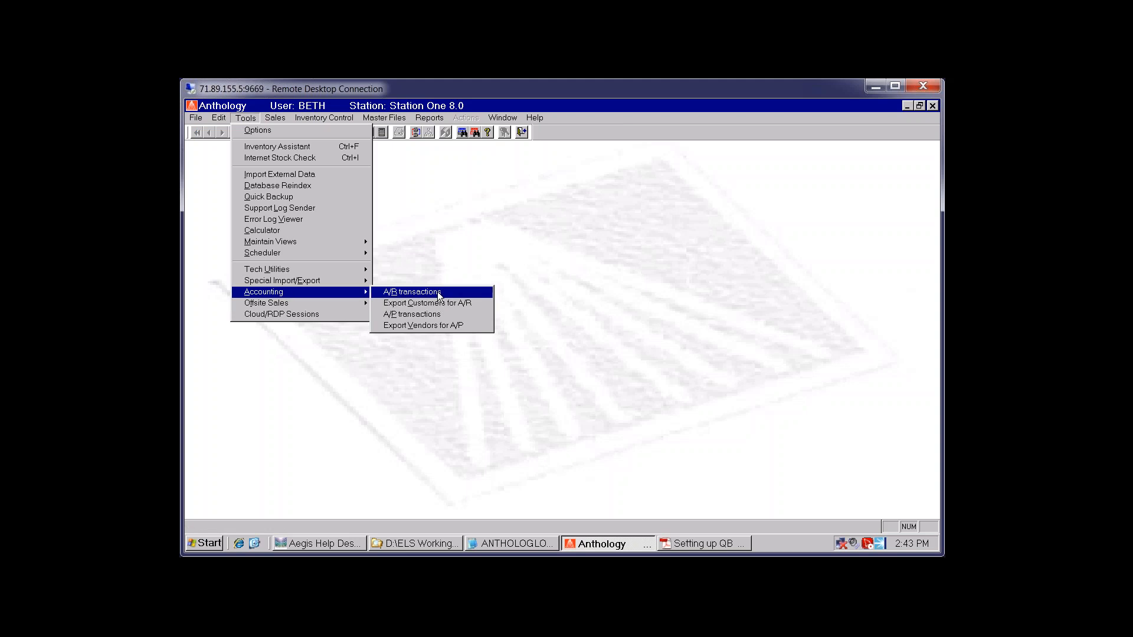
pyautogui.click(444, 319)
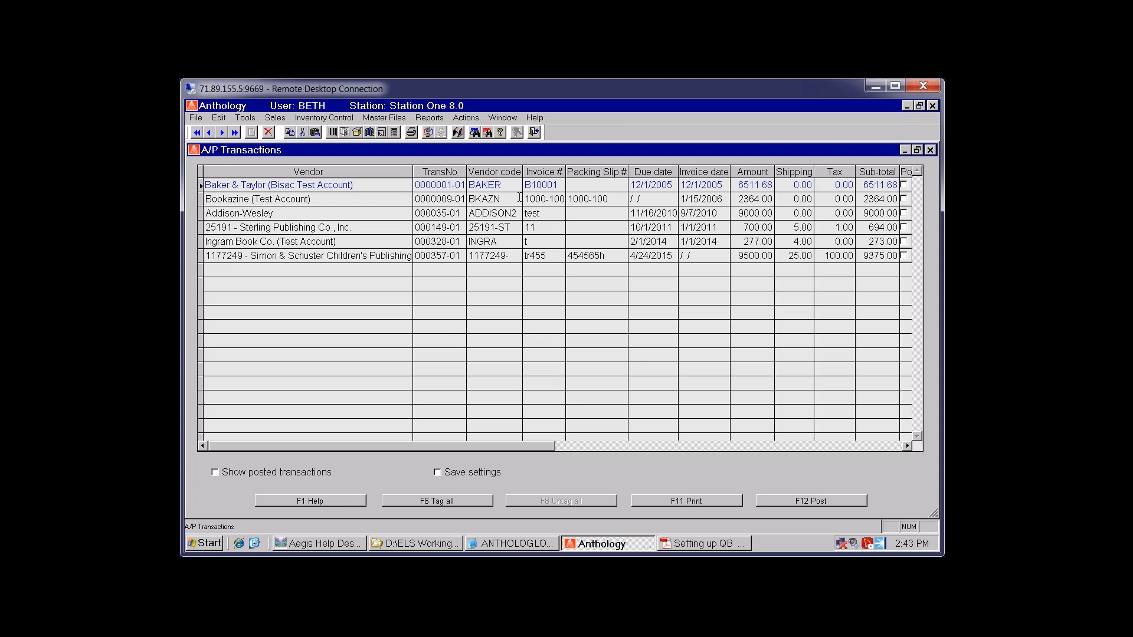
# Step through the Simon & Schuster and Sterling Publishing invoices to the Ingram Book Co. invoice
pyautogui.click(480, 258)
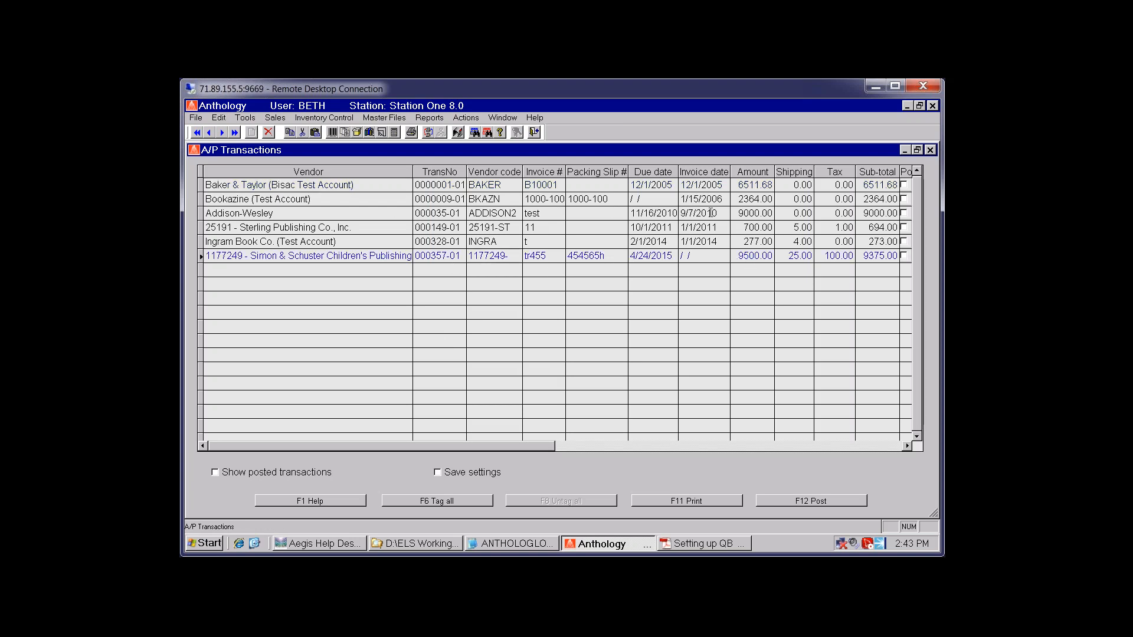
pyautogui.click(342, 225)
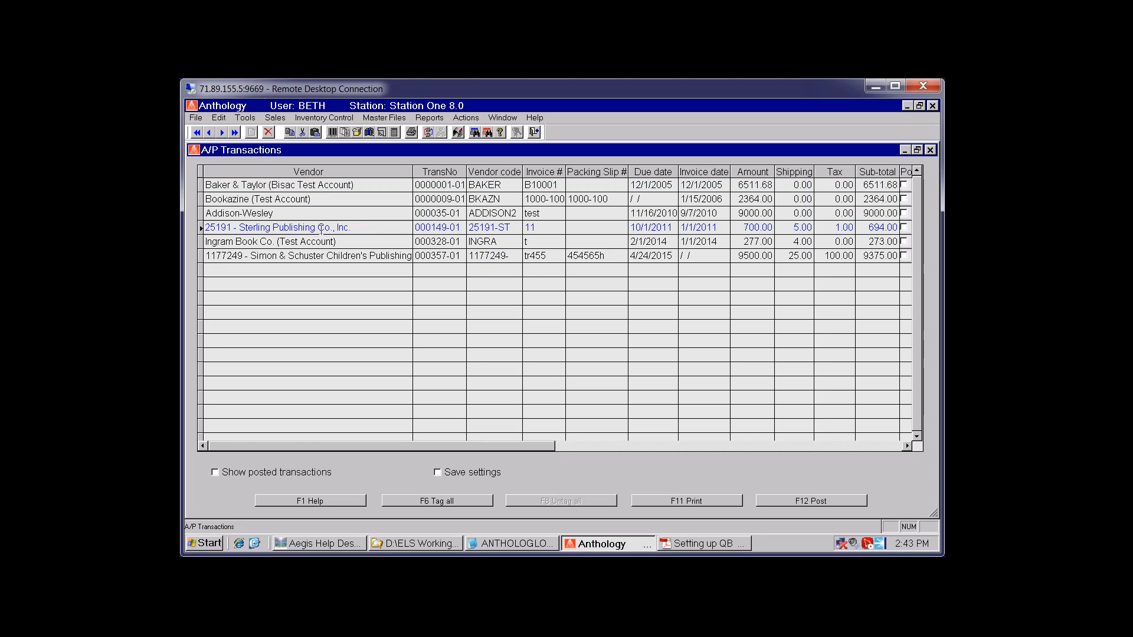
pyautogui.click(337, 242)
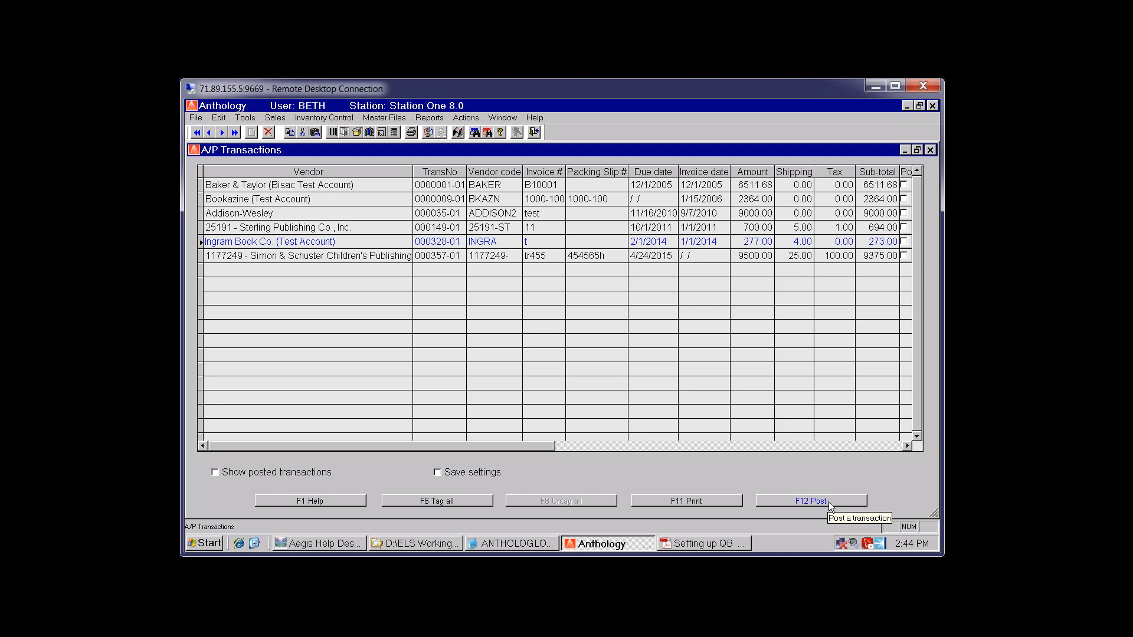
# Post the Ingram Book Co. invoice, decline overwriting Payables.iif, and bring up the Temp folder
pyautogui.click(402, 239)
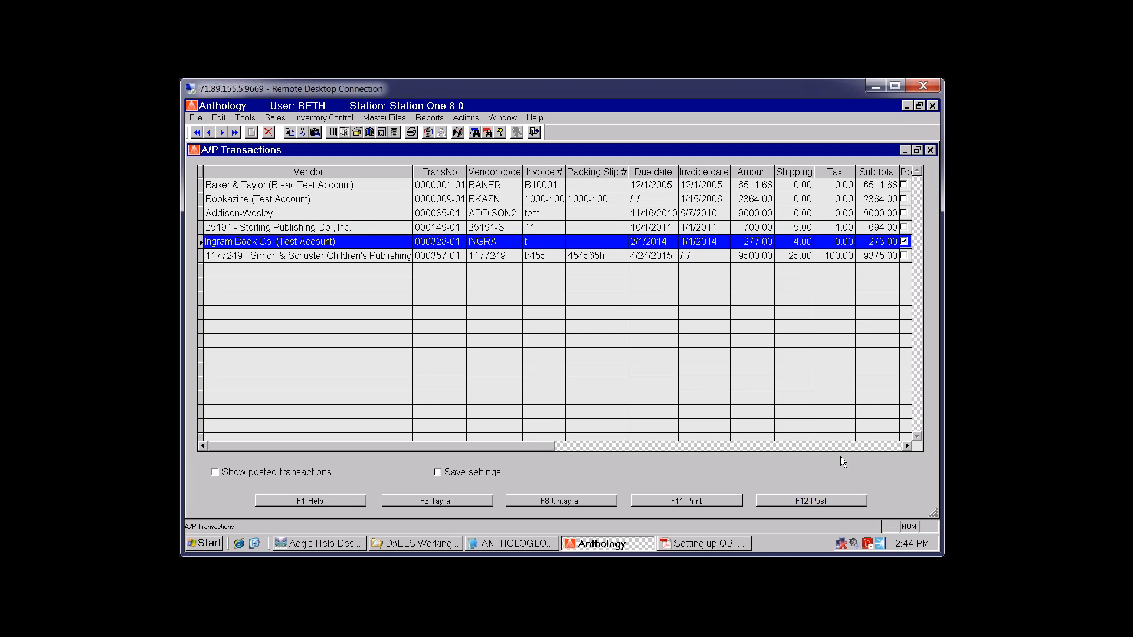
pyautogui.click(839, 501)
pyautogui.click(531, 353)
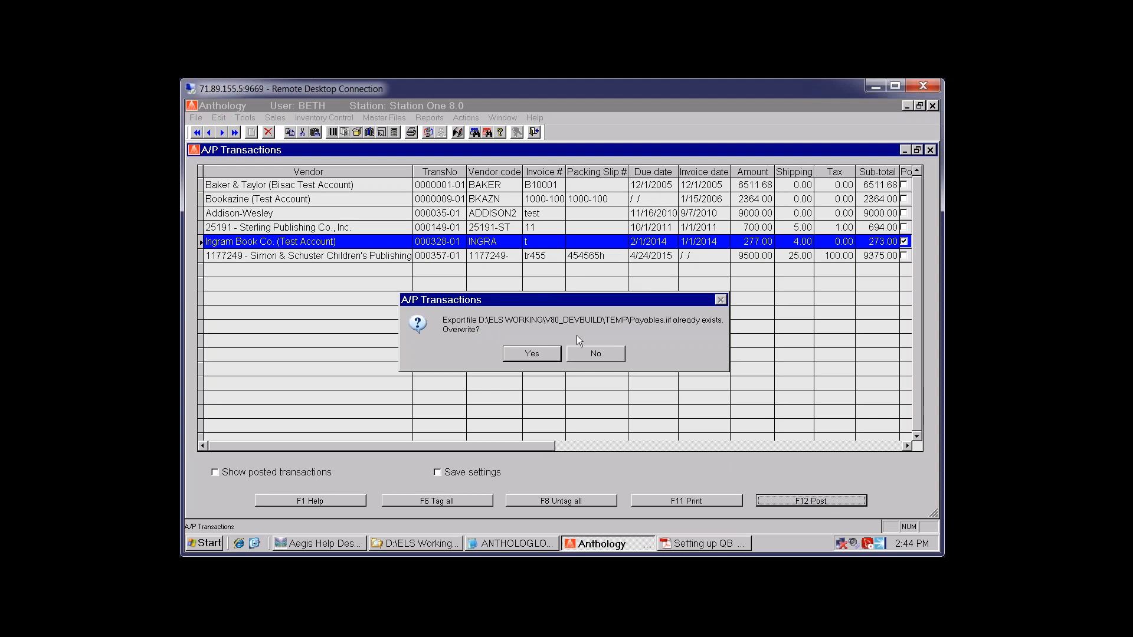
pyautogui.click(602, 354)
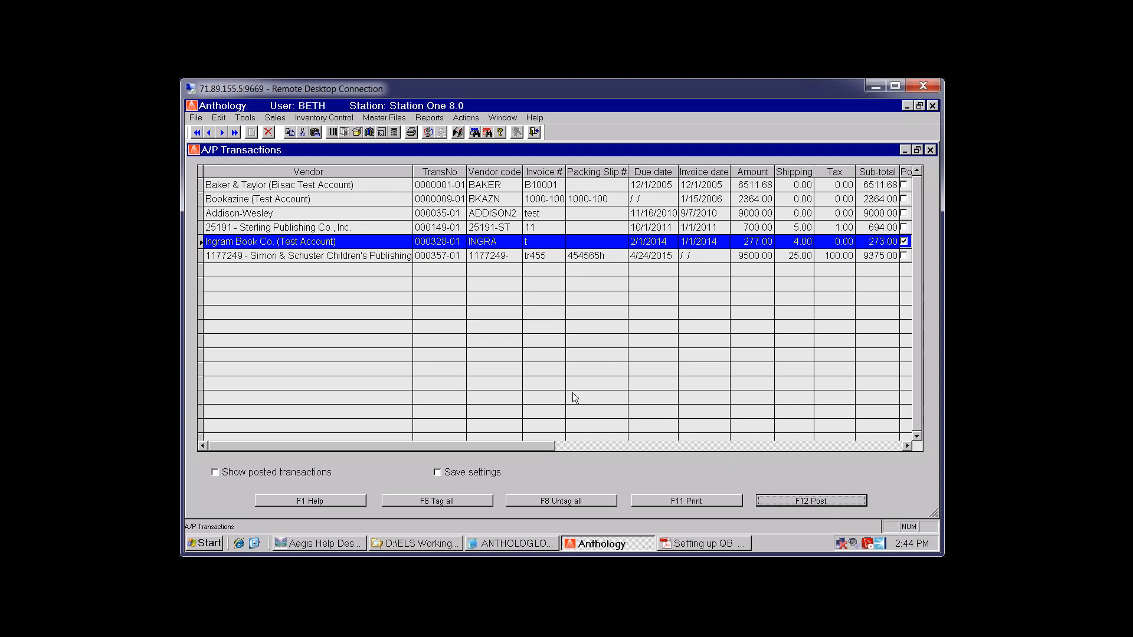
pyautogui.click(403, 546)
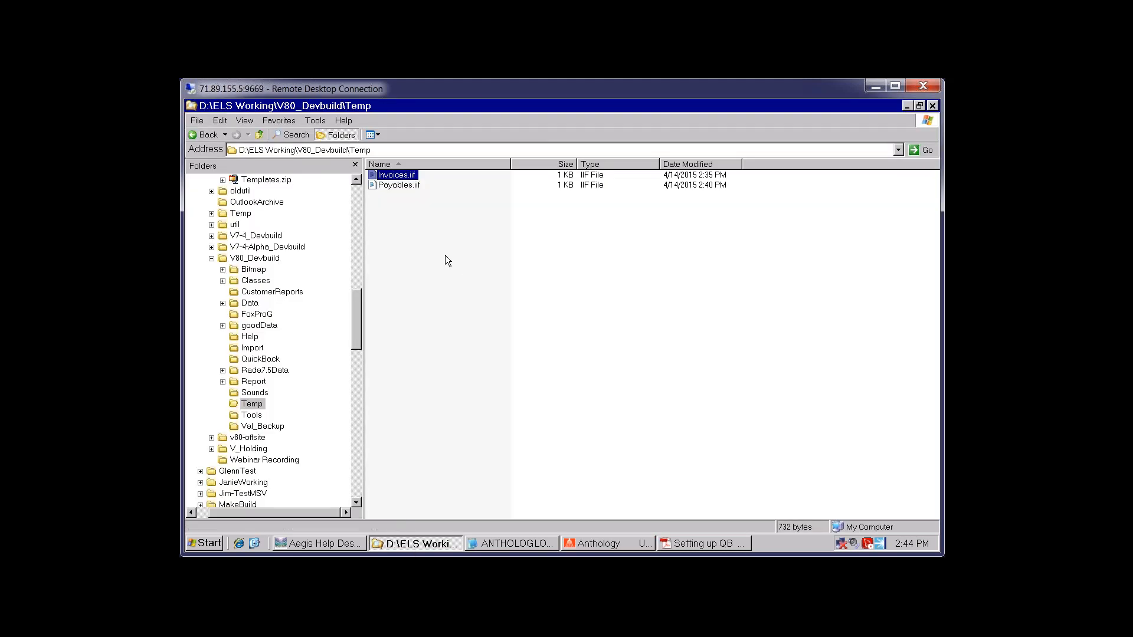
# Rename Payables.iif in the Temp folder to Payabless.iif by adding an extra 's'
pyautogui.click(405, 152)
pyautogui.click(407, 186)
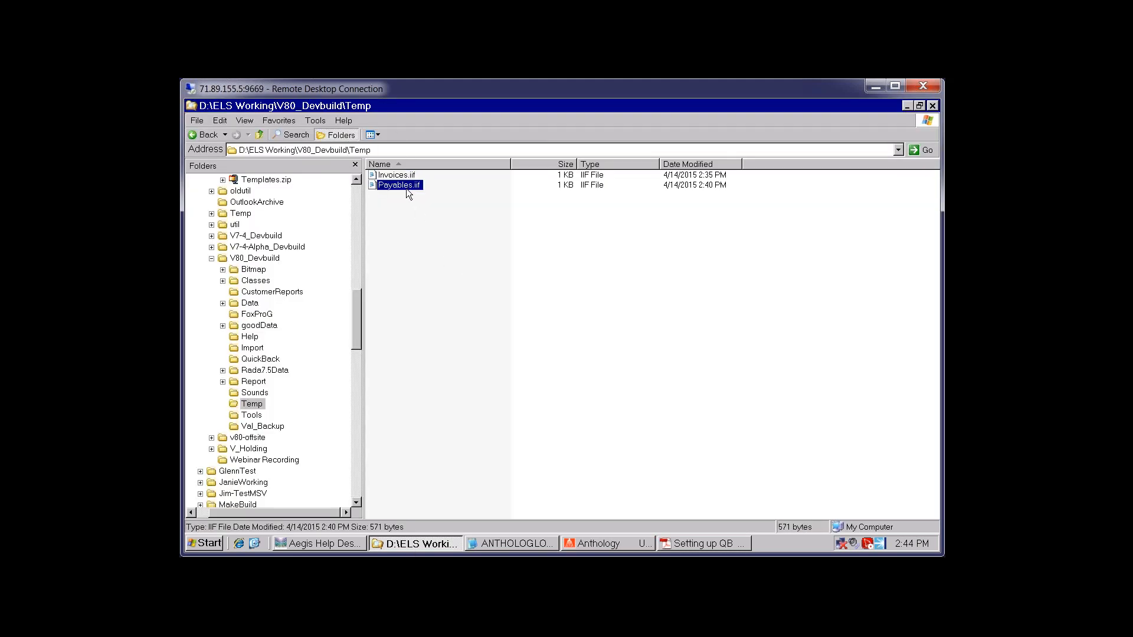
pyautogui.click(685, 192)
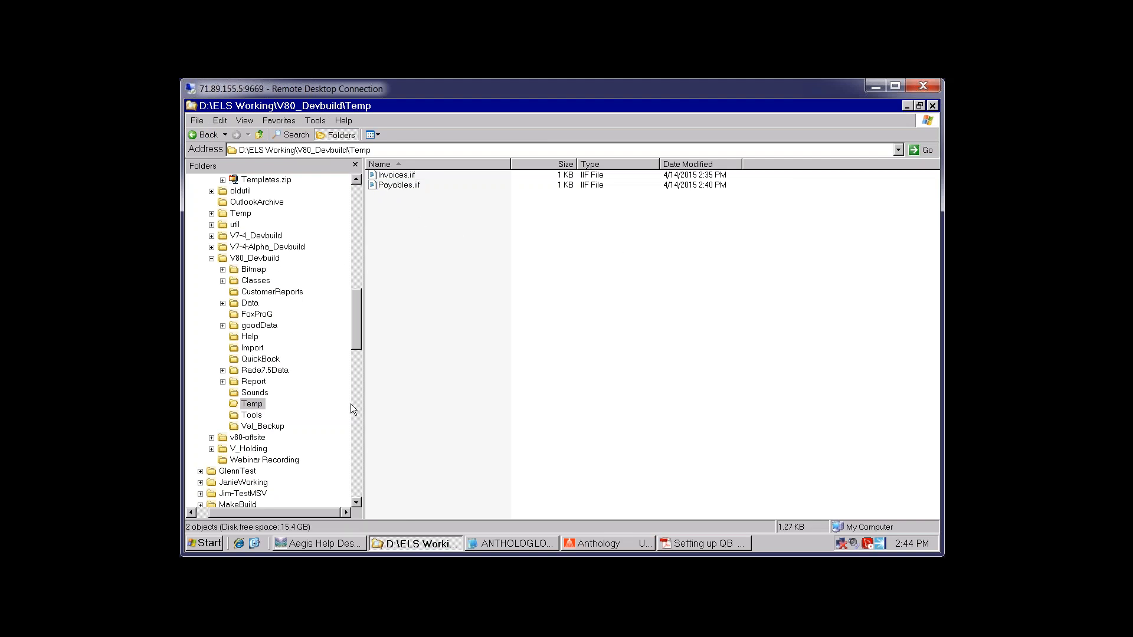
pyautogui.click(390, 187)
pyautogui.press('F2')
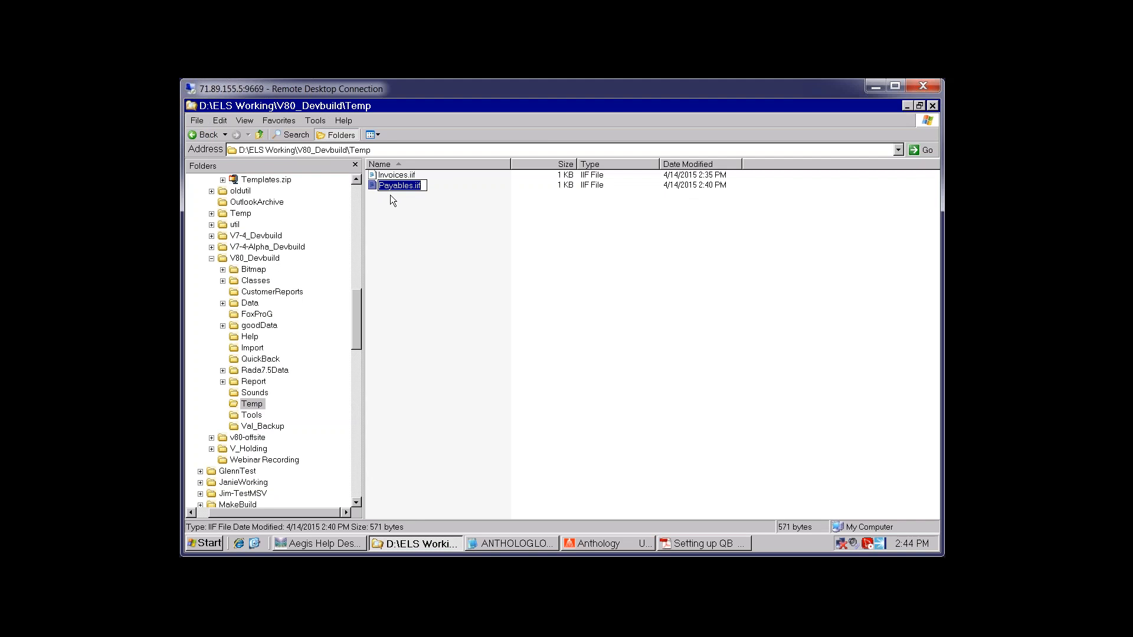
pyautogui.write('s')
pyautogui.press('Return')
pyautogui.click(253, 543)
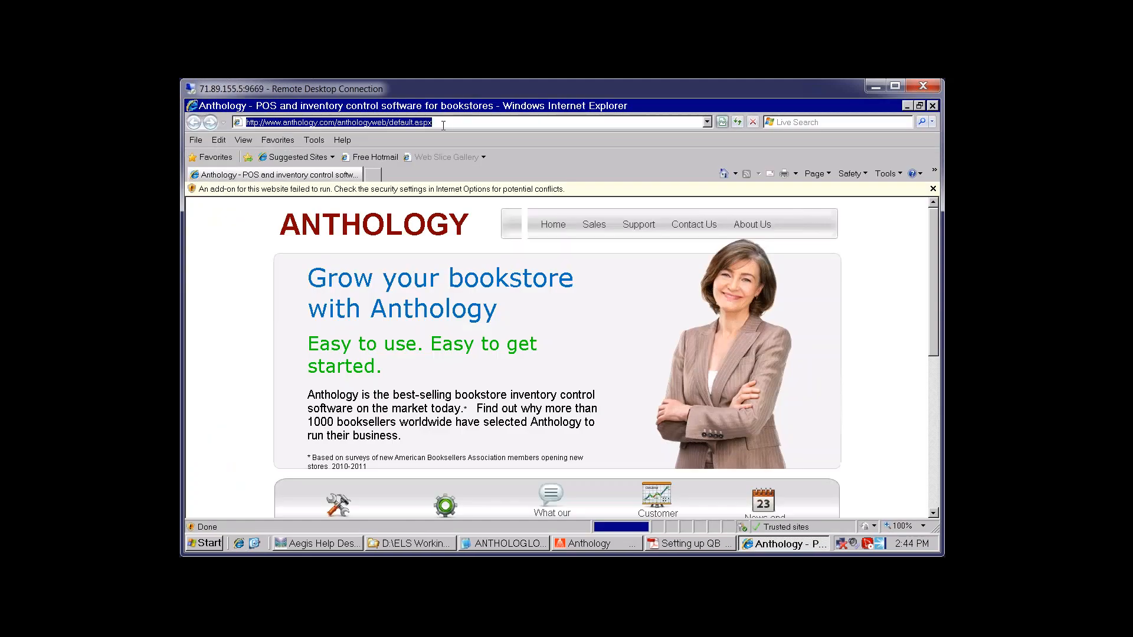
pyautogui.write('www.google.com')
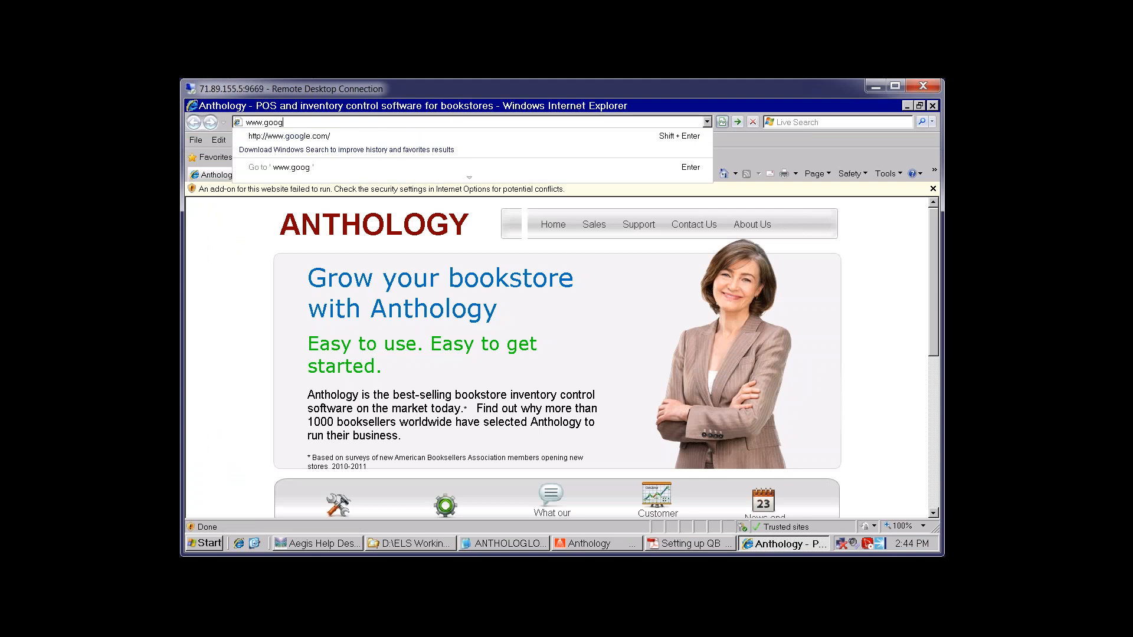
pyautogui.press('Return')
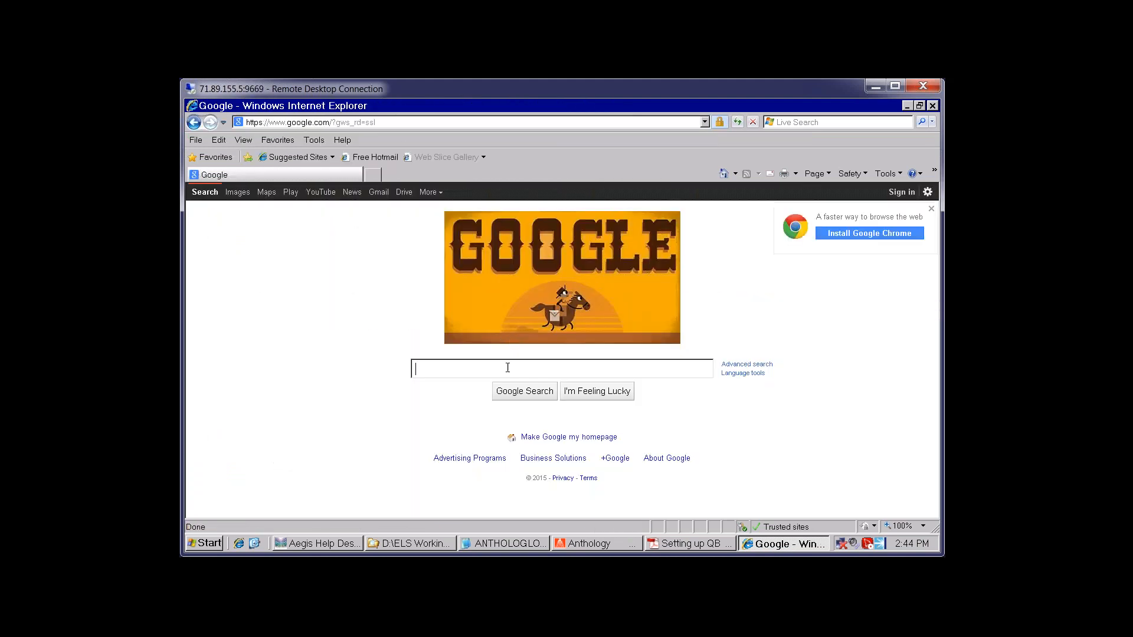
pyautogui.write('quickbooks')
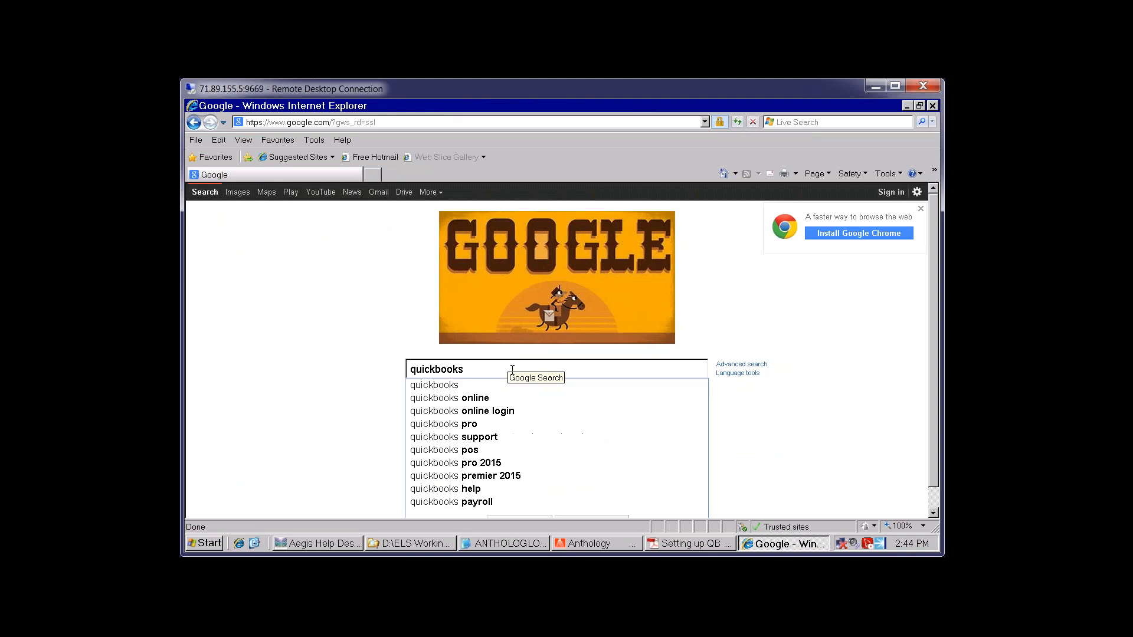
pyautogui.write(' import iif')
pyautogui.press('Return')
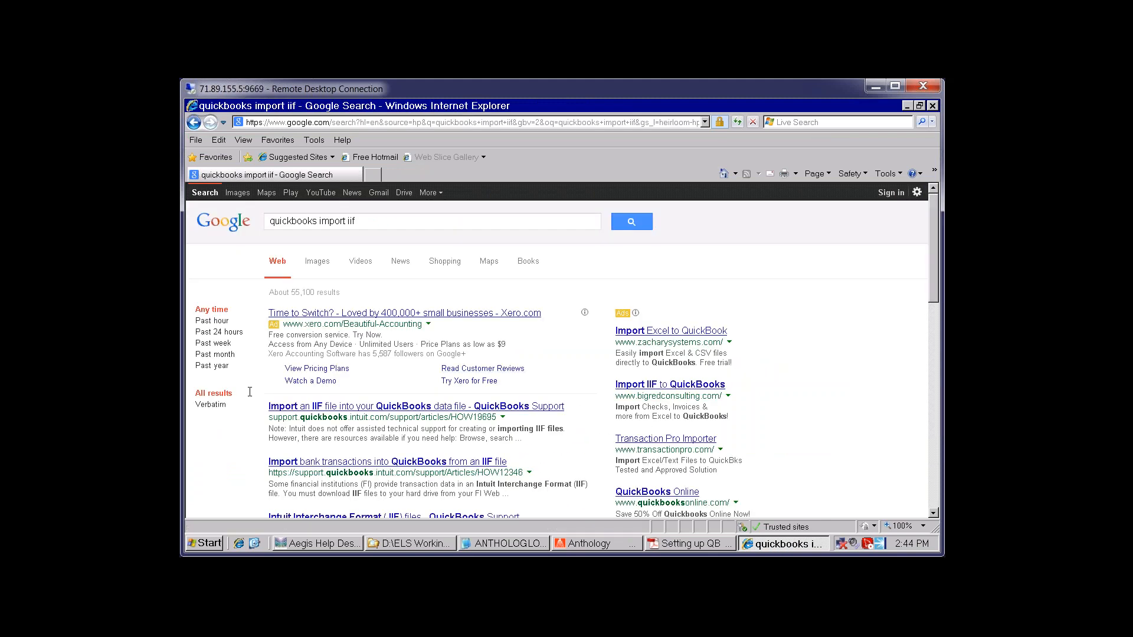
# Open the QuickBooks Support article on importing IIF files and decline the survey
pyautogui.scroll(-3, 454, 247)
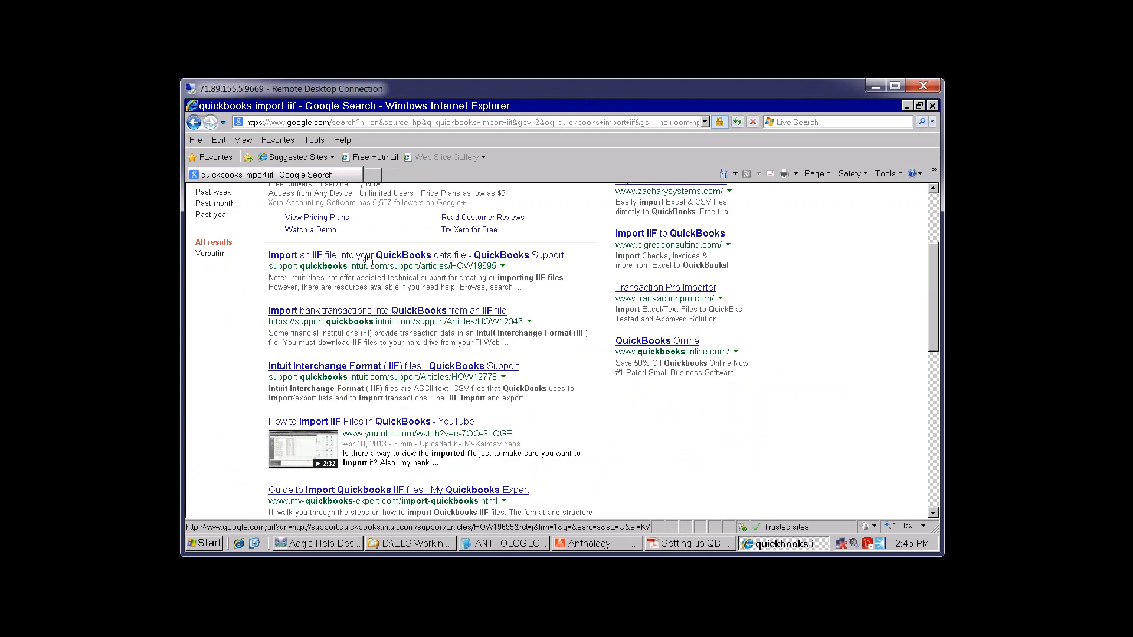
pyautogui.click(365, 255)
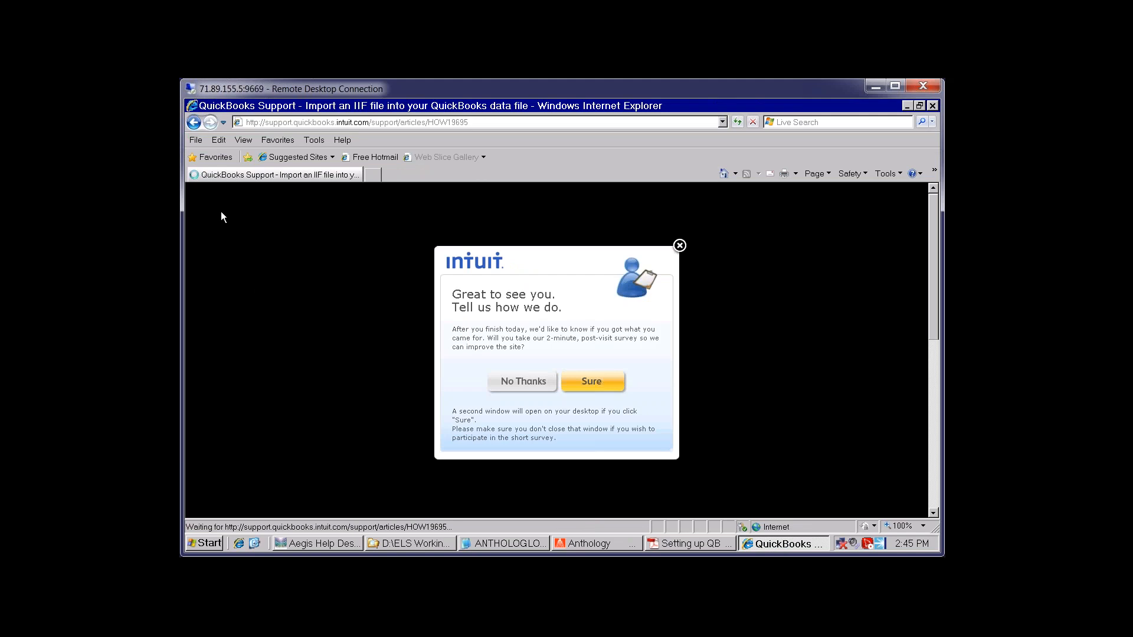
pyautogui.click(519, 382)
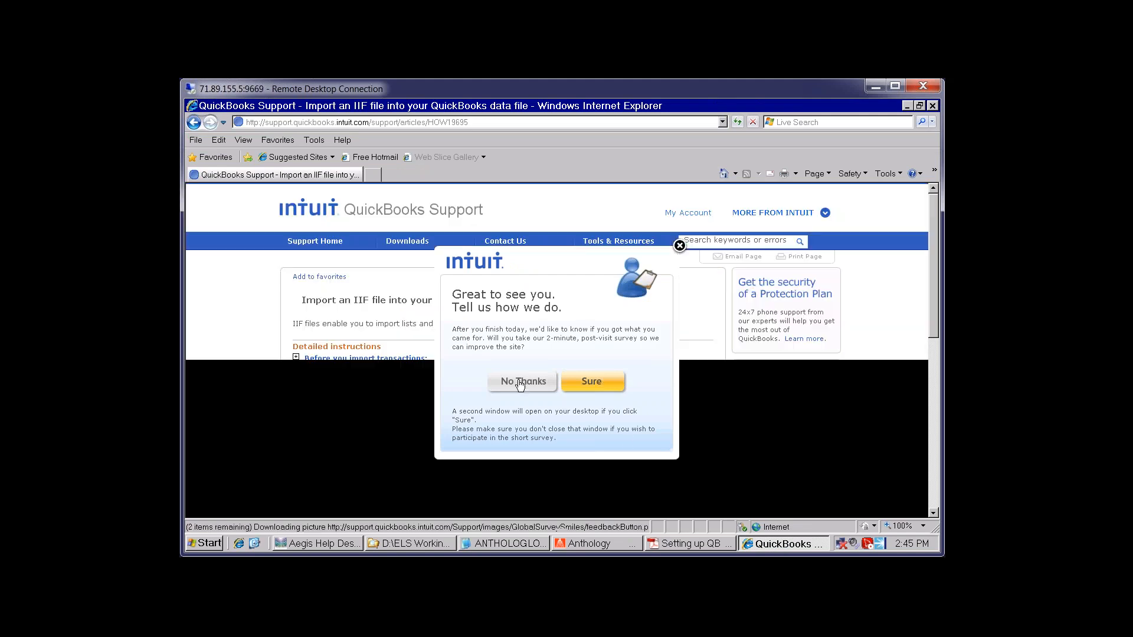
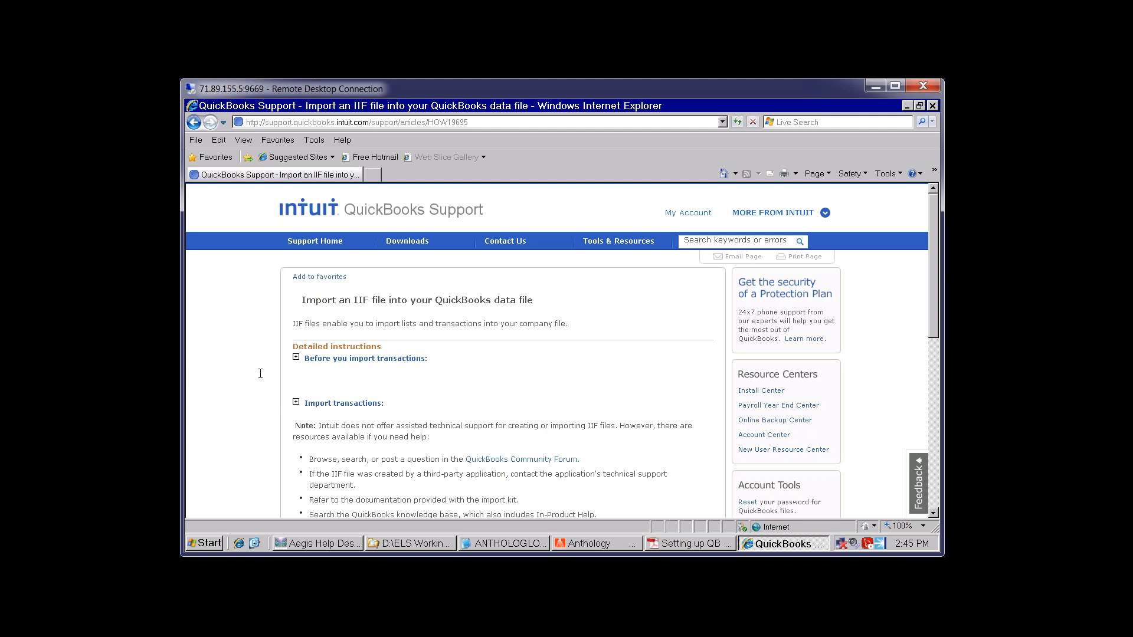
# Expand the 'Import transactions' steps in Intuit's QuickBooks IIF import article
pyautogui.click(430, 547)
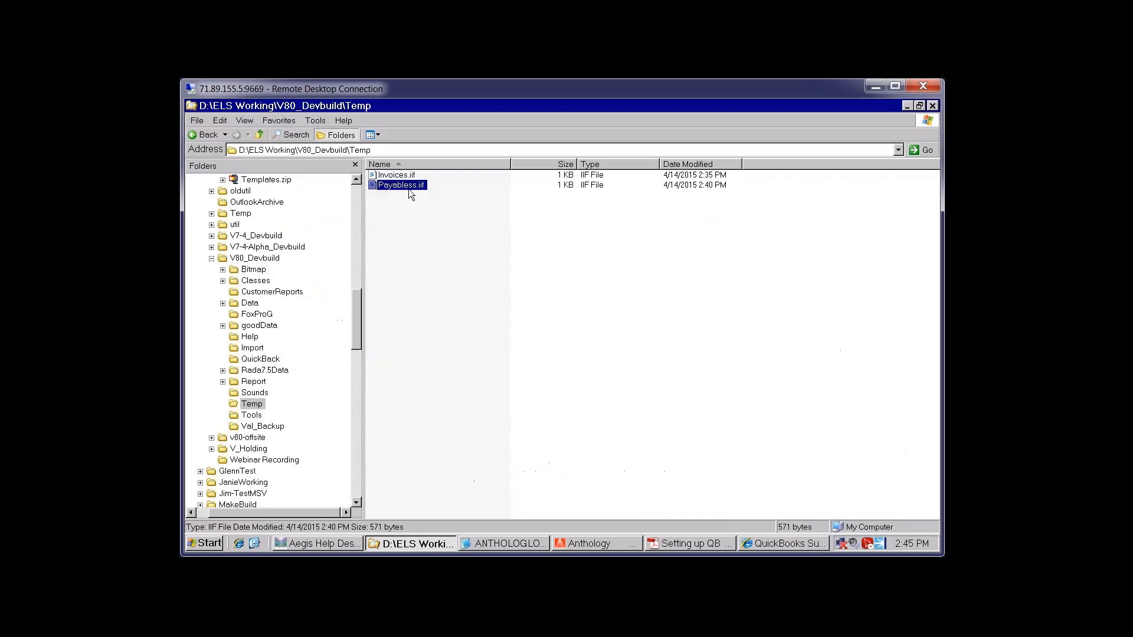
pyautogui.click(780, 544)
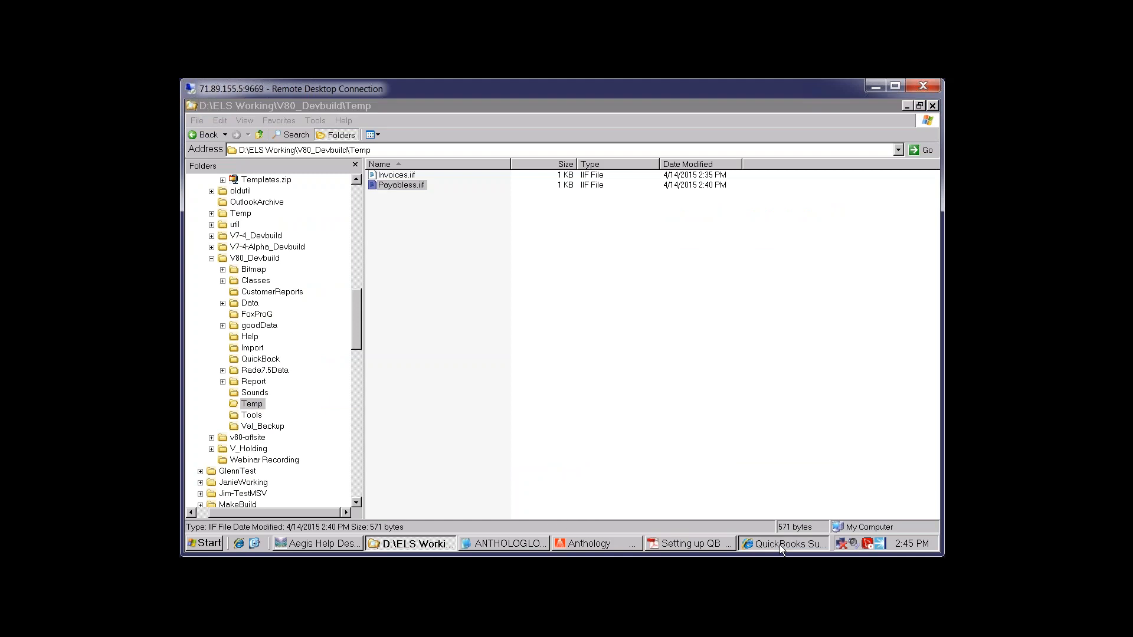
pyautogui.scroll(-5, 247, 387)
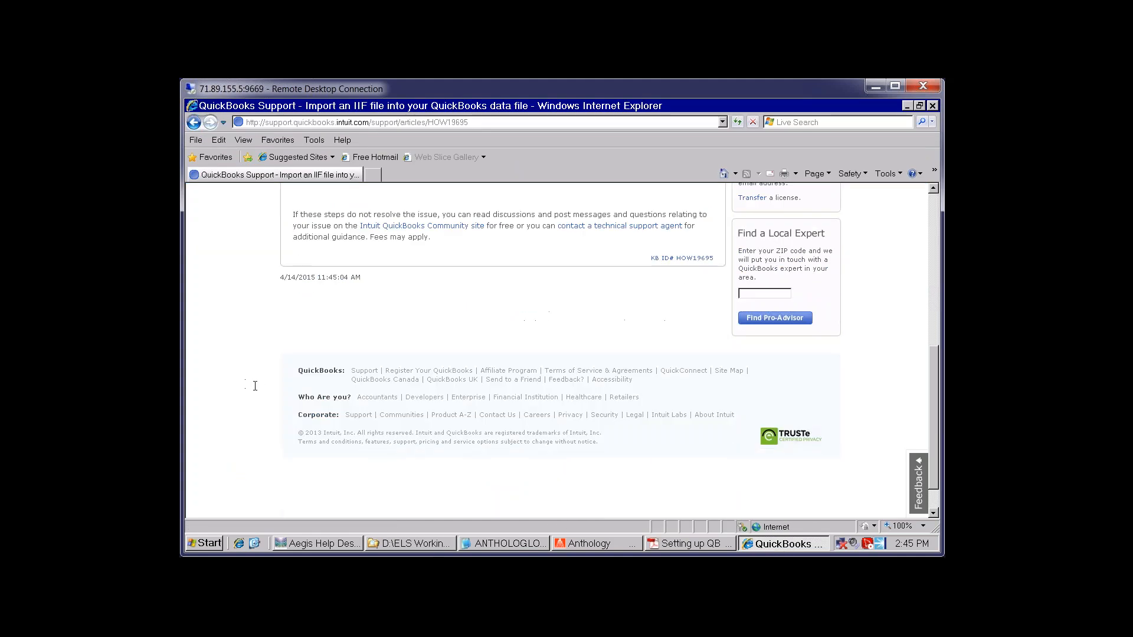
pyautogui.scroll(3, 253, 392)
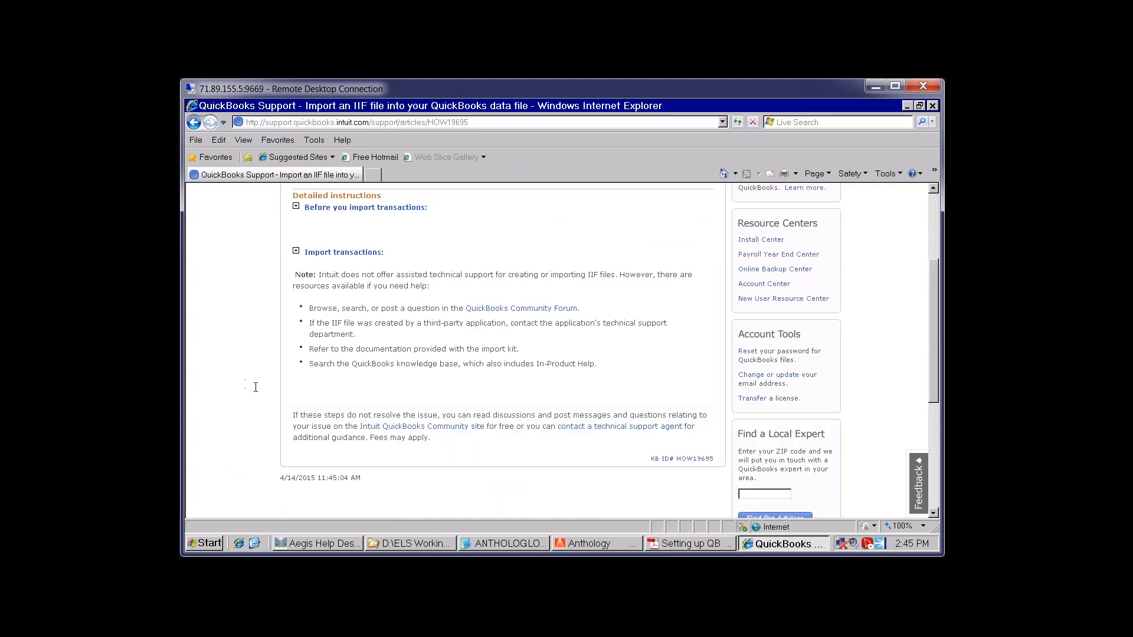
pyautogui.click(358, 253)
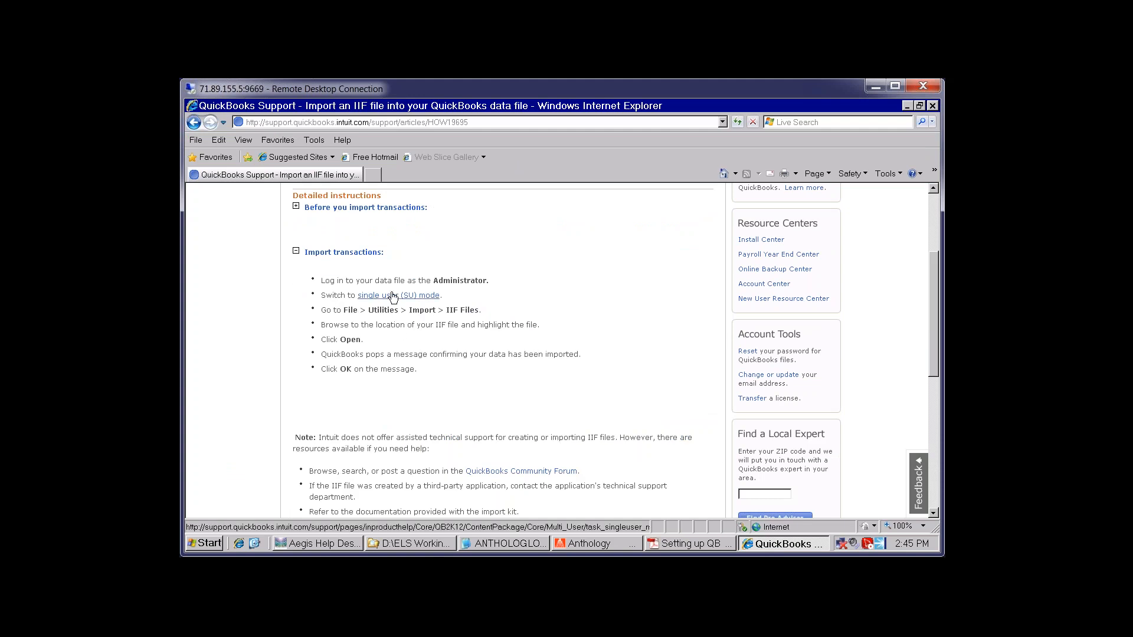
# Browse the Google results and the 'How to Import IIF Files' video, then return to the Temp folder
pyautogui.click(194, 122)
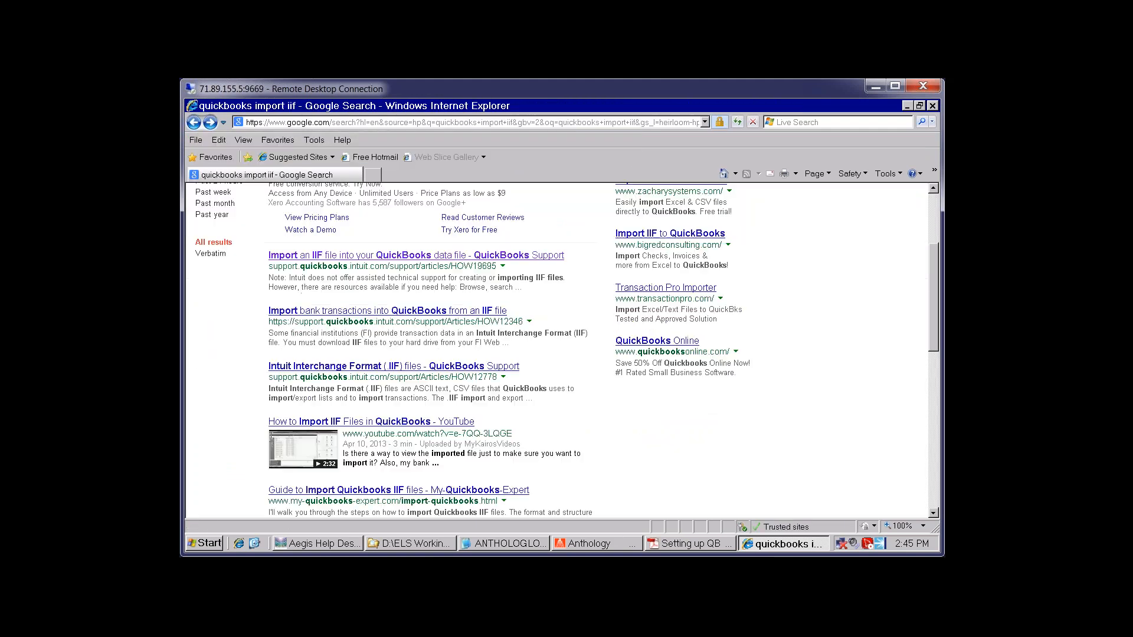
pyautogui.click(351, 422)
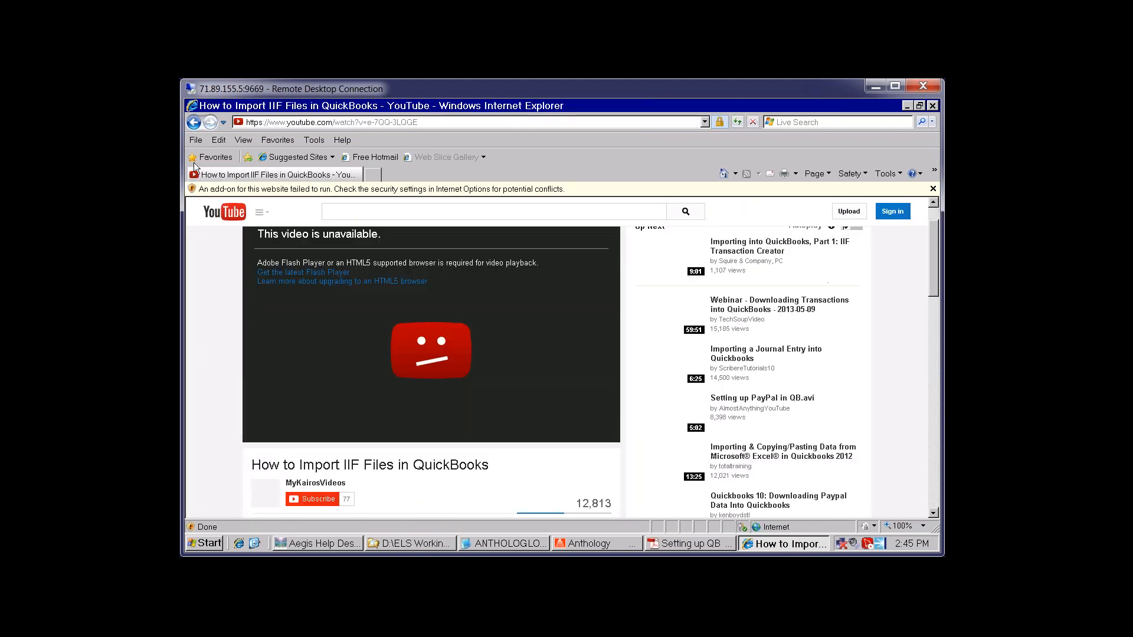
pyautogui.click(193, 122)
pyautogui.scroll(-2, 613, 458)
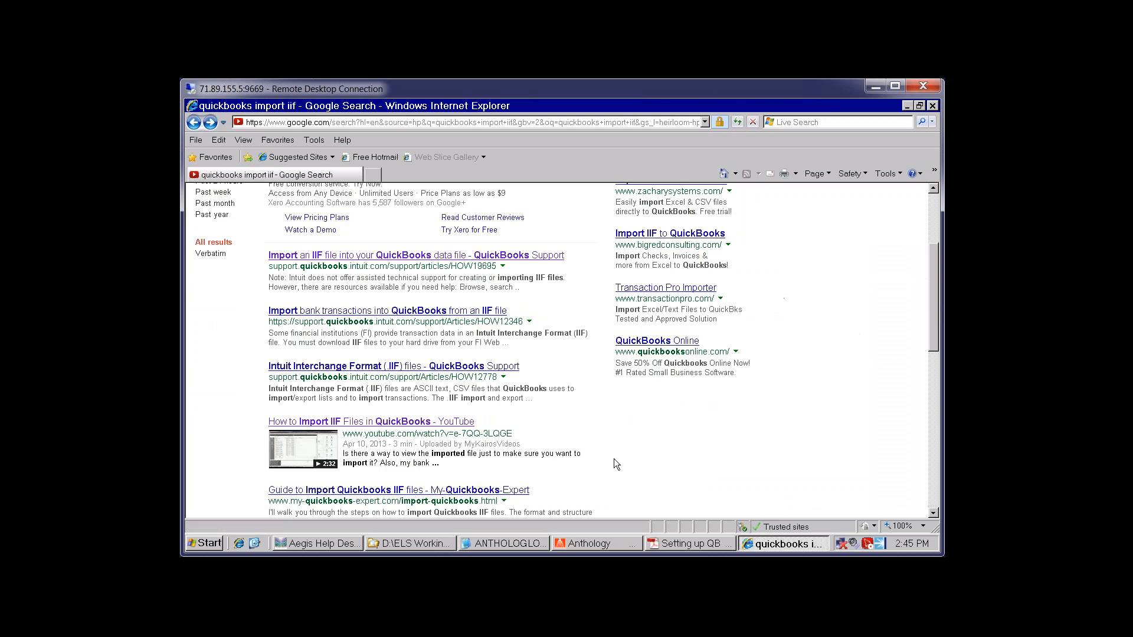
pyautogui.scroll(-3, 697, 466)
pyautogui.scroll(-1, 708, 461)
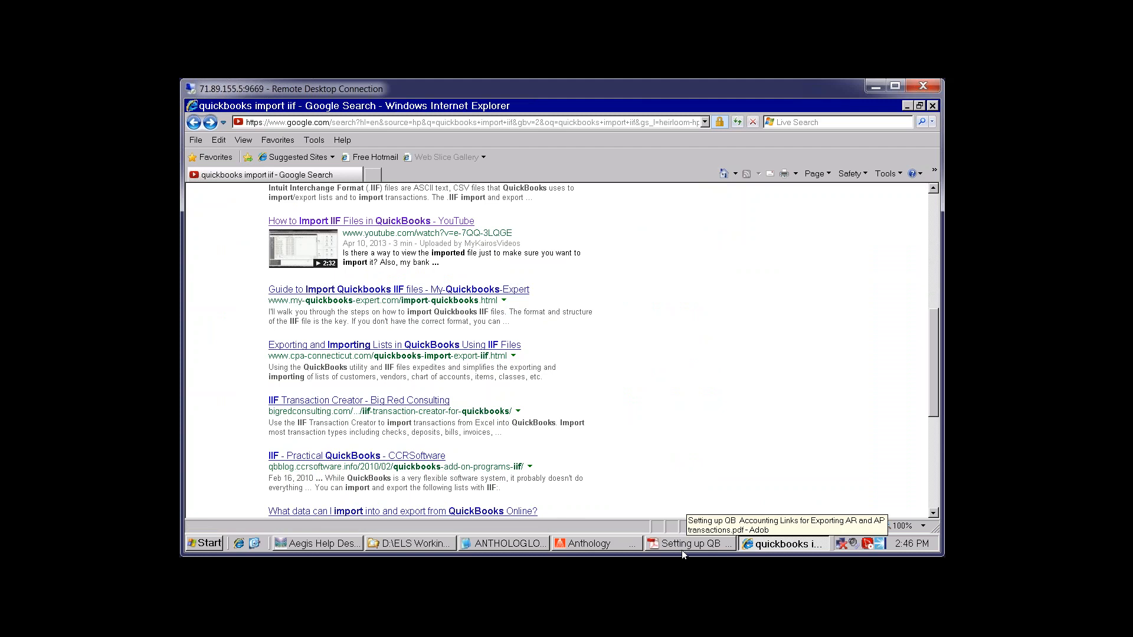
pyautogui.click(518, 540)
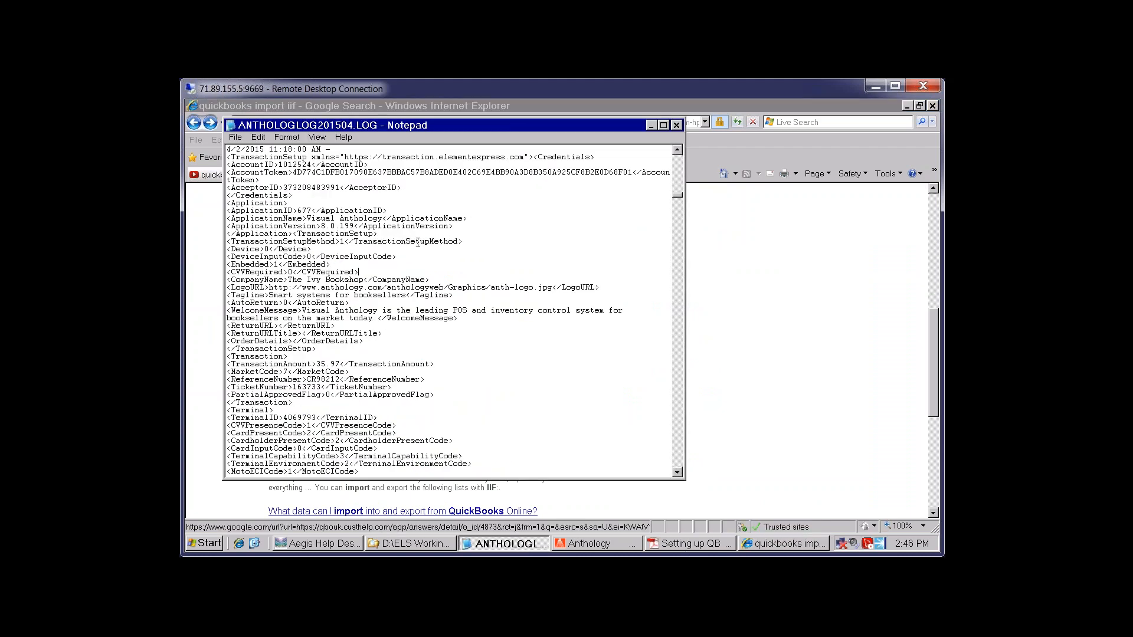
pyautogui.click(438, 539)
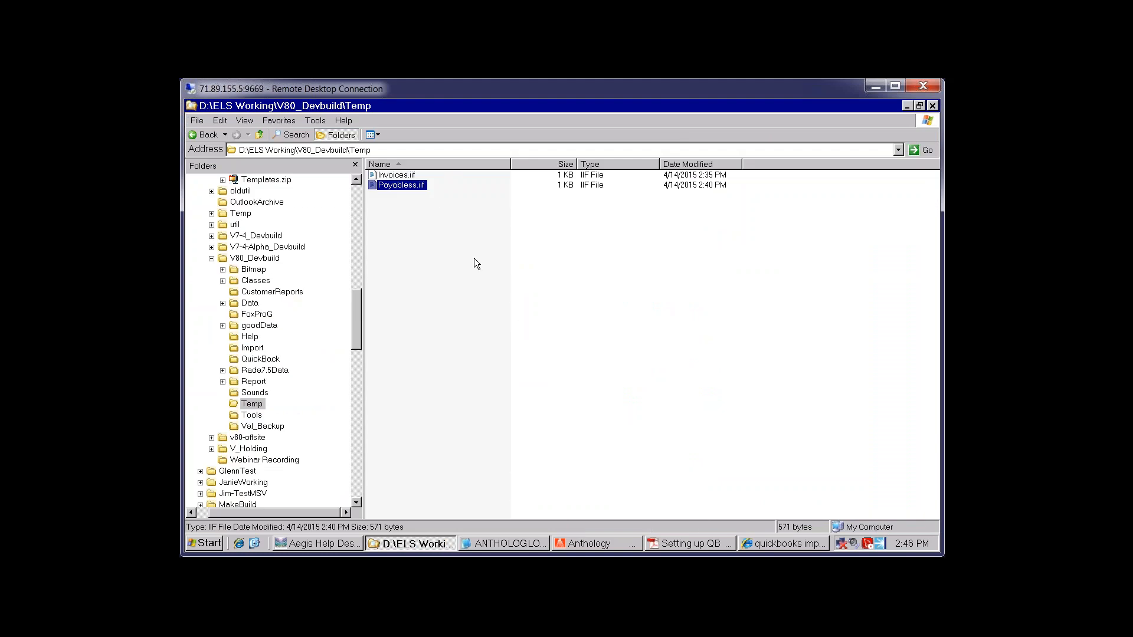
pyautogui.rightClick(408, 190)
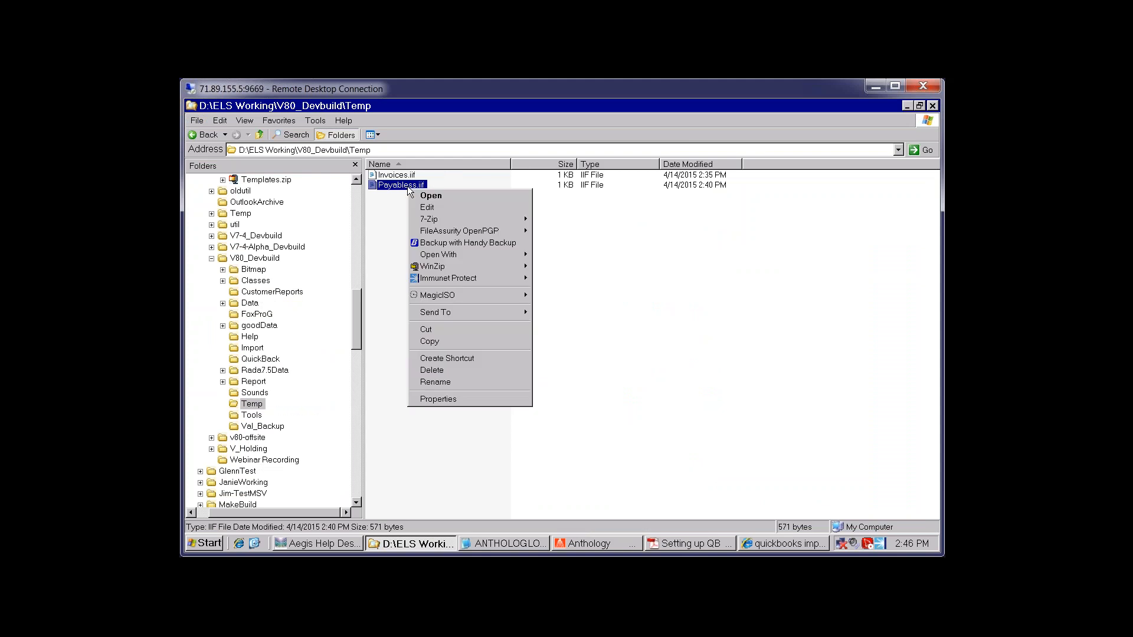
pyautogui.moveTo(443, 256)
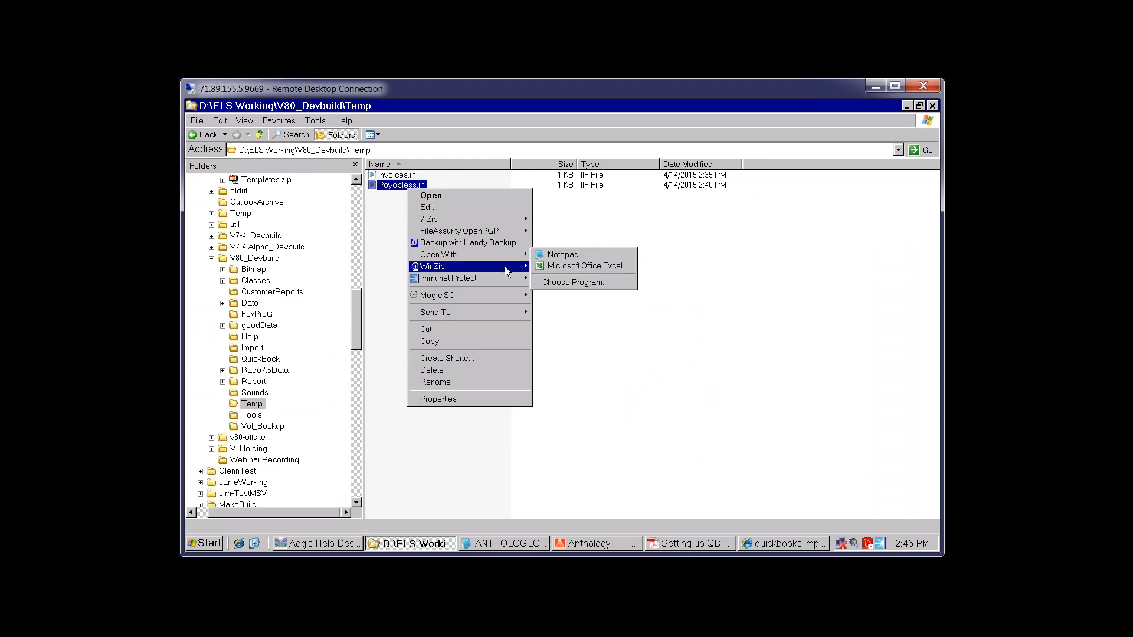
pyautogui.click(550, 254)
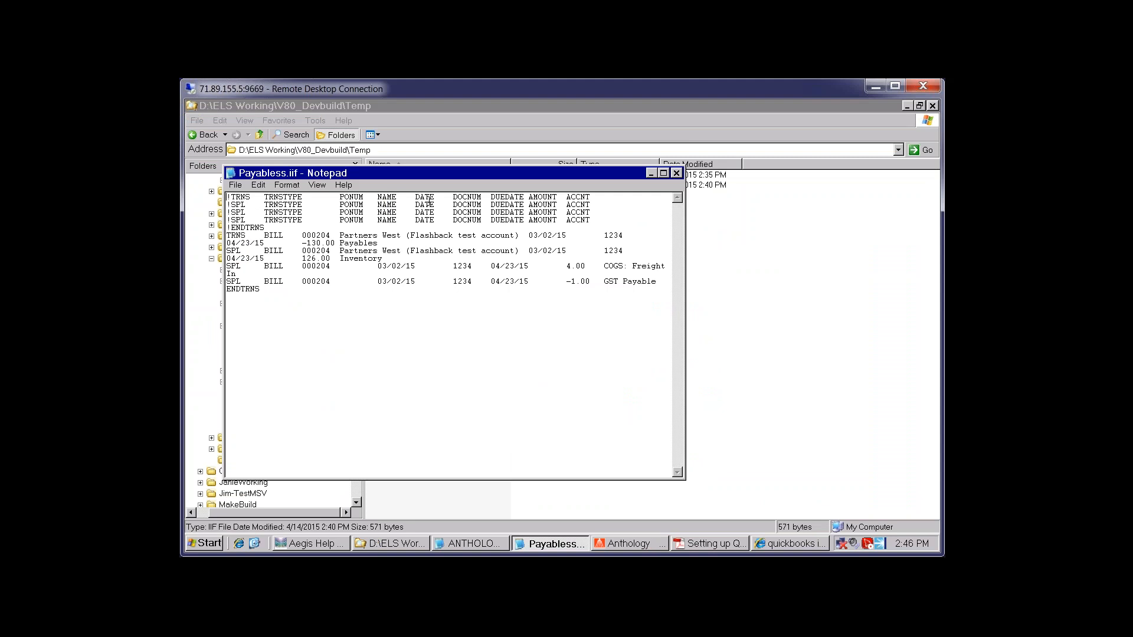
pyautogui.hotkey('shift', 'Down')
pyautogui.hotkey('shift', 'Down')
pyautogui.hotkey('shift', 'Down')
pyautogui.hotkey('shift', 'Down')
pyautogui.press('Down')
pyautogui.hotkey('shift', 'Down')
pyautogui.hotkey('shift', 'Down')
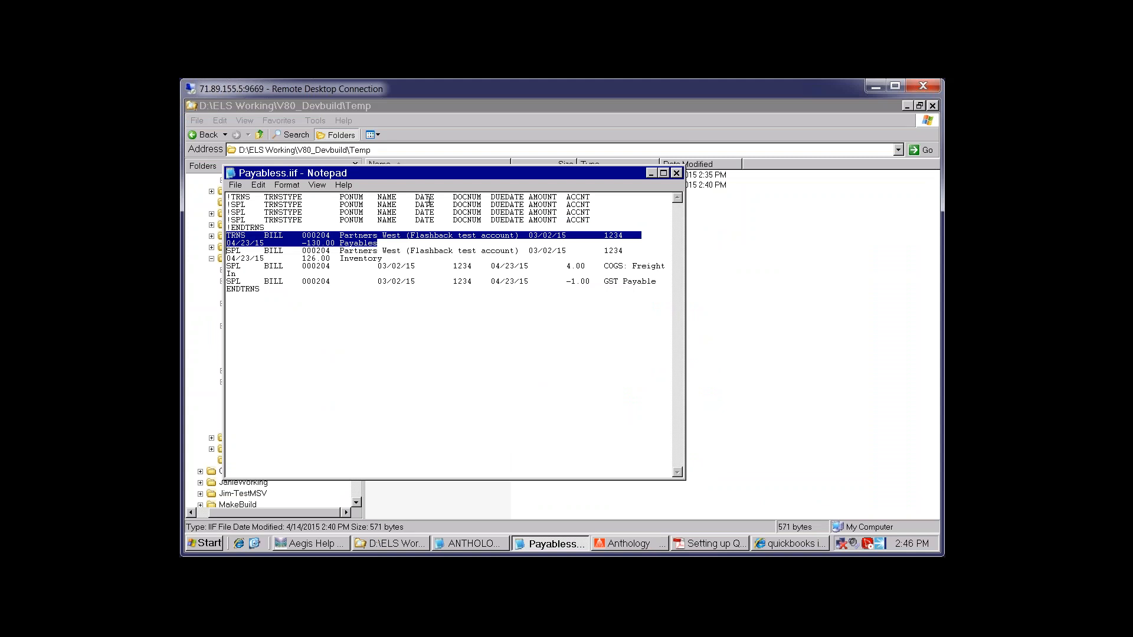
pyautogui.click(405, 300)
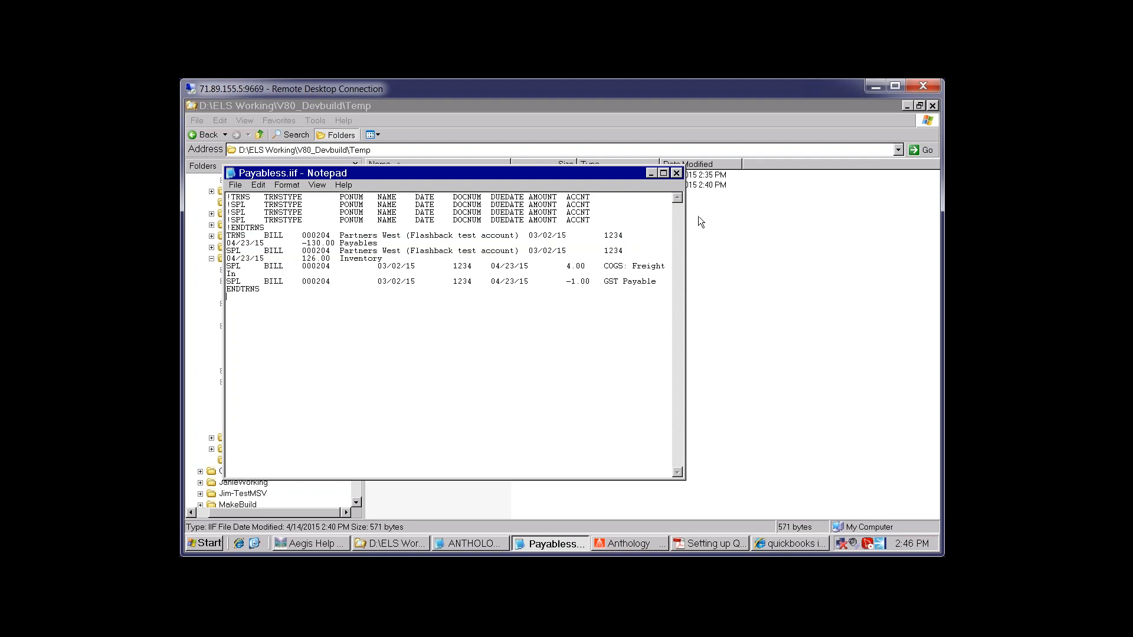
pyautogui.click(675, 175)
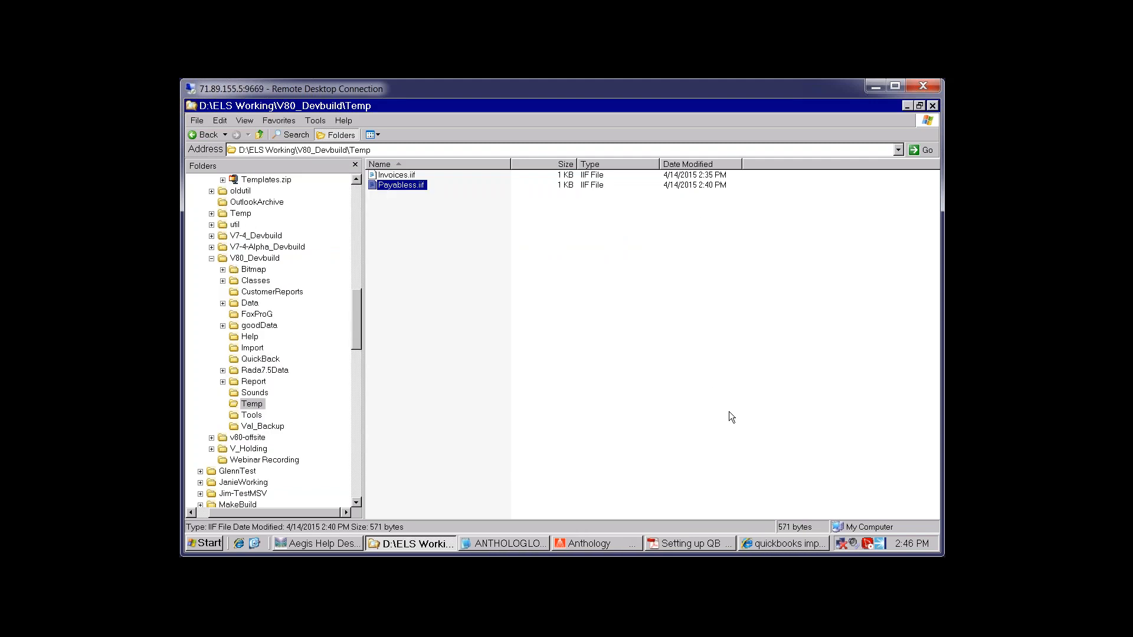
# Review the Payables account type in the QuickBooks accounting links guide, then return to Anthology's A/P Transactions
pyautogui.click(790, 544)
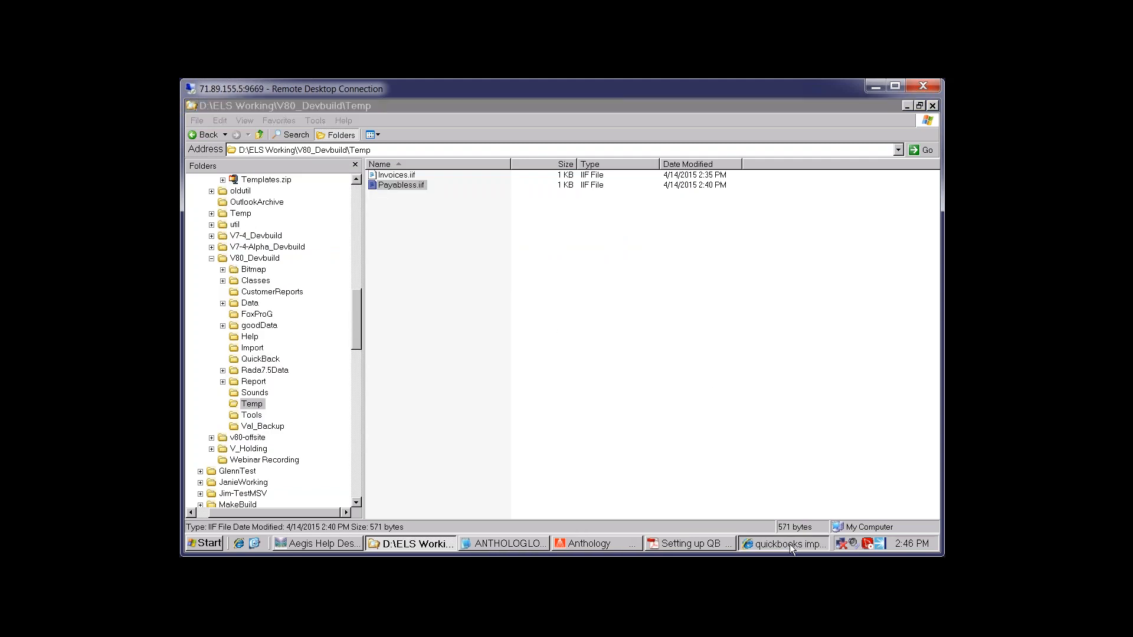
pyautogui.scroll(-5, 739, 411)
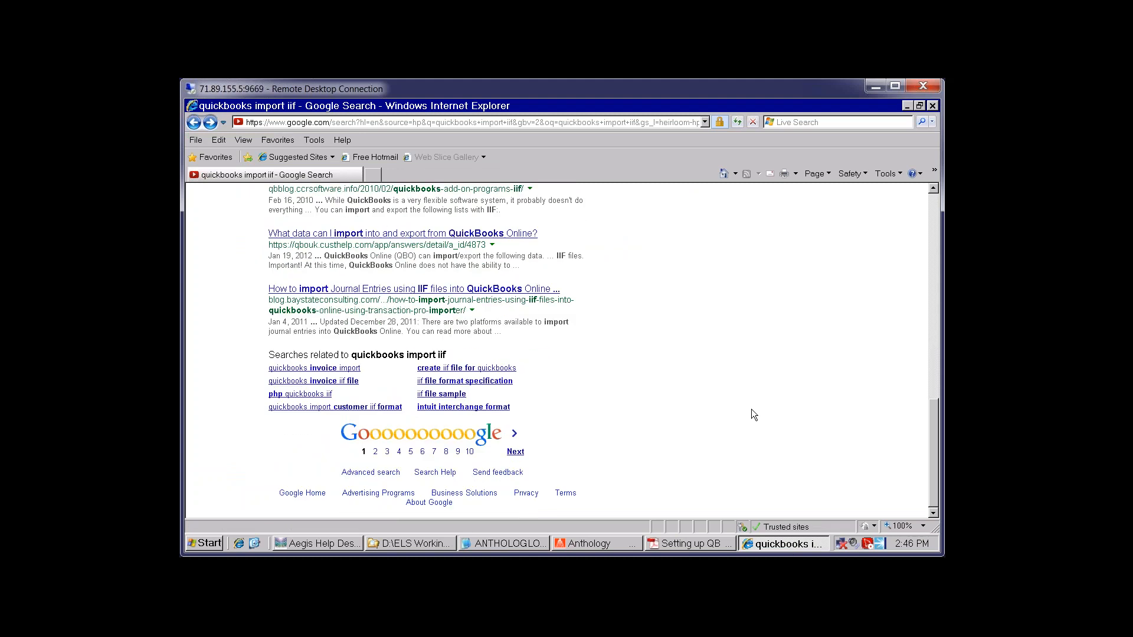
pyautogui.click(689, 544)
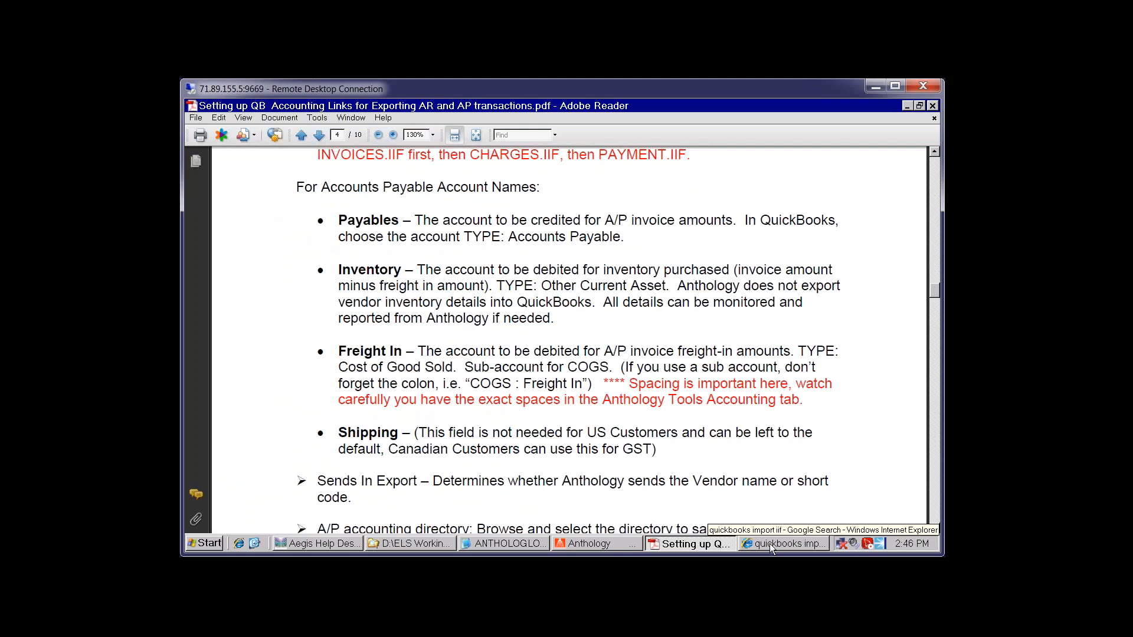
pyautogui.click(626, 237)
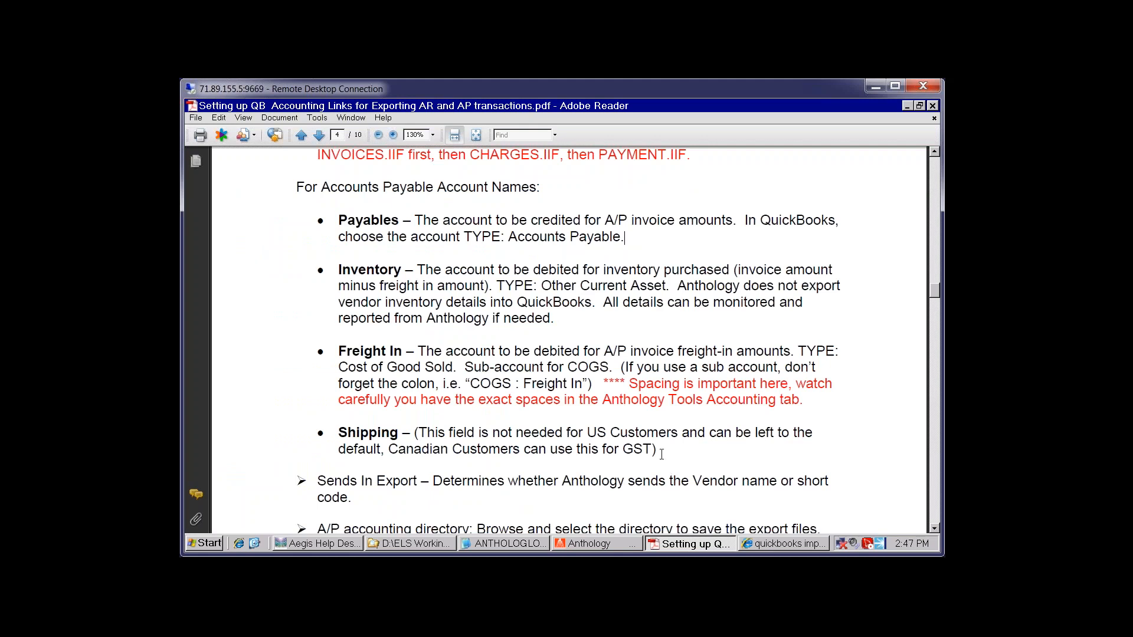
pyautogui.click(603, 545)
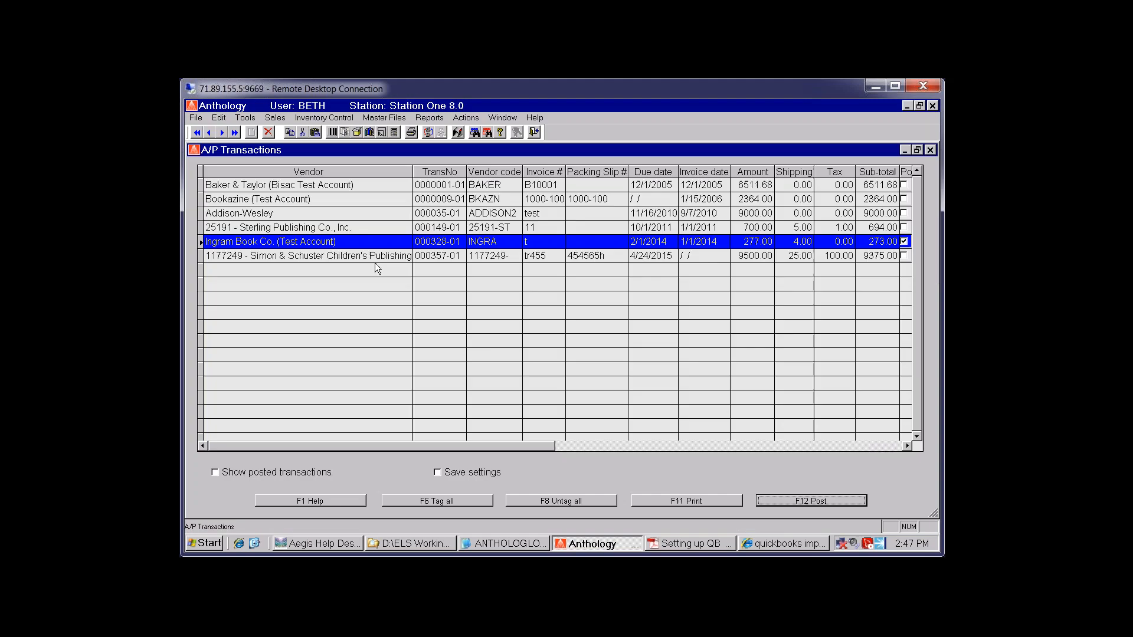
# Inspect the duplicate Prentice Hall vendors PRENTIC2 and PRENTIC3, then close the Vendor and A/P Transactions windows
pyautogui.click(313, 200)
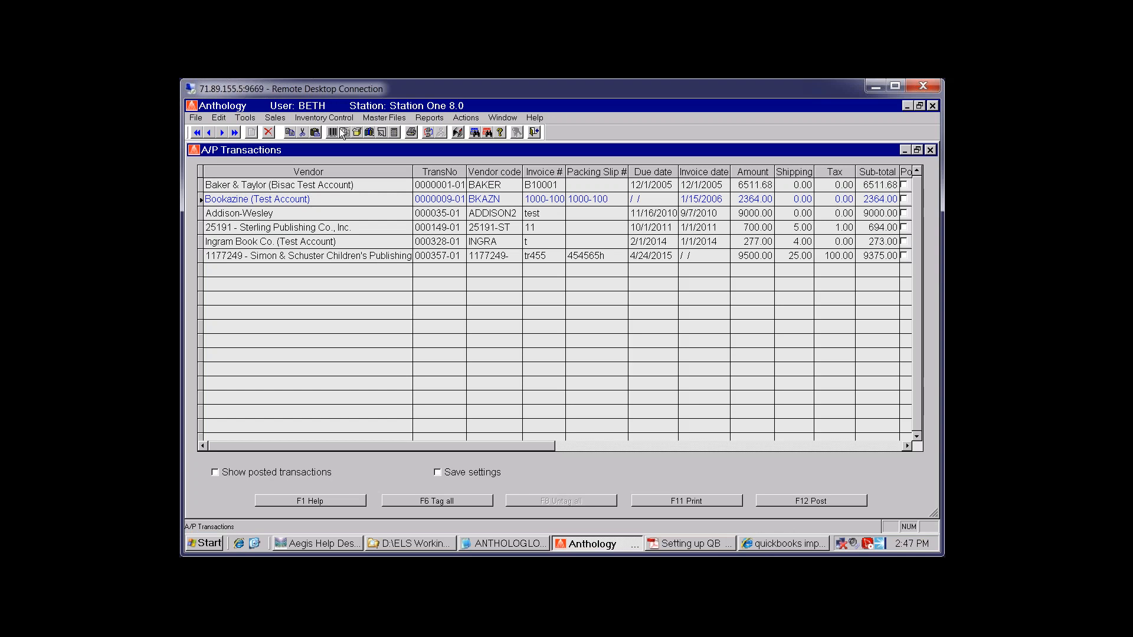
pyautogui.click(374, 117)
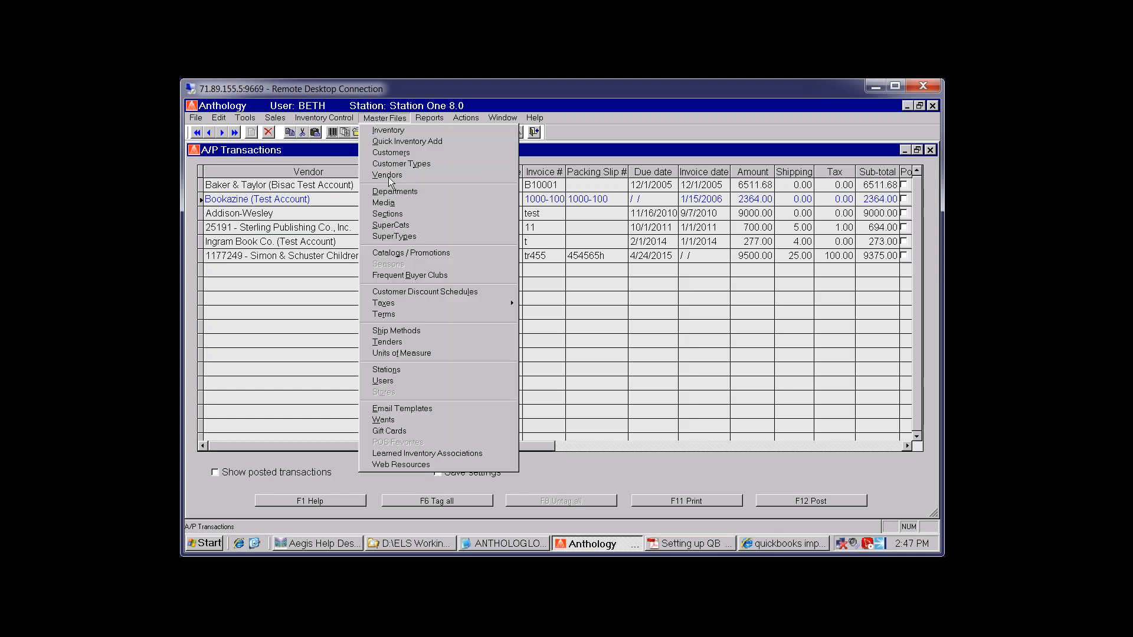
pyautogui.click(389, 177)
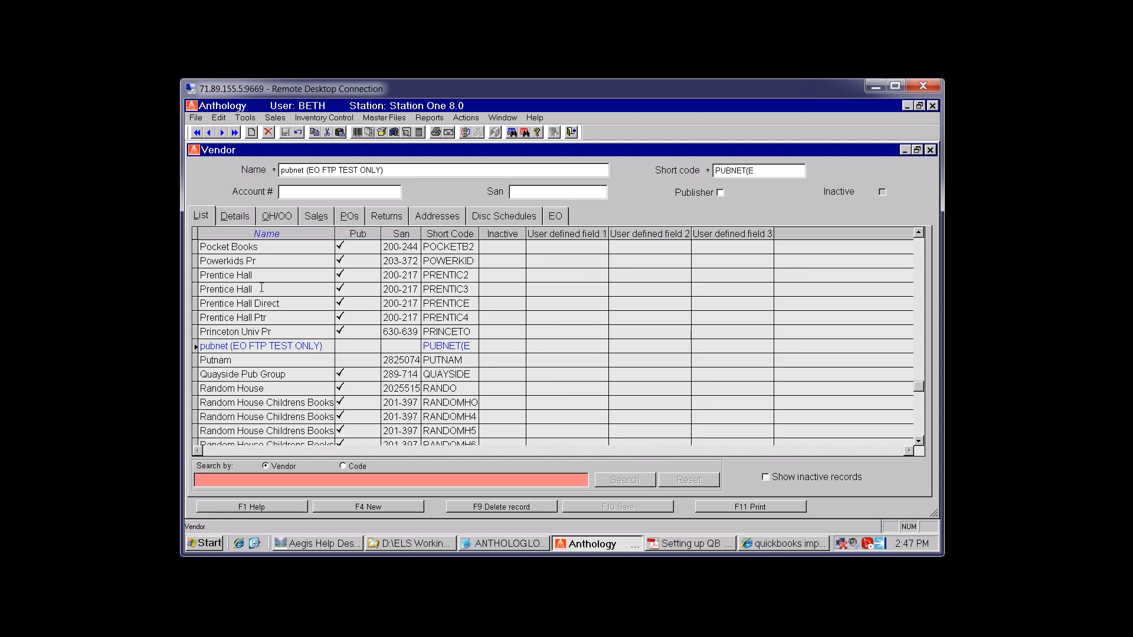
pyautogui.click(267, 275)
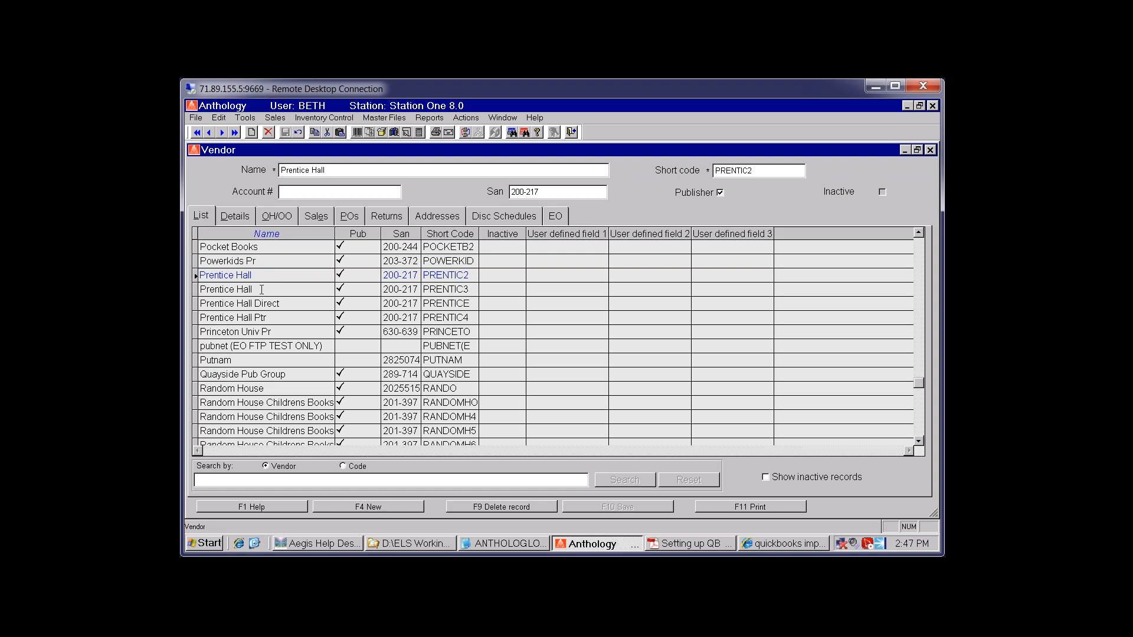
pyautogui.click(262, 289)
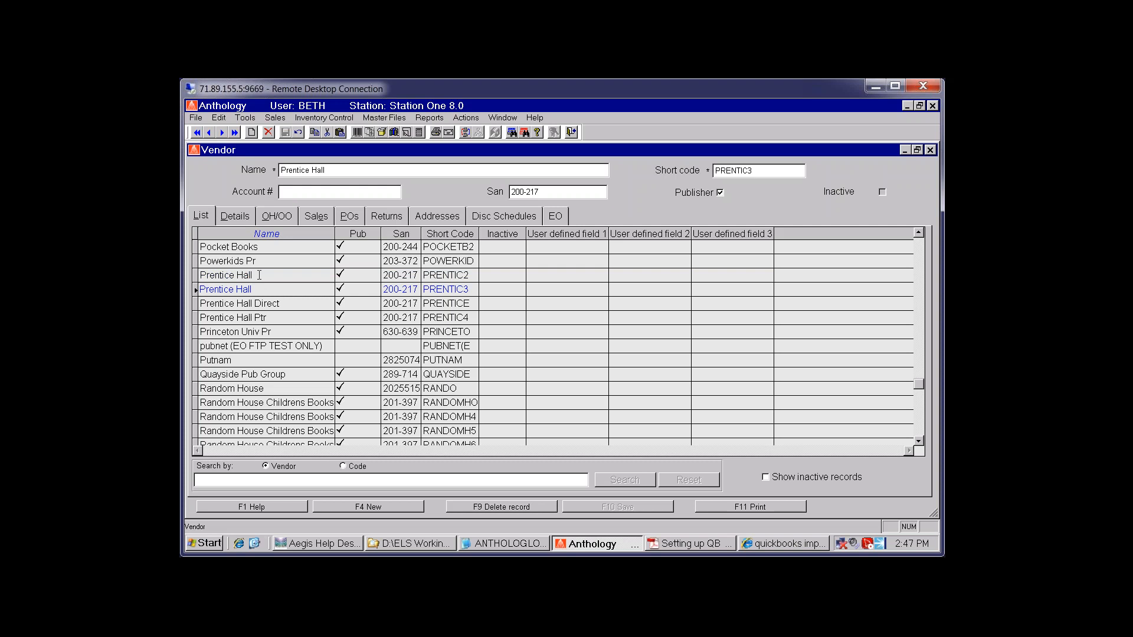
pyautogui.click(930, 151)
pyautogui.click(931, 151)
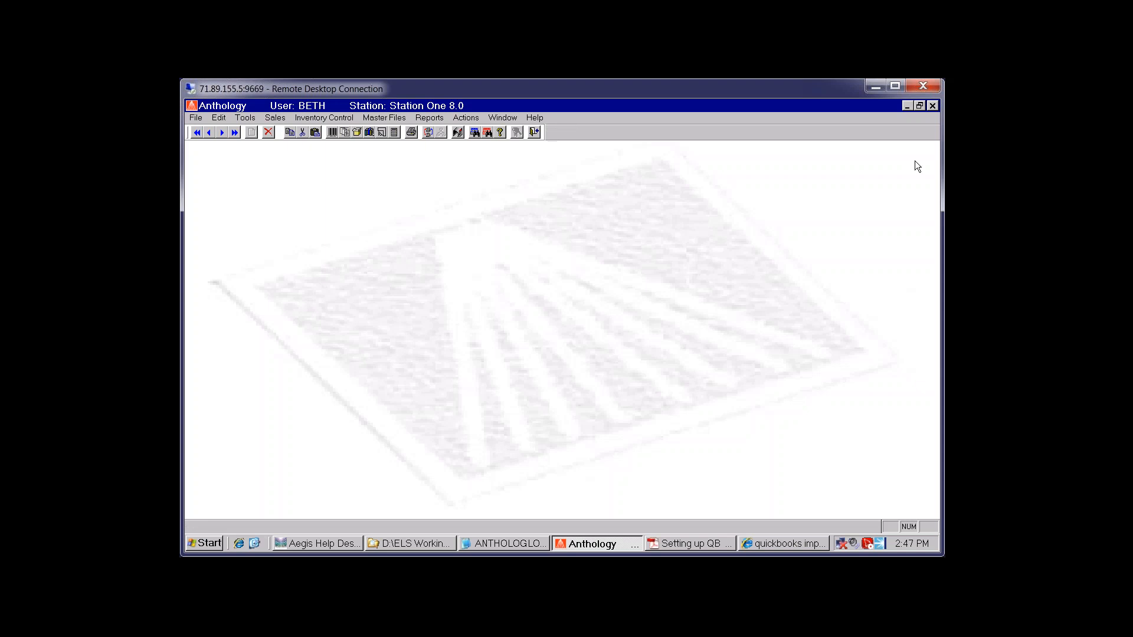
# Start the QuickBooks vendor export and name the file anthologyvendor
pyautogui.click(245, 120)
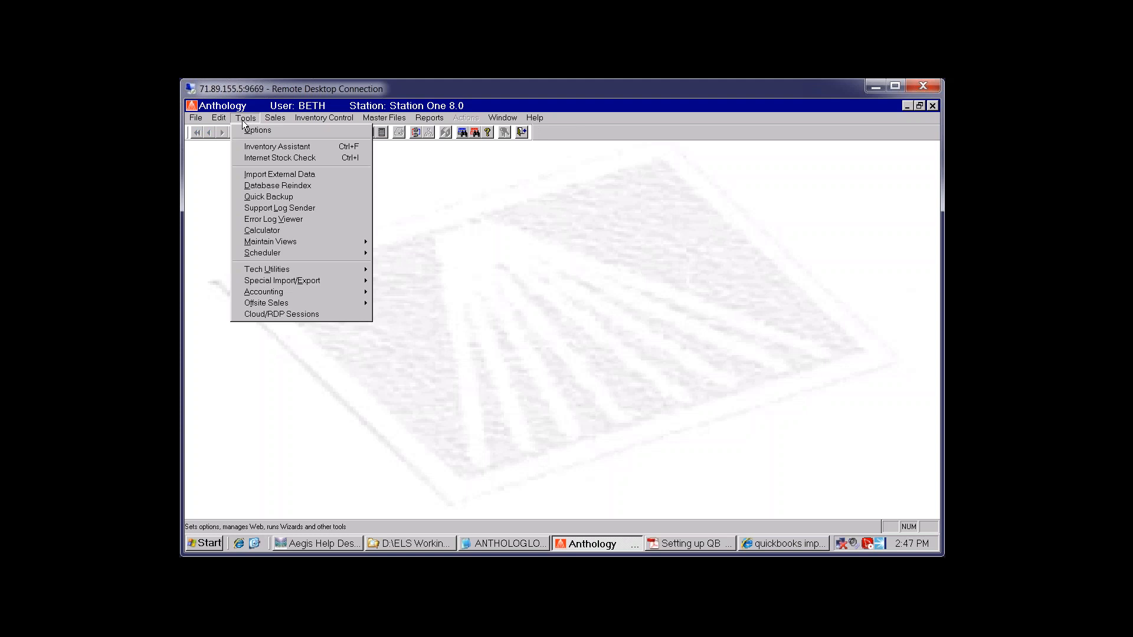
pyautogui.moveTo(291, 271)
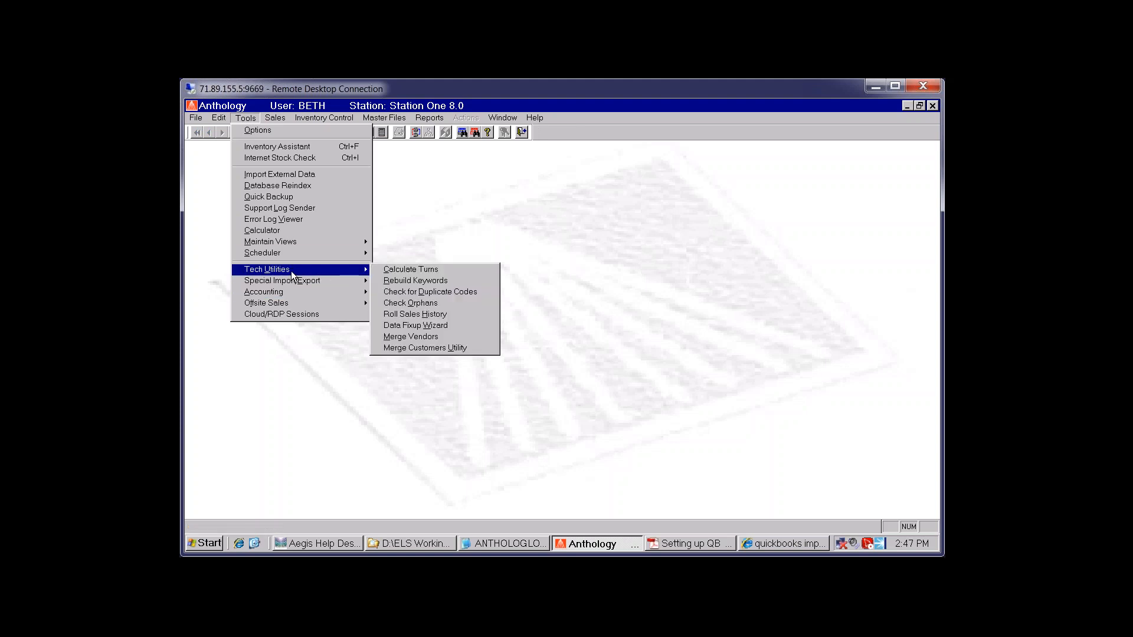
pyautogui.moveTo(284, 291)
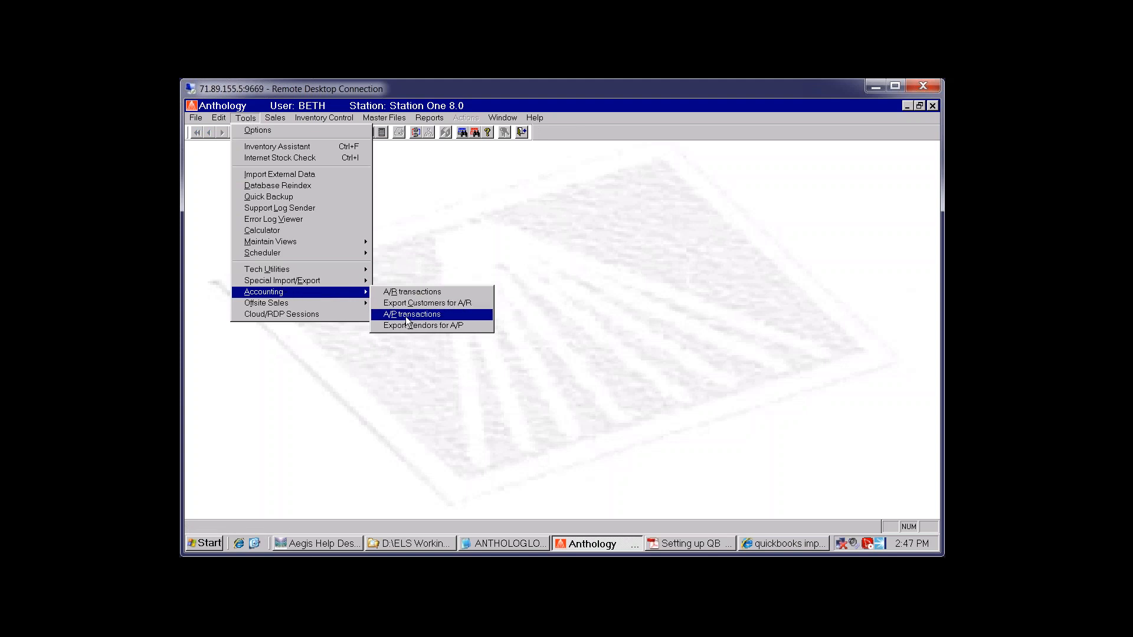
pyautogui.click(465, 326)
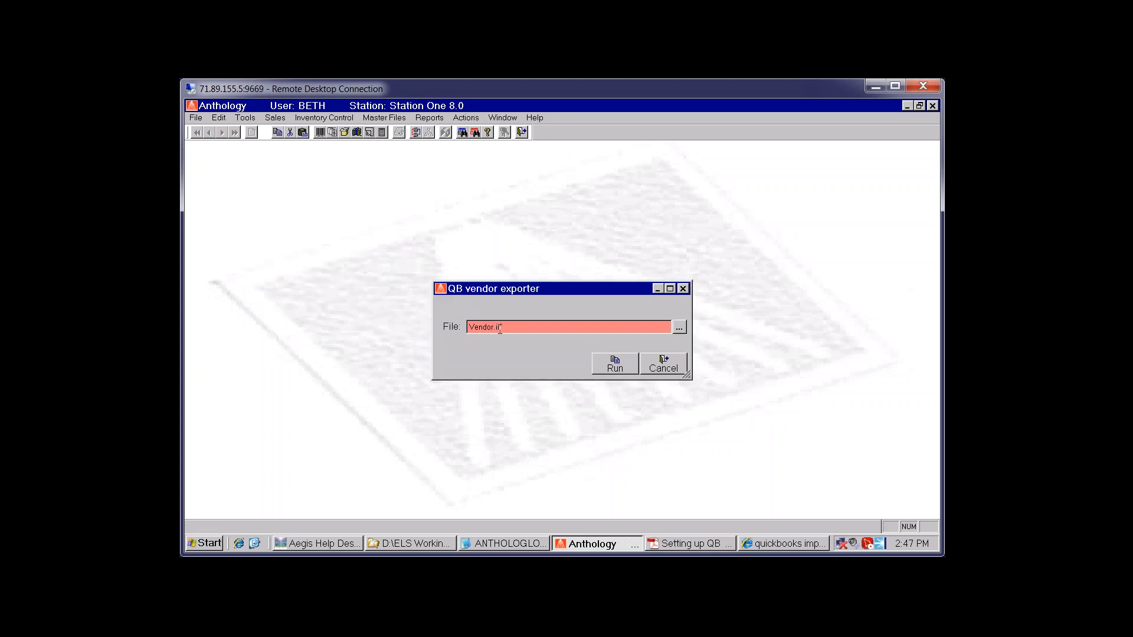
pyautogui.write('Antholgy')
pyautogui.press('Left')
pyautogui.press('Left')
pyautogui.write('o')
# Save anthologyvendor.iif into the Temp folder, run the exporter, and close it
pyautogui.click(678, 329)
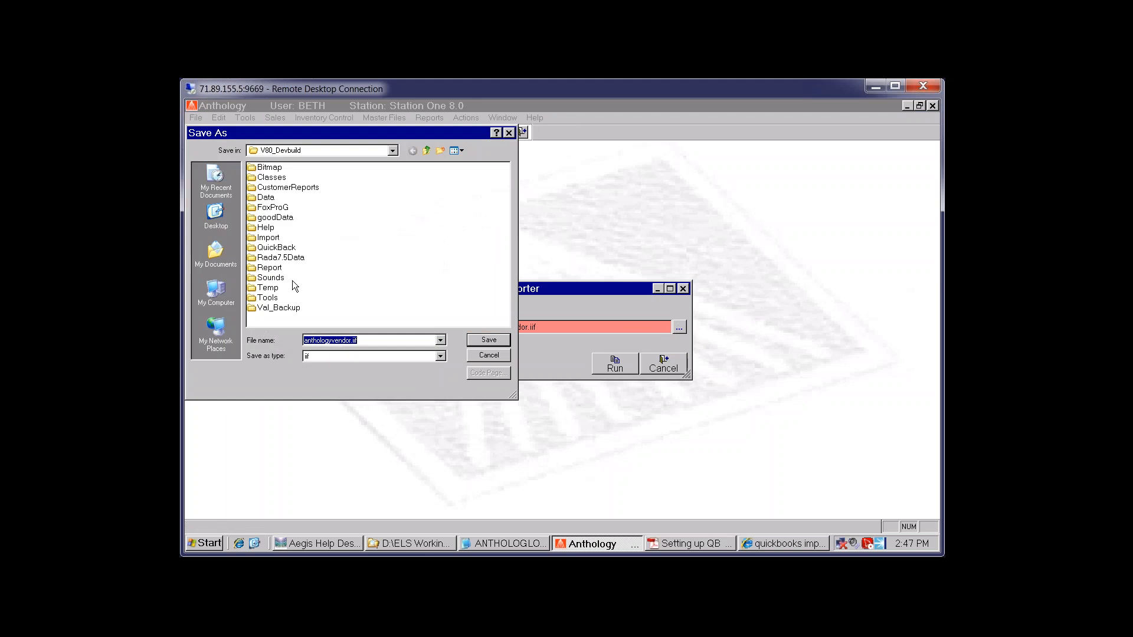
pyautogui.doubleClick(275, 287)
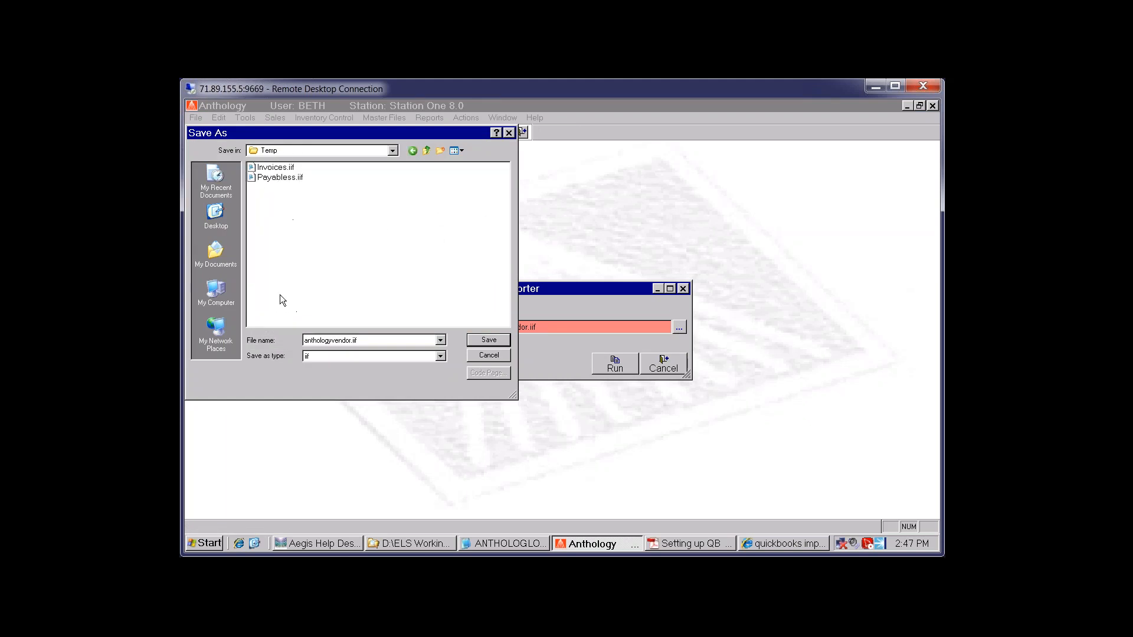
pyautogui.click(499, 340)
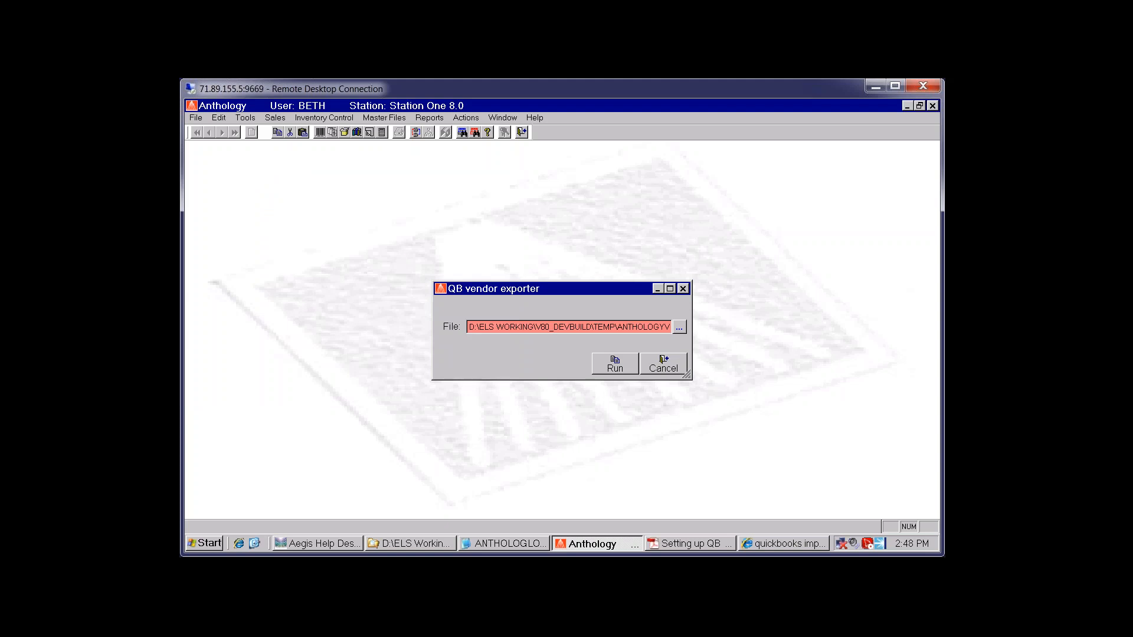
pyautogui.click(610, 365)
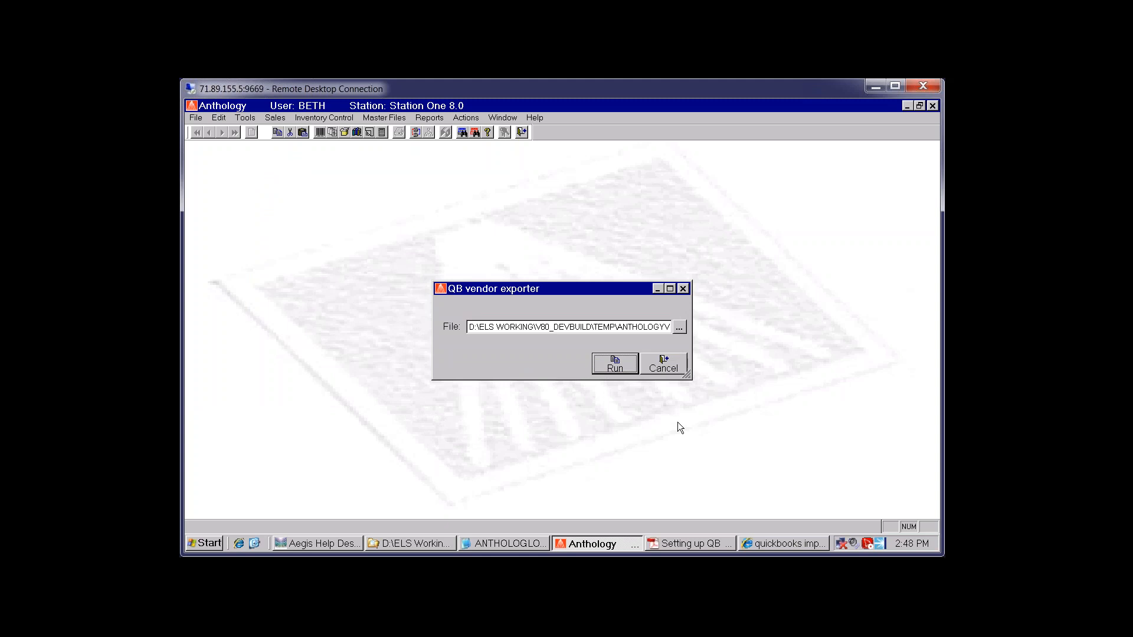
pyautogui.click(663, 368)
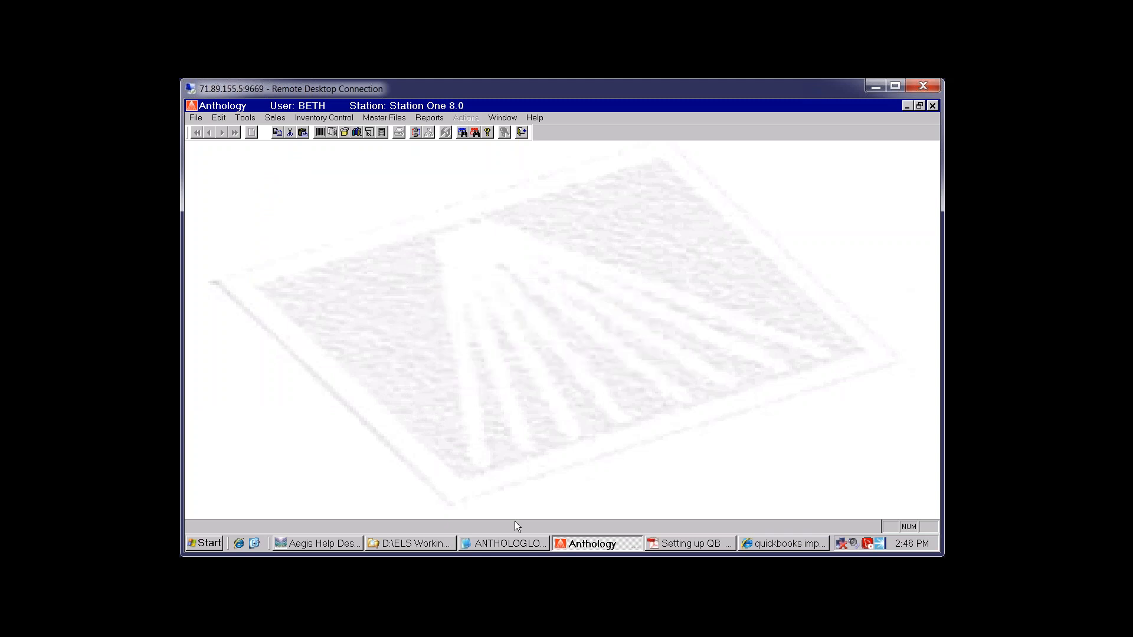
pyautogui.click(423, 545)
# Open ANTHOLOGYVENDOR.IIF in a widened Notepad window with Word Wrap turned off
pyautogui.click(415, 195)
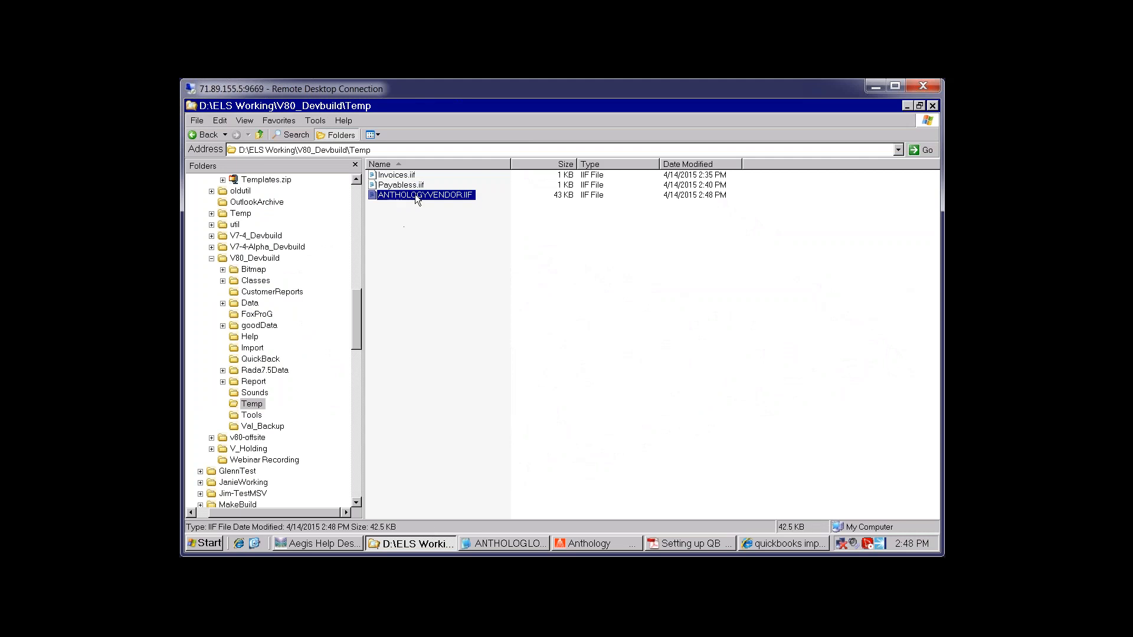
pyautogui.rightClick(416, 194)
pyautogui.moveTo(463, 261)
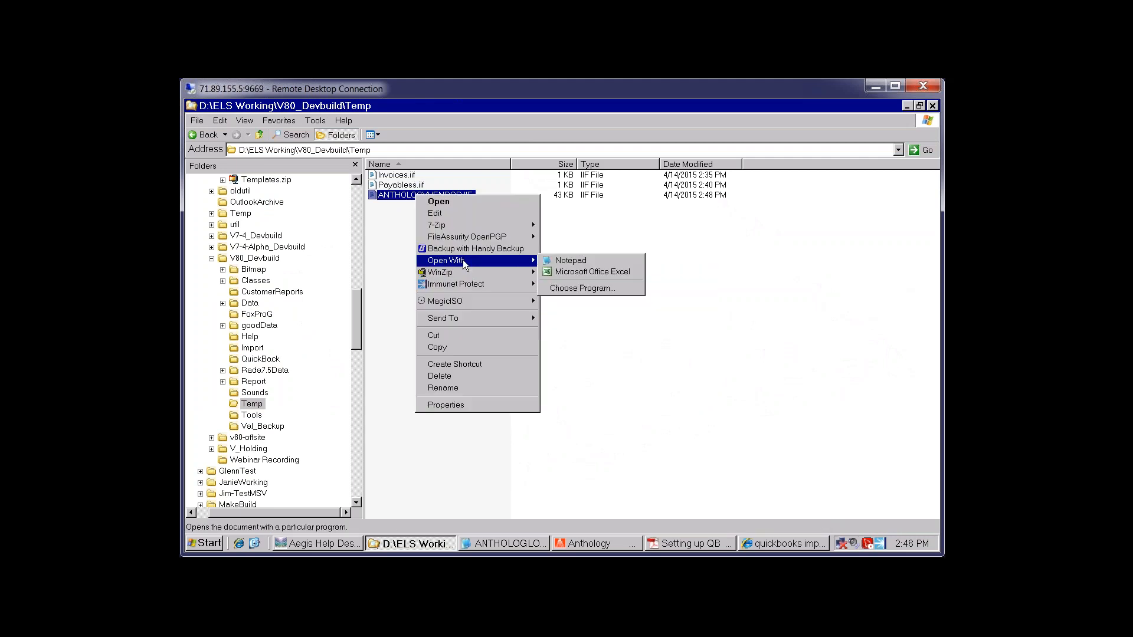
pyautogui.click(570, 260)
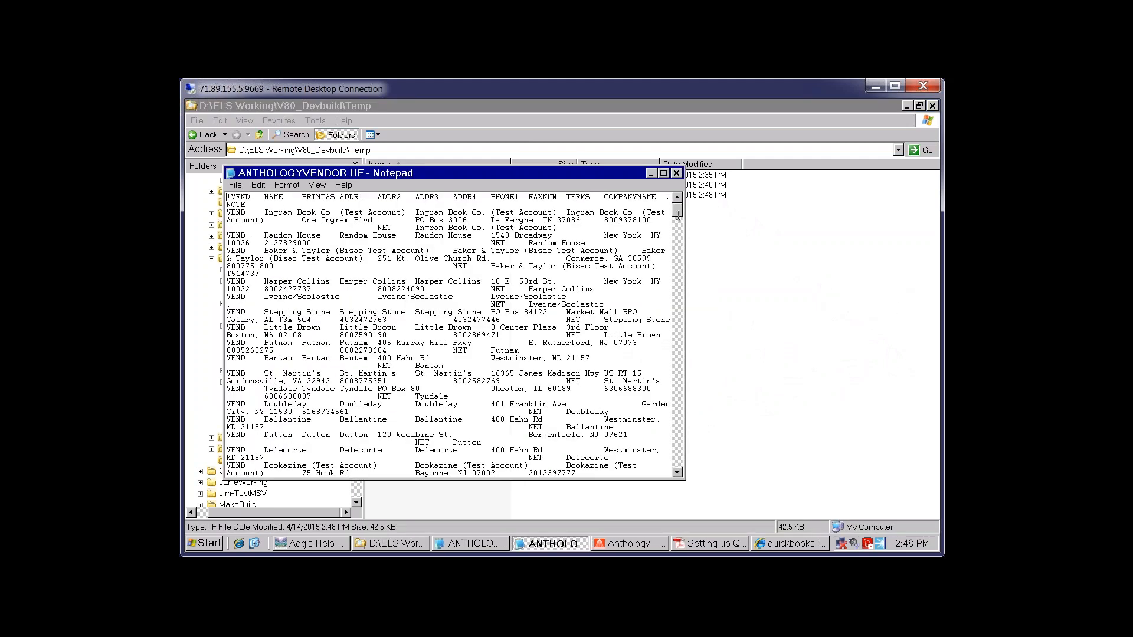
pyautogui.moveTo(686, 225); pyautogui.dragTo(858, 231)
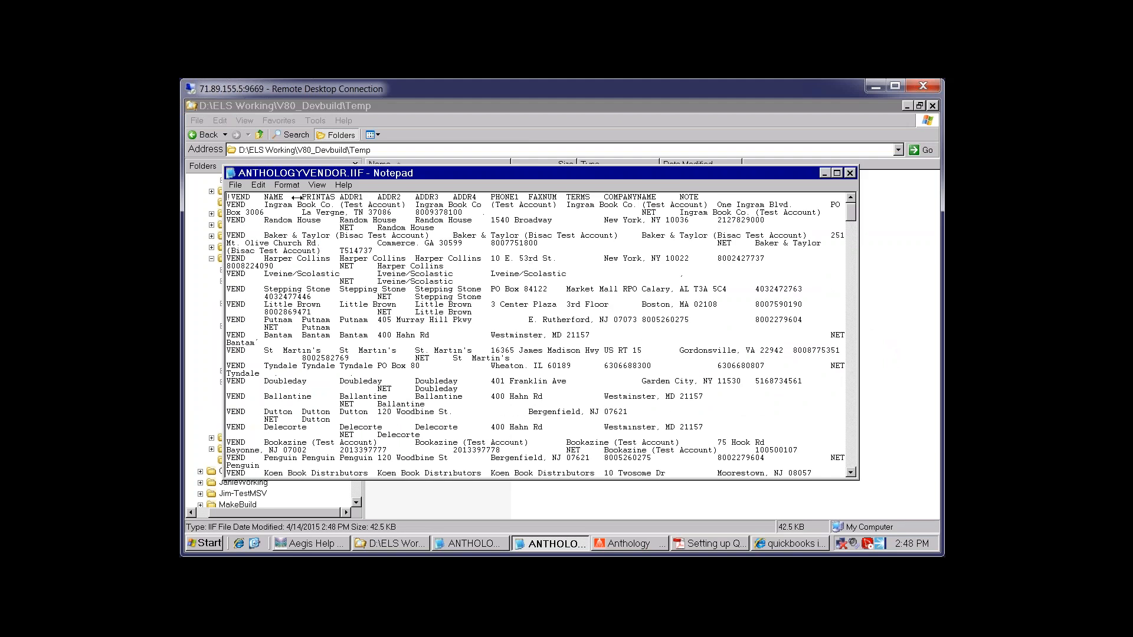
pyautogui.click(288, 185)
pyautogui.click(301, 198)
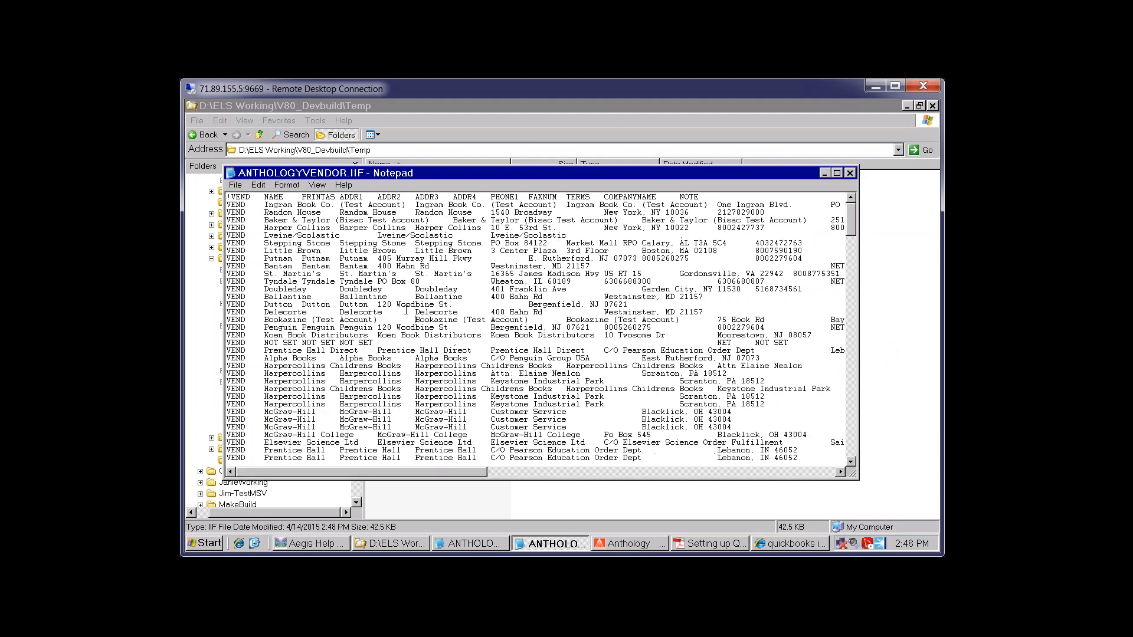
pyautogui.scroll(-2, 406, 307)
pyautogui.scroll(-1, 406, 306)
pyautogui.scroll(2, 406, 307)
# Point out the Harper Collins, Baker & Taylor, Putnam, Dutton, McGraw-Hill and Harpercollins vendor lines
pyautogui.click(329, 228)
pyautogui.click(332, 220)
pyautogui.click(331, 258)
pyautogui.click(331, 305)
pyautogui.click(322, 413)
pyautogui.scroll(-2, 329, 405)
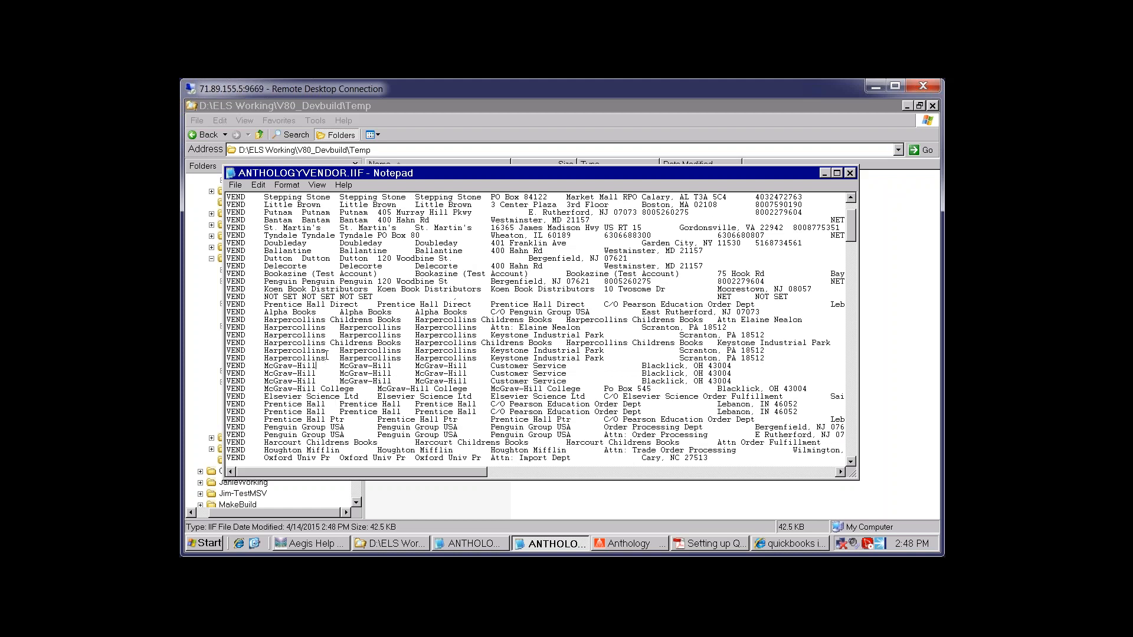
pyautogui.click(329, 359)
pyautogui.click(340, 336)
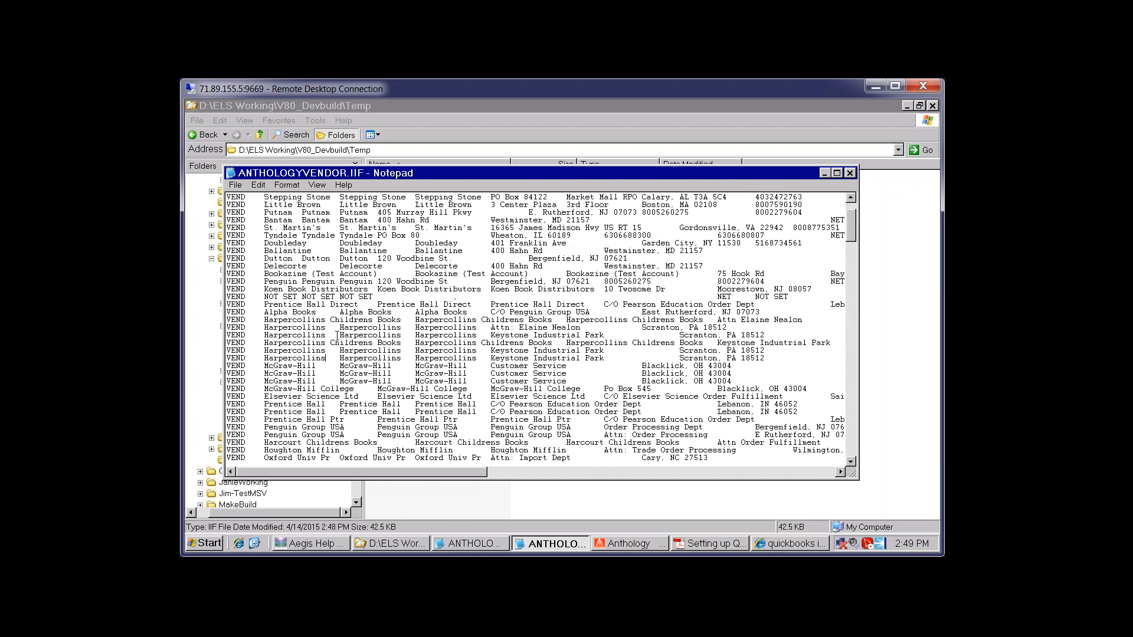
pyautogui.click(608, 546)
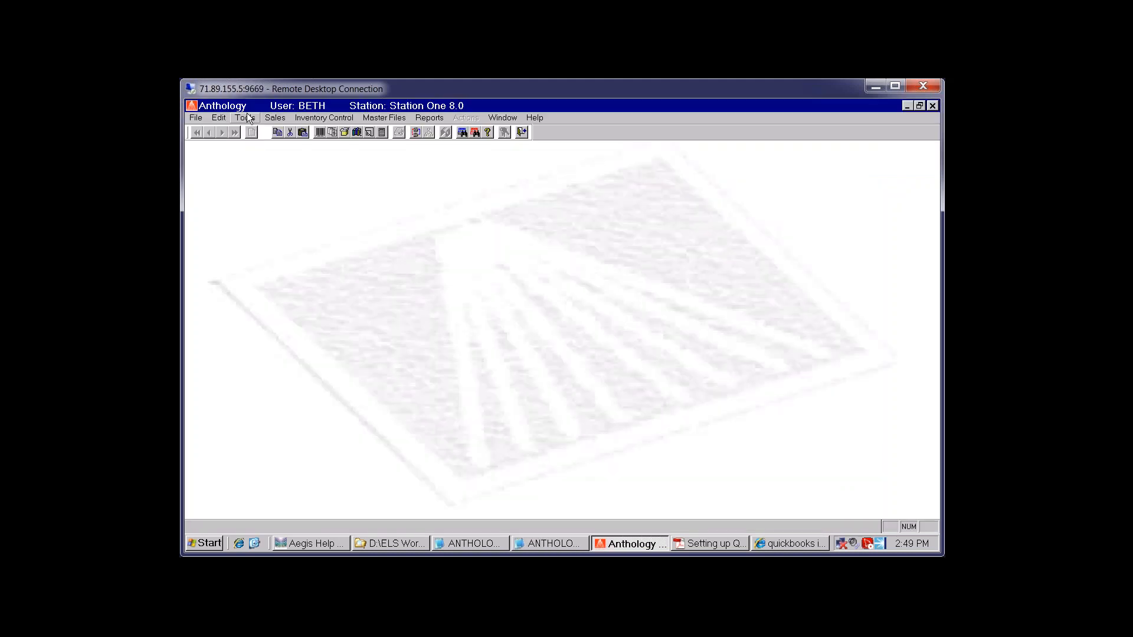
# Open Anthology's A/P transactions list and tag the Ingram Book Co. and Sterling Publishing bills
pyautogui.click(247, 118)
pyautogui.moveTo(285, 293)
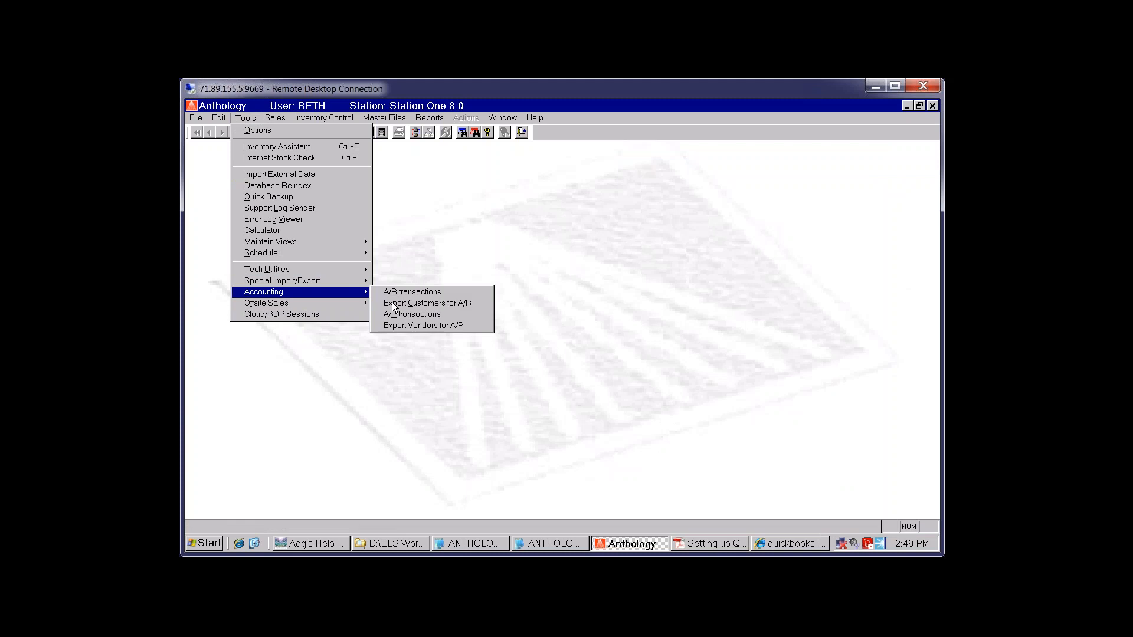
pyautogui.click(441, 316)
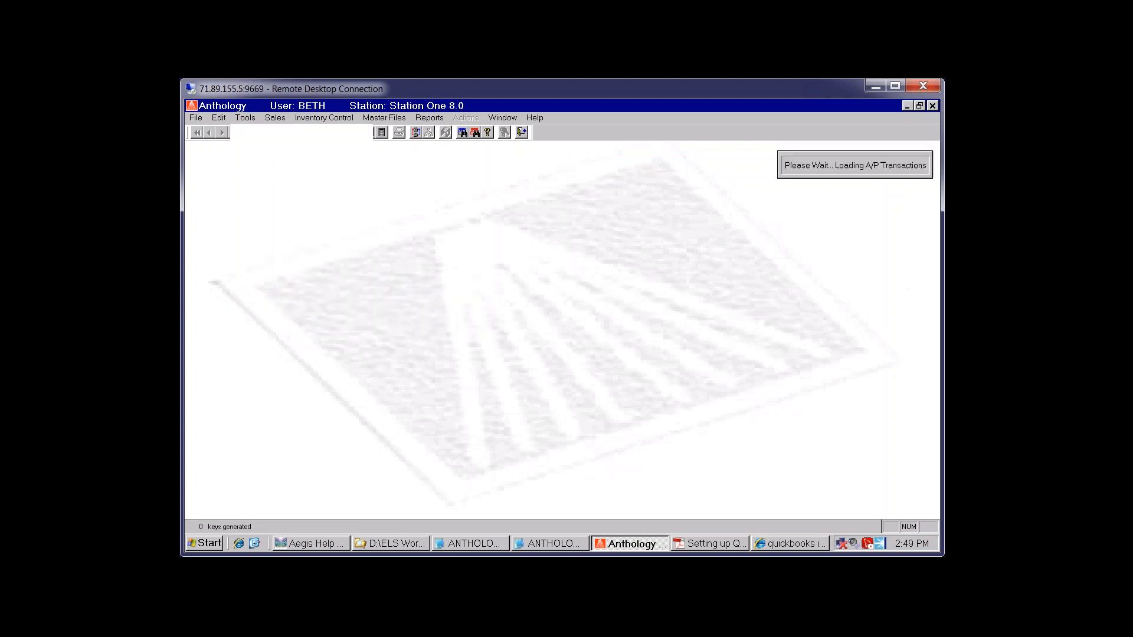
pyautogui.click(344, 239)
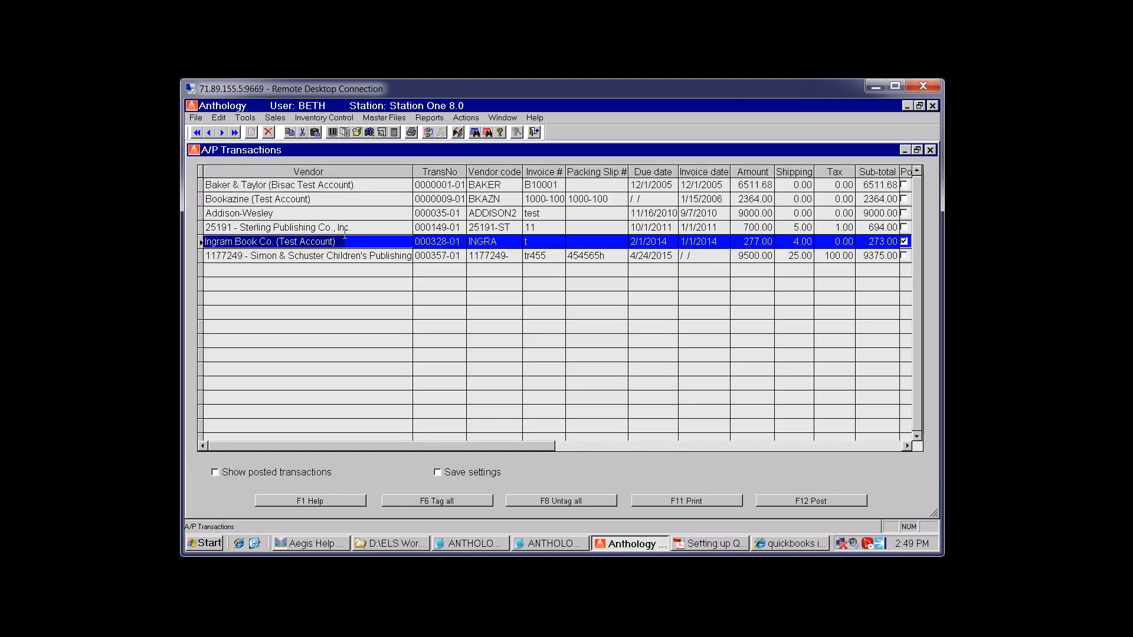
pyautogui.click(345, 228)
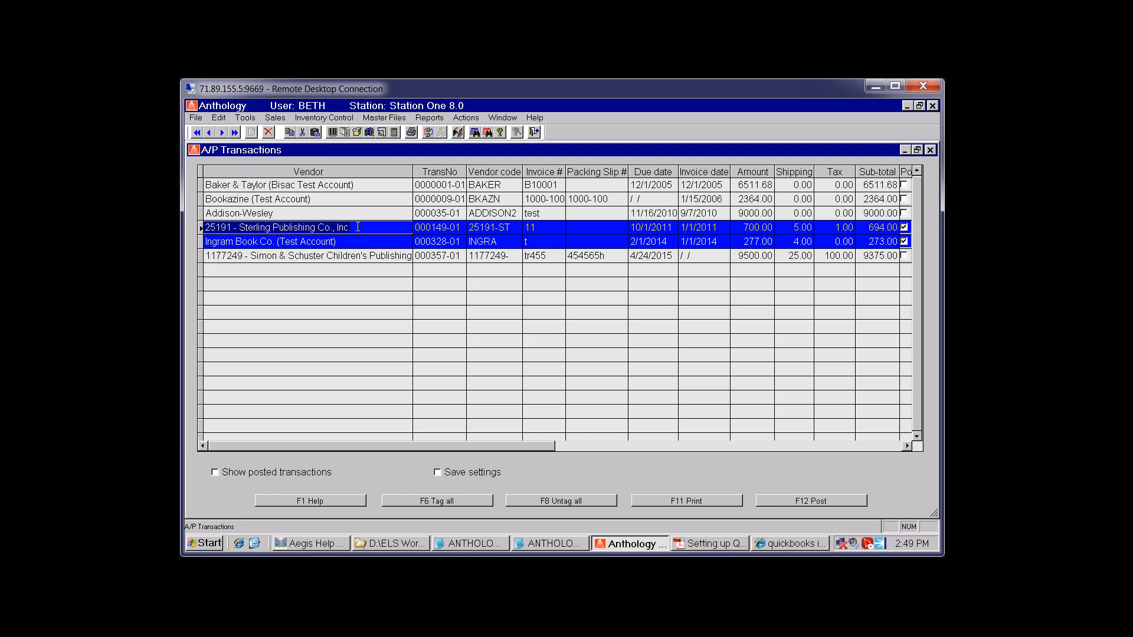
# Untag all transactions with F8, glance at the IIF import search results, and return
pyautogui.click(361, 256)
pyautogui.press('F8')
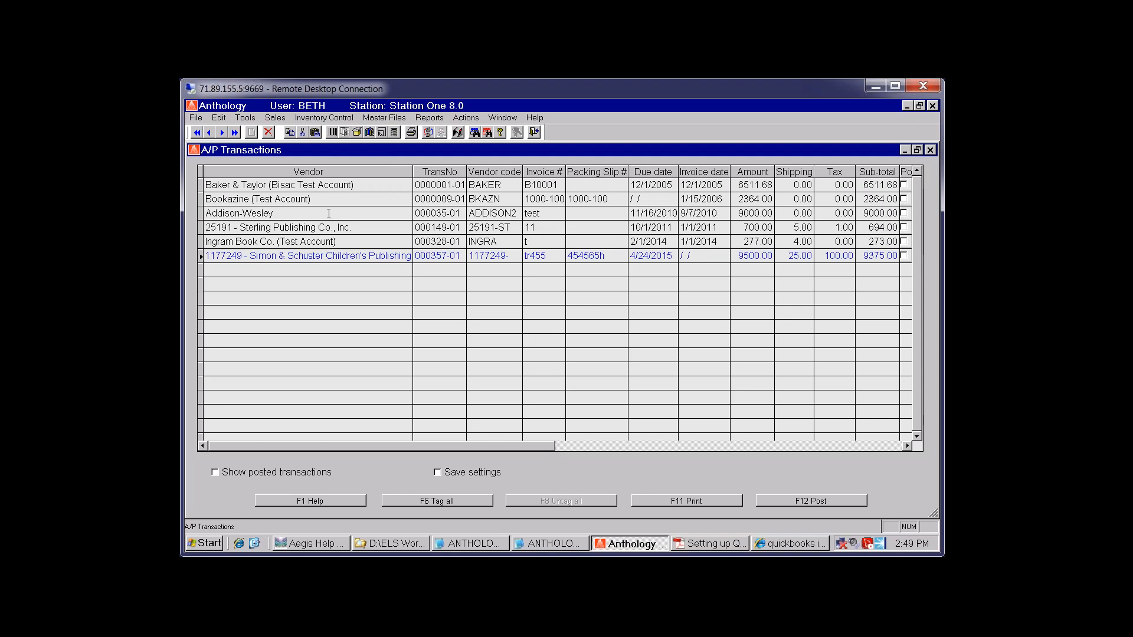
pyautogui.click(328, 213)
pyautogui.click(325, 197)
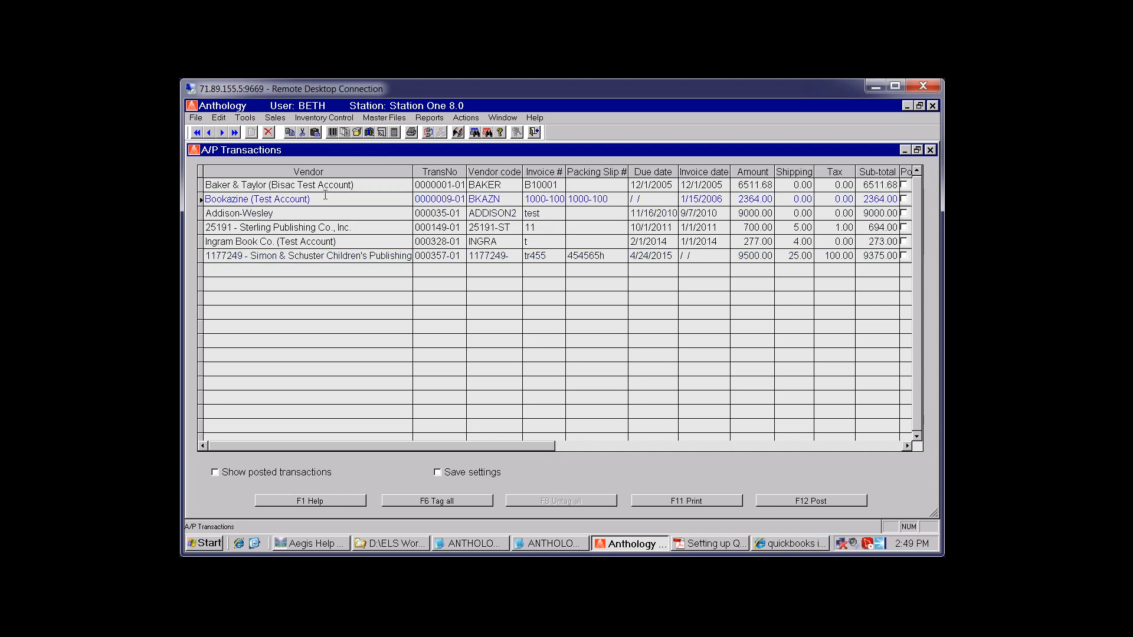
pyautogui.click(356, 227)
pyautogui.click(791, 543)
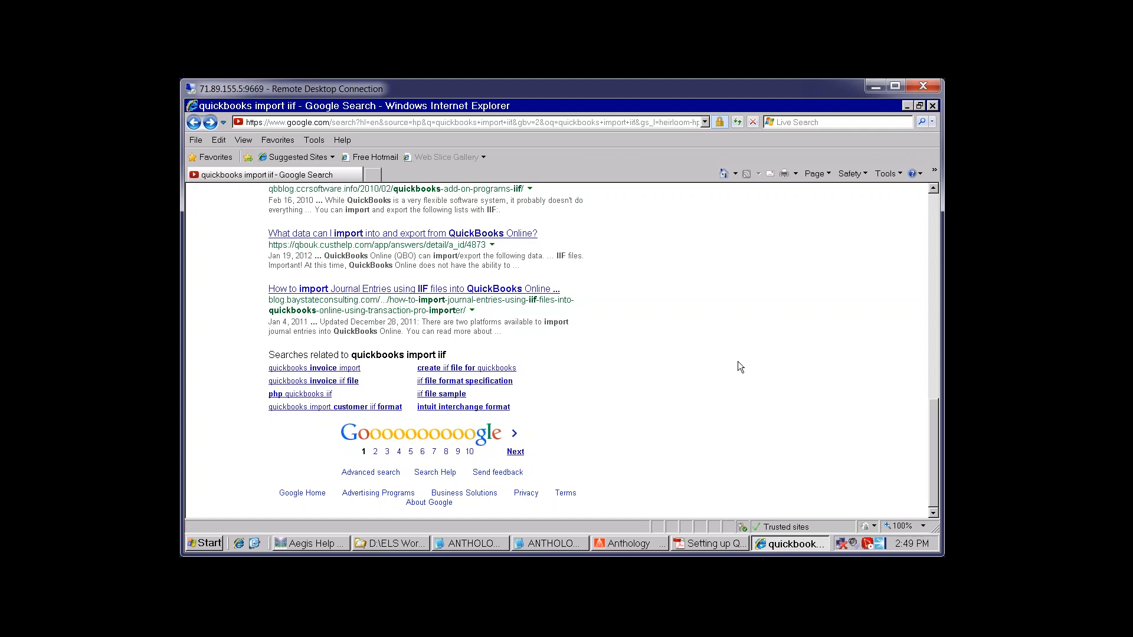
pyautogui.scroll(3, 738, 361)
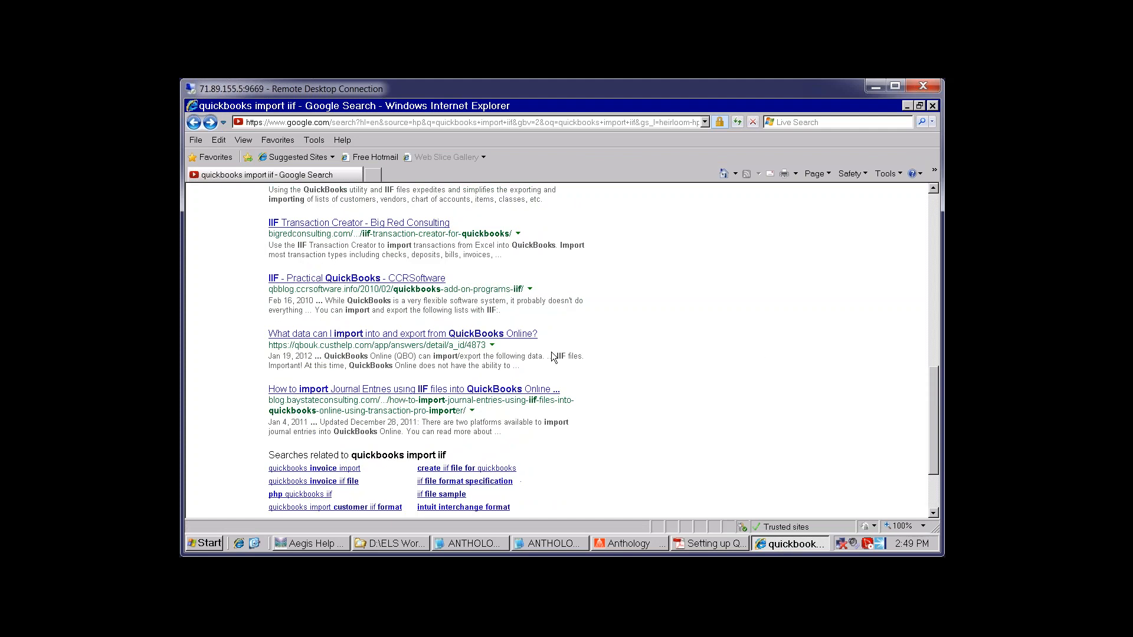
pyautogui.click(619, 543)
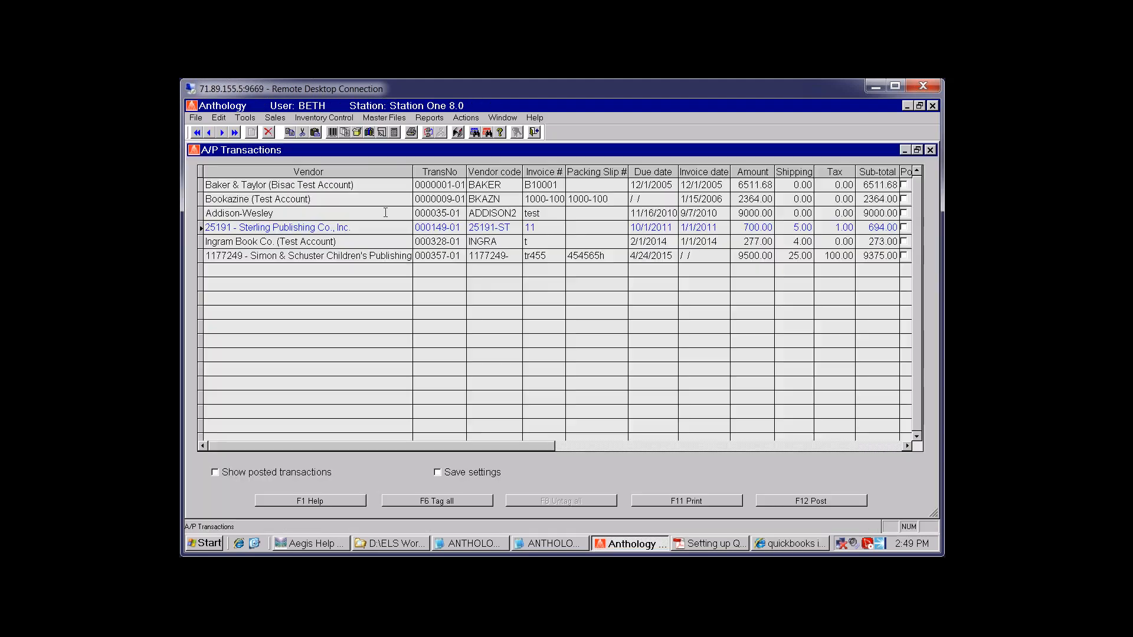
# Close A/P transactions, open the vendor records, and edit the Prentice Hall Ptr name, typing 'r pub'
pyautogui.click(930, 149)
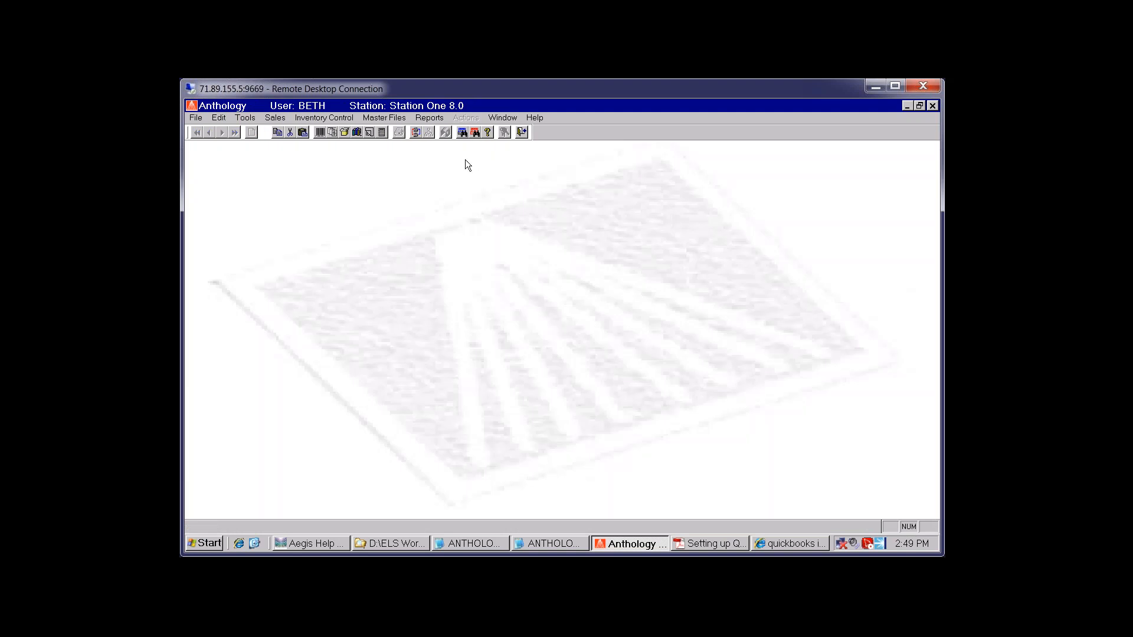
pyautogui.click(376, 119)
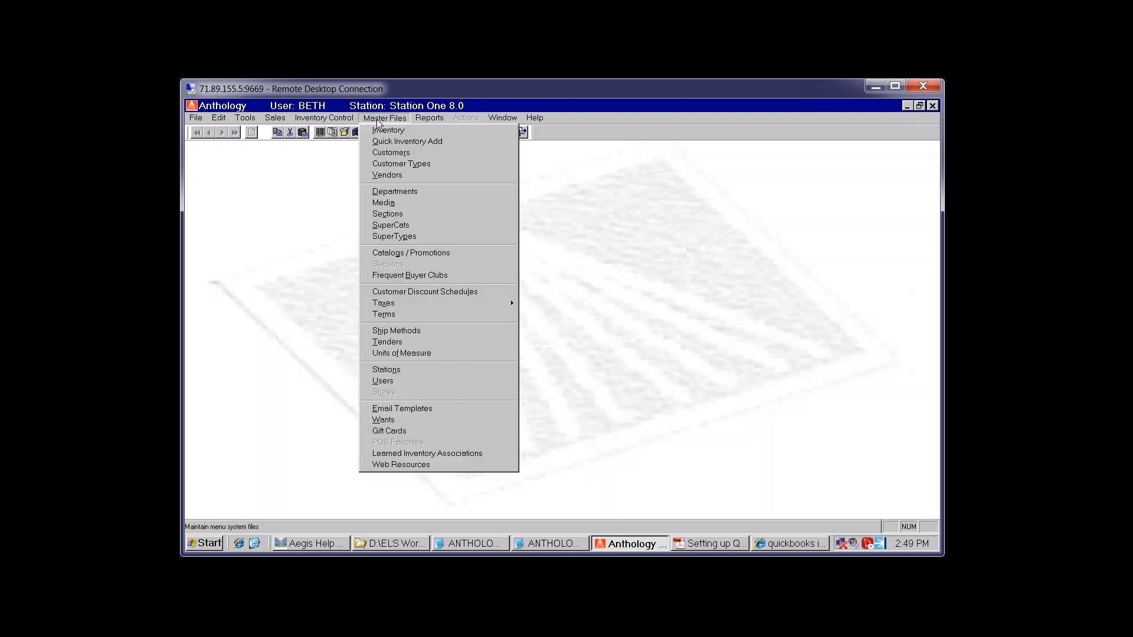
pyautogui.click(398, 176)
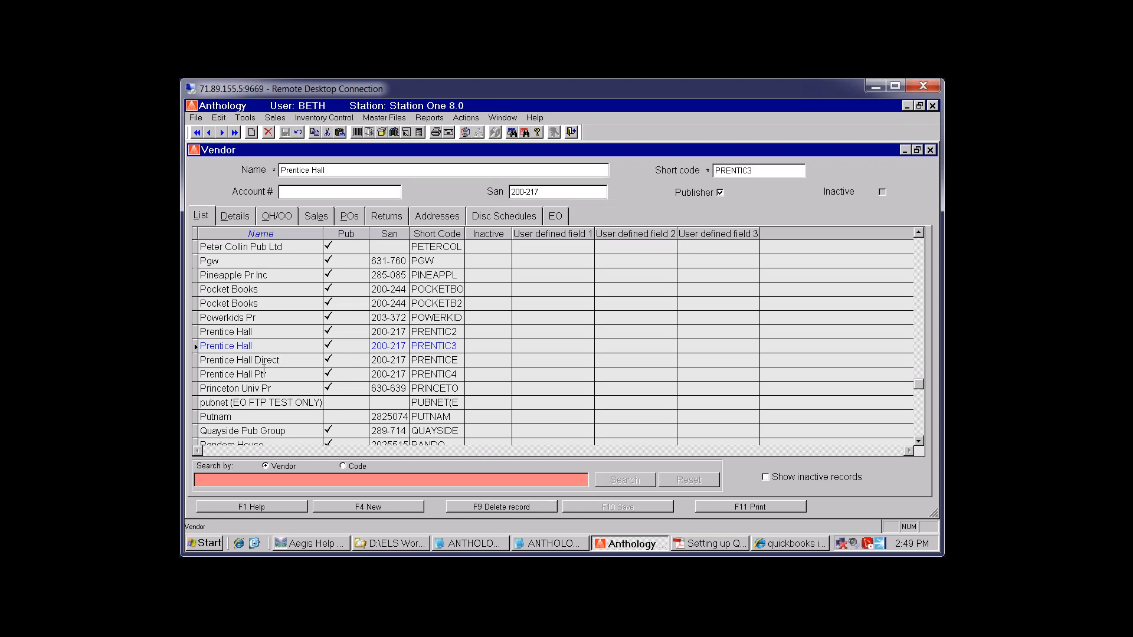
pyautogui.click(274, 366)
pyautogui.click(298, 369)
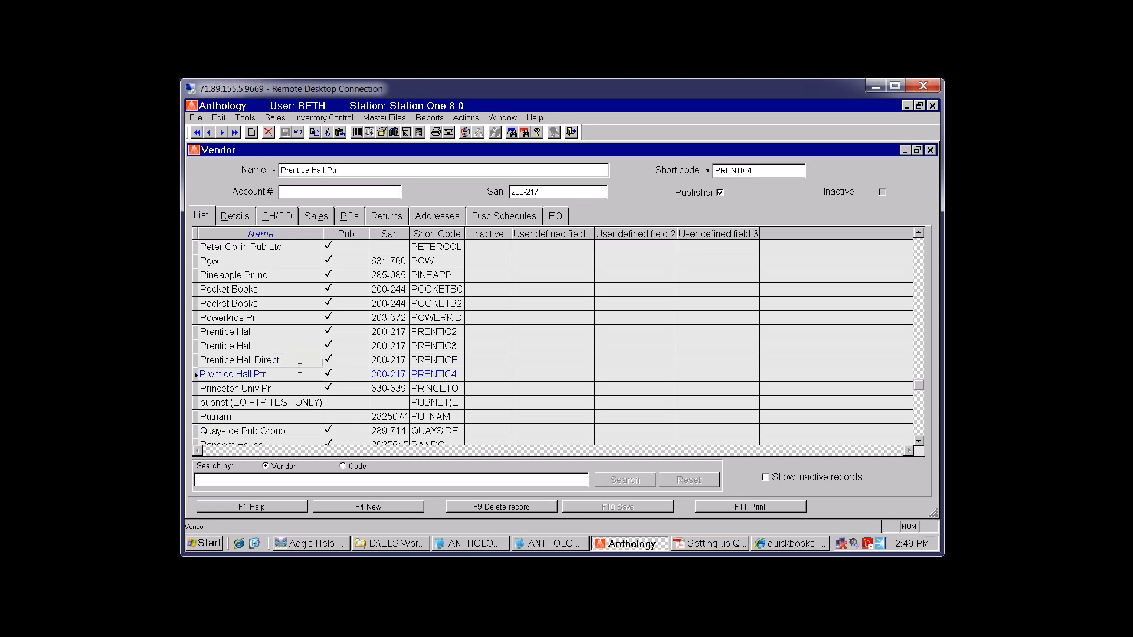
pyautogui.click(393, 171)
pyautogui.press('BackSpace')
pyautogui.press('BackSpace')
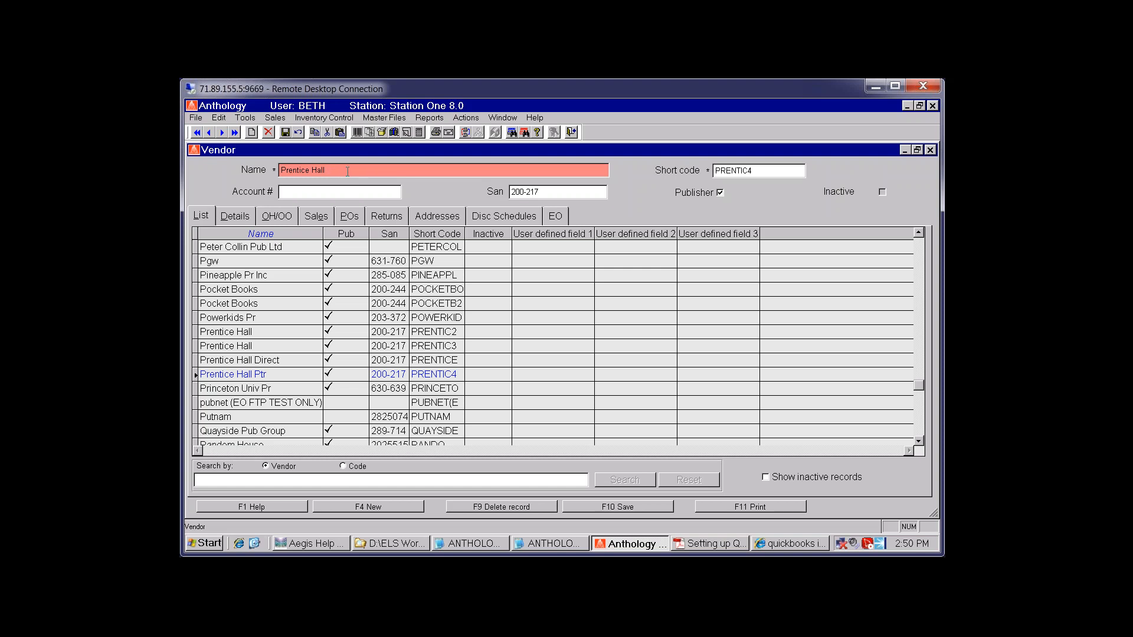
pyautogui.write('r publ')
pyautogui.press('Tab')
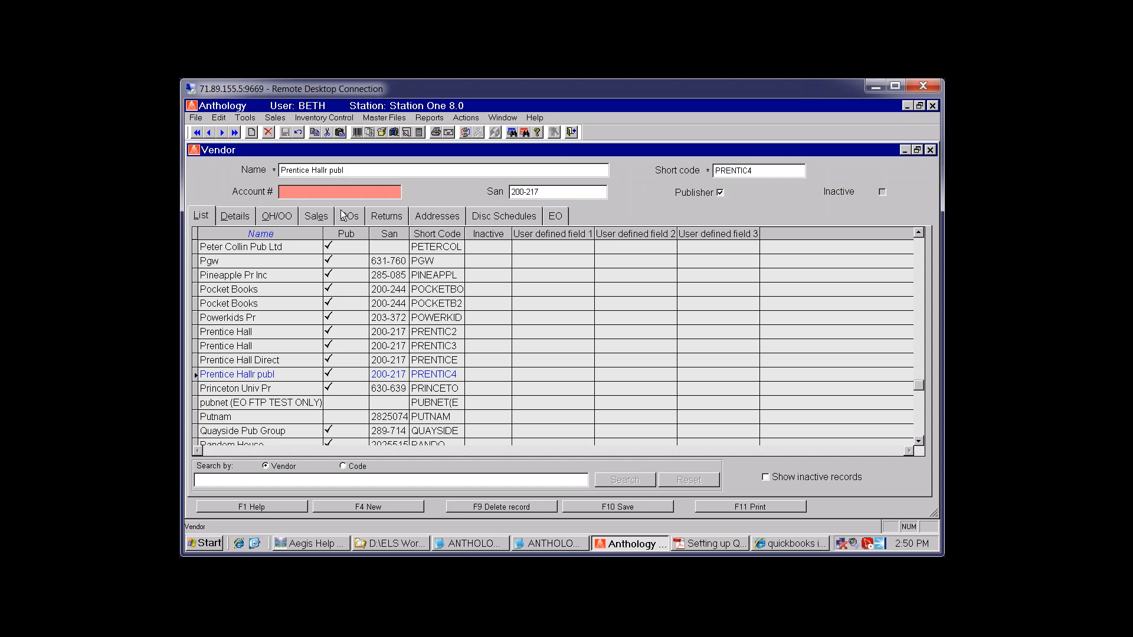
pyautogui.press('F10')
# Review the detail fields of the Prentice Hall Direct and first Prentice Hall vendors
pyautogui.click(284, 361)
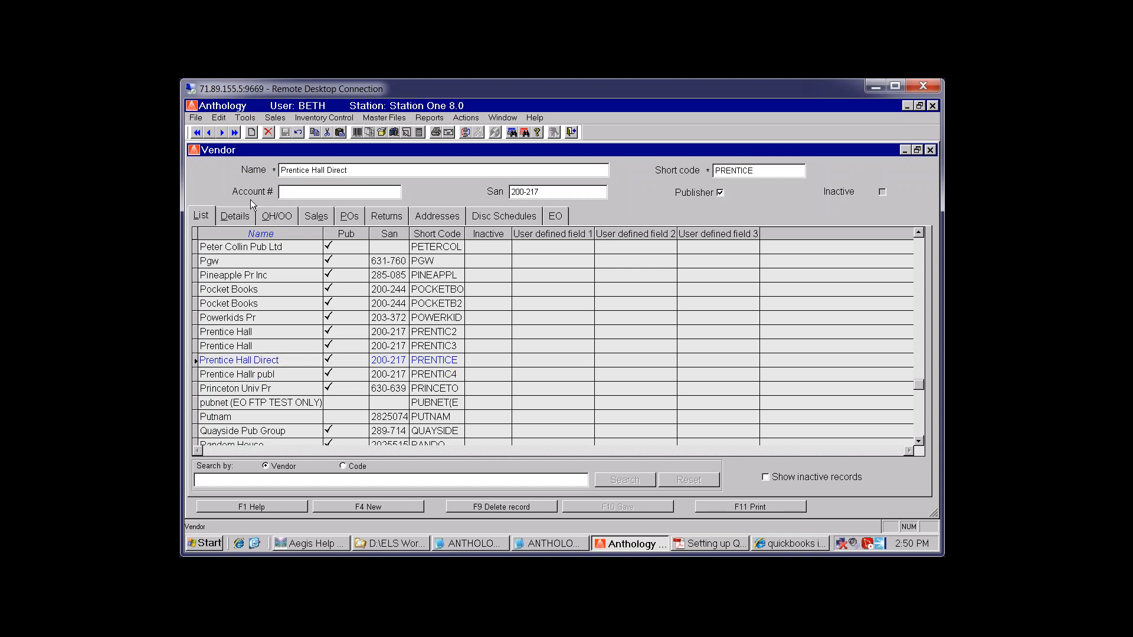
pyautogui.click(236, 217)
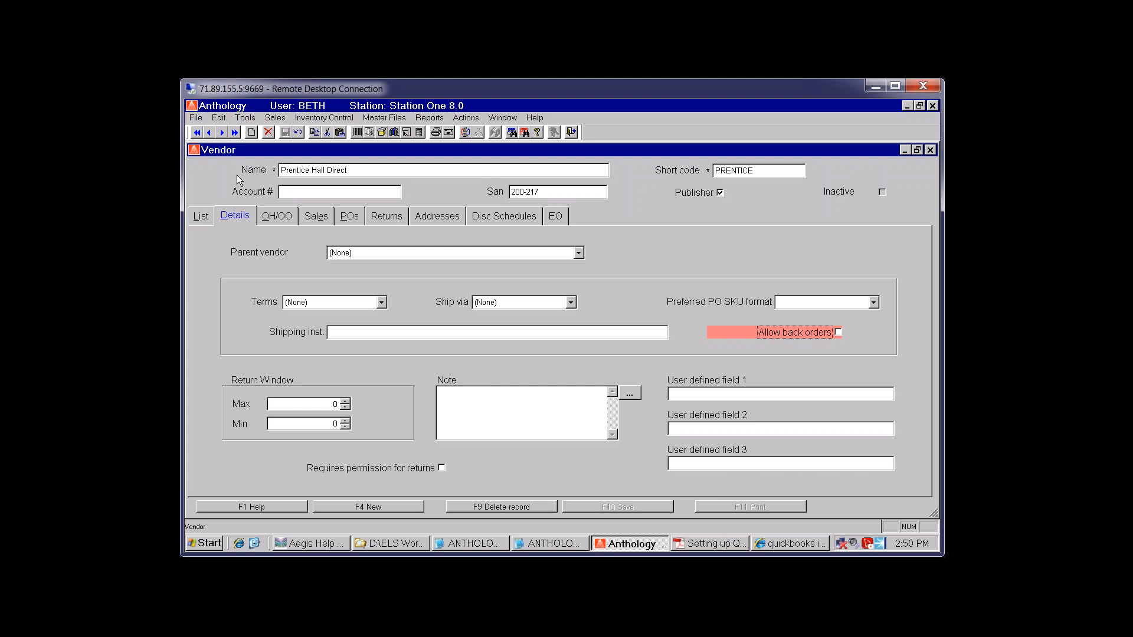
pyautogui.click(201, 216)
pyautogui.click(380, 169)
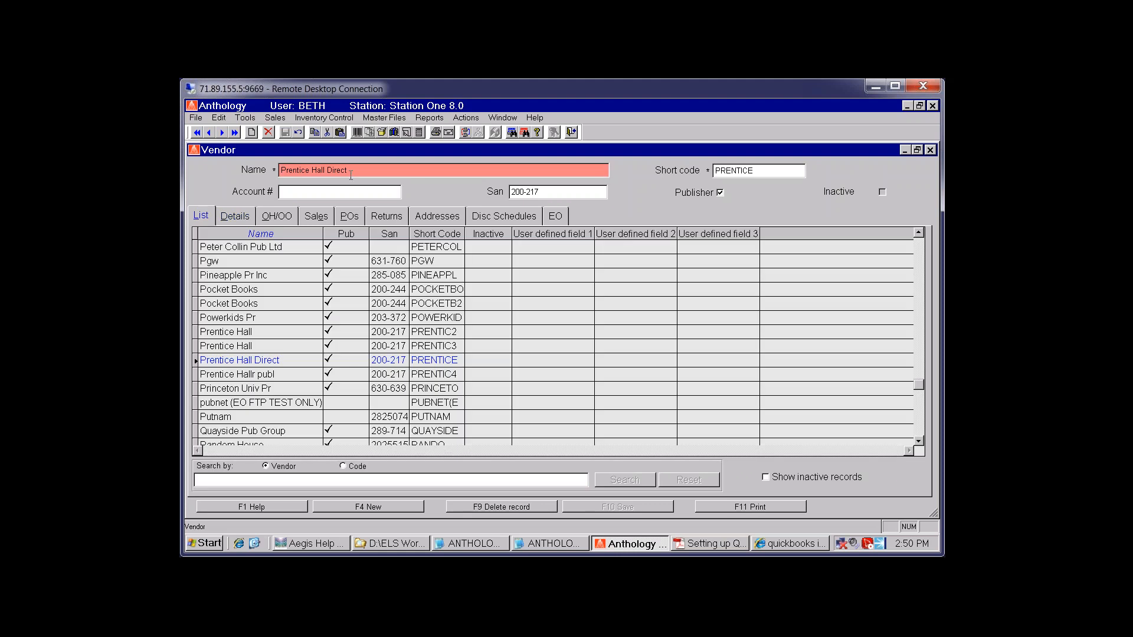
pyautogui.moveTo(358, 172); pyautogui.dragTo(255, 163)
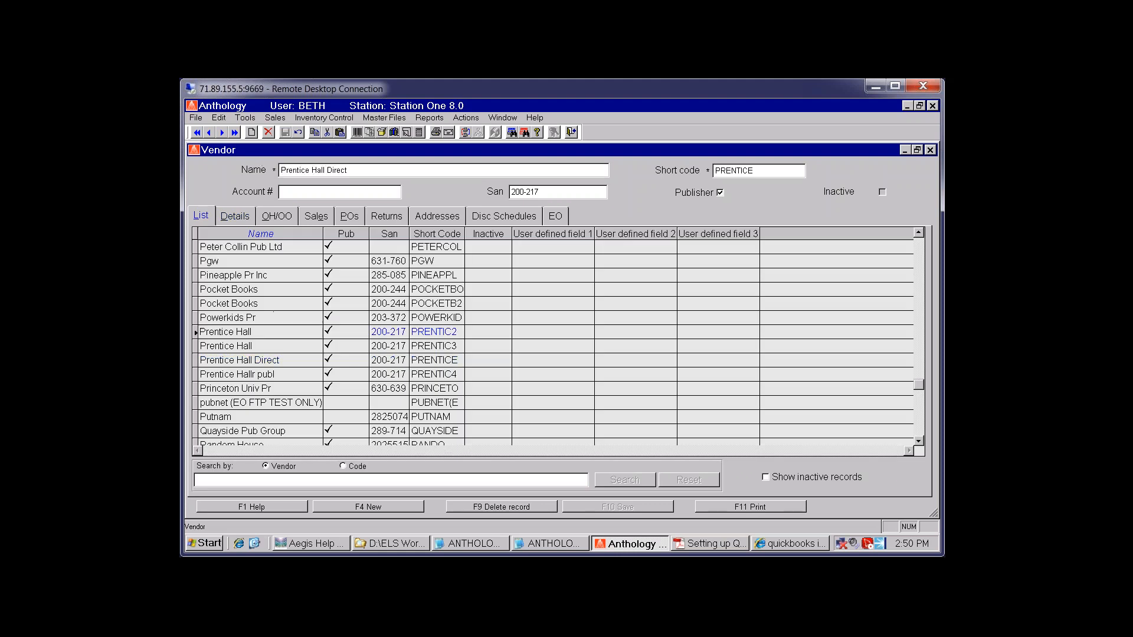
pyautogui.click(275, 332)
pyautogui.click(219, 214)
pyautogui.click(201, 216)
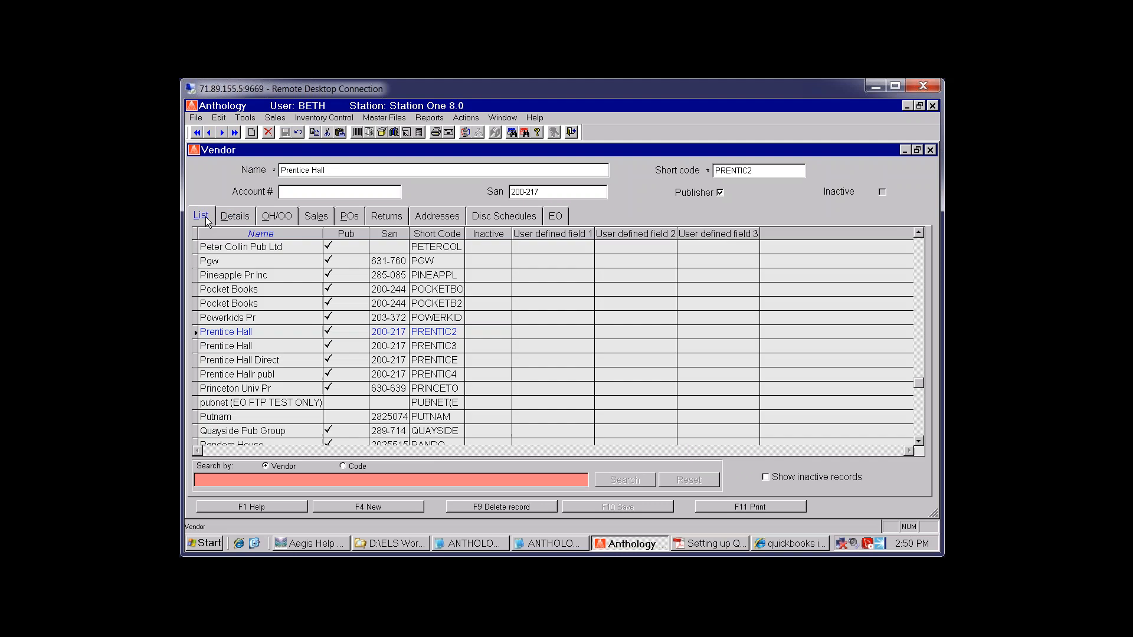
# Select the Pineapple Pr Inc vendor and show its on-hand and on-order stock
pyautogui.press('Up')
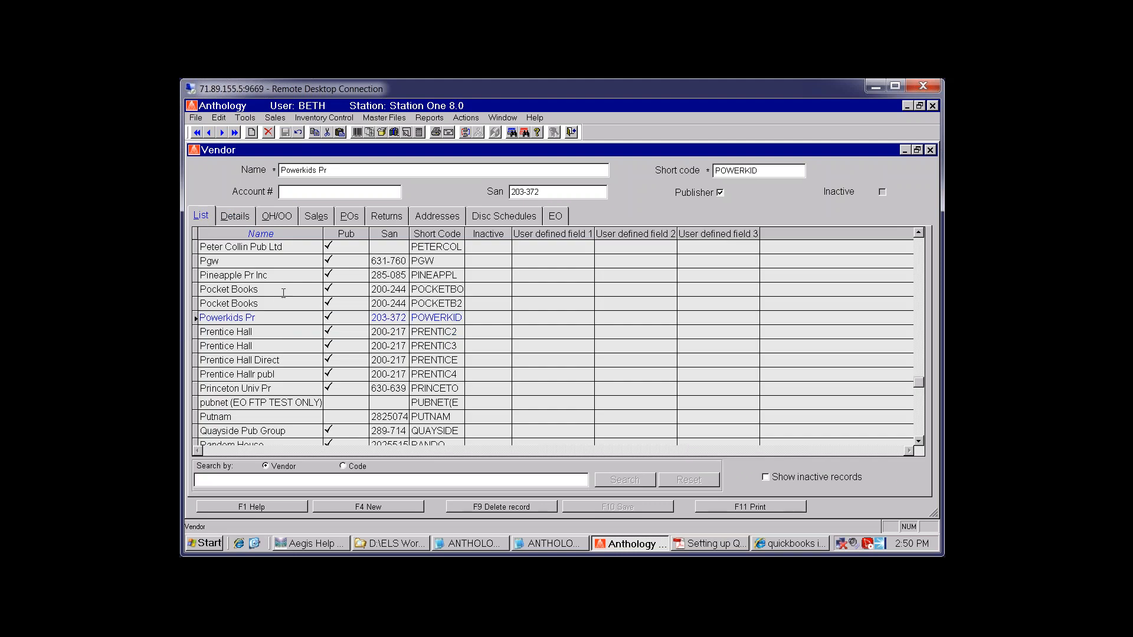
pyautogui.click(343, 170)
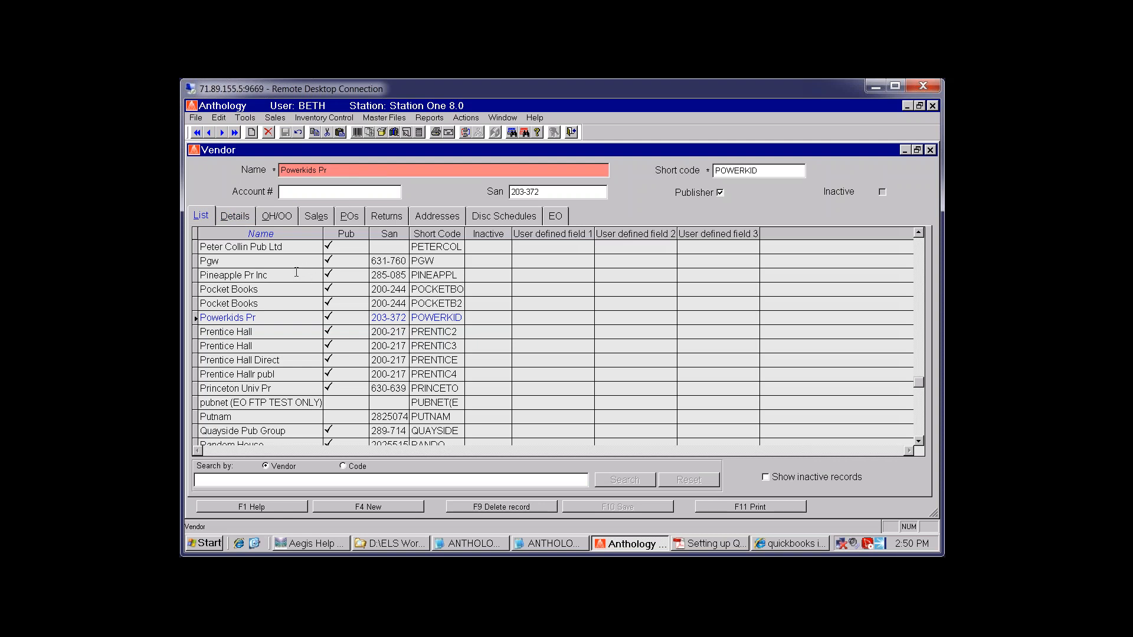
pyautogui.click(275, 270)
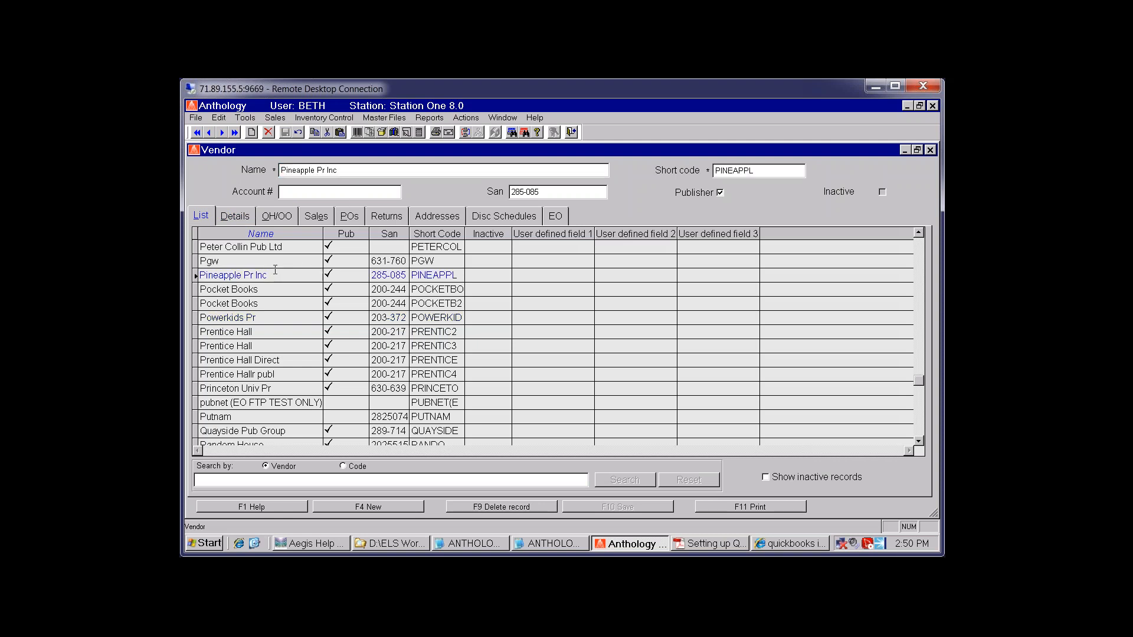
pyautogui.click(365, 171)
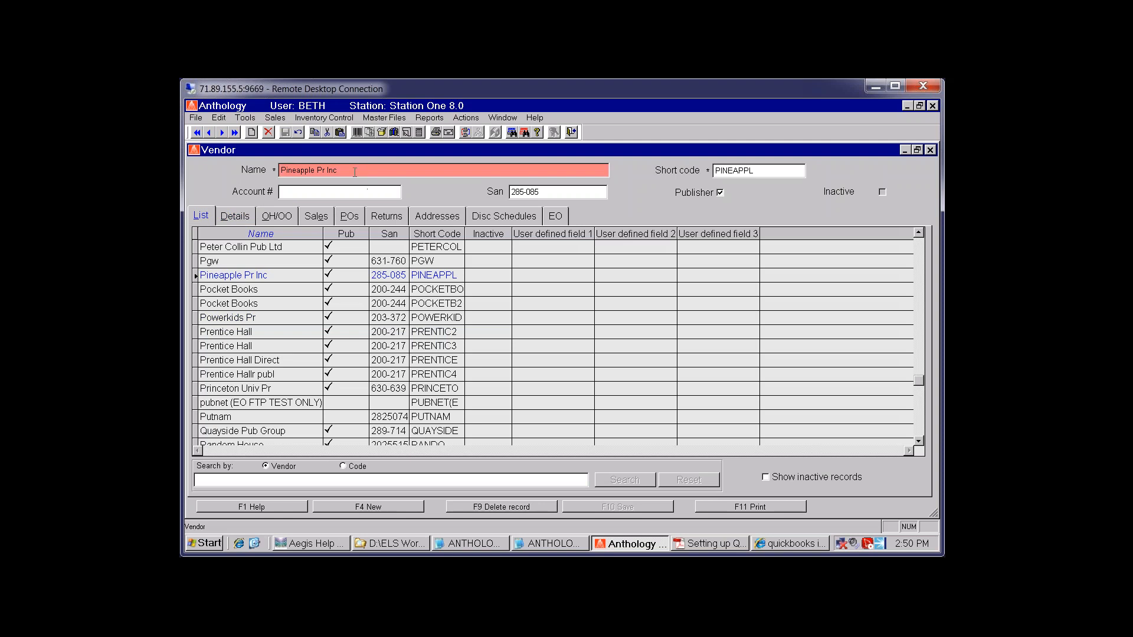
pyautogui.click(277, 217)
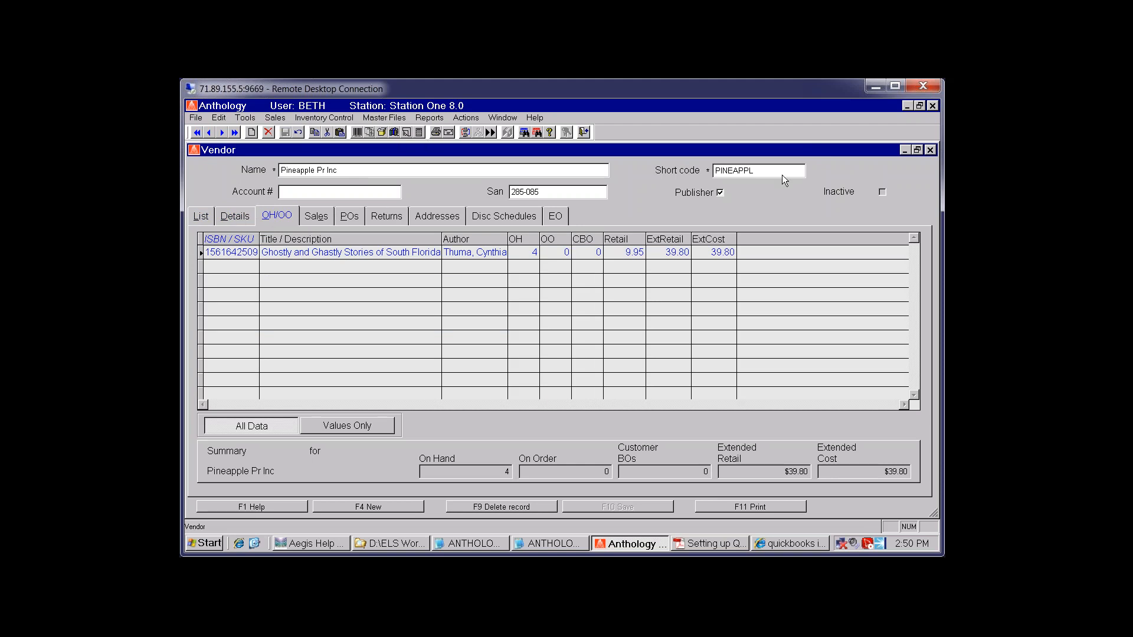
# Close the Vendor window after reviewing Pineapple Pr Inc's 4 on hand worth $39.80
pyautogui.click(931, 151)
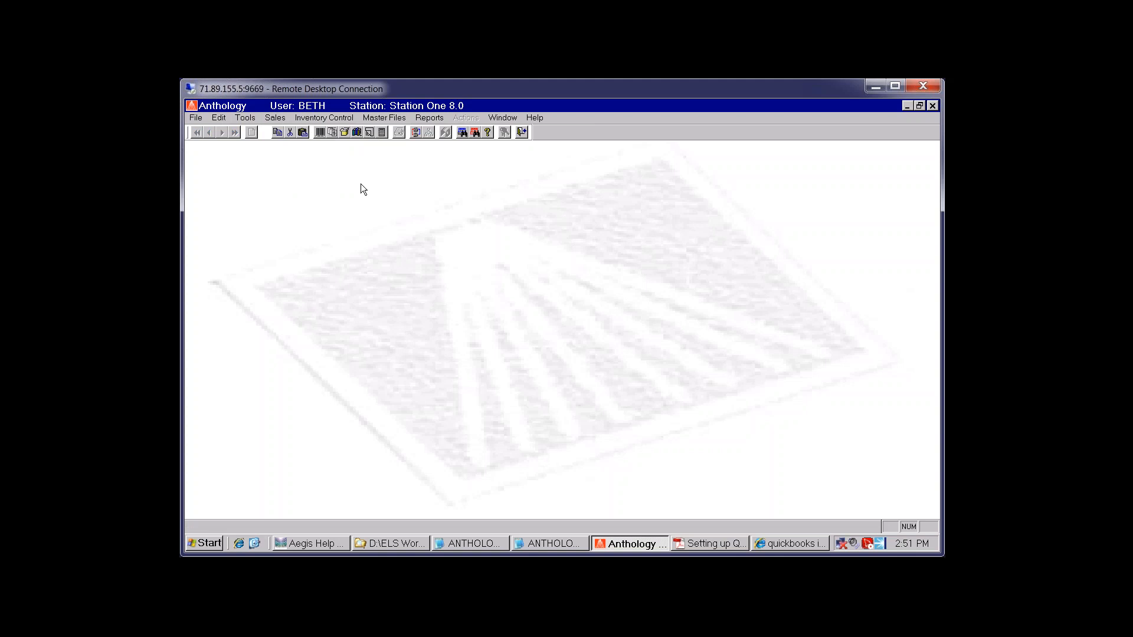
# Start a new Pay In with tender type CHECK and amount 5
pyautogui.click(272, 119)
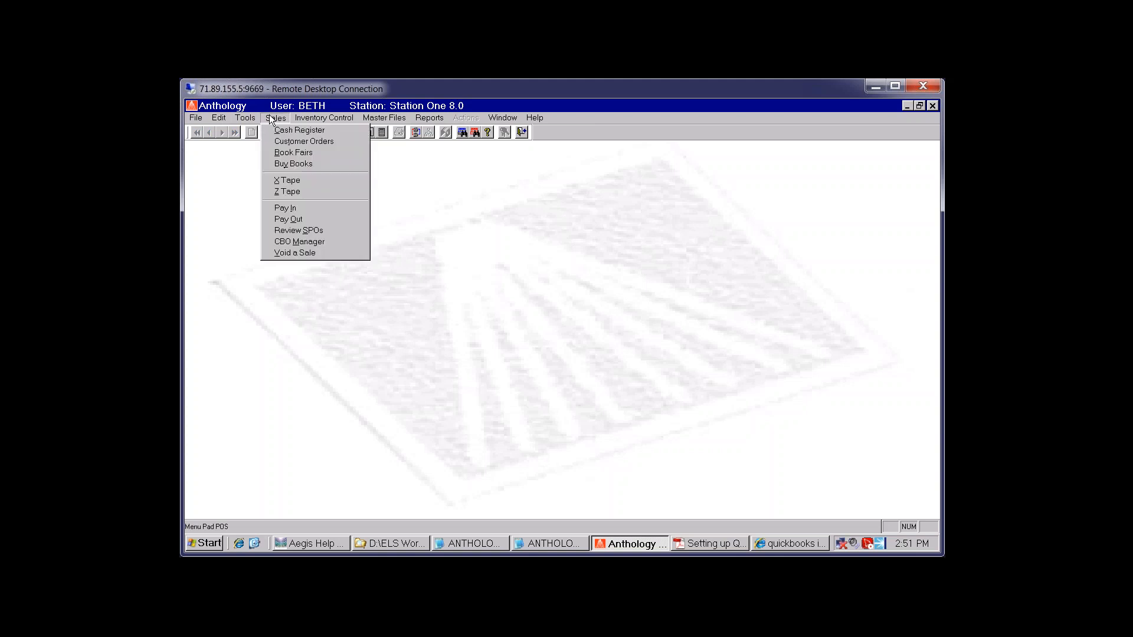
pyautogui.click(307, 207)
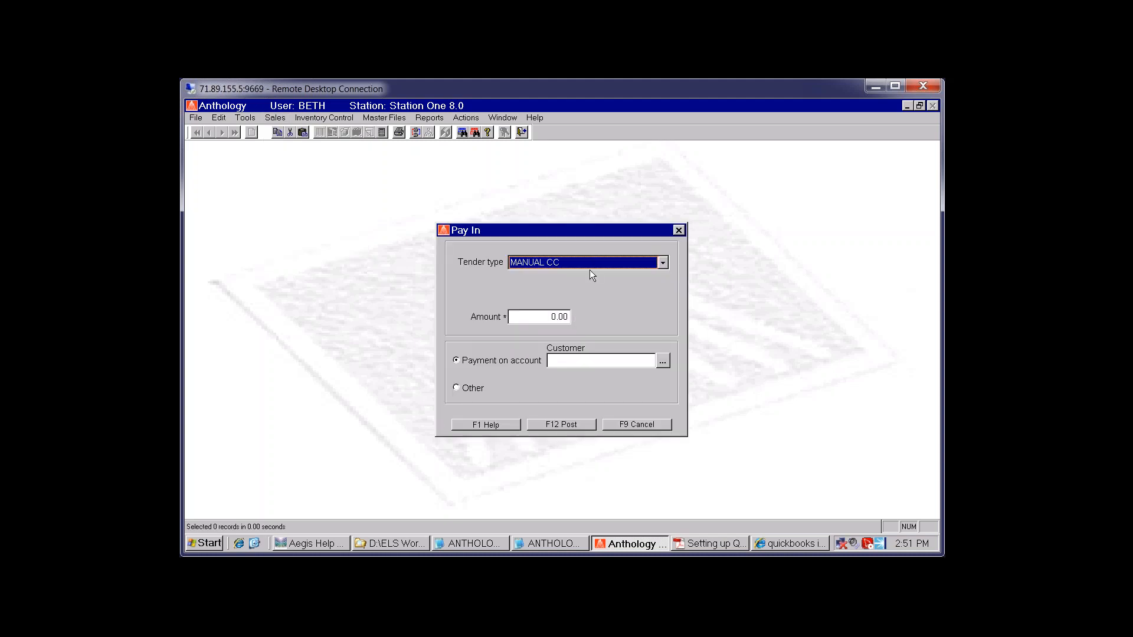
pyautogui.click(591, 273)
pyautogui.click(538, 334)
pyautogui.press('Tab')
pyautogui.write('5')
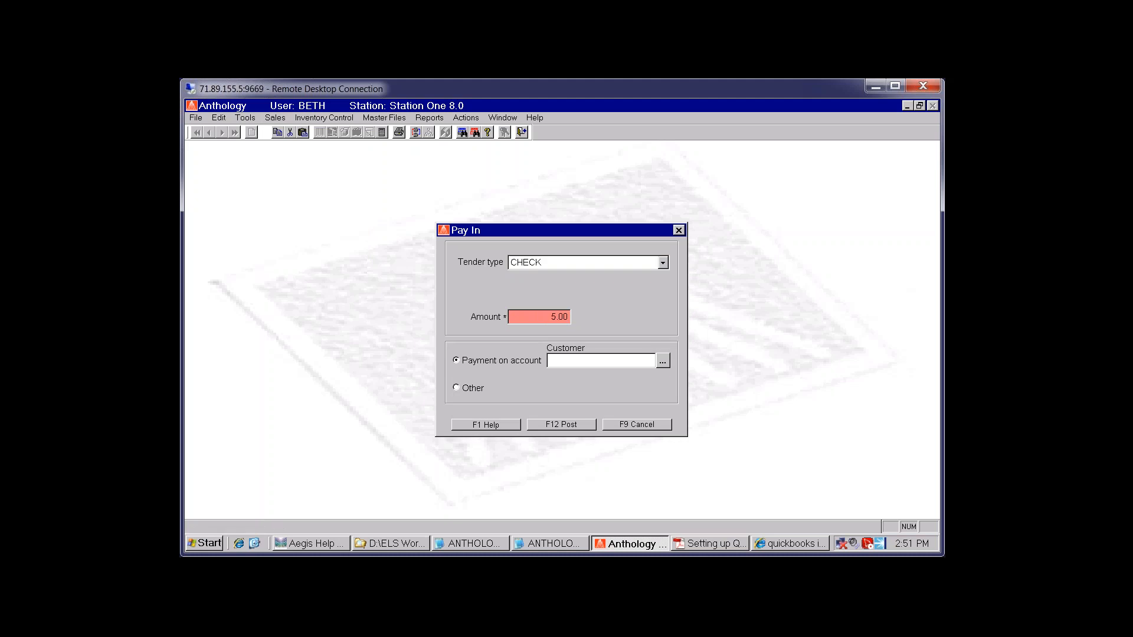
# Look up and choose the customer, keeping the pay-in as a payment on account
pyautogui.click(662, 360)
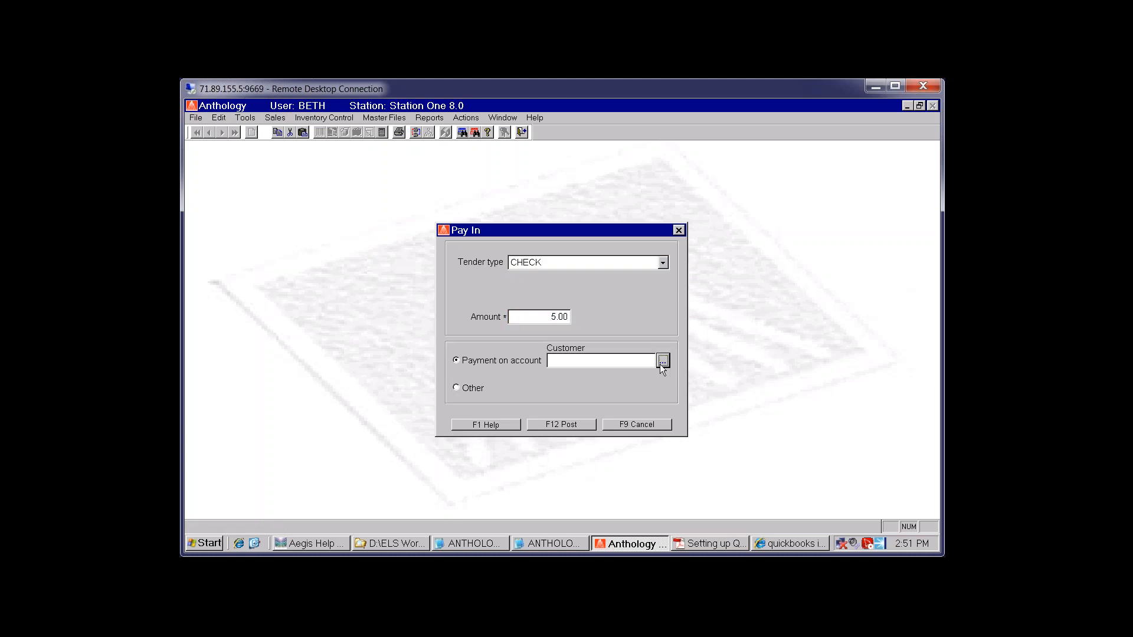
pyautogui.click(500, 341)
pyautogui.press('l')
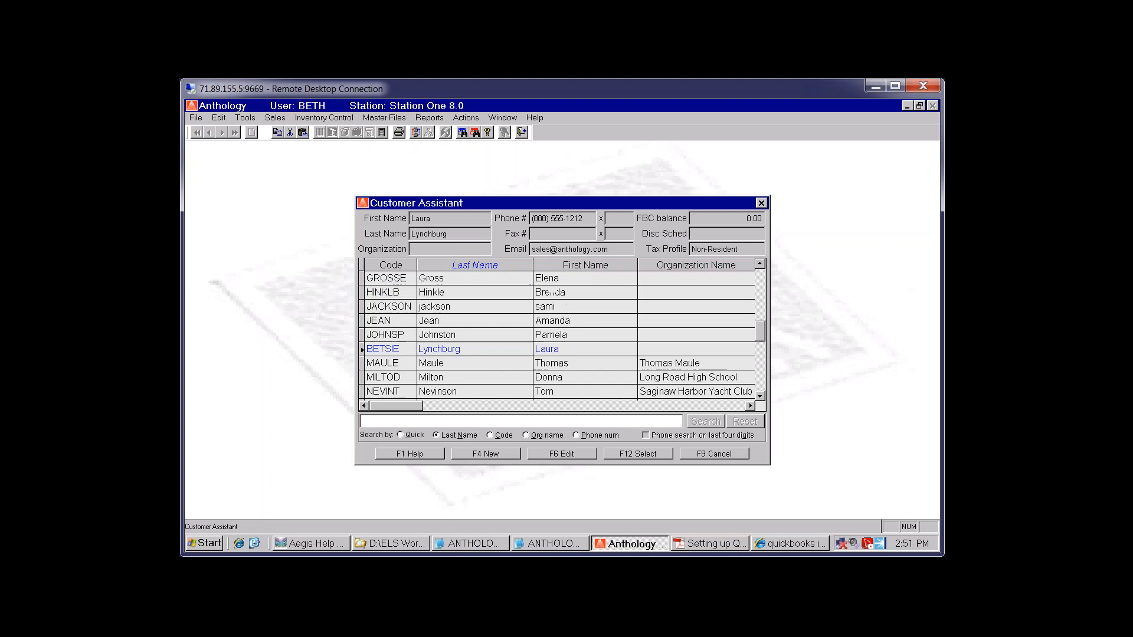
pyautogui.click(585, 335)
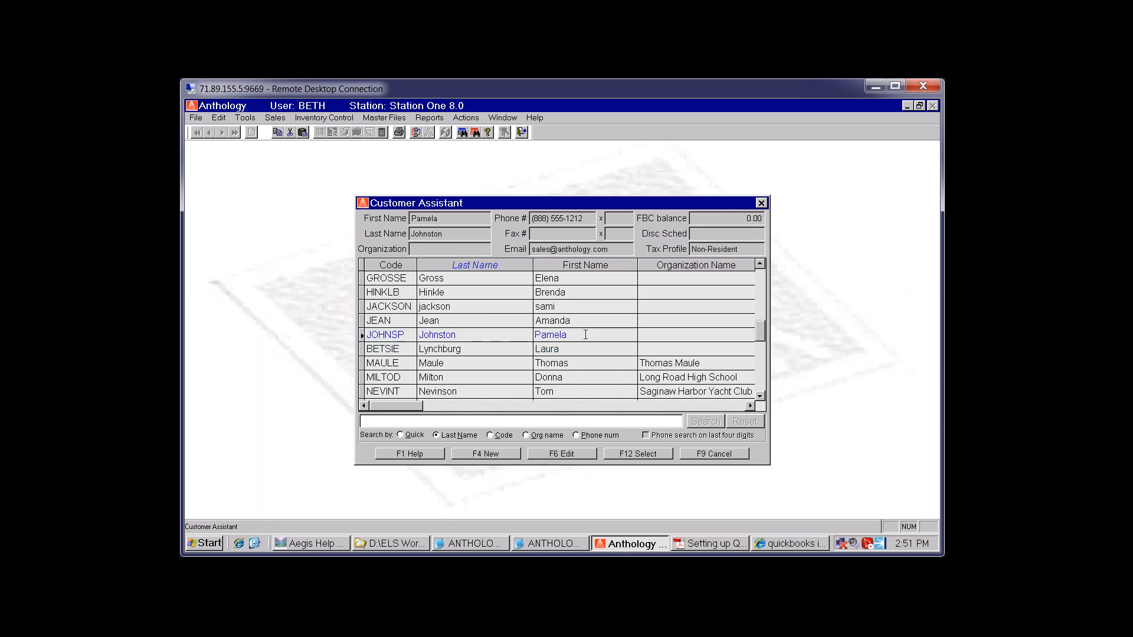
pyautogui.press('l')
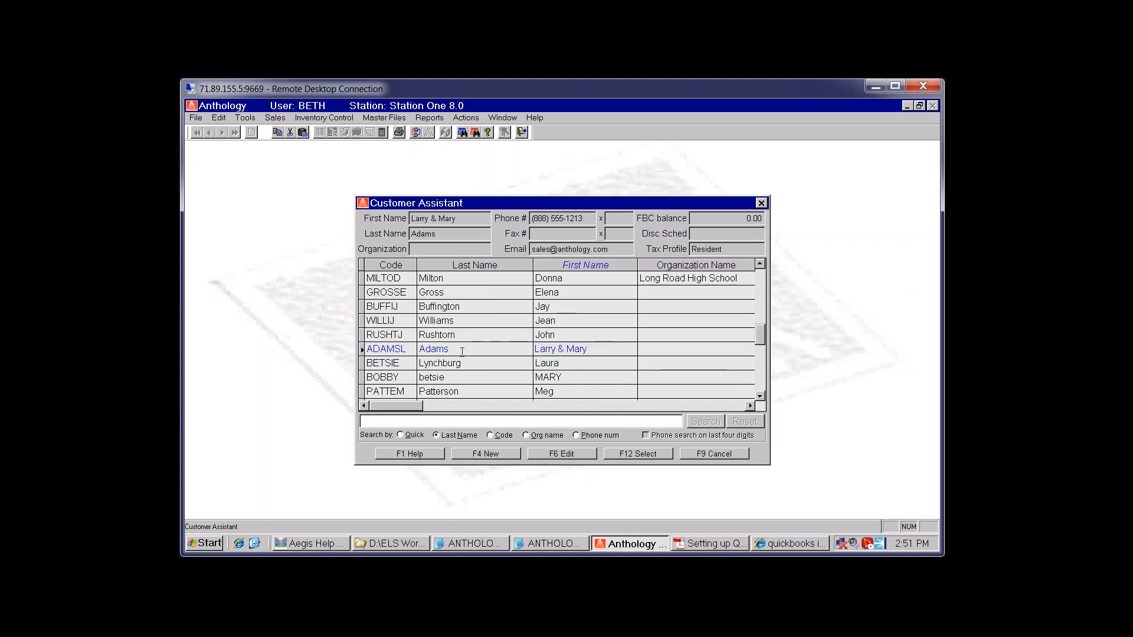
pyautogui.click(463, 352)
pyautogui.doubleClick(463, 352)
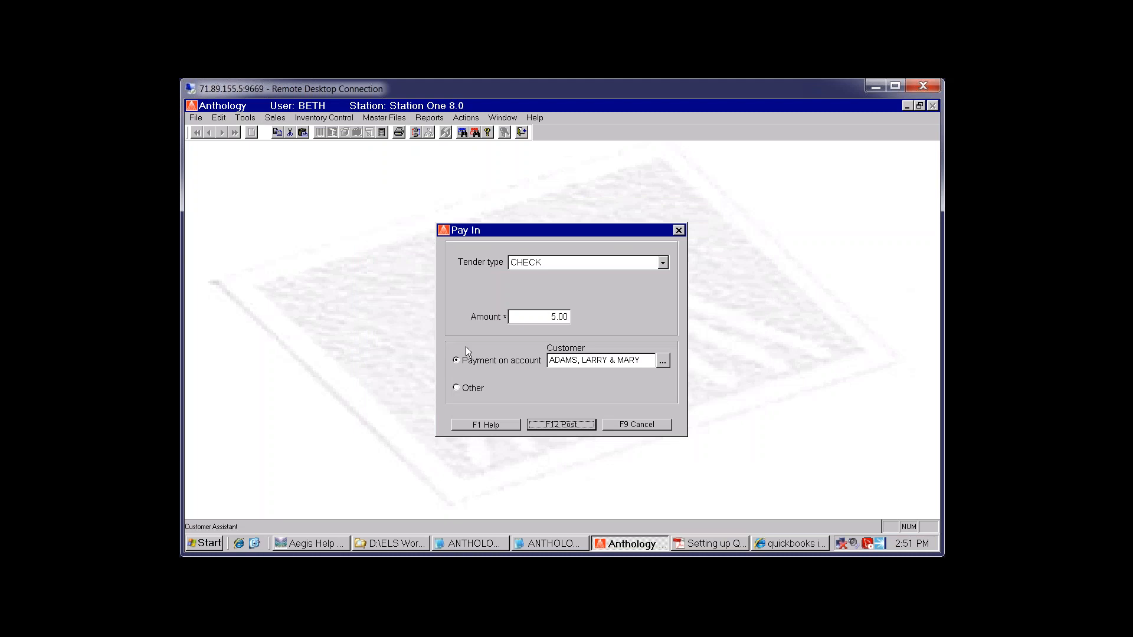
pyautogui.click(466, 392)
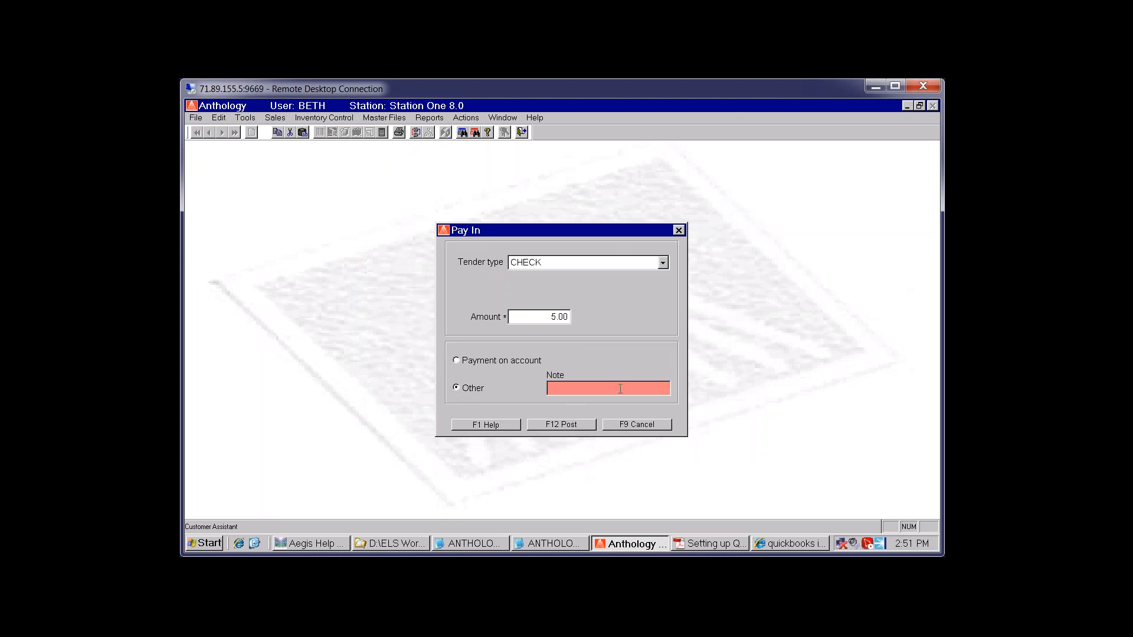
pyautogui.click(462, 358)
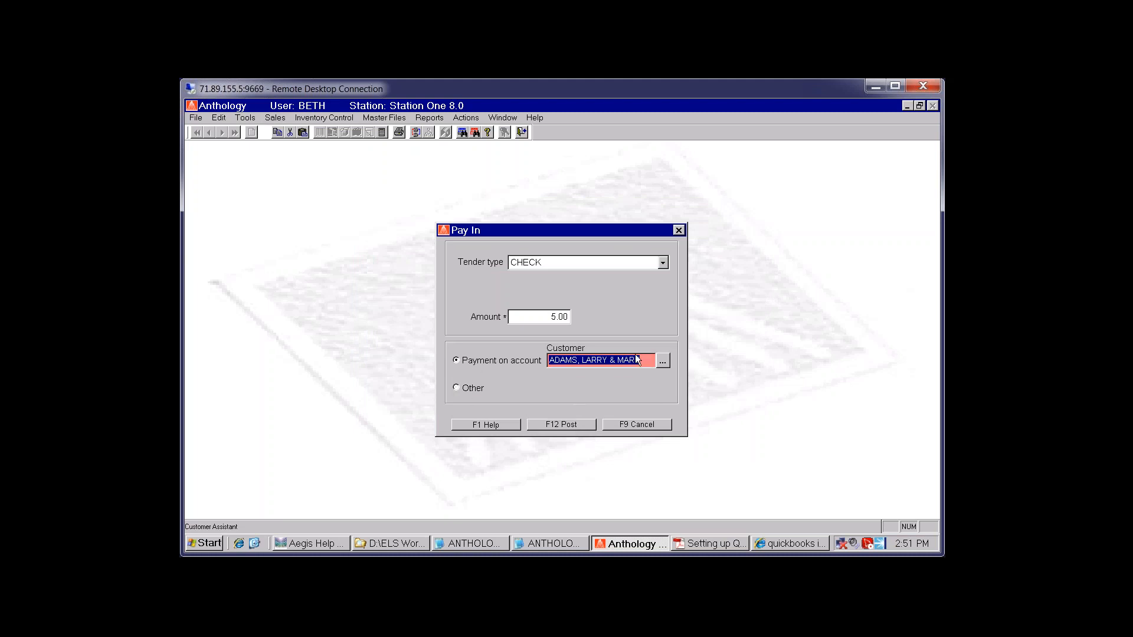
# Post the pay-in, confirm it, and skip saving the PDF receipt
pyautogui.click(570, 425)
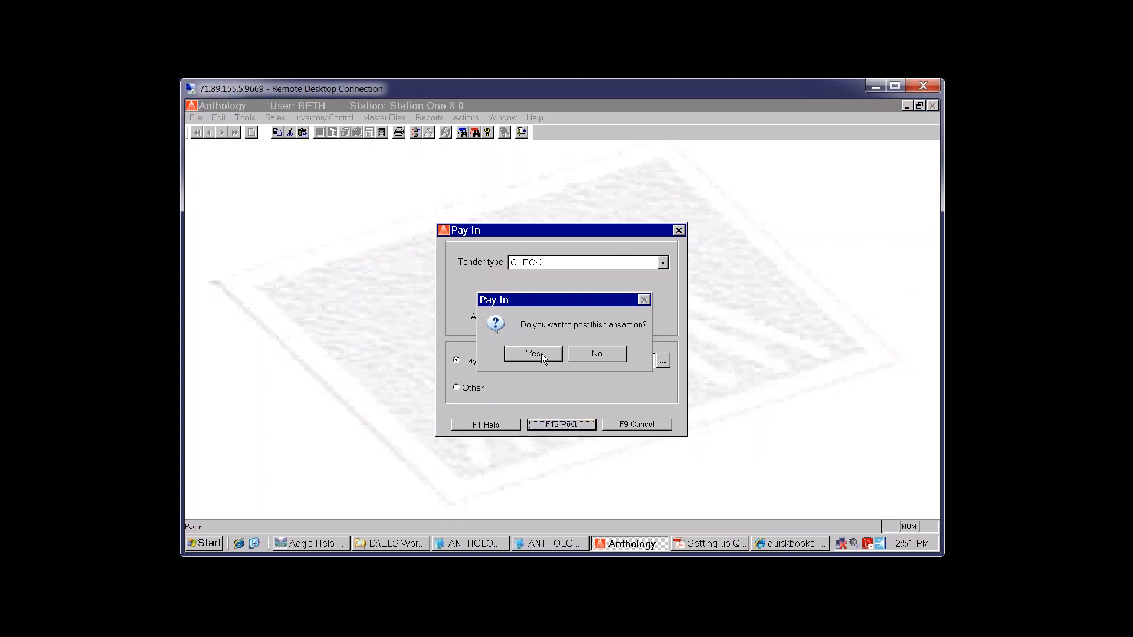
pyautogui.click(542, 353)
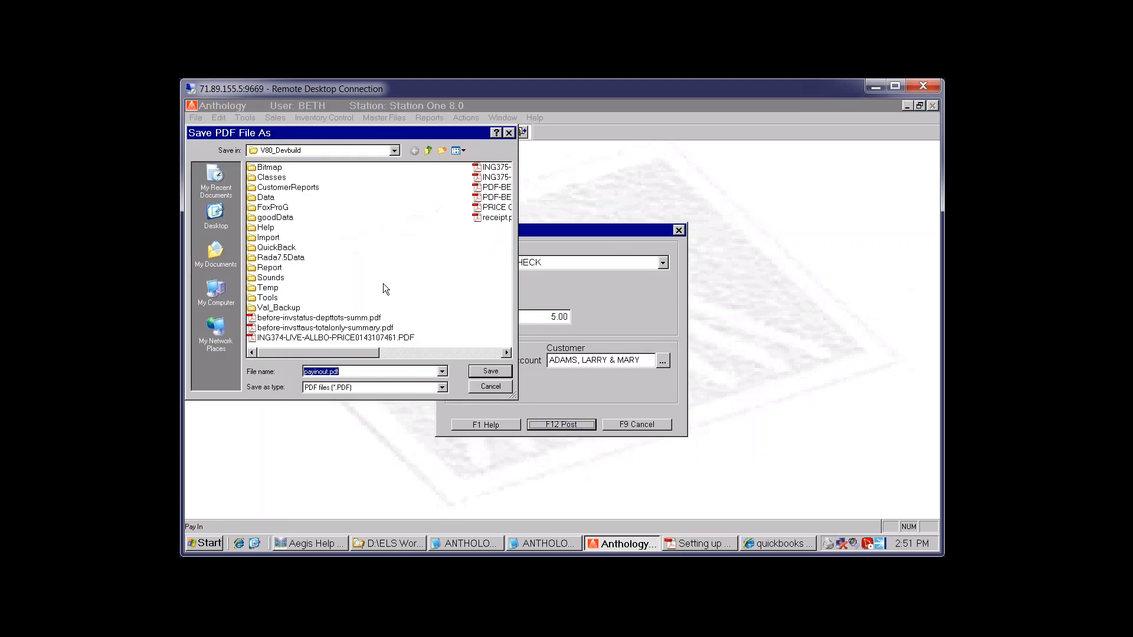
pyautogui.click(491, 387)
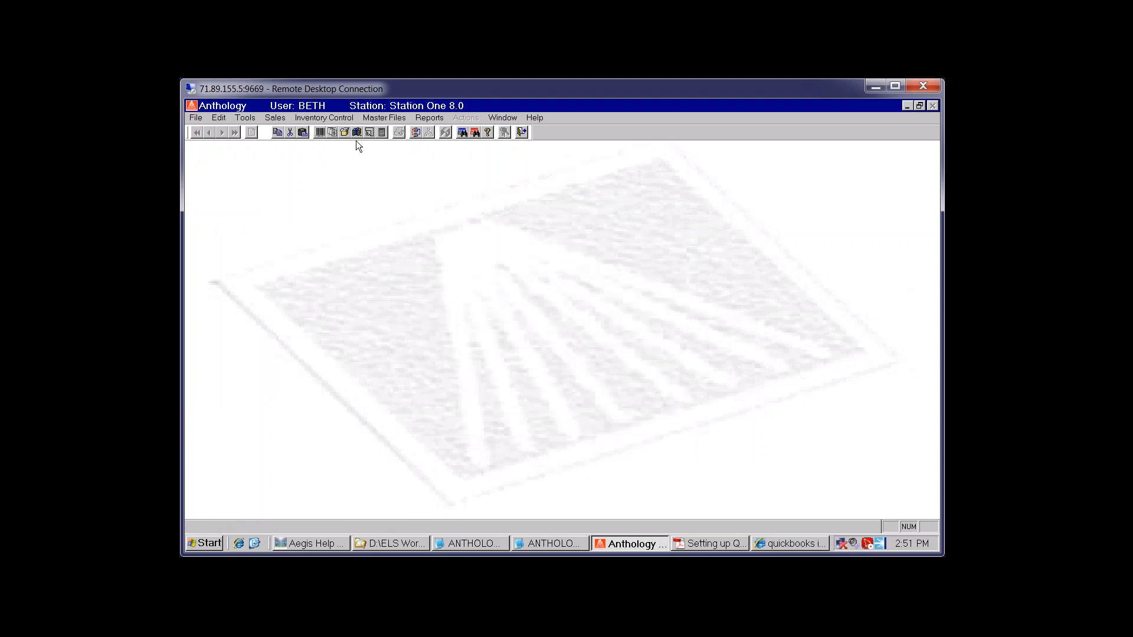
# Open the Sales History report with A/R sales summary, condensed form, saved settings, from 3/1/2011
pyautogui.click(433, 120)
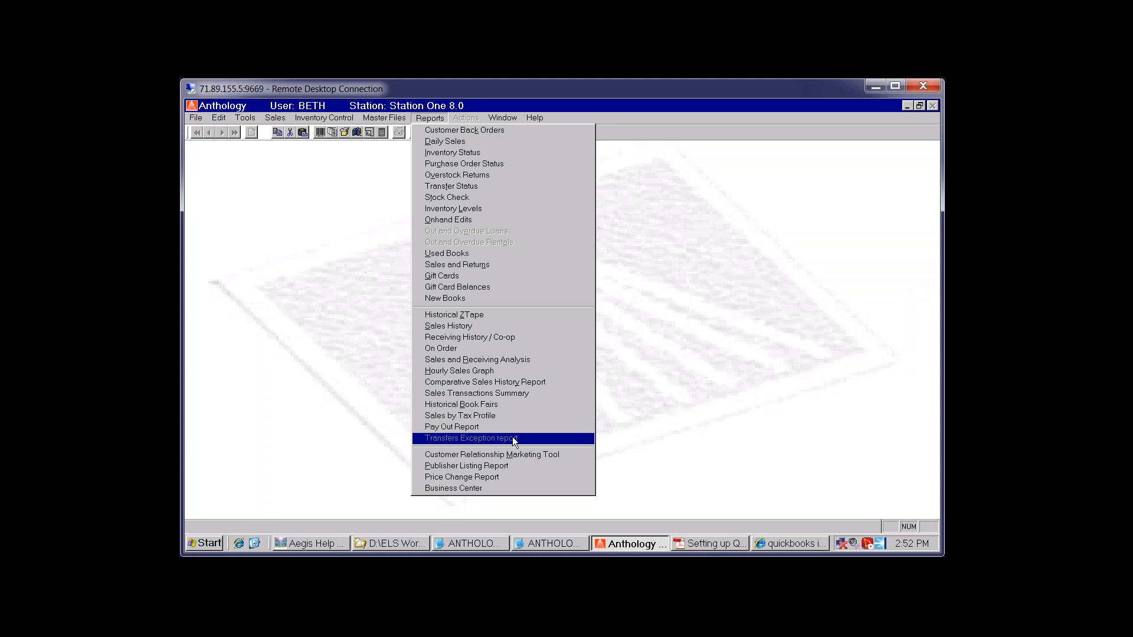
pyautogui.click(469, 332)
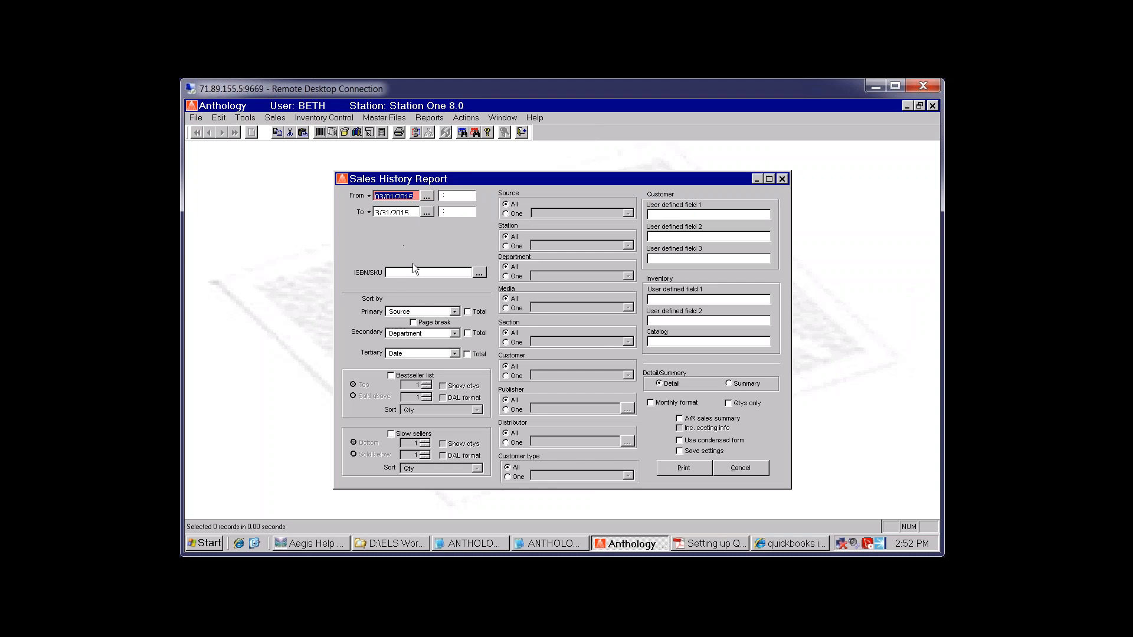
pyautogui.click(686, 419)
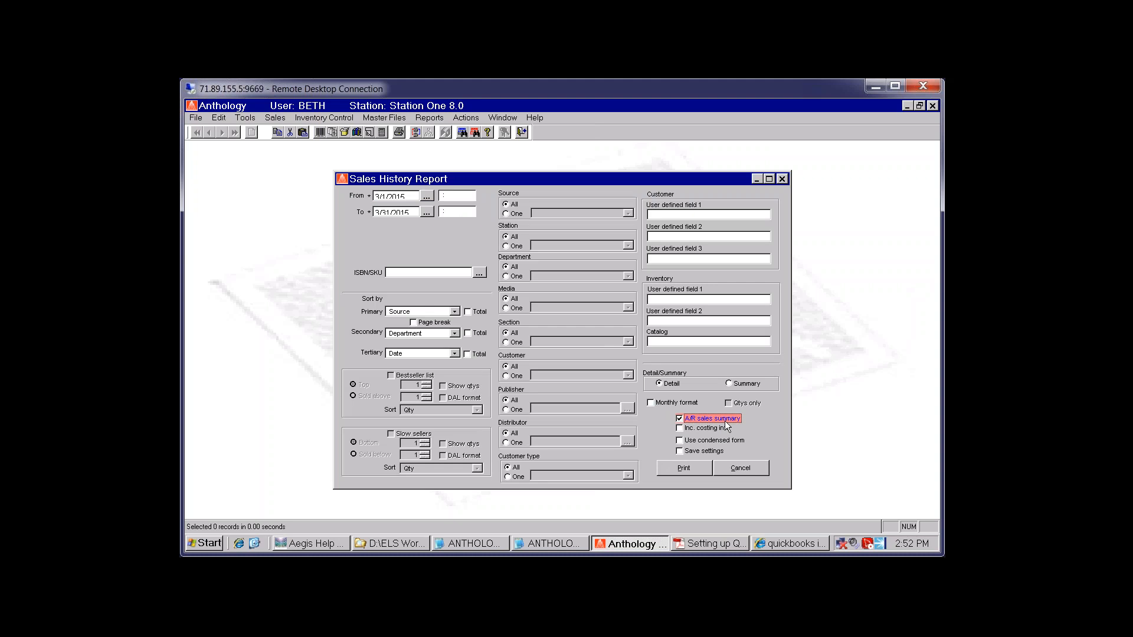
pyautogui.click(680, 442)
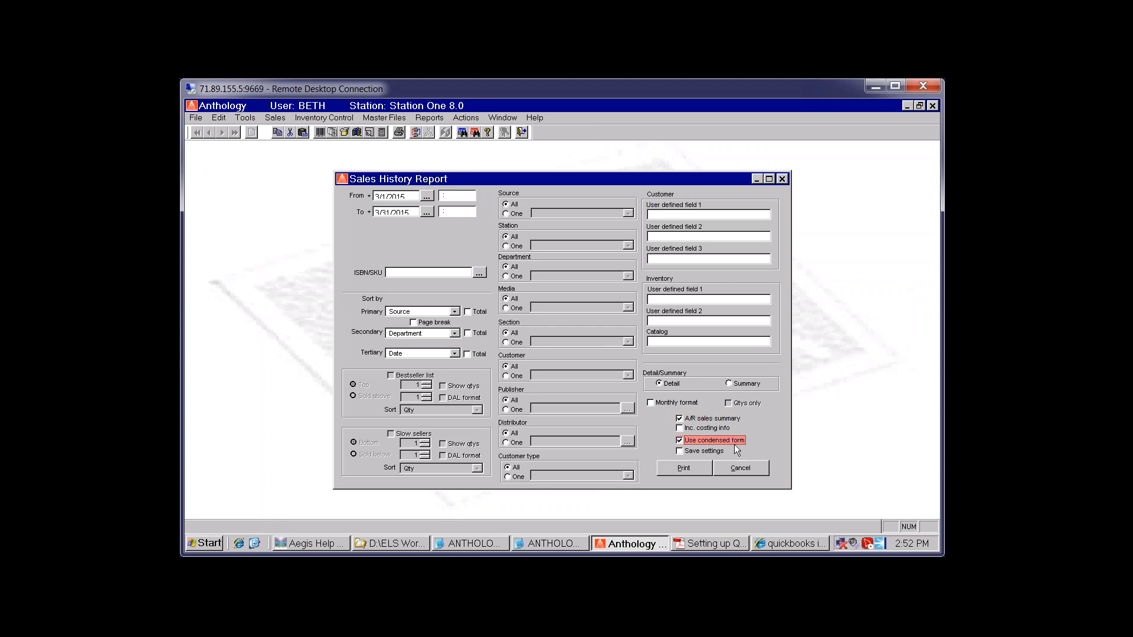
pyautogui.click(678, 451)
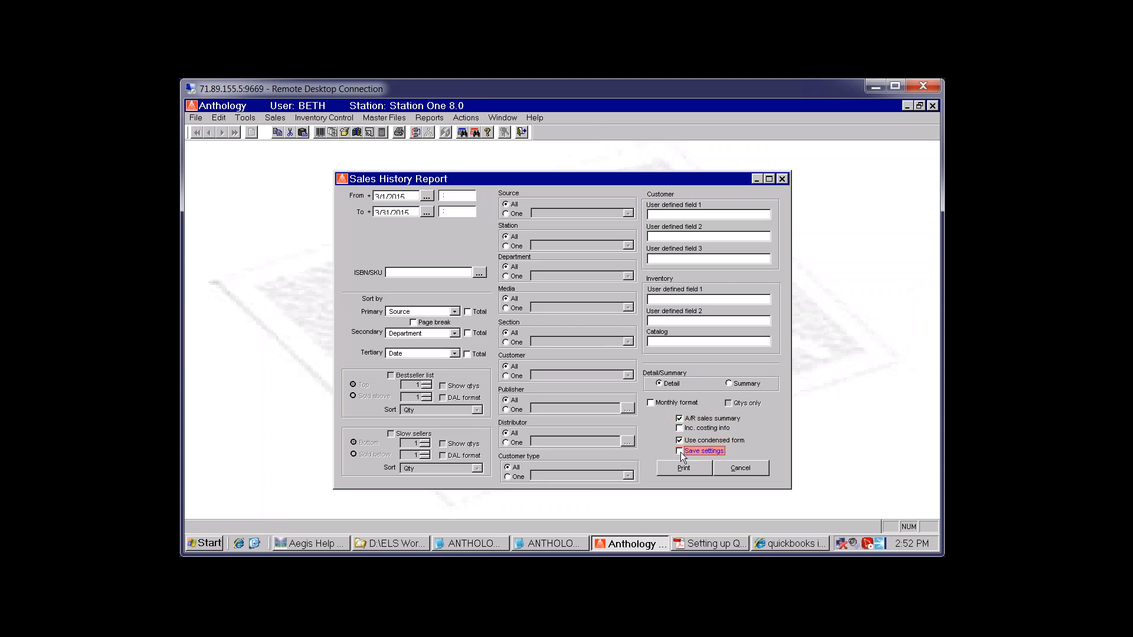
pyautogui.click(426, 195)
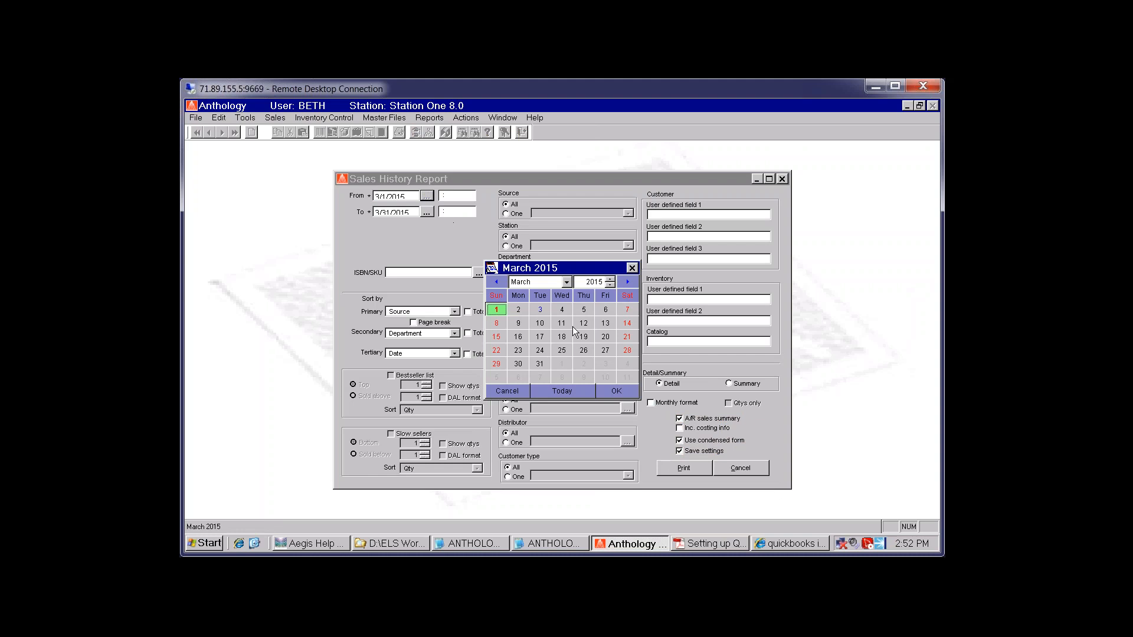
pyautogui.click(611, 285)
pyautogui.click(610, 285)
pyautogui.click(611, 285)
pyautogui.click(611, 285)
pyautogui.click(616, 391)
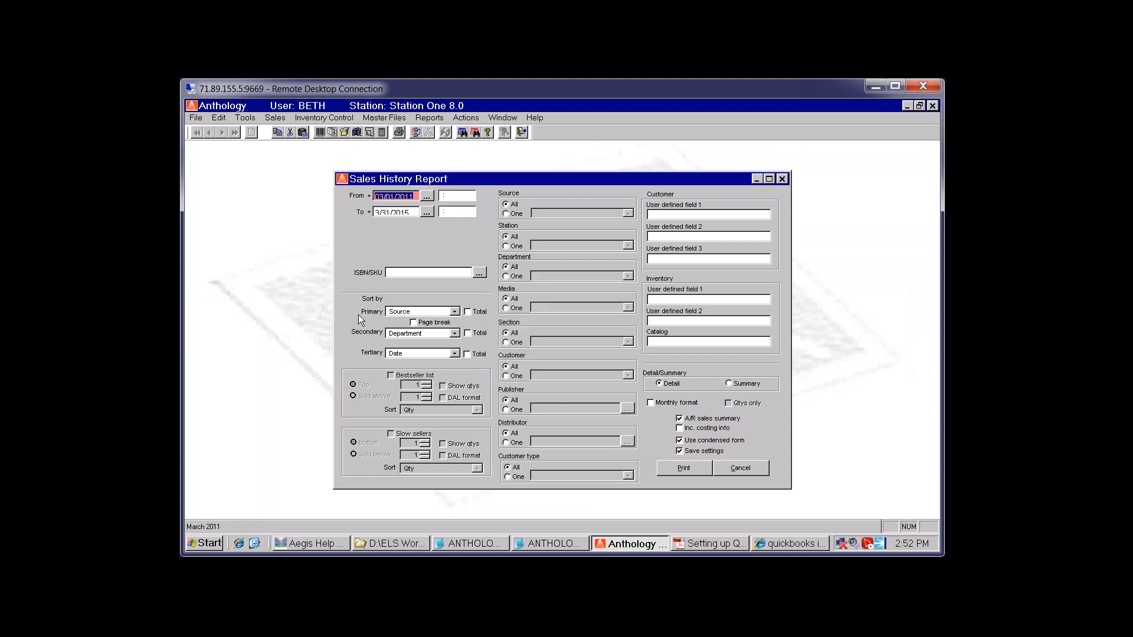
# Sort primarily by Customer Name with totals and page breaks, other sorts None, then open Print
pyautogui.click(453, 354)
pyautogui.click(457, 411)
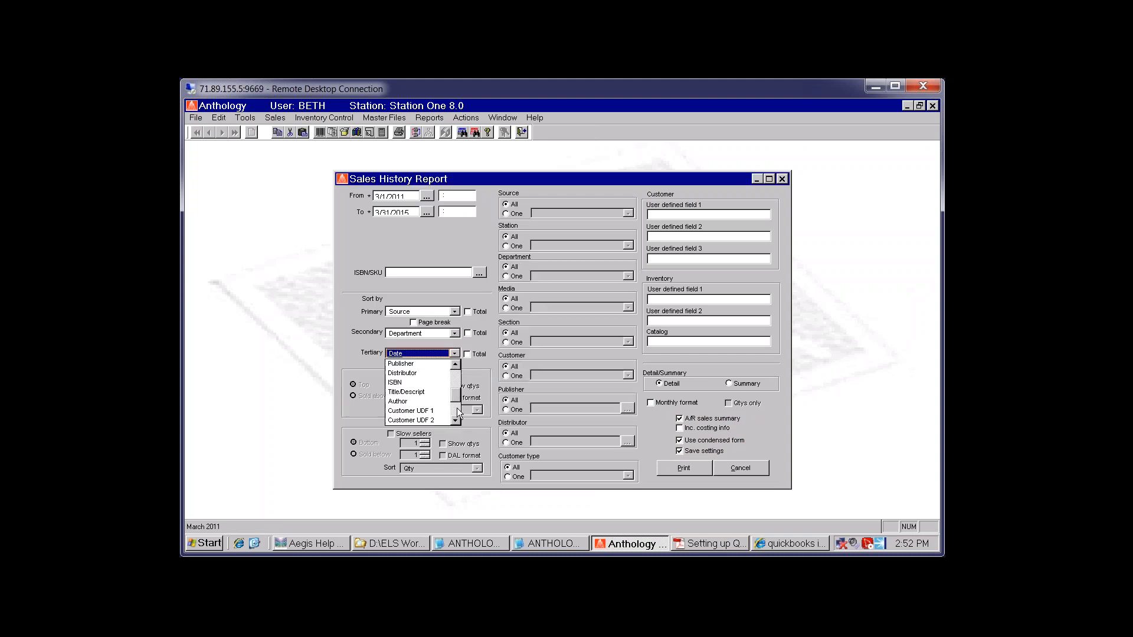
pyautogui.click(458, 411)
pyautogui.click(413, 420)
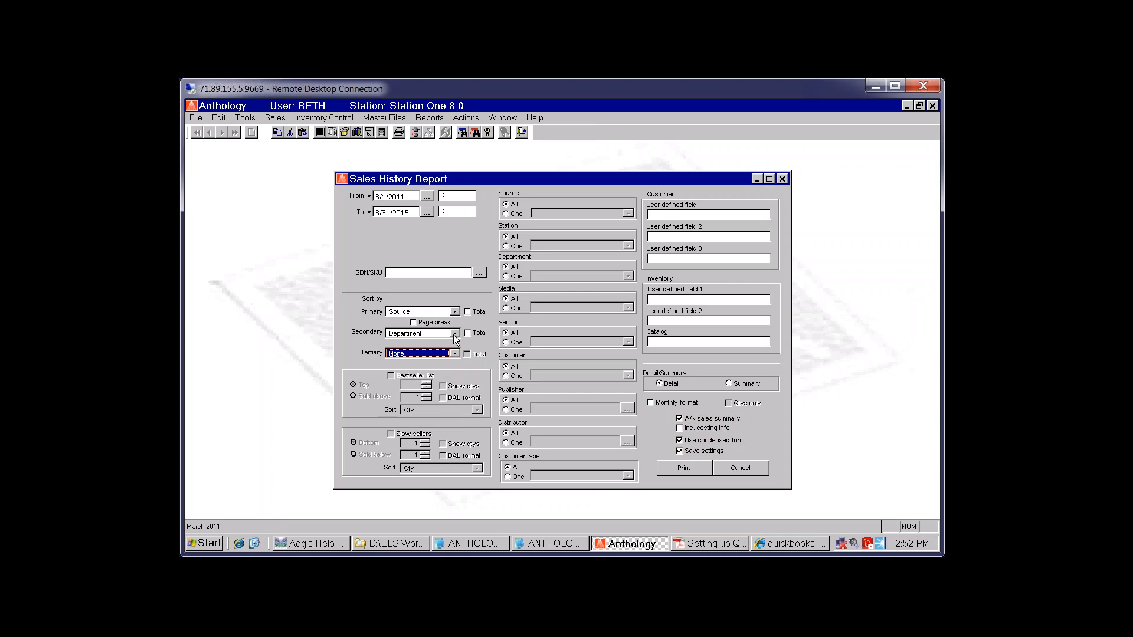
pyautogui.click(454, 334)
pyautogui.click(455, 400)
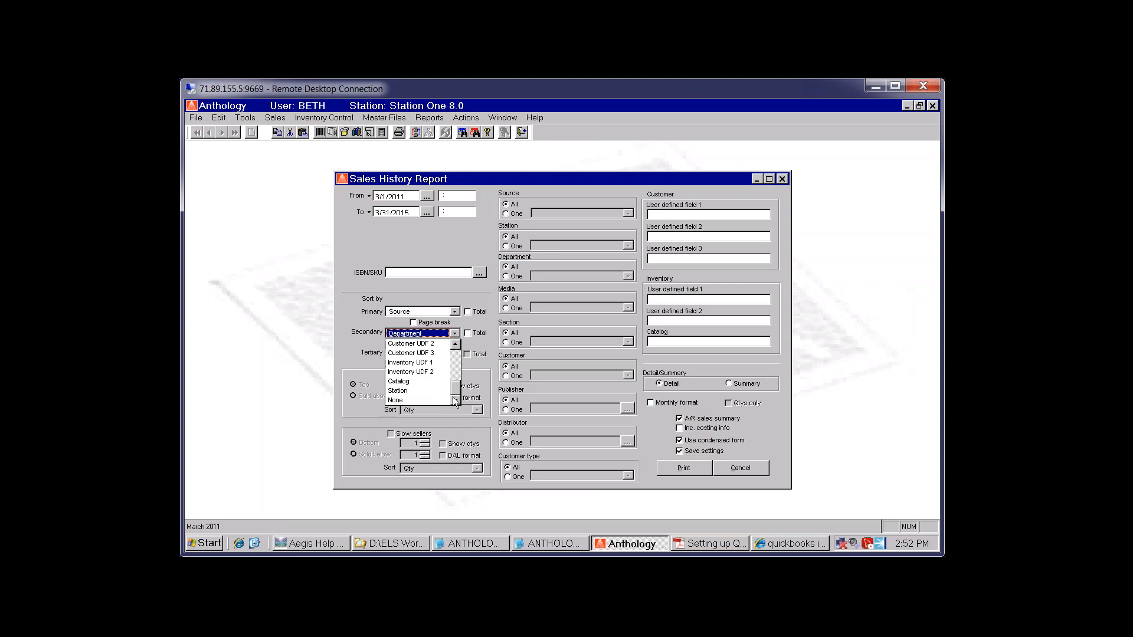
pyautogui.click(418, 400)
pyautogui.click(454, 313)
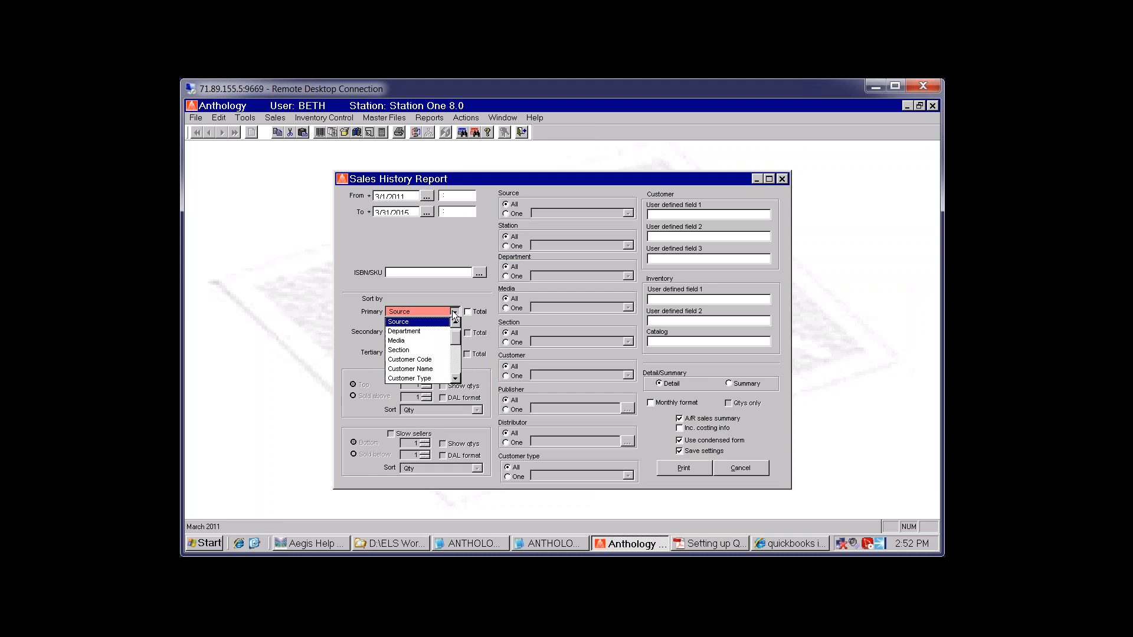
pyautogui.click(410, 369)
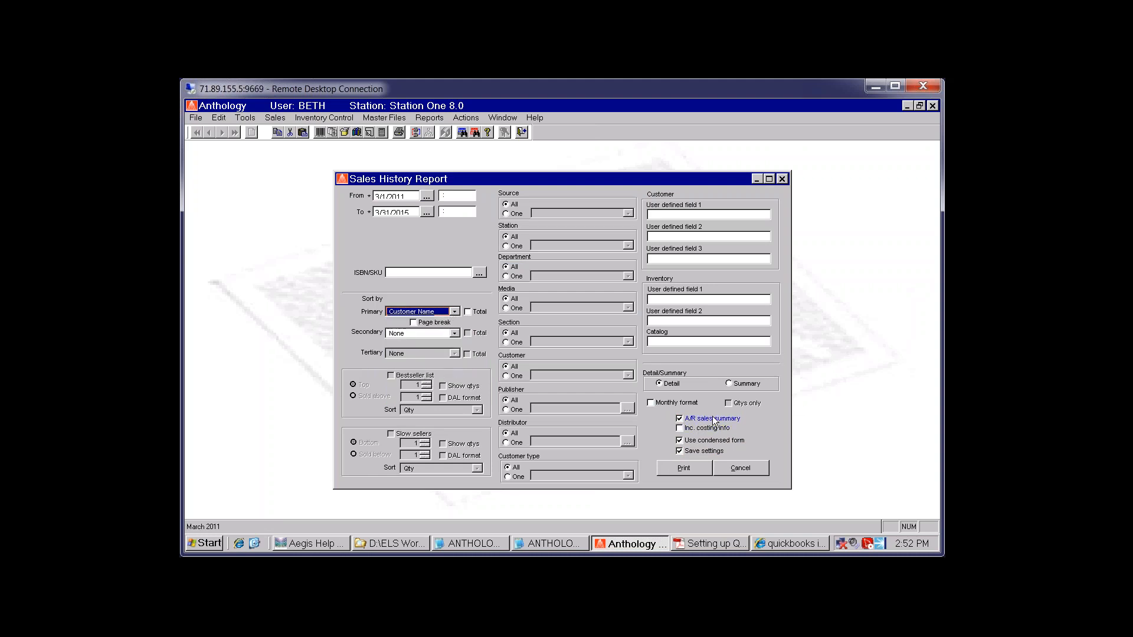
pyautogui.click(471, 311)
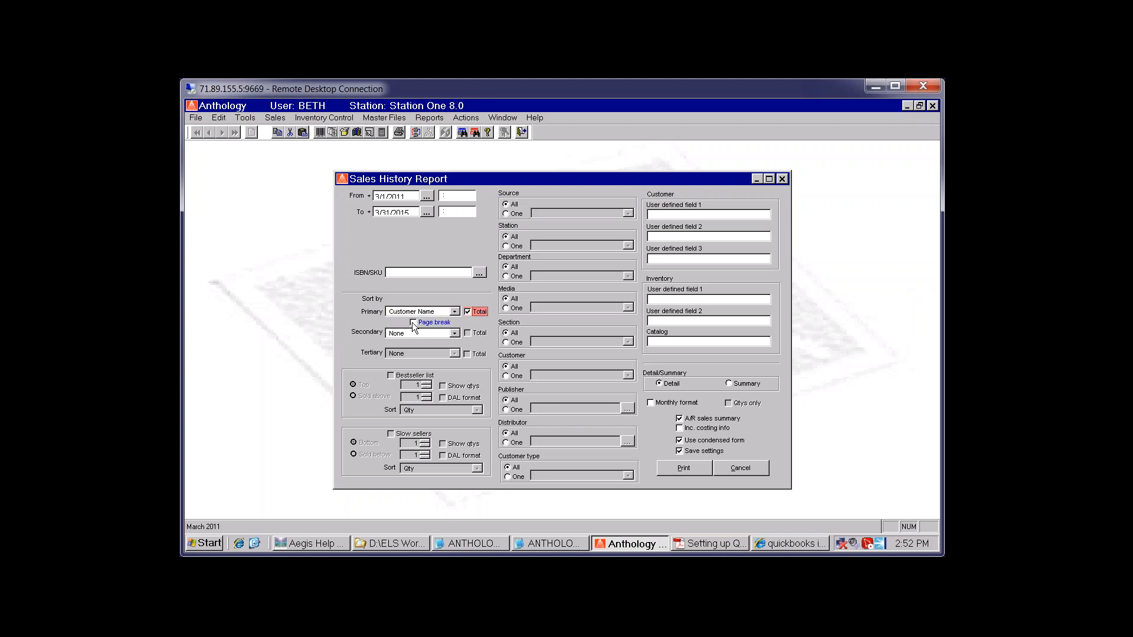
pyautogui.click(413, 323)
pyautogui.click(685, 469)
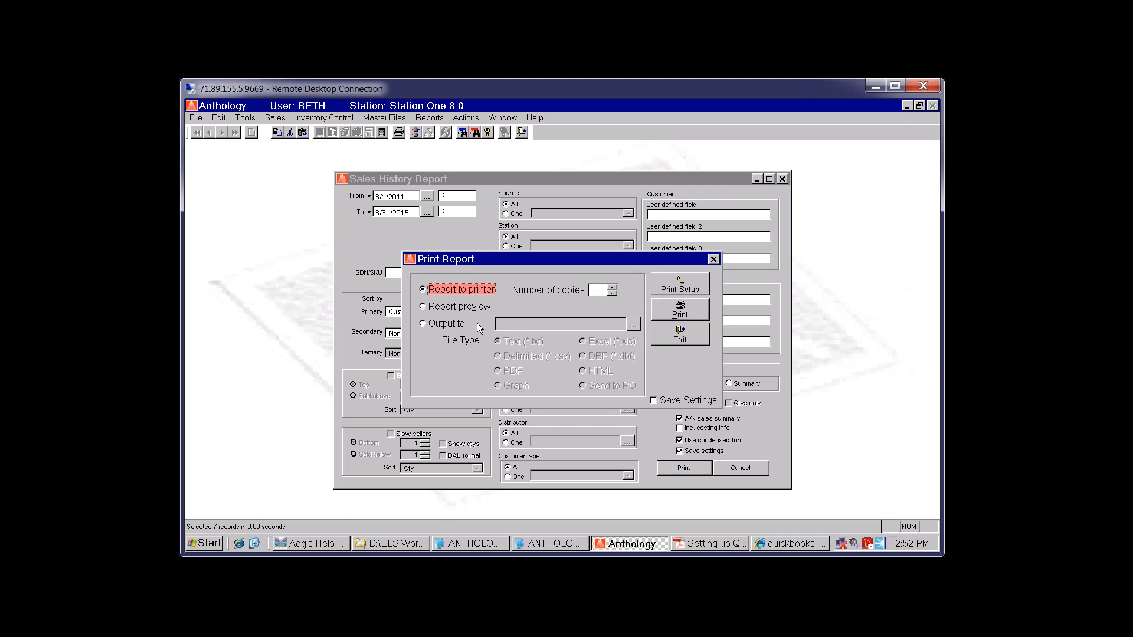
# Preview the A/R sales summary on screen and page forward to the totals: 52 books, $514.93
pyautogui.click(459, 307)
pyautogui.click(680, 310)
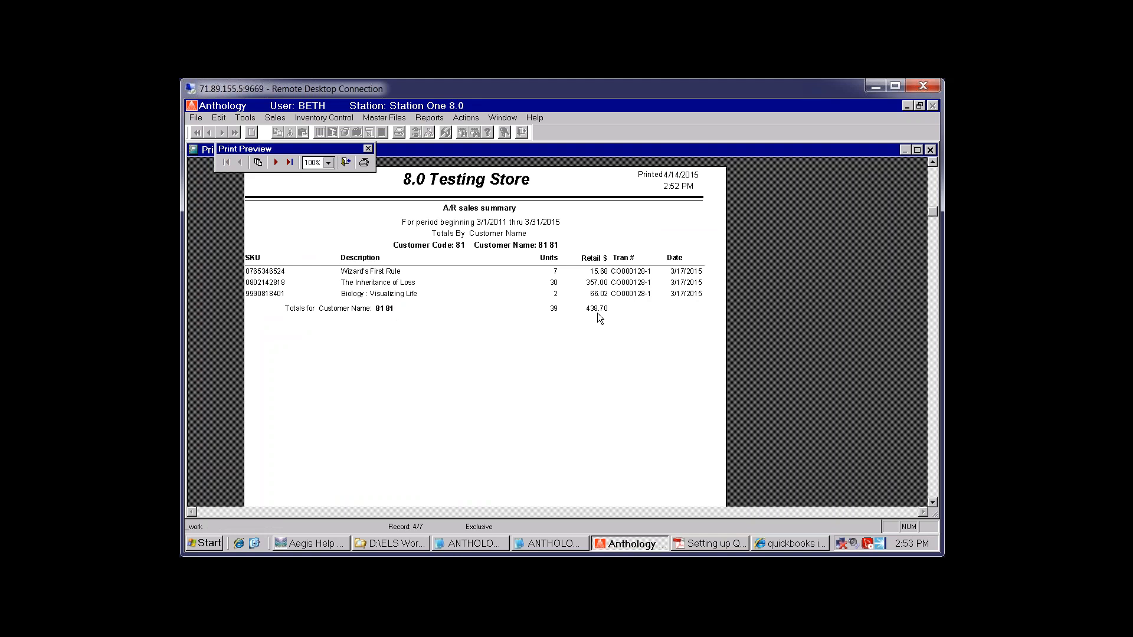
pyautogui.click(275, 162)
pyautogui.click(275, 163)
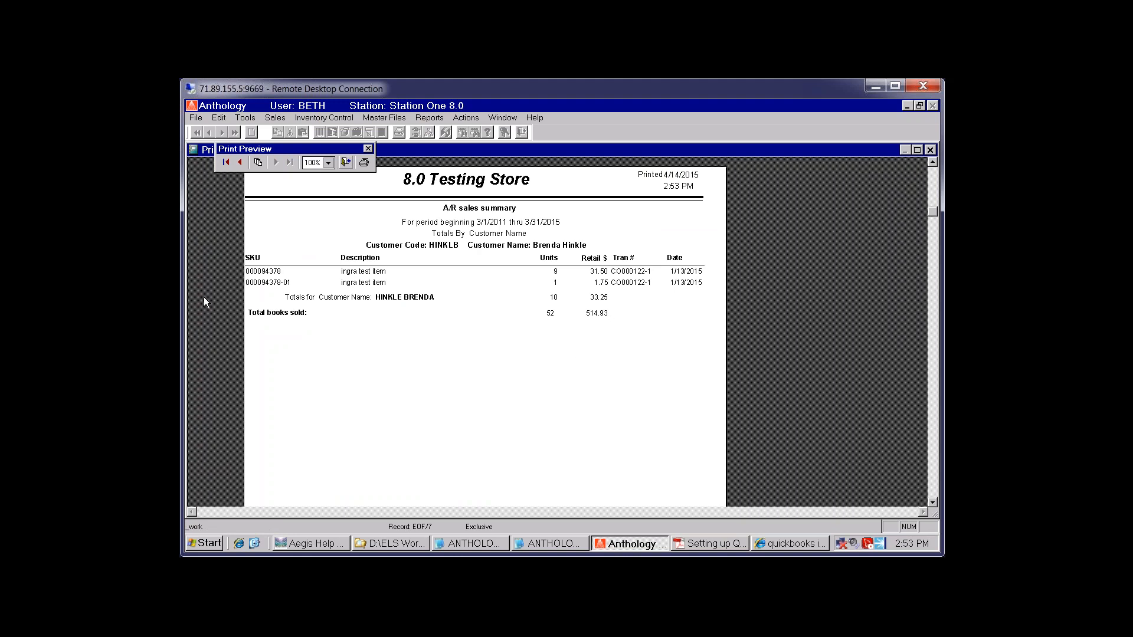
# Close the report preview, the print options and the sales history report
pyautogui.click(346, 163)
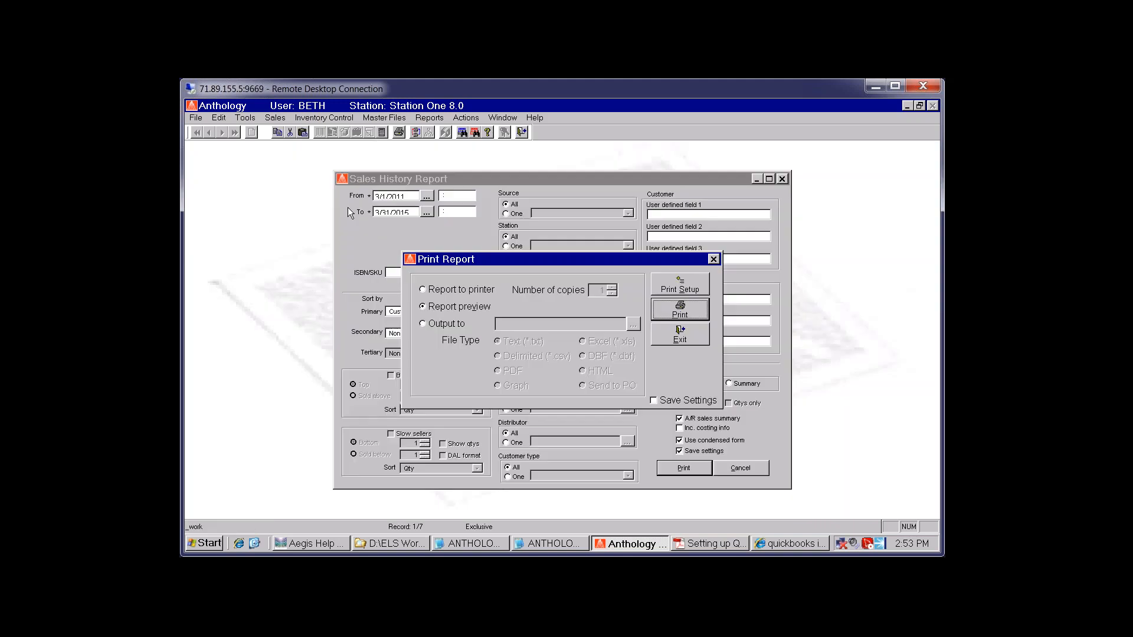
pyautogui.click(694, 334)
pyautogui.click(762, 469)
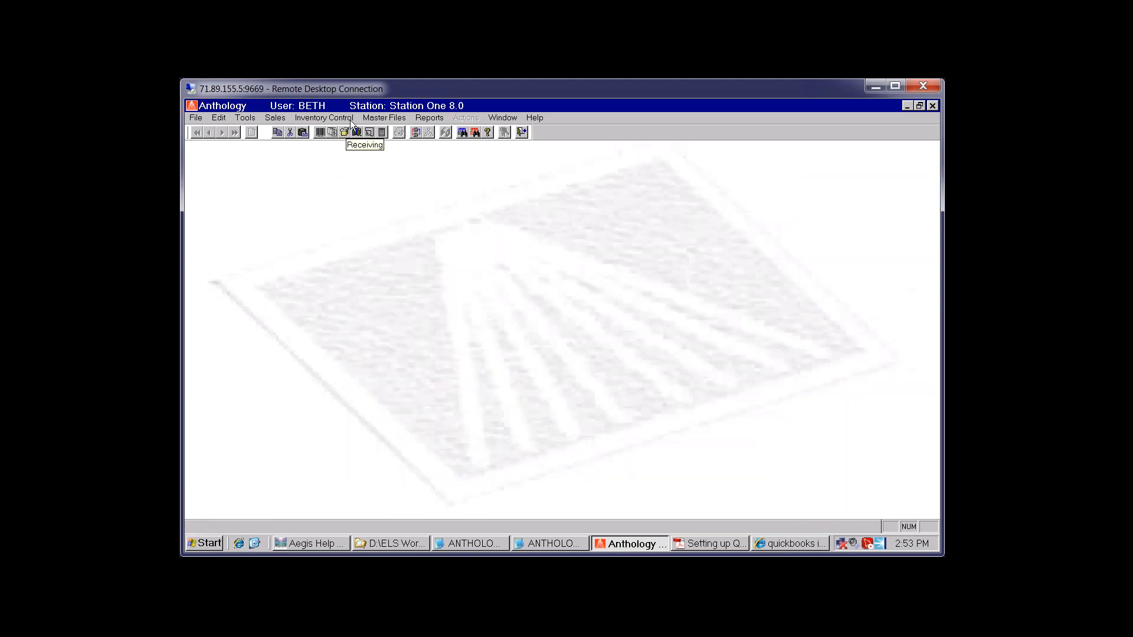
# In Master Files > Customers, select the customer record with a full address
pyautogui.click(385, 117)
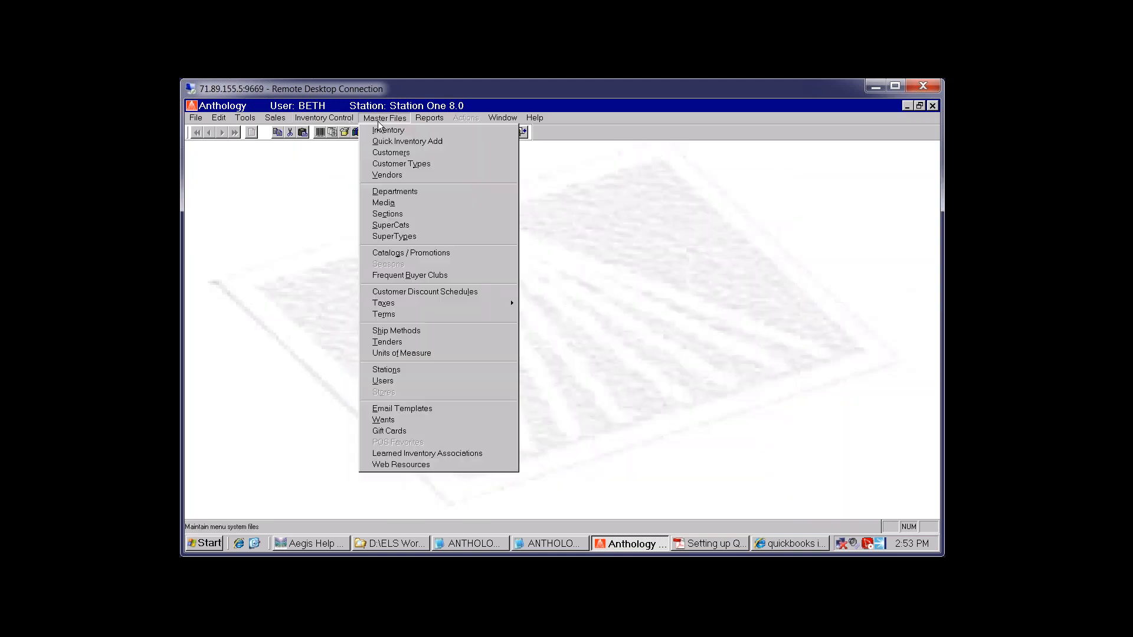
pyautogui.click(399, 154)
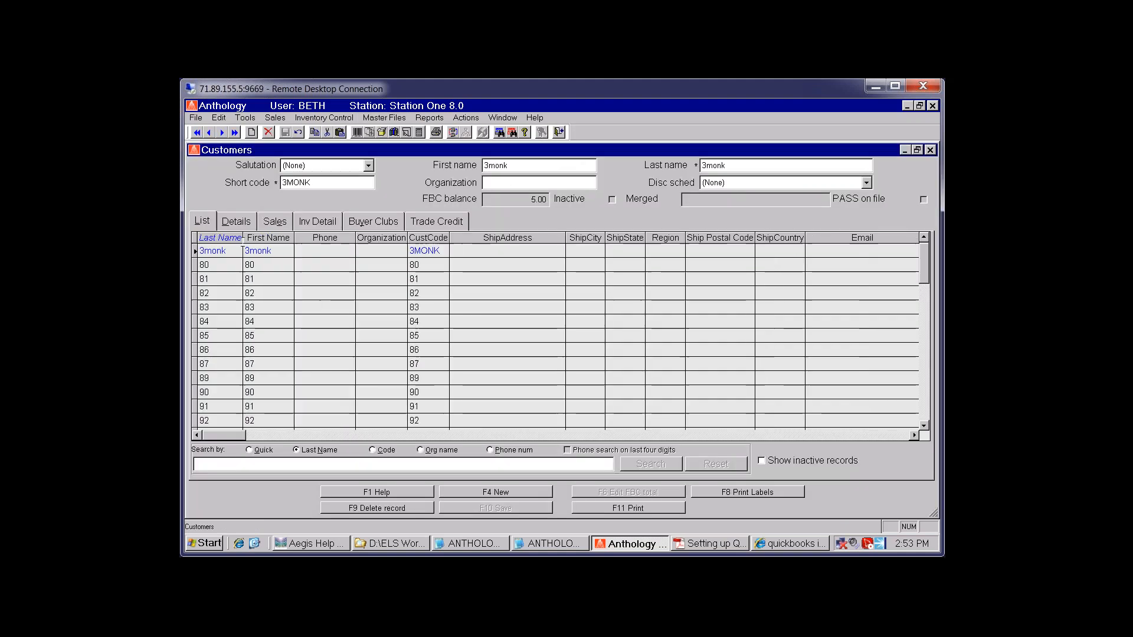
pyautogui.click(343, 309)
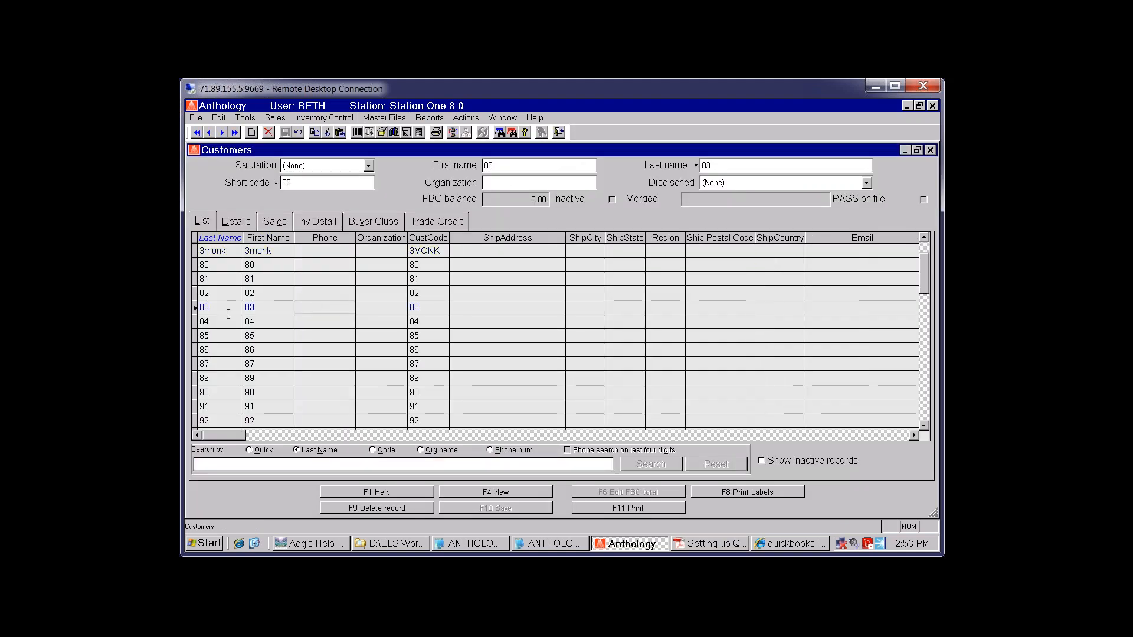
pyautogui.scroll(-10, 253, 321)
pyautogui.click(252, 350)
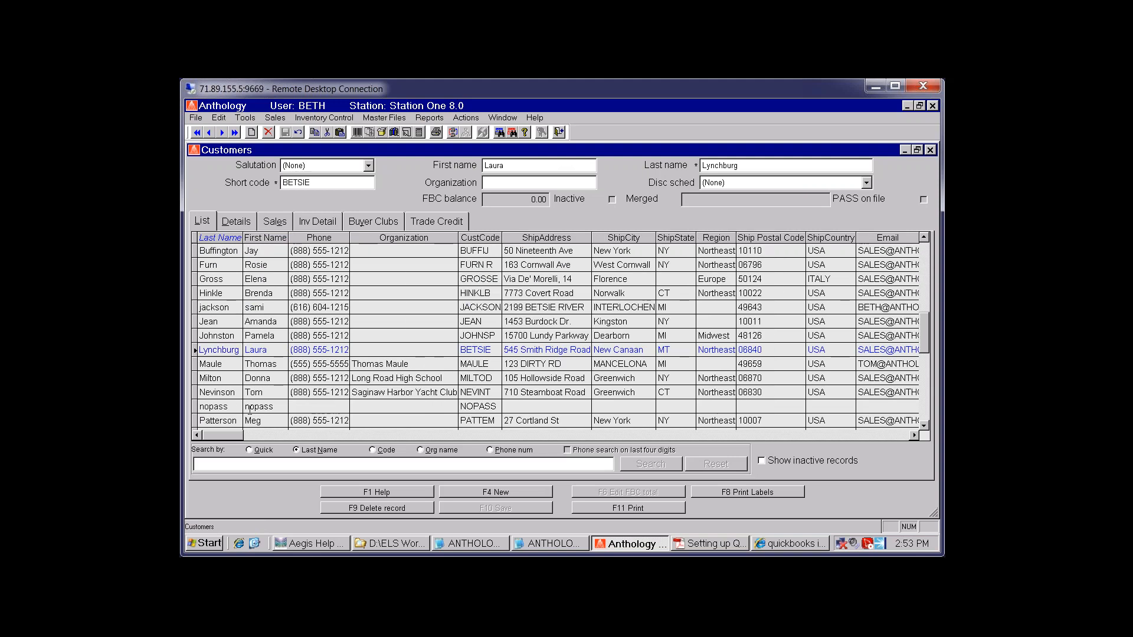
pyautogui.click(249, 322)
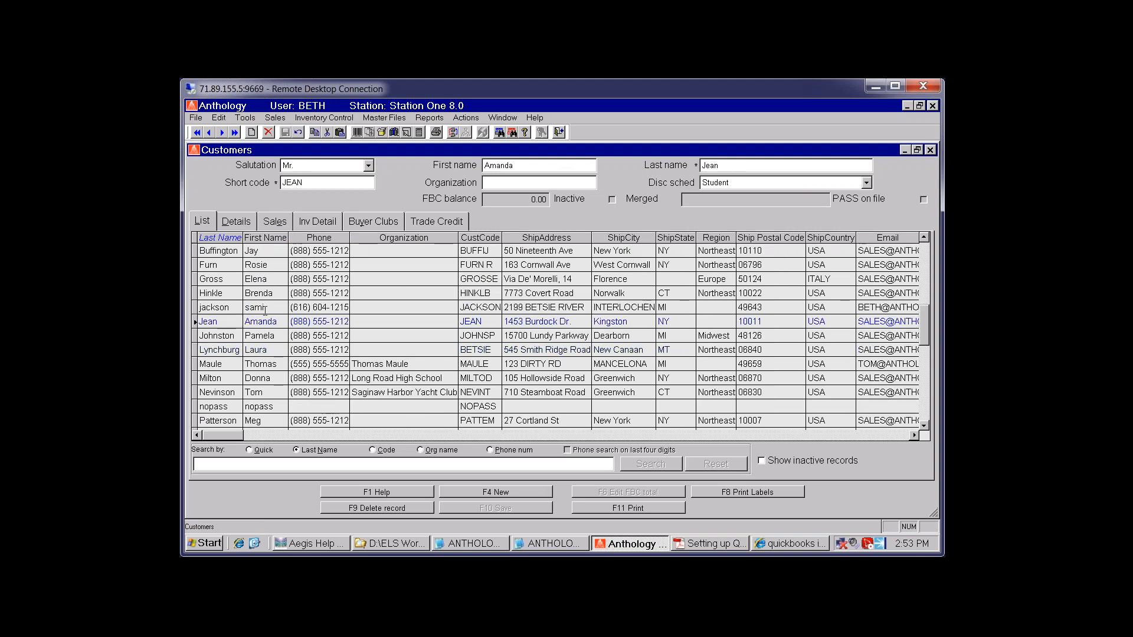
pyautogui.scroll(4, 265, 310)
pyautogui.click(269, 350)
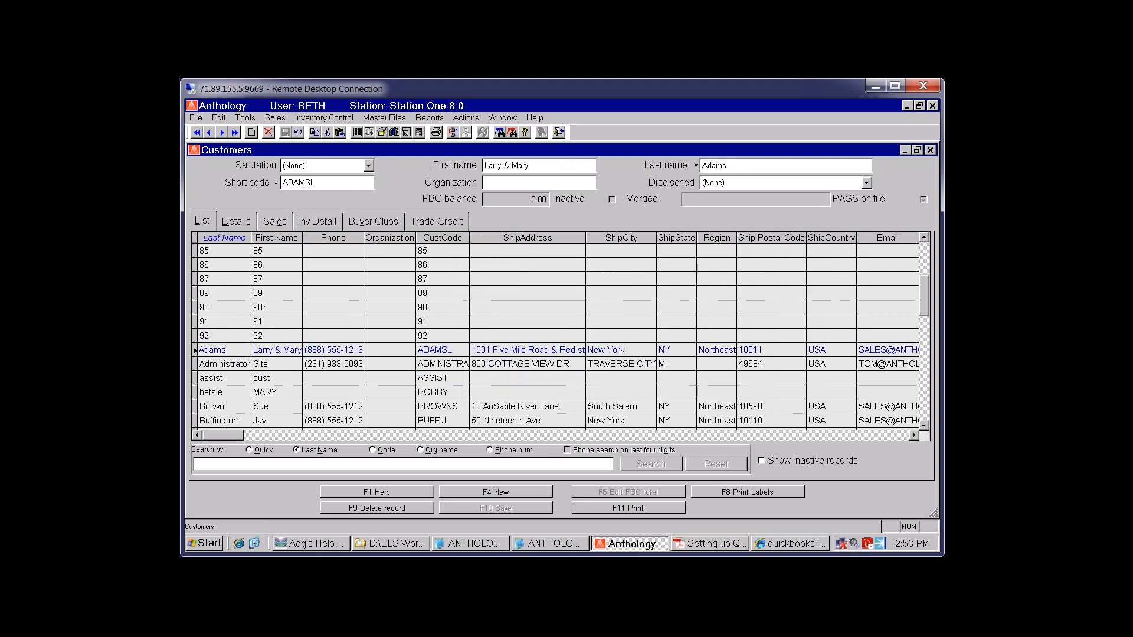
# Show the customer's inventory detail for CR, CO, BF and special-order sales, saving those settings
pyautogui.click(324, 224)
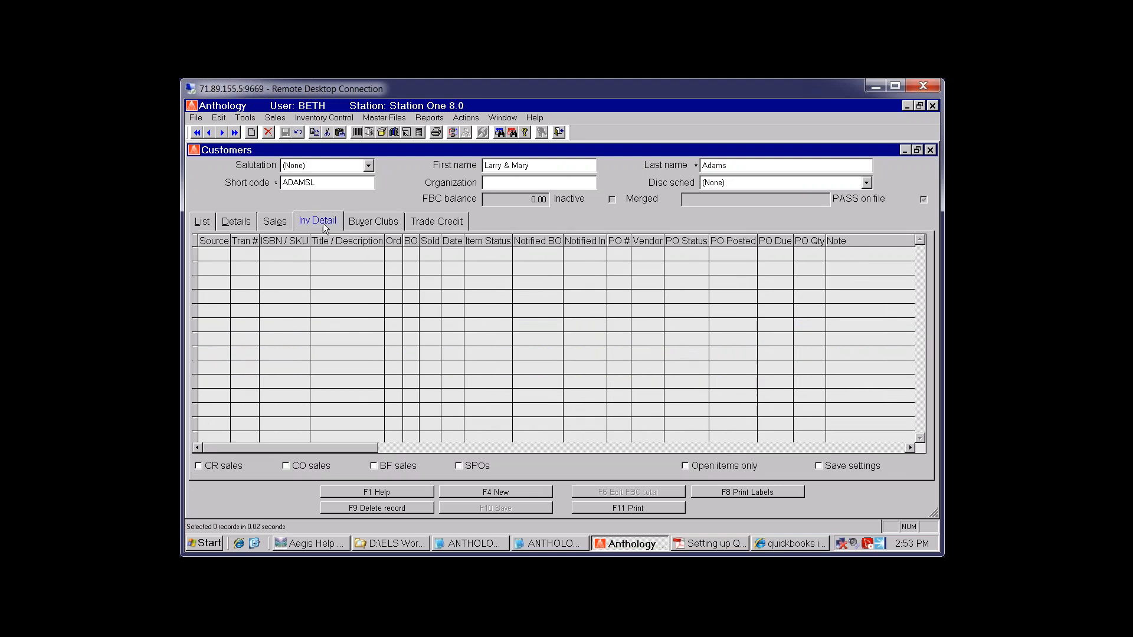
pyautogui.click(313, 465)
pyautogui.click(223, 465)
pyautogui.click(389, 466)
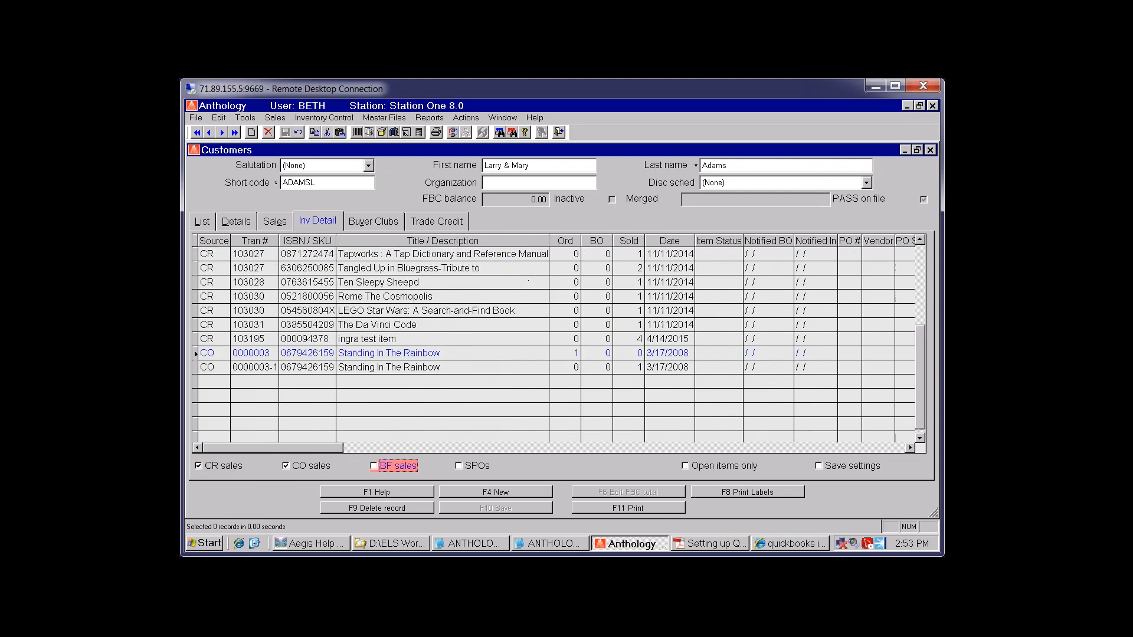
pyautogui.click(466, 466)
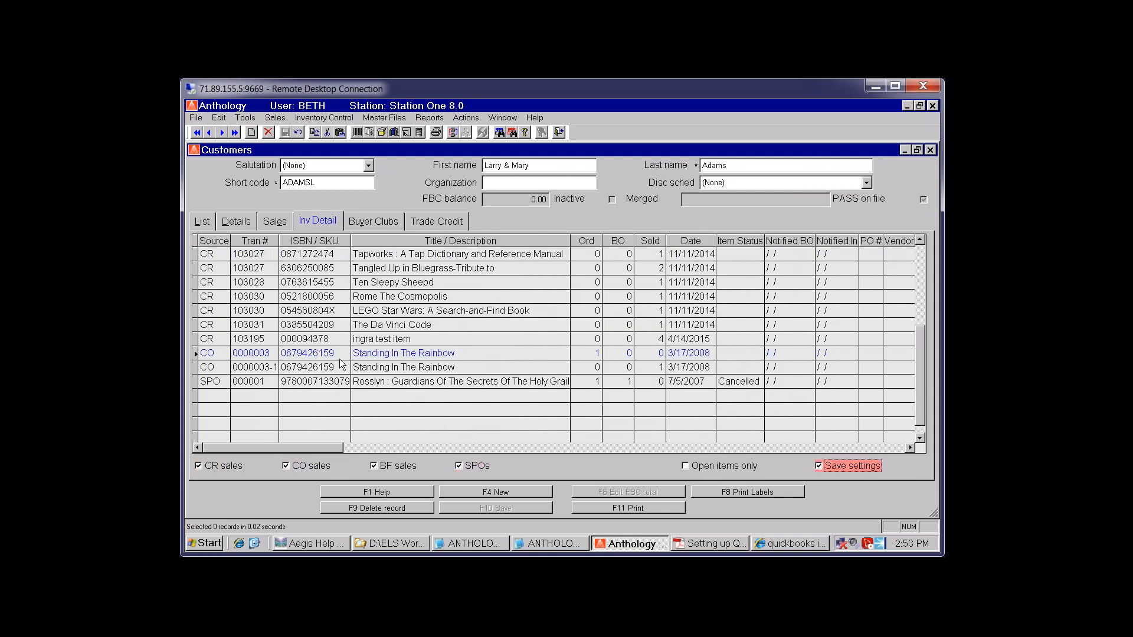
pyautogui.click(847, 466)
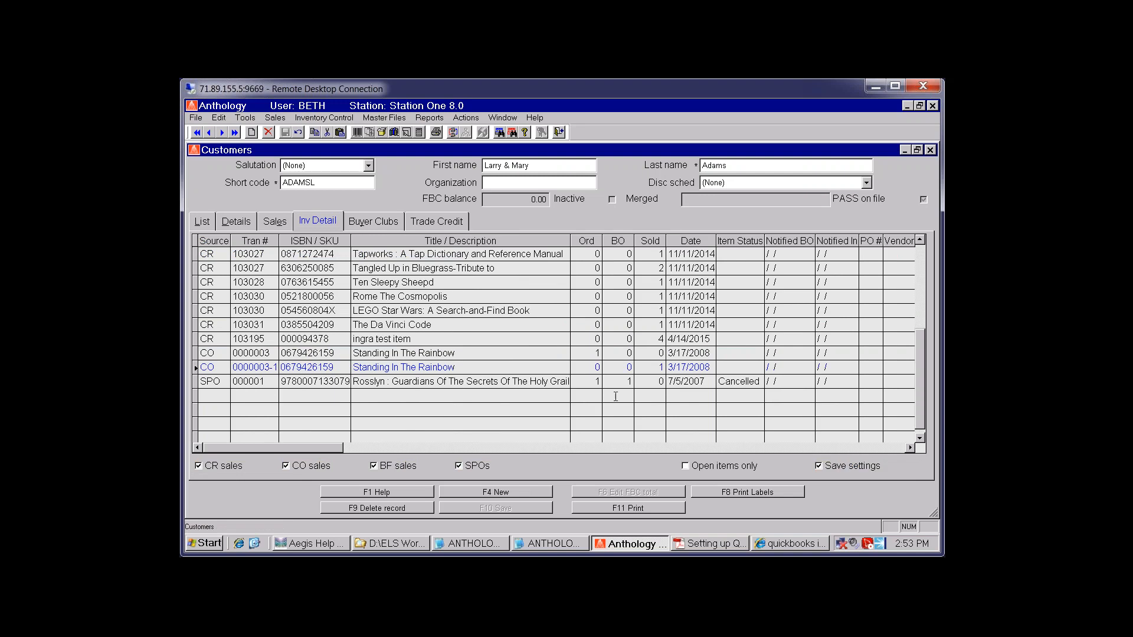
# Sort the sale rows by date and check the ingra test item's 5.00 retail price
pyautogui.click(690, 241)
pyautogui.scroll(-10, 478, 354)
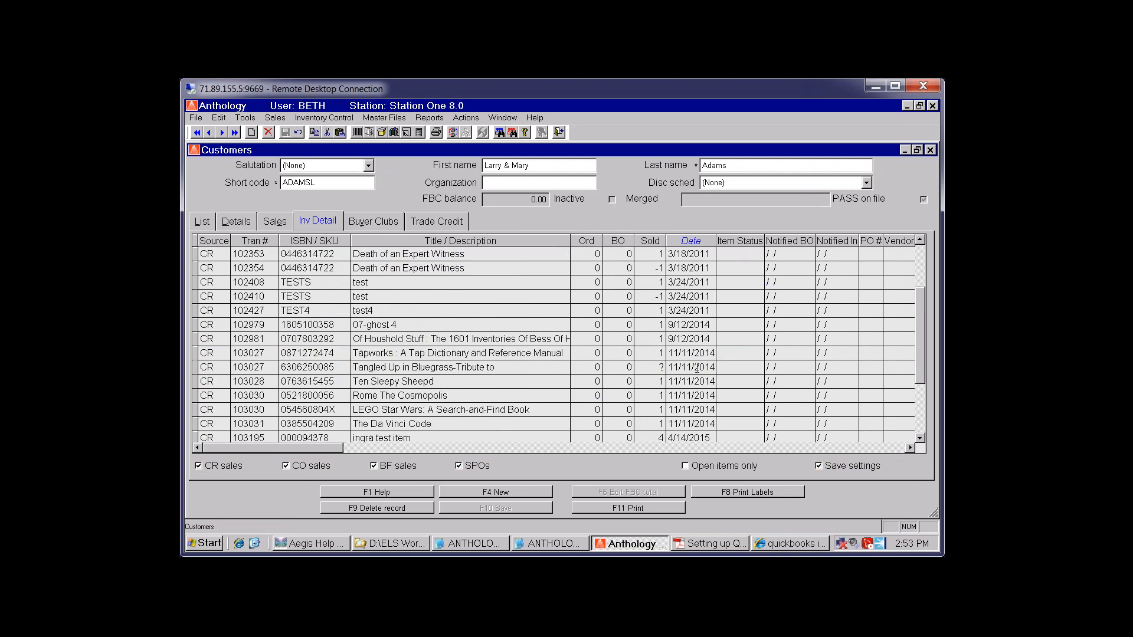
pyautogui.click(520, 271)
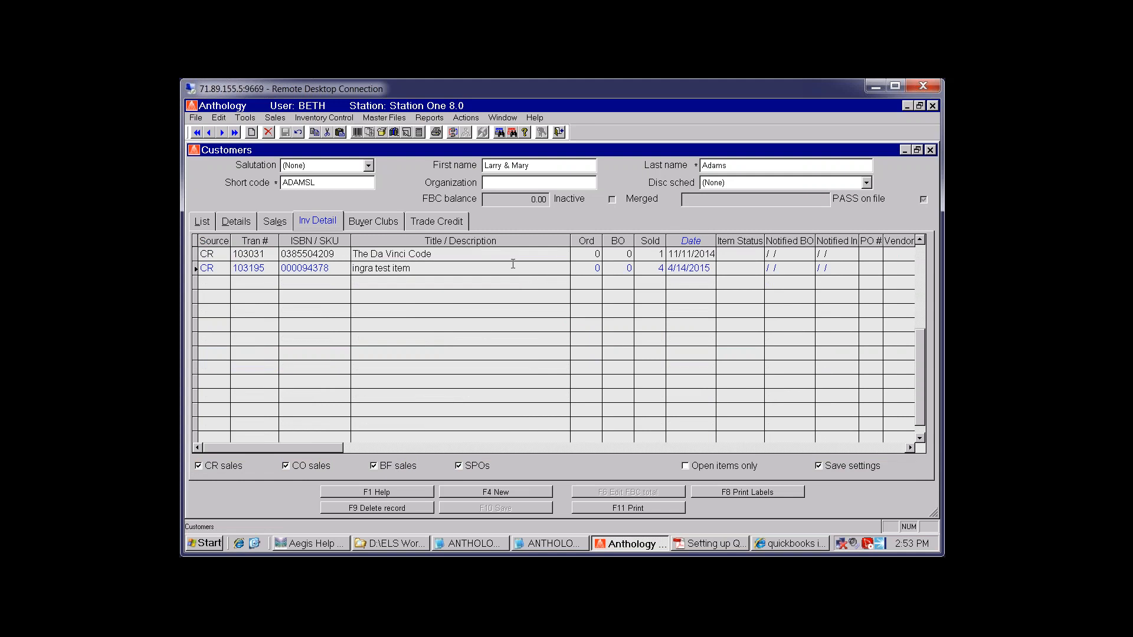
pyautogui.click(920, 239)
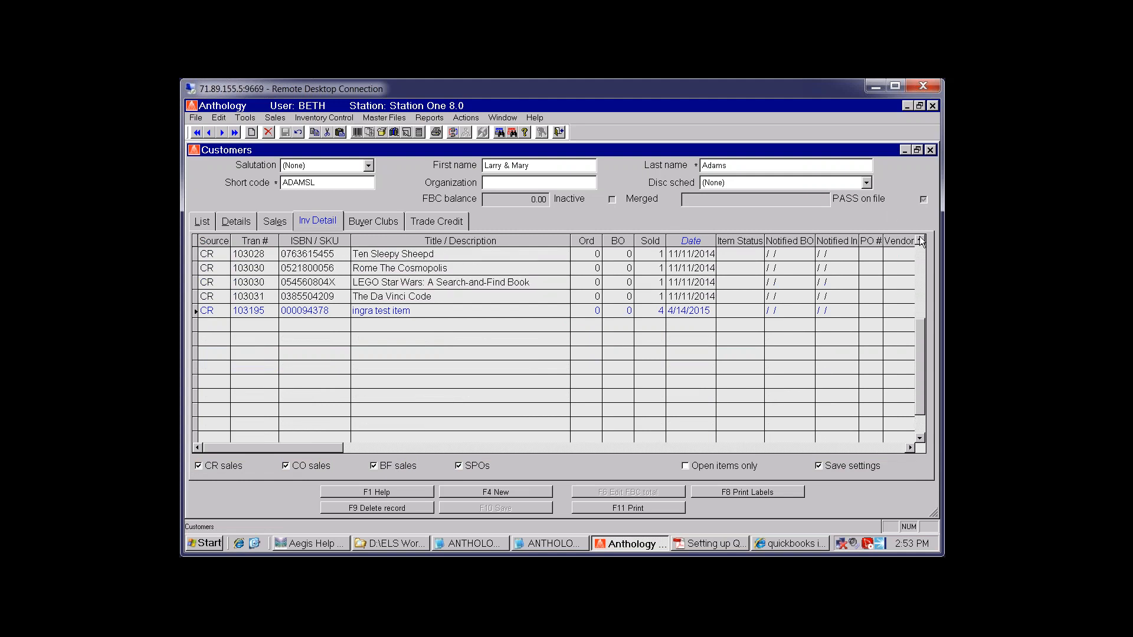
pyautogui.click(910, 447)
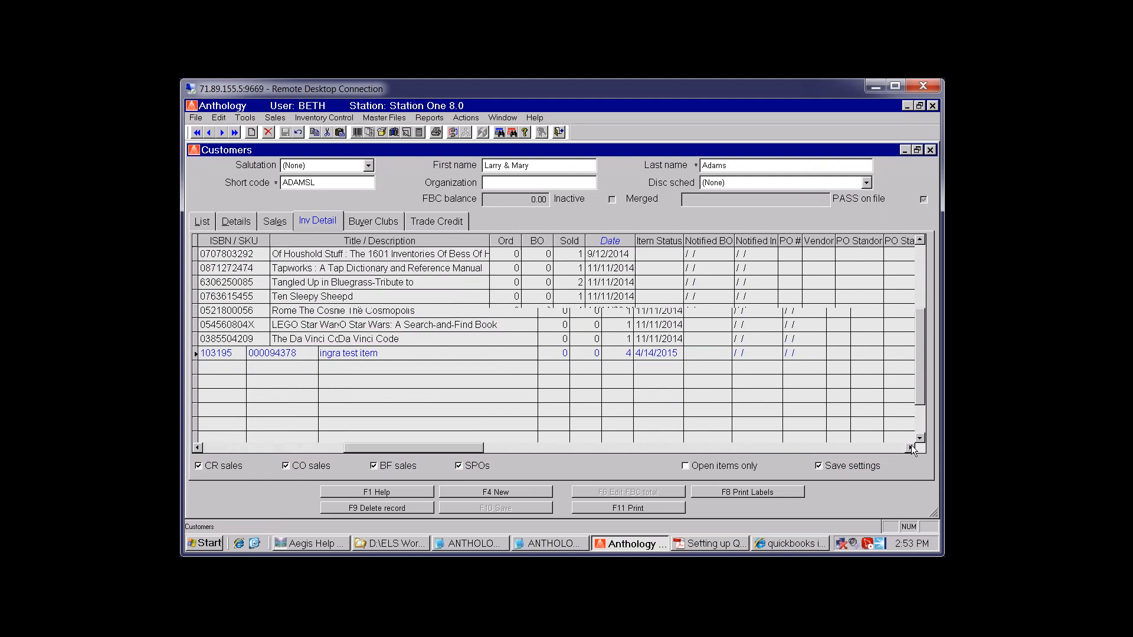
pyautogui.click(874, 354)
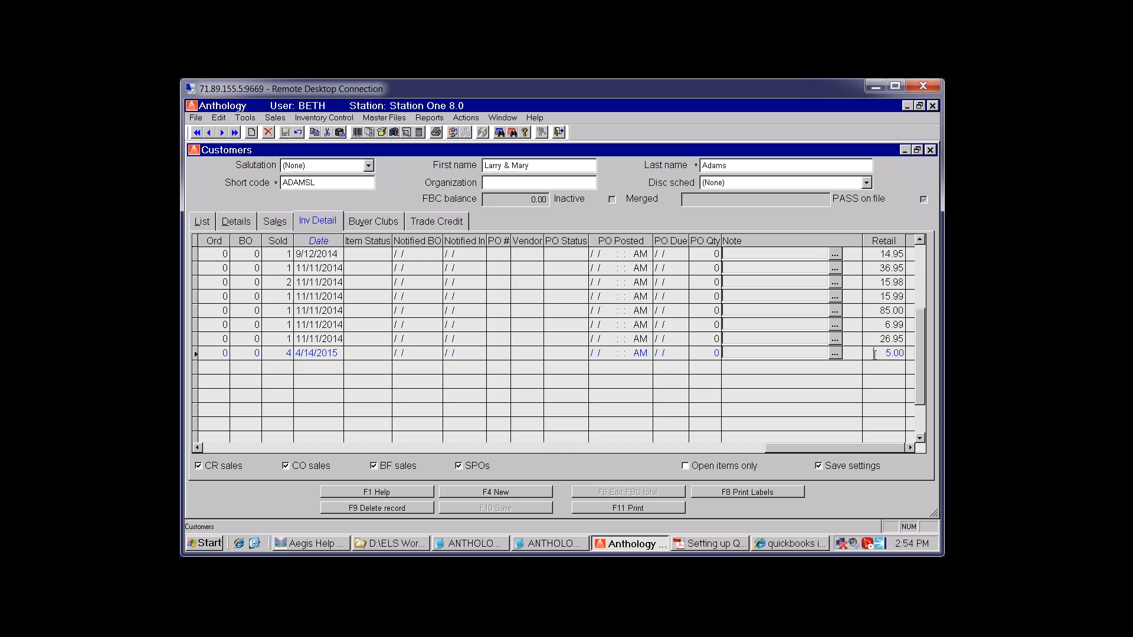
# Move the Retail column beside the quantities, return to the customer list, then show the IIF search results
pyautogui.moveTo(885, 246); pyautogui.dragTo(278, 222)
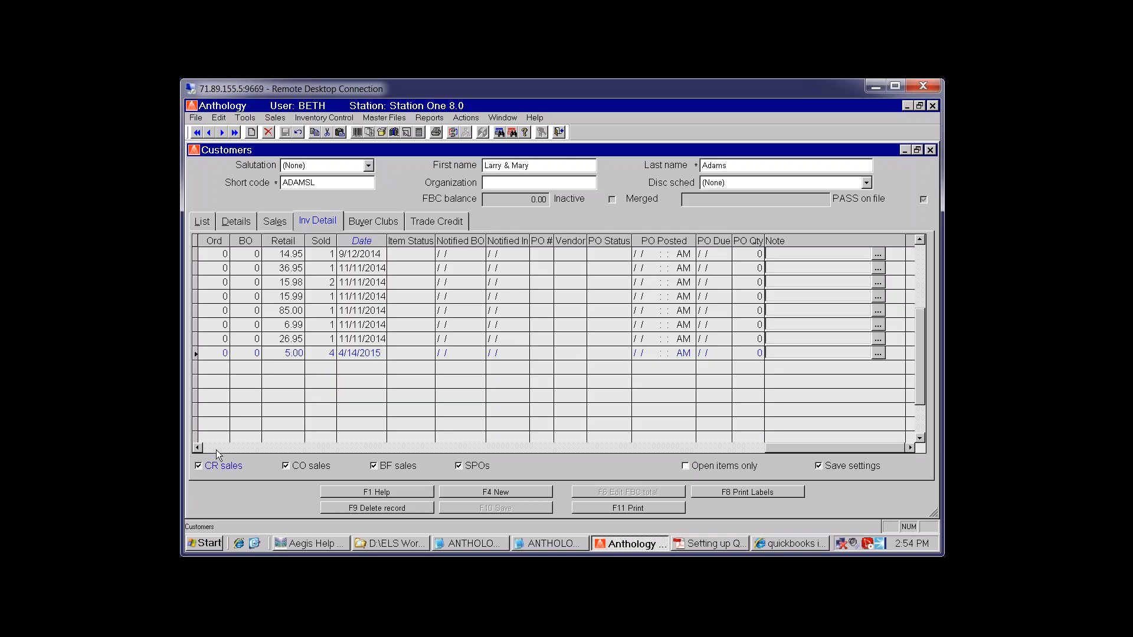
pyautogui.click(215, 450)
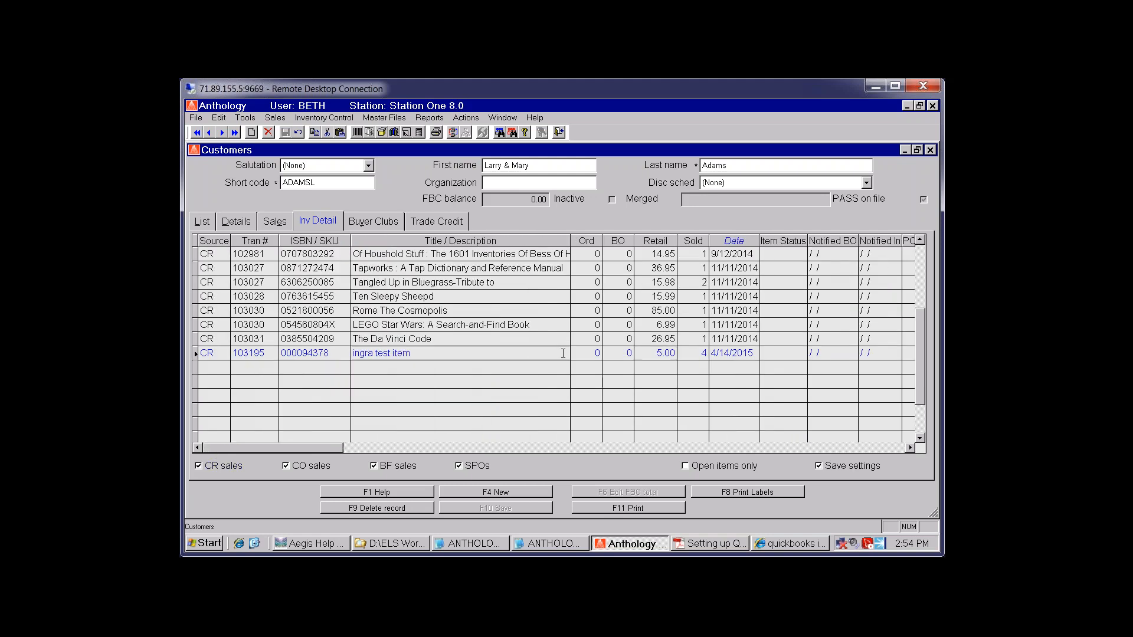
pyautogui.click(202, 221)
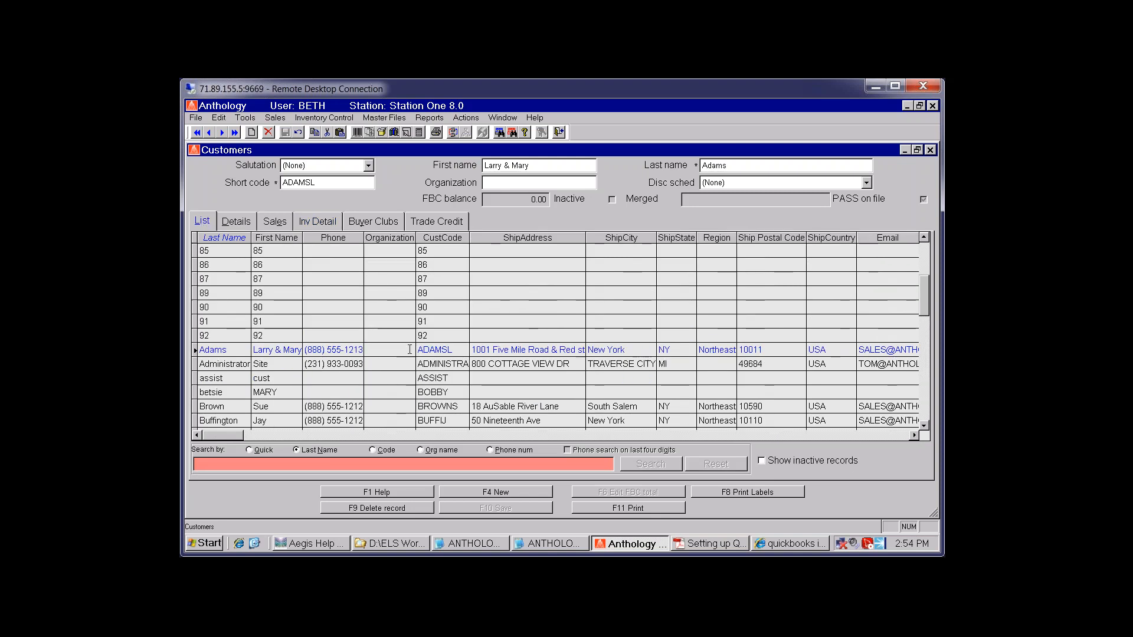
pyautogui.click(790, 543)
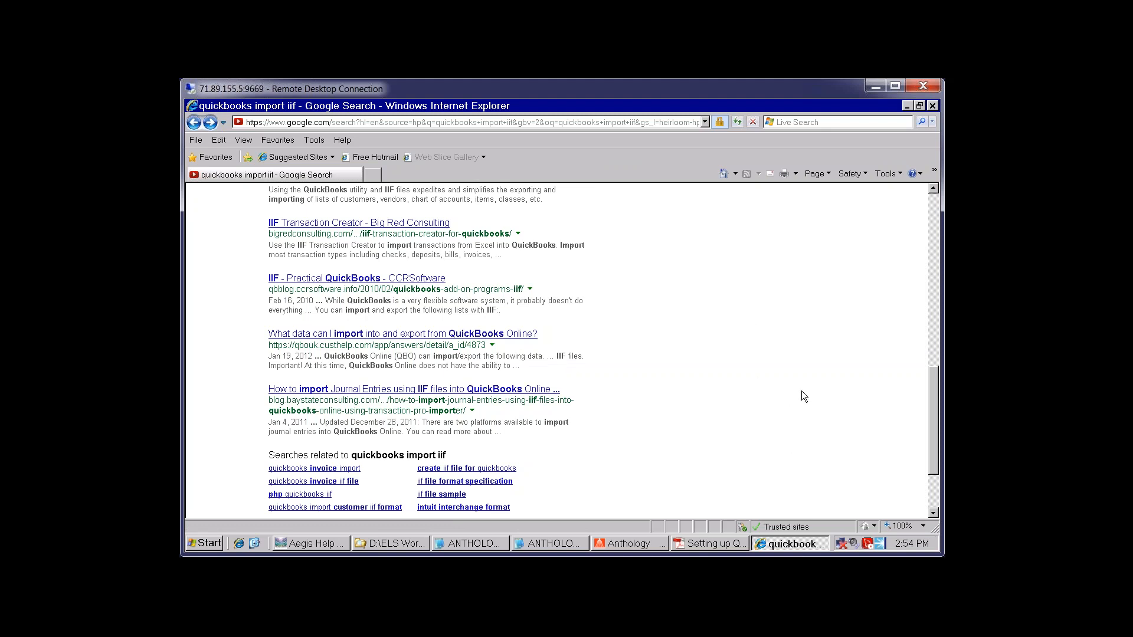
# Look over the 'quickbooks import iif' Google results, then go back to Anthology's customer records
pyautogui.scroll(-2, 802, 391)
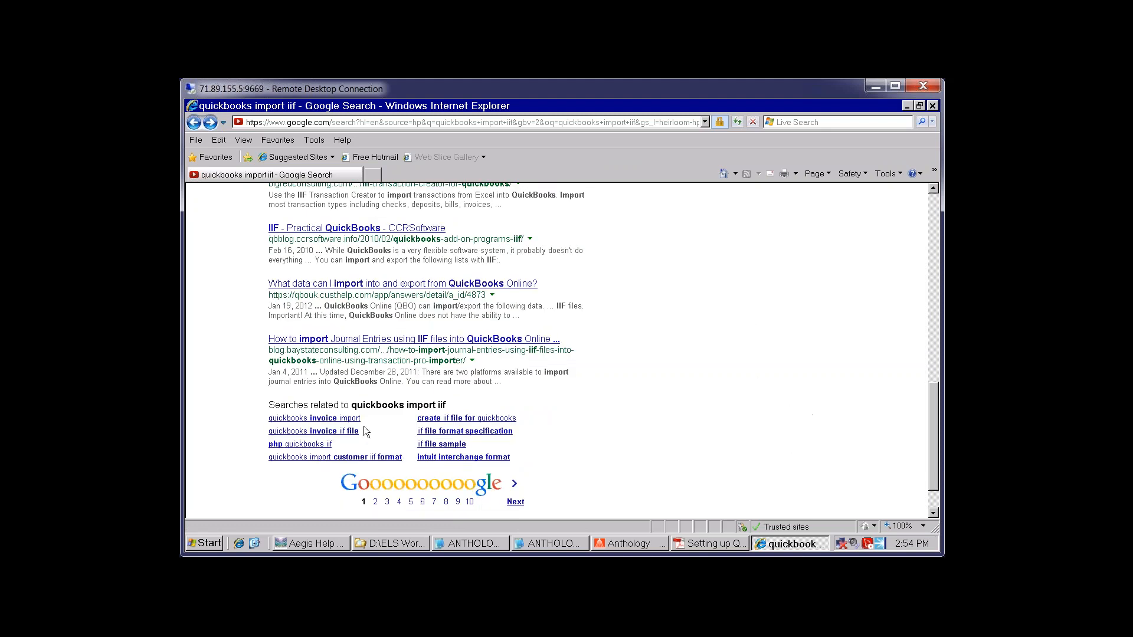
pyautogui.scroll(5, 711, 363)
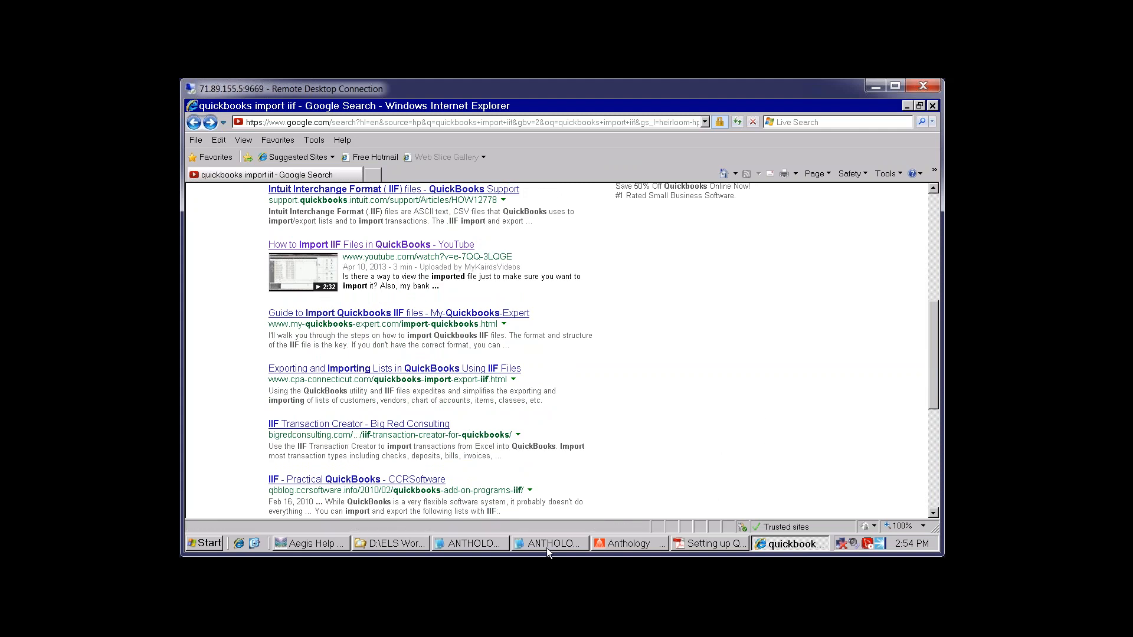
pyautogui.click(629, 542)
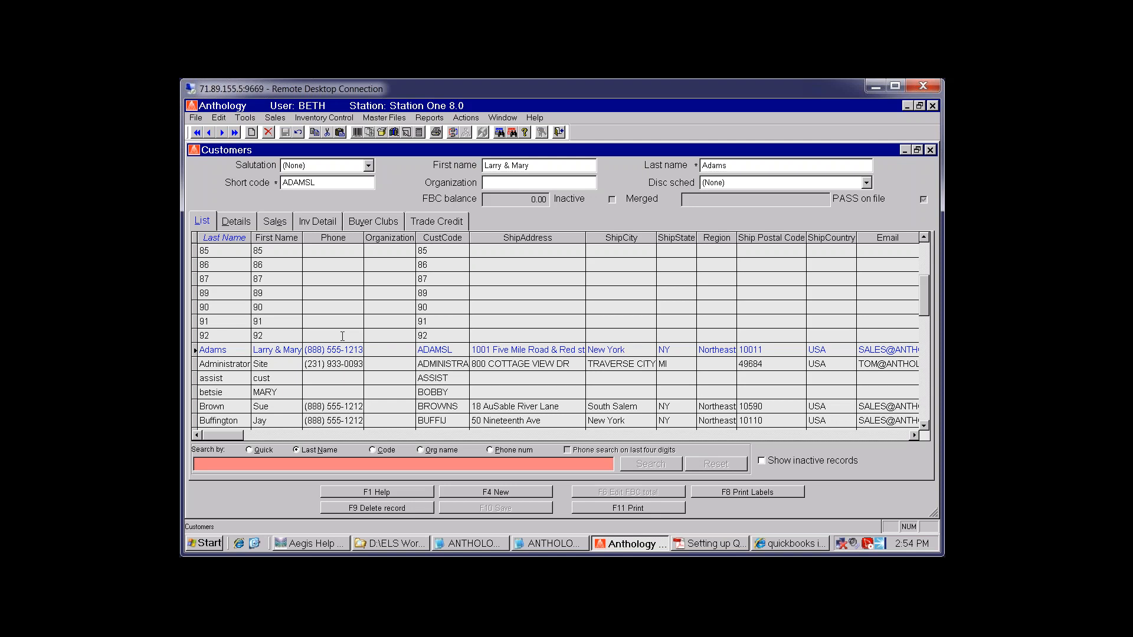
# Bring up the 'Setting up QB' Adobe Reader guide to QuickBooks accounting links
pyautogui.click(705, 539)
# Read down to page 7's A/R IIF export steps, then return to the IIF search results
pyautogui.scroll(-2, 630, 326)
pyautogui.scroll(-10, 631, 326)
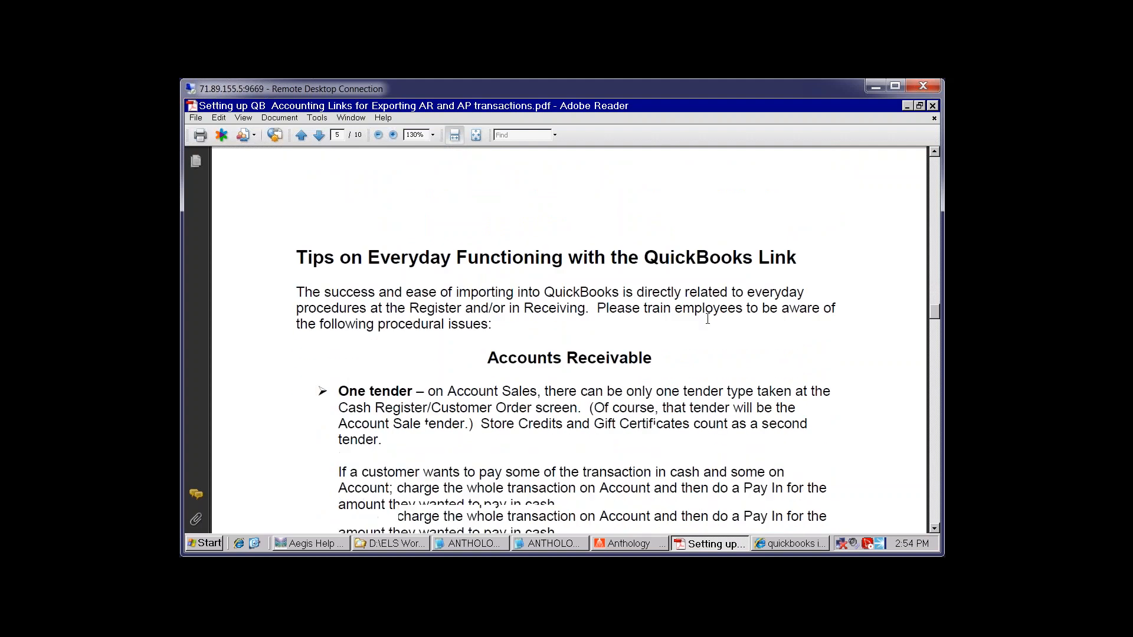
pyautogui.scroll(-3, 713, 318)
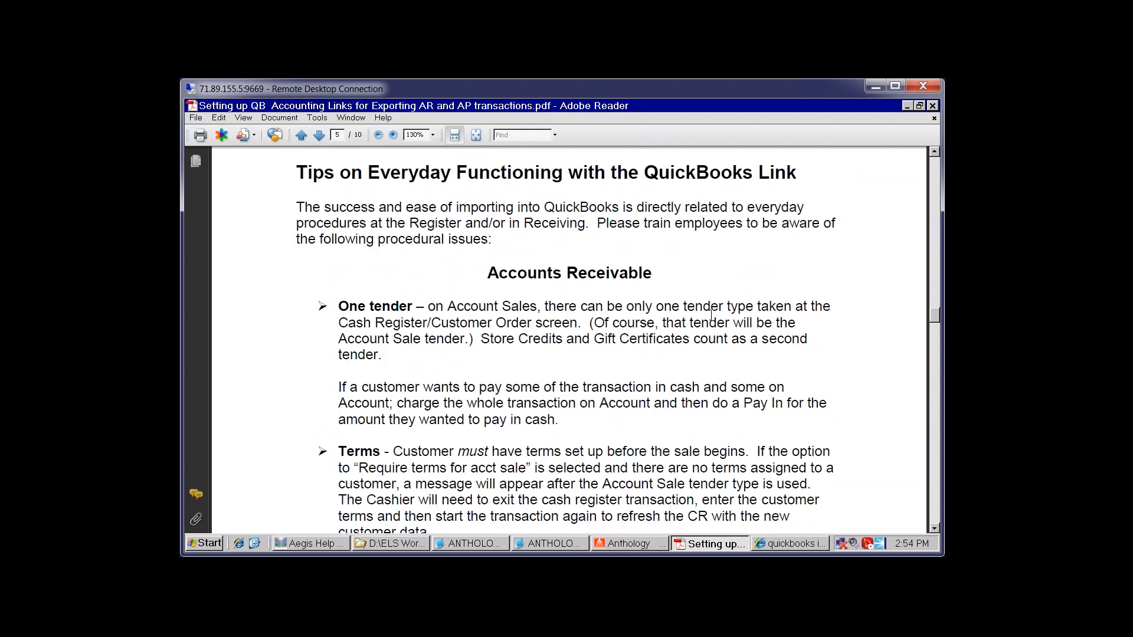
pyautogui.scroll(-6, 690, 276)
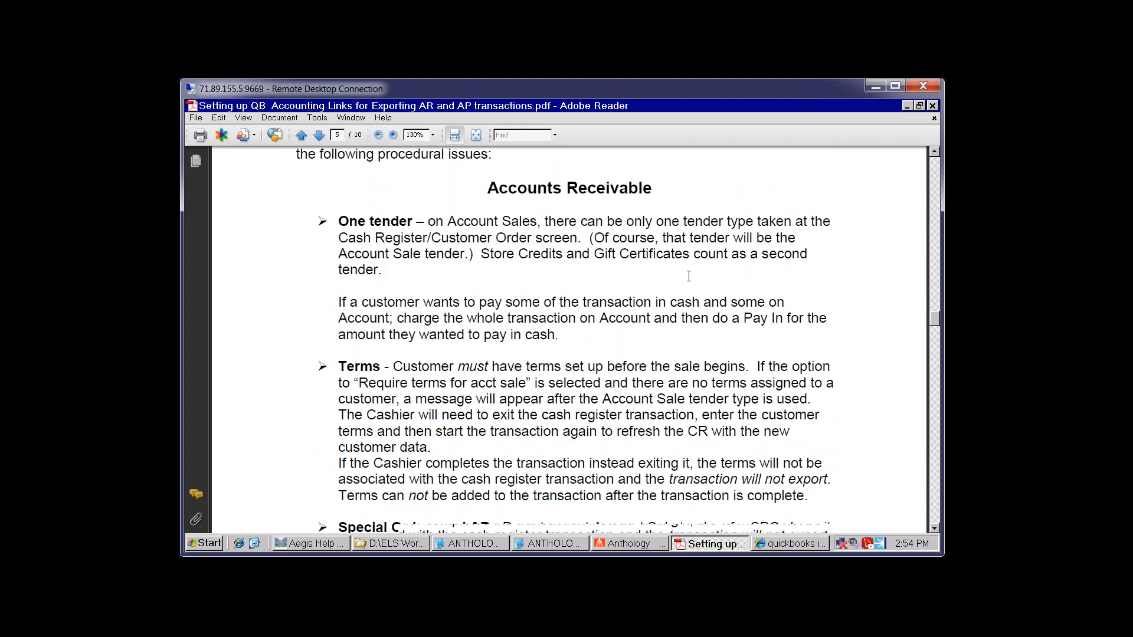
pyautogui.scroll(-9, 690, 283)
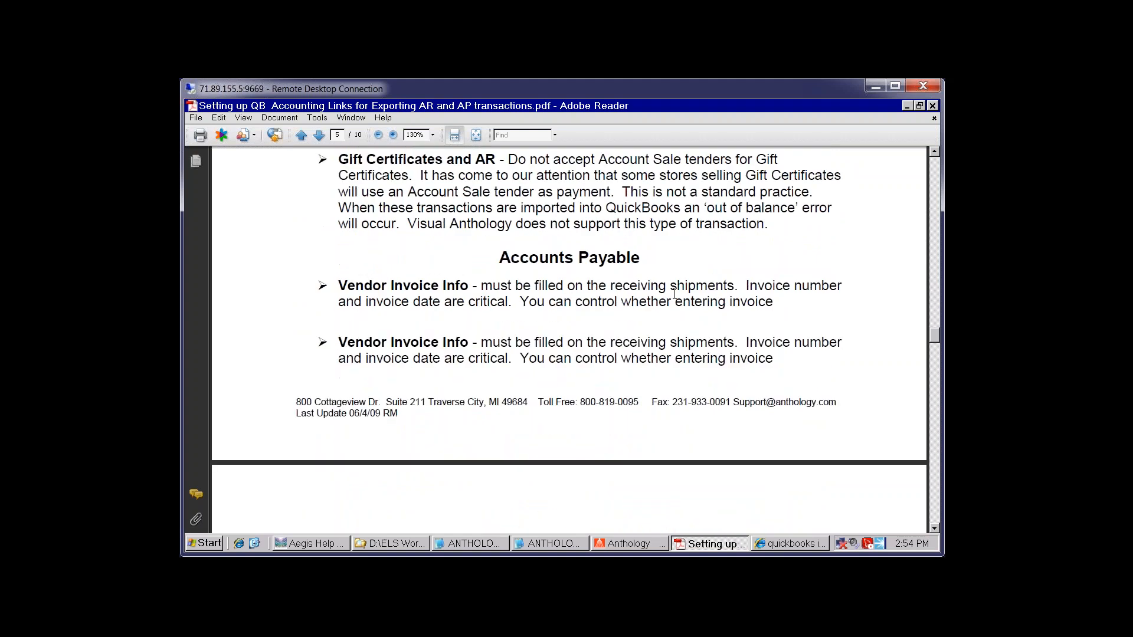
pyautogui.scroll(-16, 687, 289)
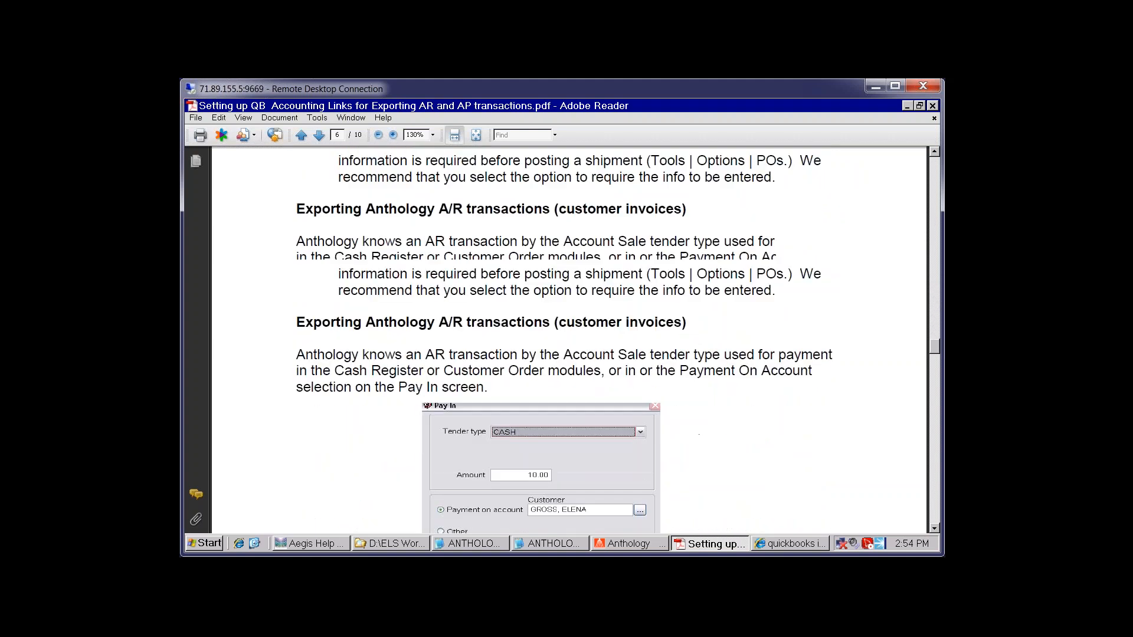
pyautogui.scroll(-14, 702, 290)
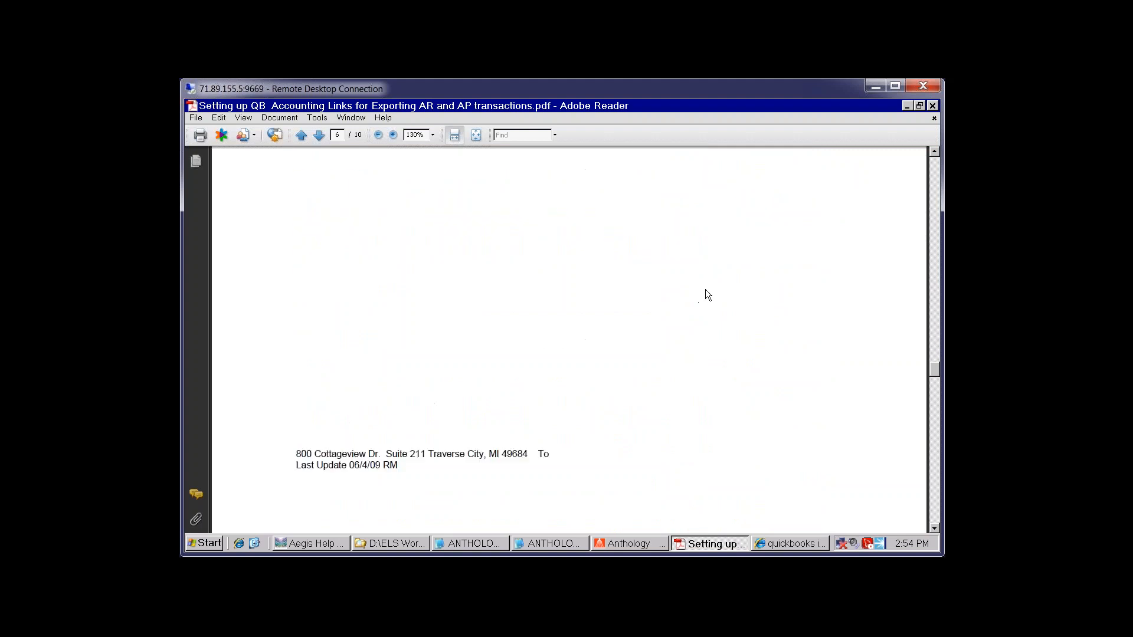
pyautogui.scroll(-10, 705, 289)
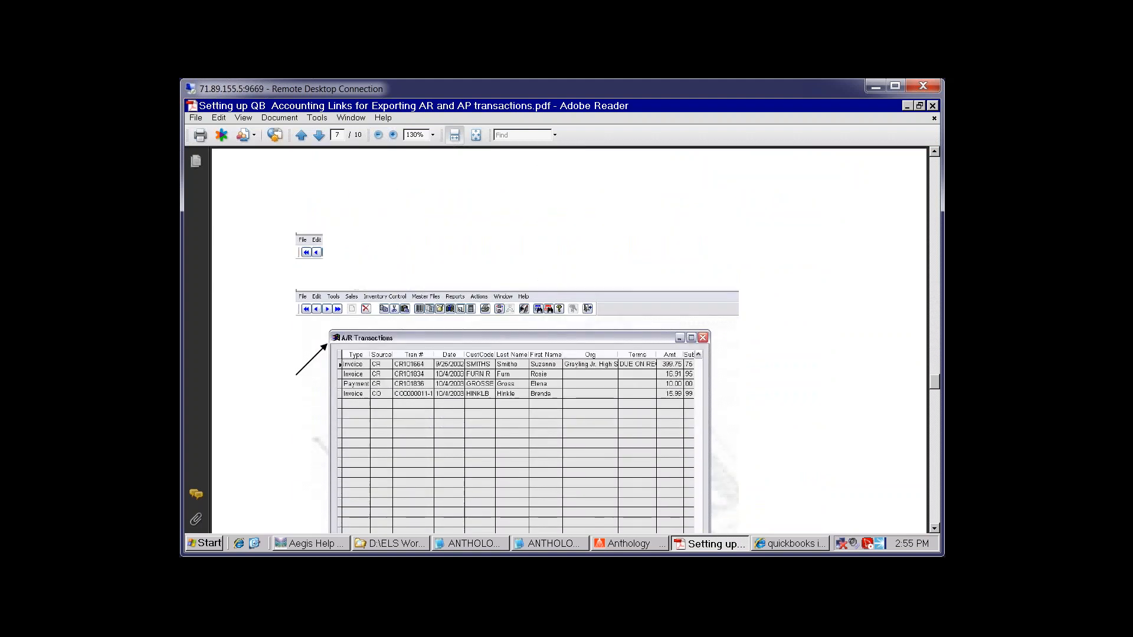
pyautogui.scroll(-5, 704, 290)
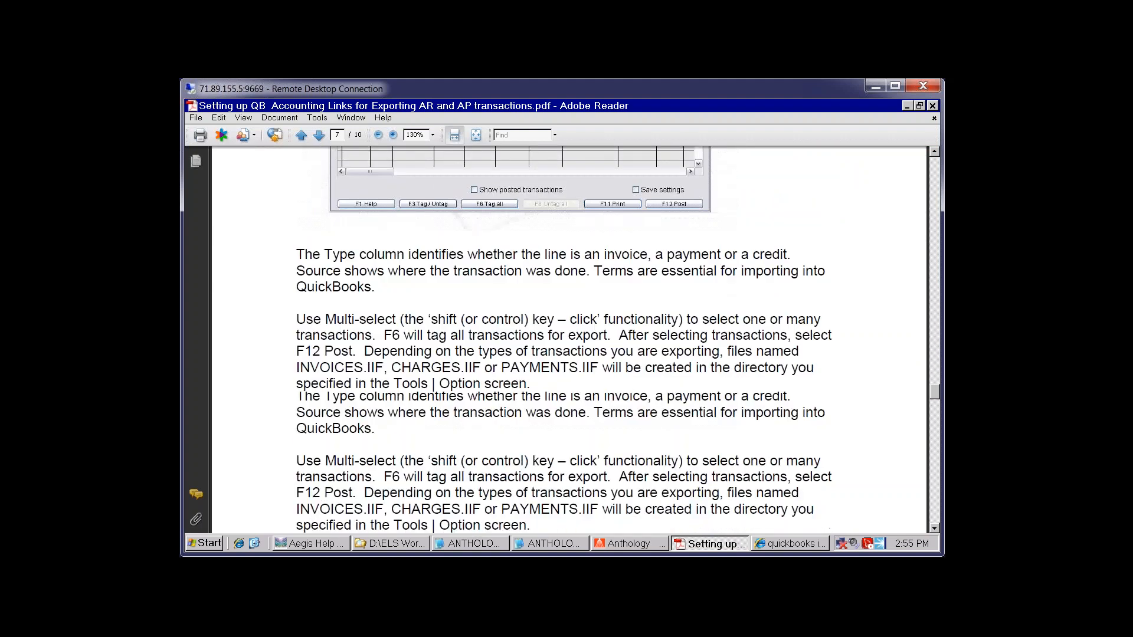
pyautogui.click(802, 546)
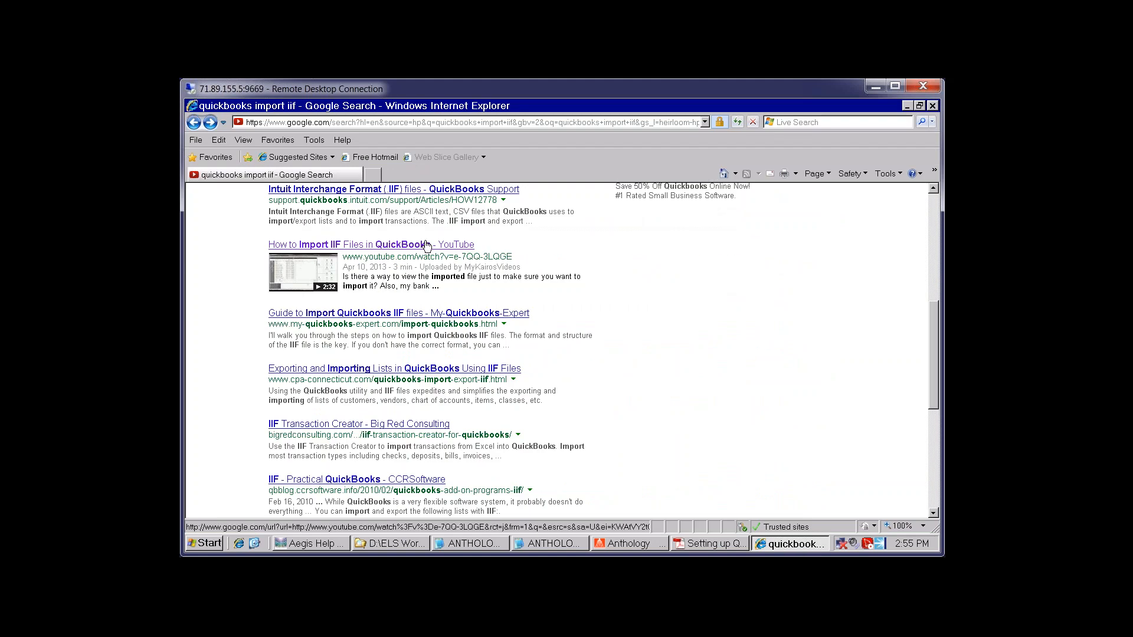
pyautogui.scroll(1, 736, 330)
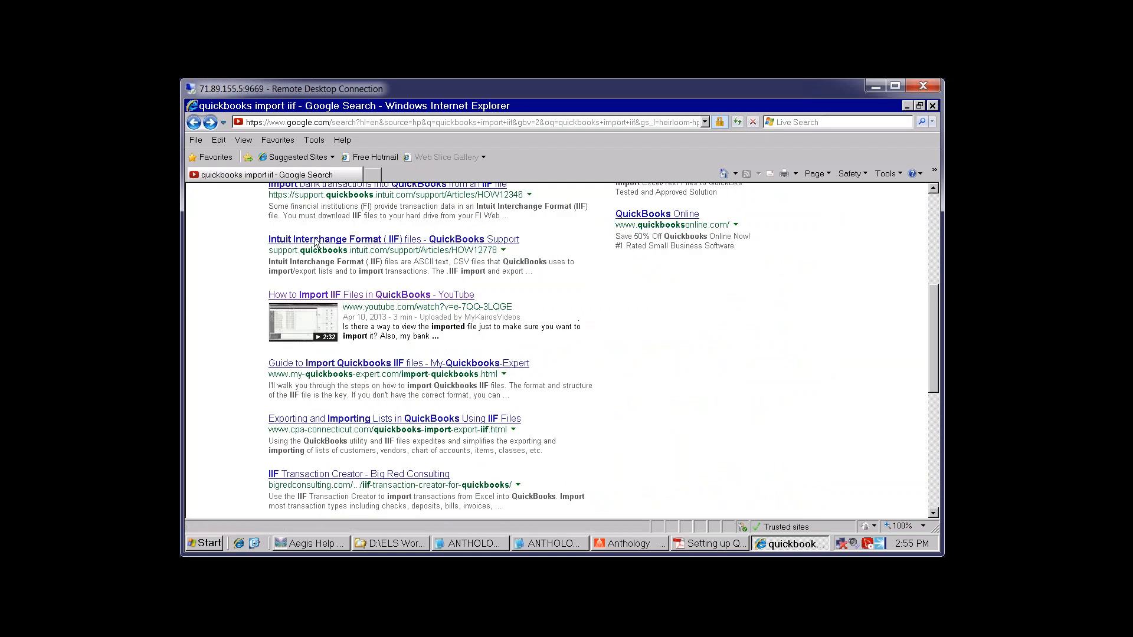
# Bring the QuickBooks guide back and continue reading its IIF import and A/P export guidance
pyautogui.click(714, 543)
pyautogui.scroll(-5, 769, 395)
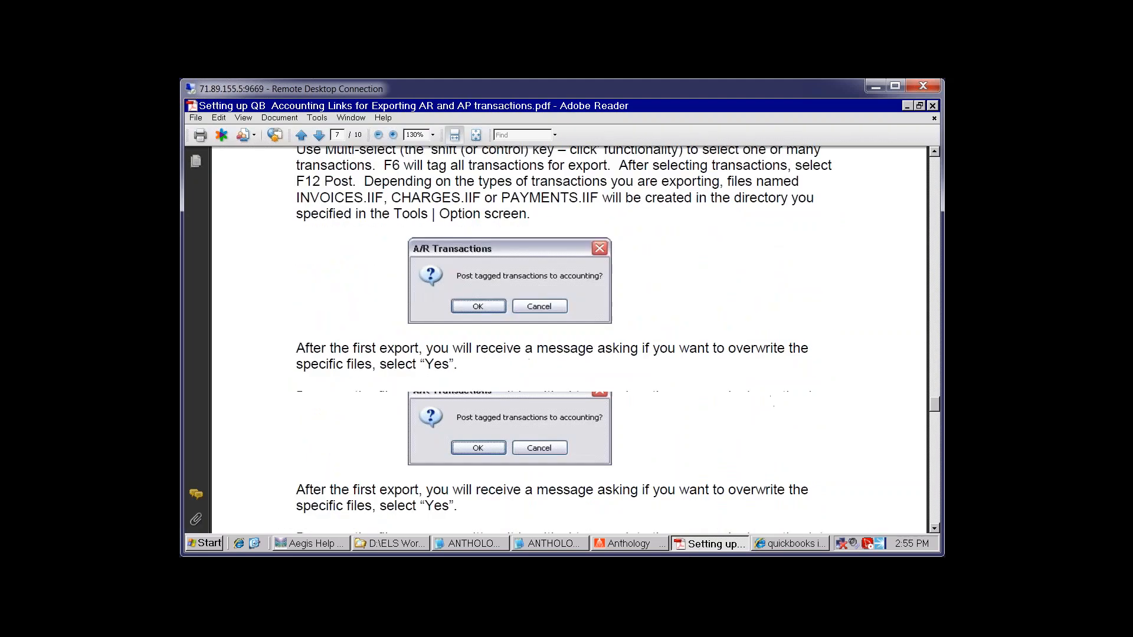
pyautogui.scroll(-10, 774, 395)
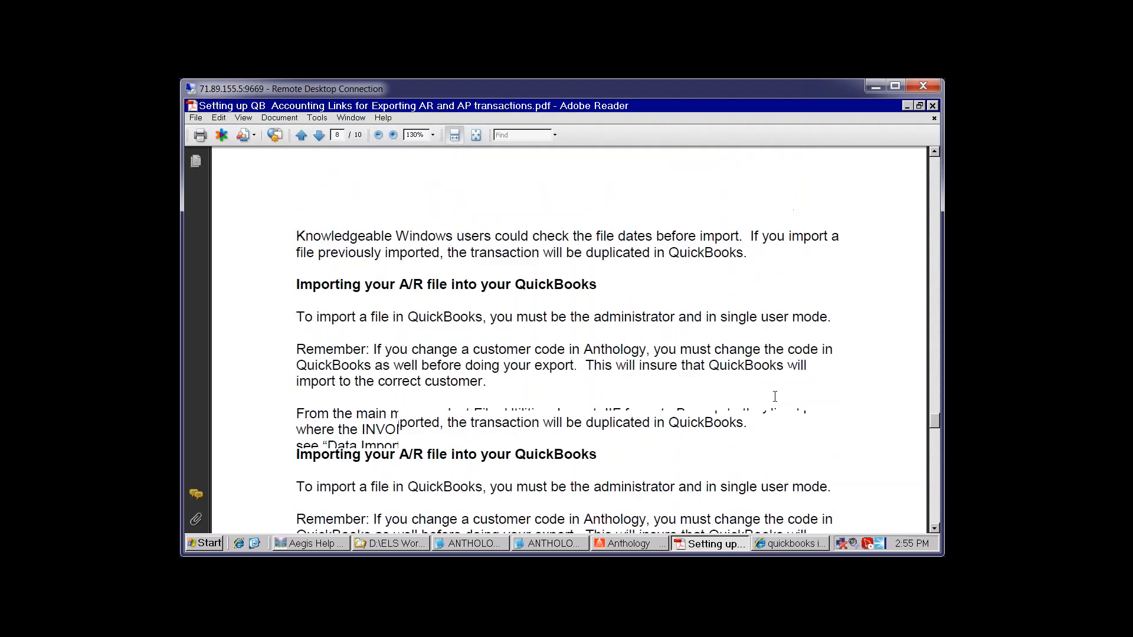
pyautogui.scroll(-6, 594, 328)
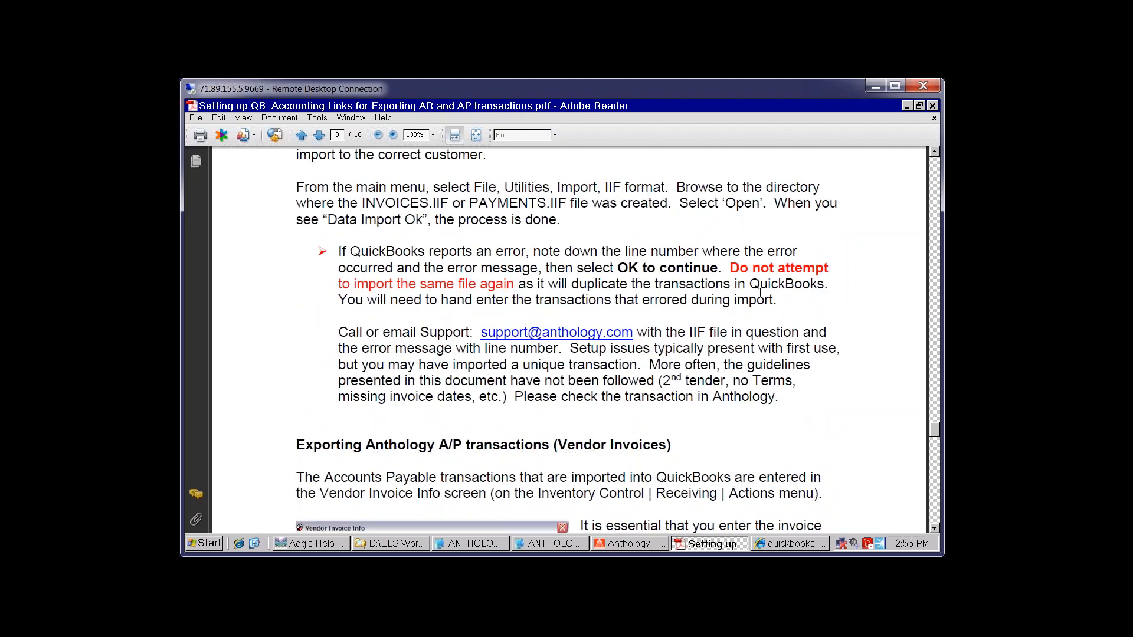
pyautogui.click(732, 268)
# Read through to page 10's import troubleshooting section, then close Adobe Reader
pyautogui.scroll(-10, 573, 346)
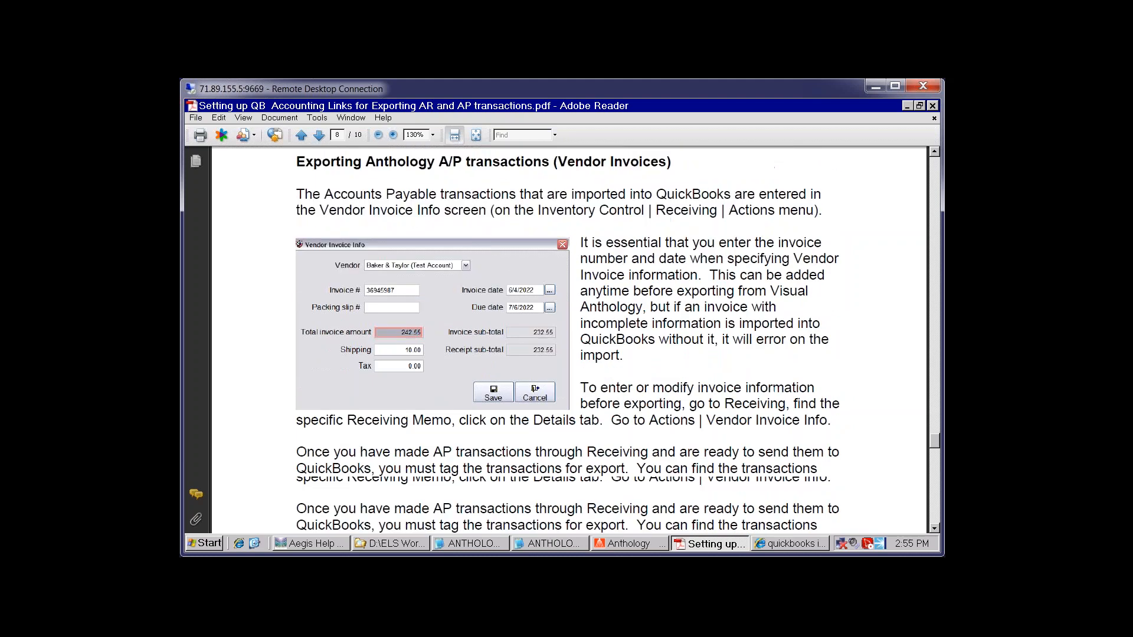
pyautogui.scroll(-20, 566, 370)
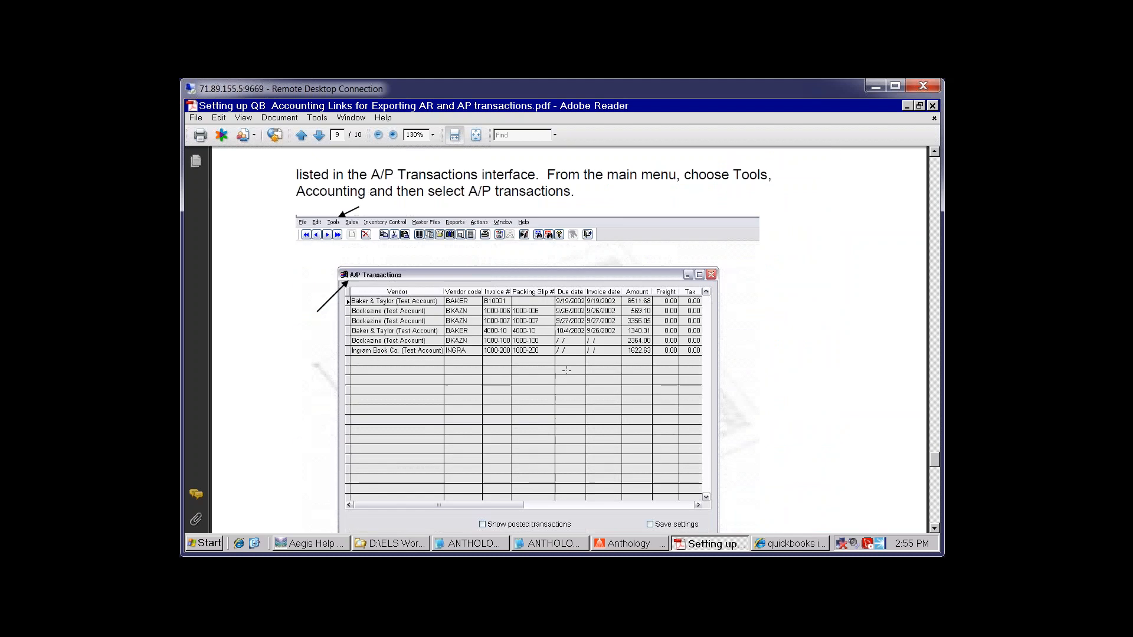
pyautogui.scroll(-15, 567, 370)
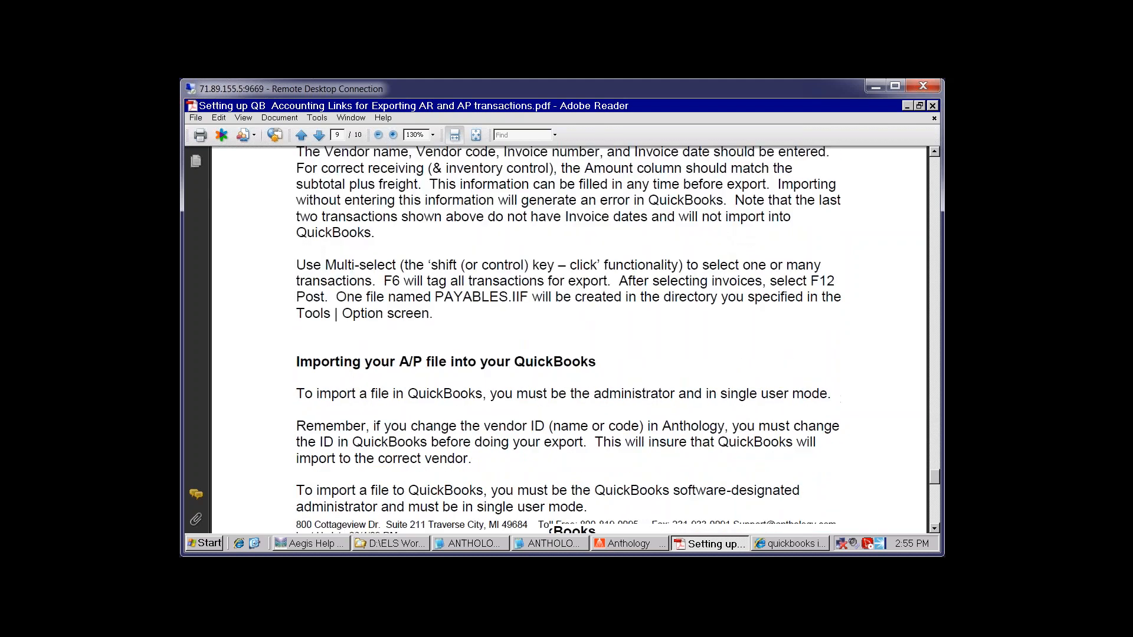
pyautogui.scroll(-13, 565, 370)
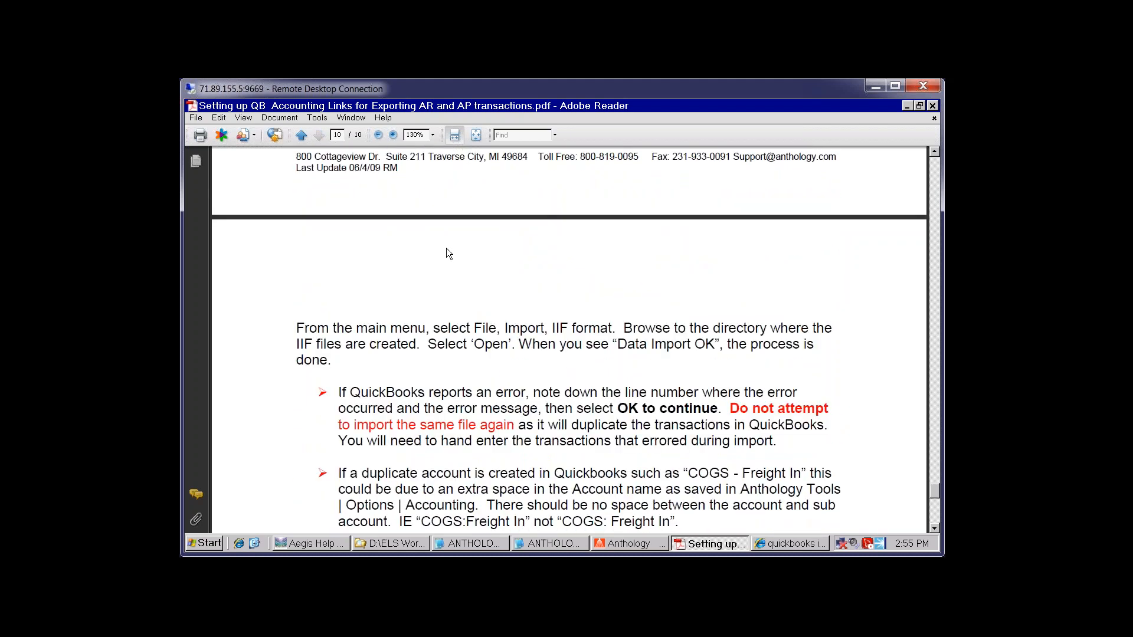
pyautogui.scroll(-15, 415, 187)
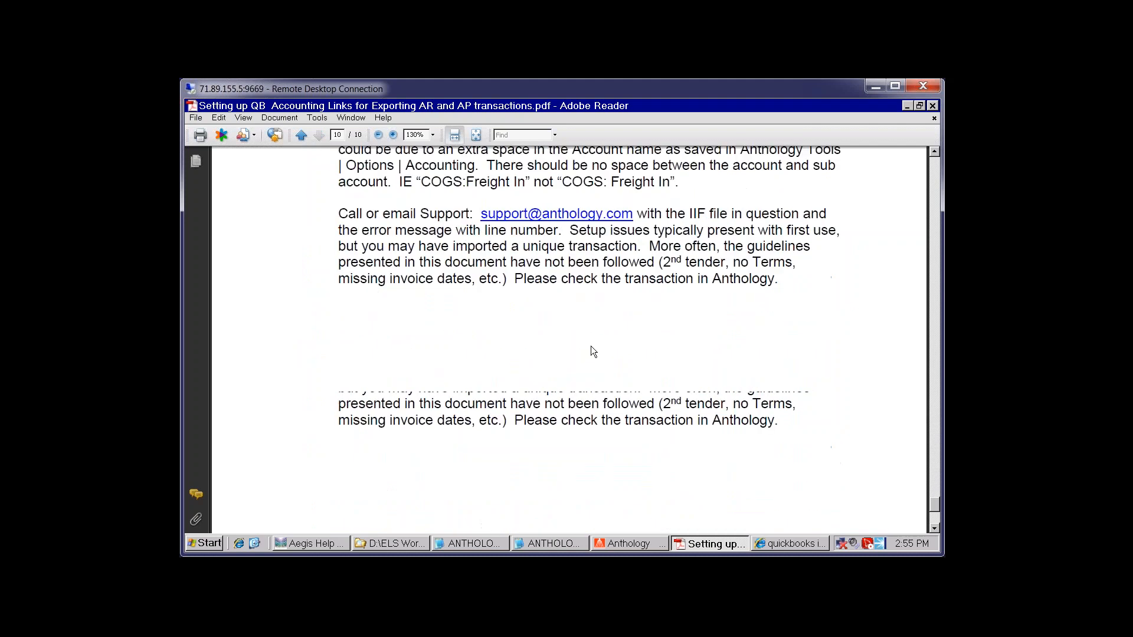
pyautogui.scroll(-3, 593, 352)
pyautogui.scroll(8, 586, 355)
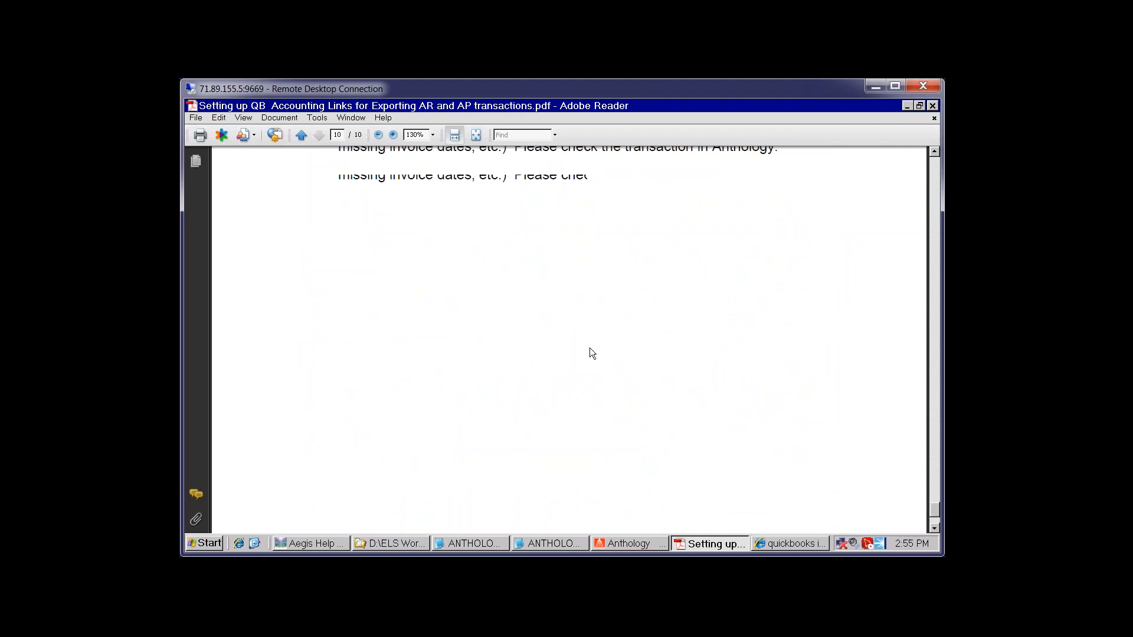
pyautogui.scroll(6, 507, 303)
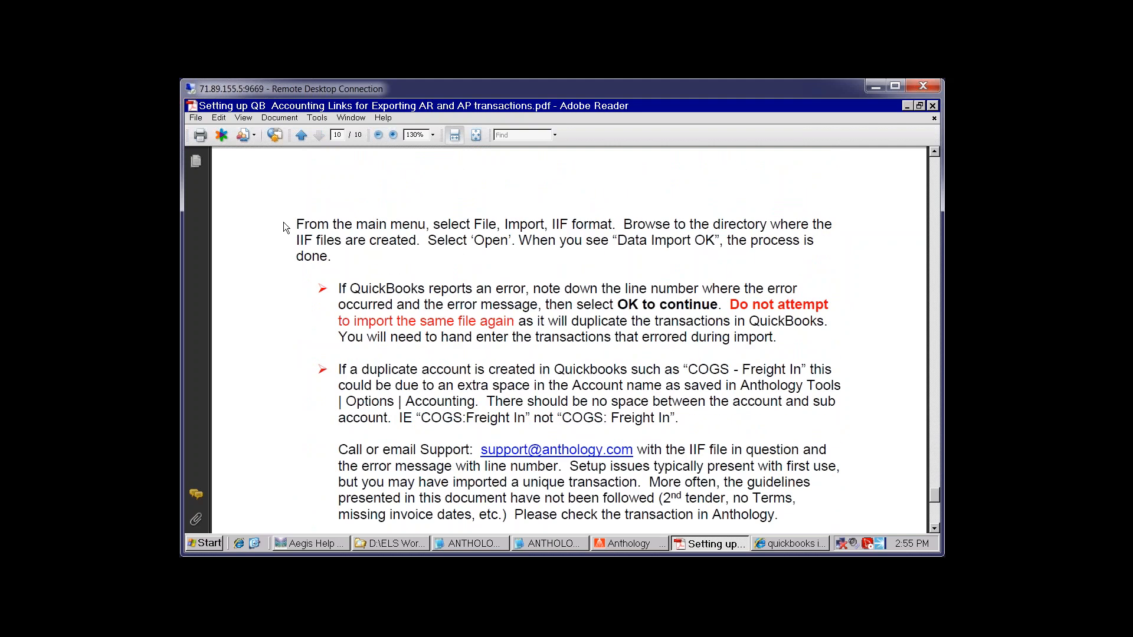
pyautogui.scroll(-14, 316, 220)
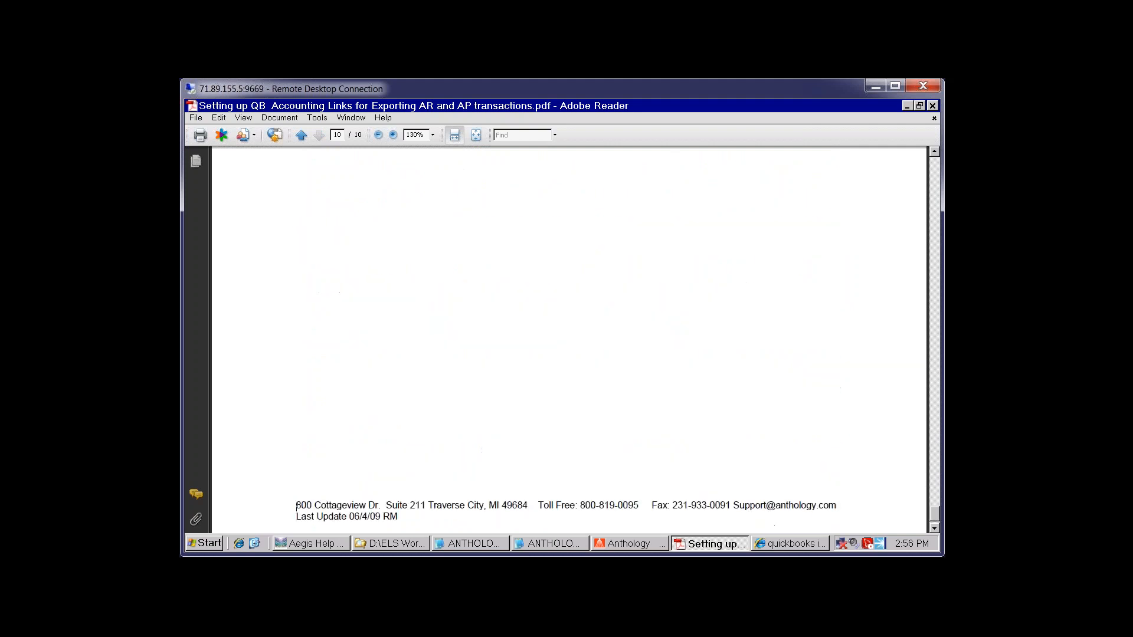
pyautogui.scroll(8, 416, 354)
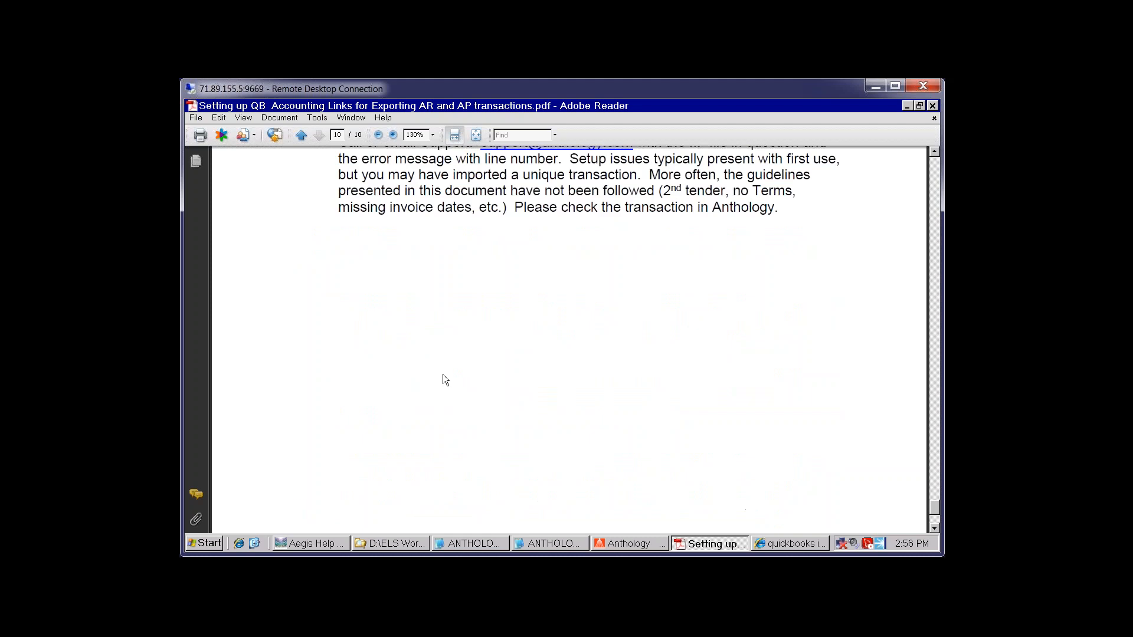
pyautogui.click(932, 105)
# Minimize the browser, select the Administrator customer record, and close the Customers window
pyautogui.click(907, 105)
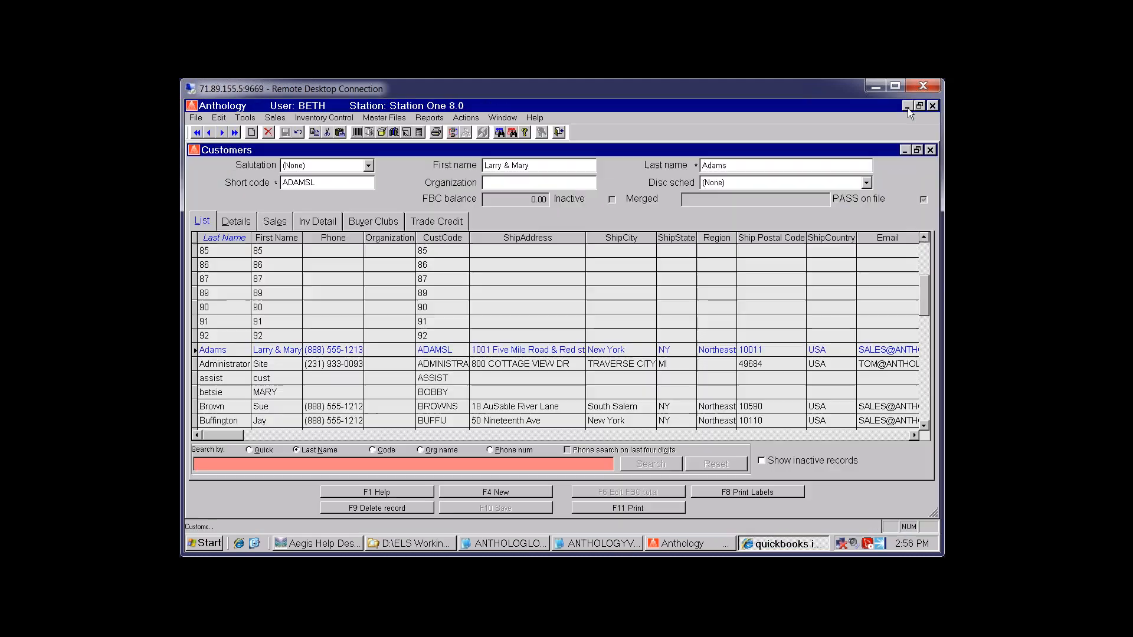
pyautogui.click(340, 366)
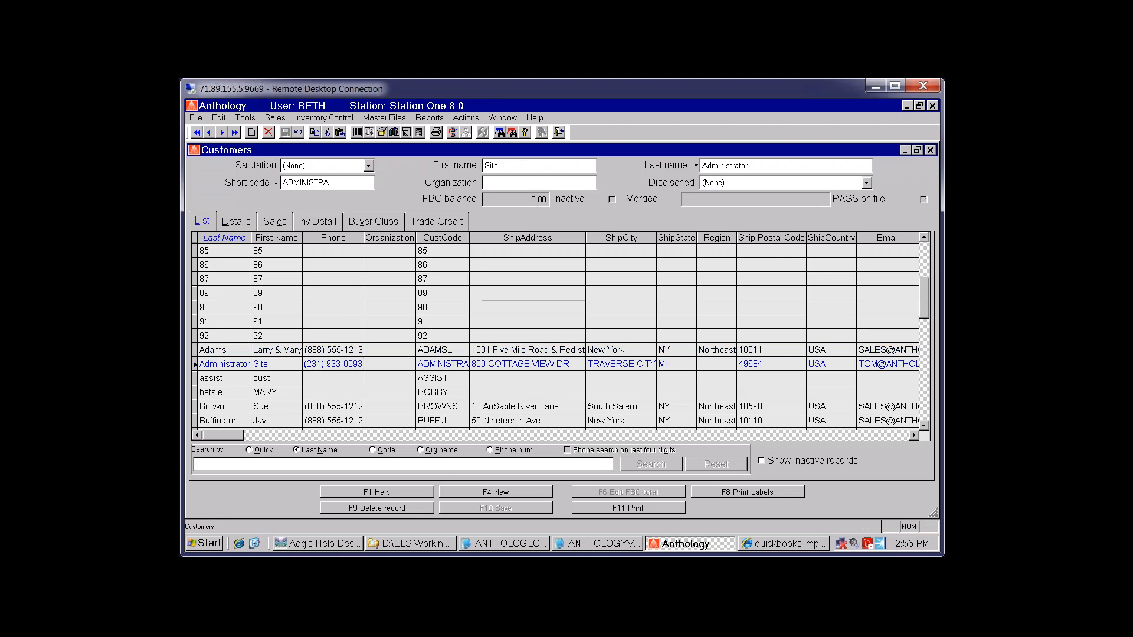
pyautogui.click(929, 150)
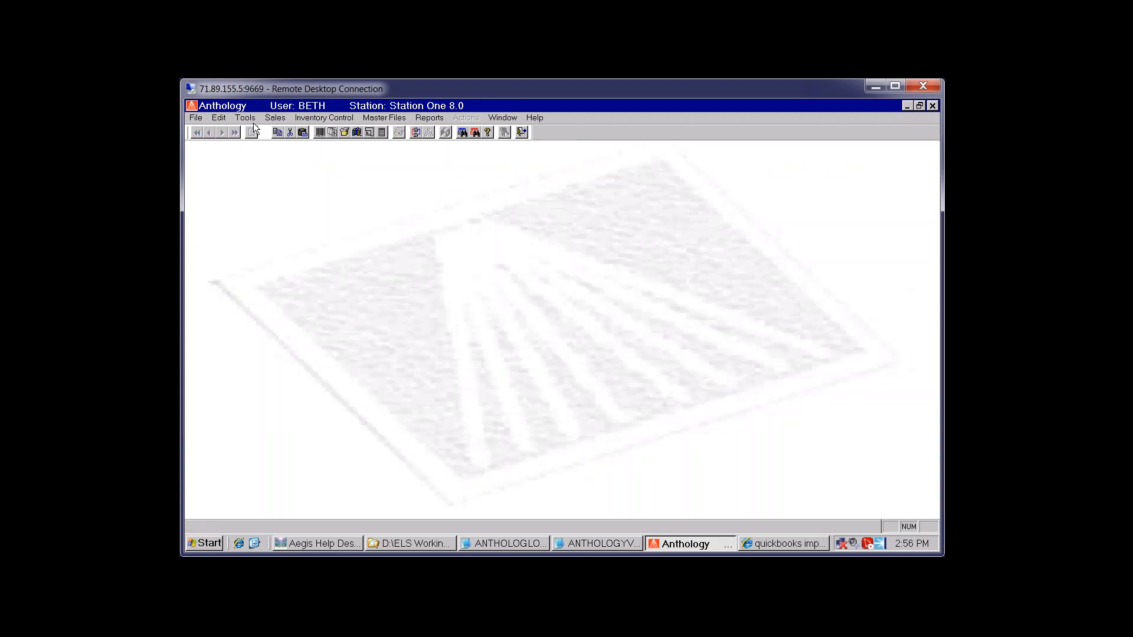
# Check in Help > About Anthology that version 8.0.209 is installed, then dismiss it
pyautogui.click(534, 118)
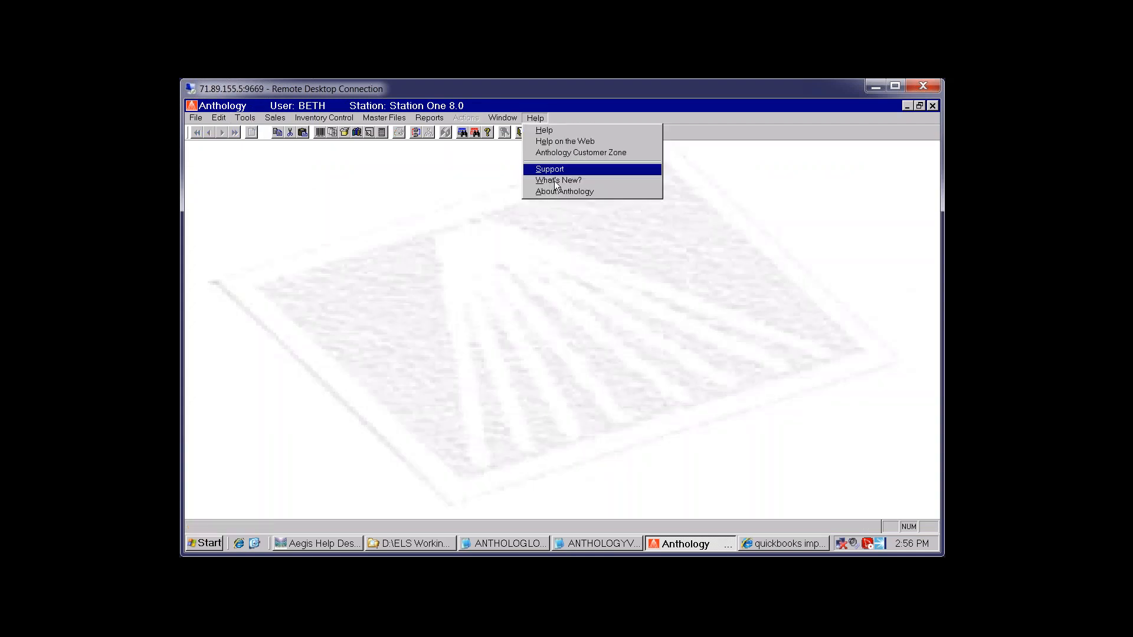
pyautogui.click(556, 191)
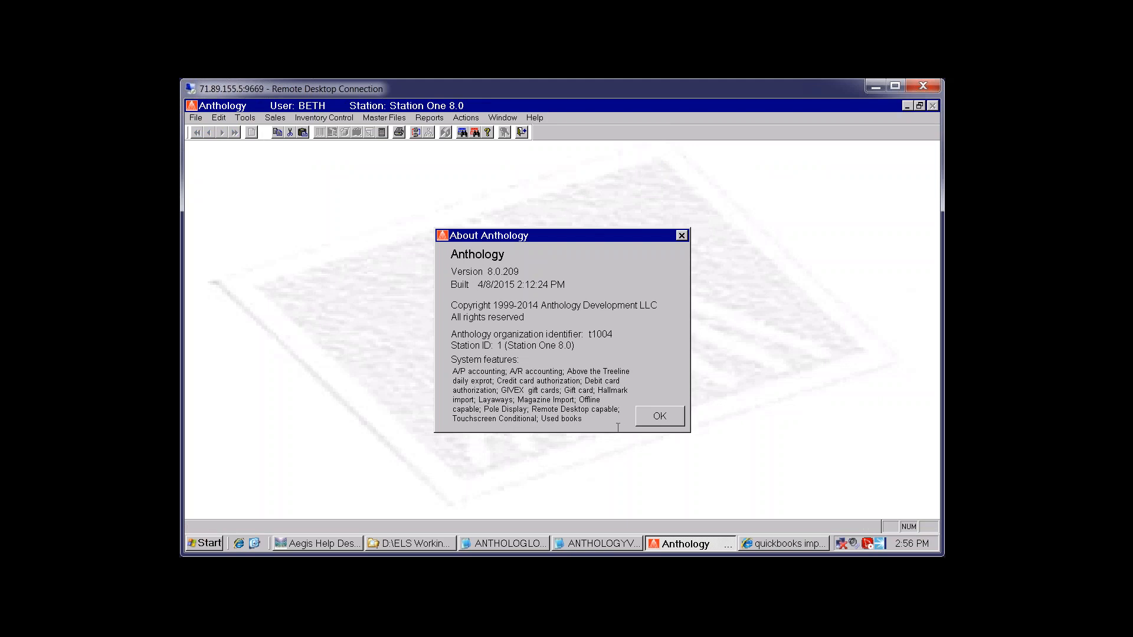
pyautogui.click(660, 417)
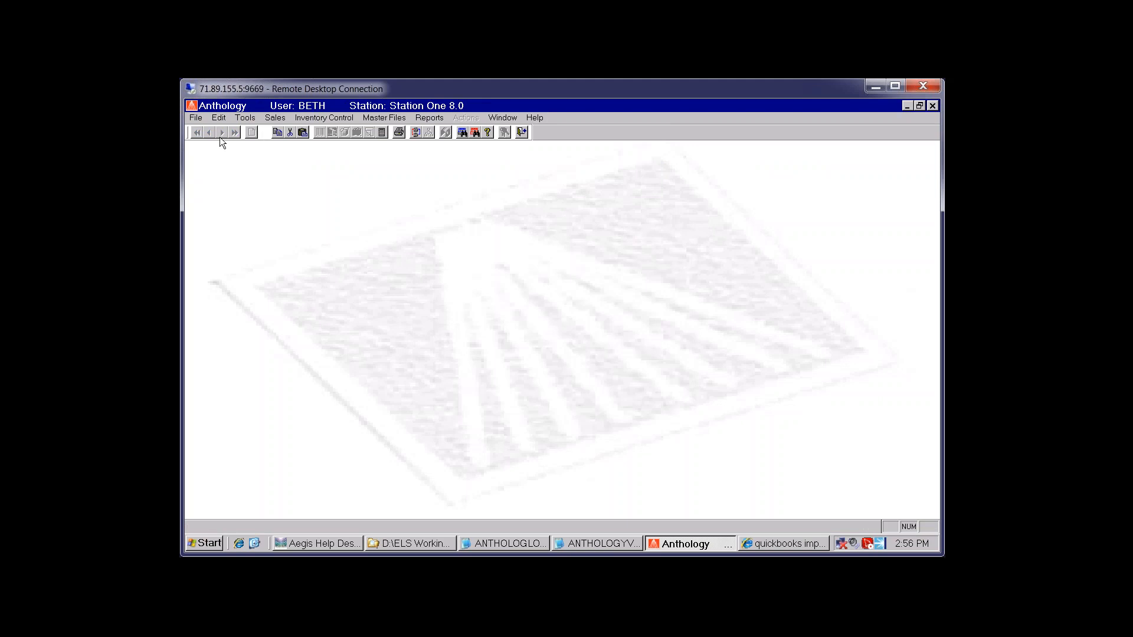
pyautogui.click(242, 118)
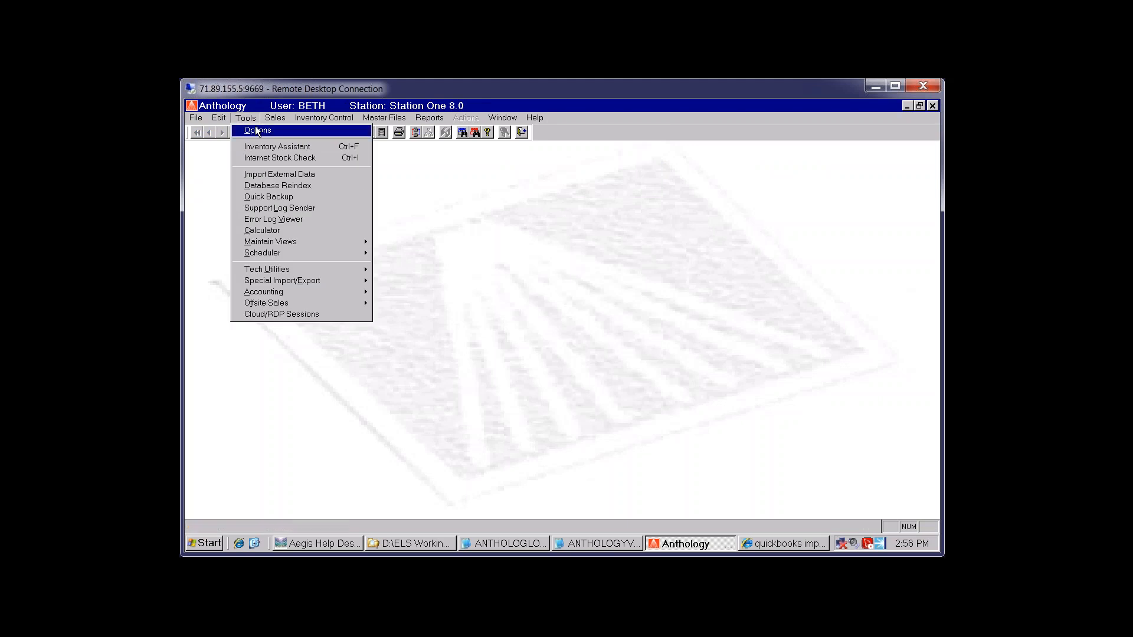
pyautogui.click(260, 130)
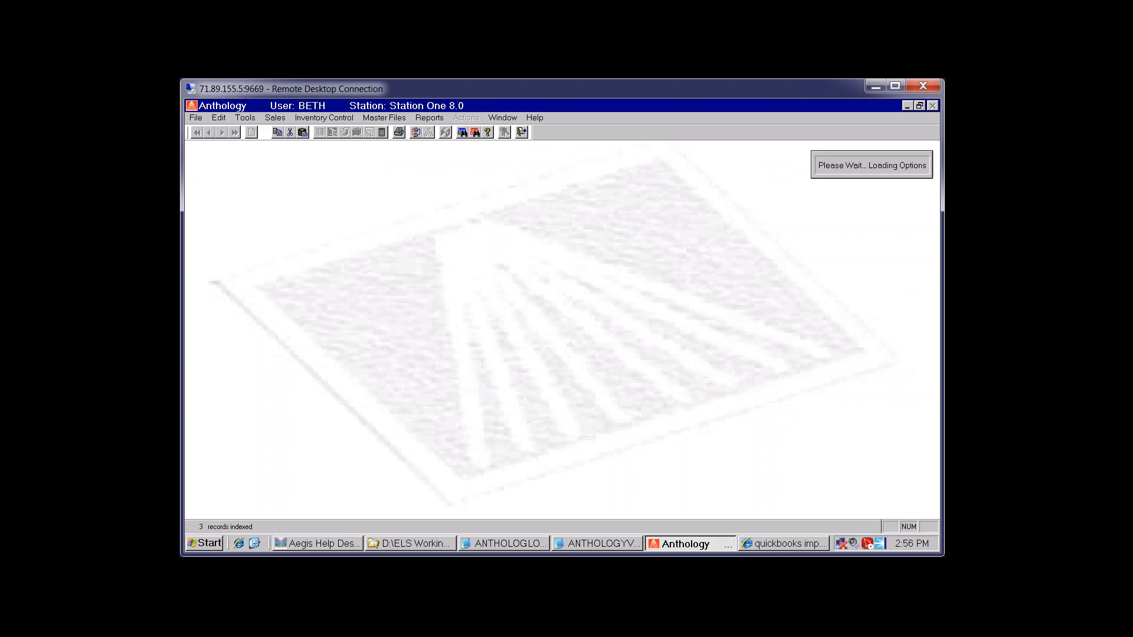
pyautogui.click(606, 239)
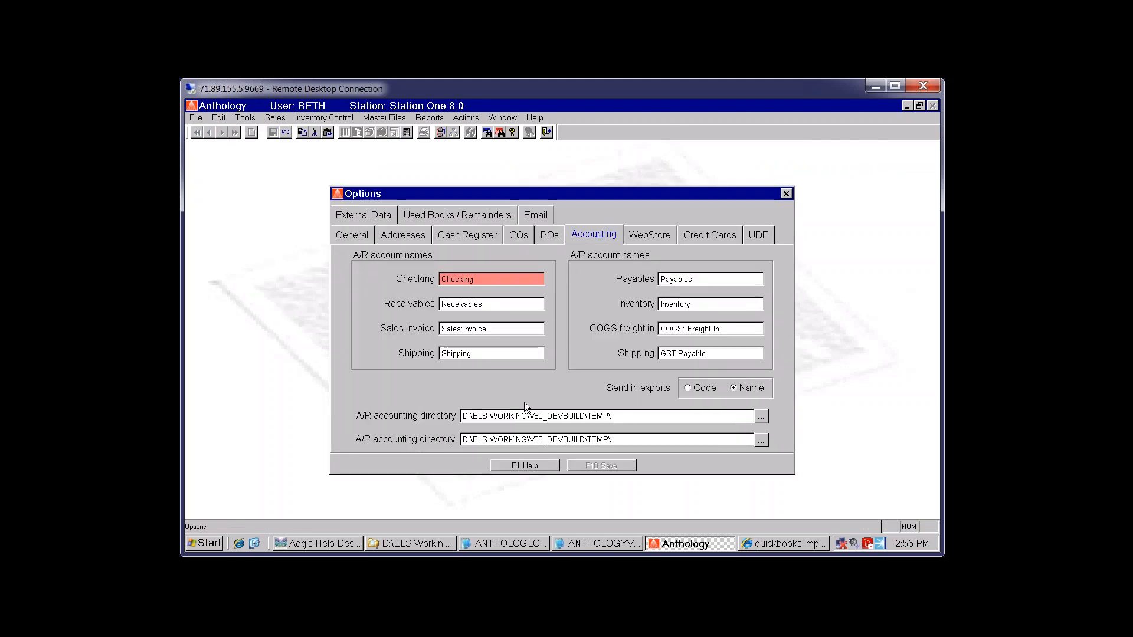
pyautogui.click(639, 421)
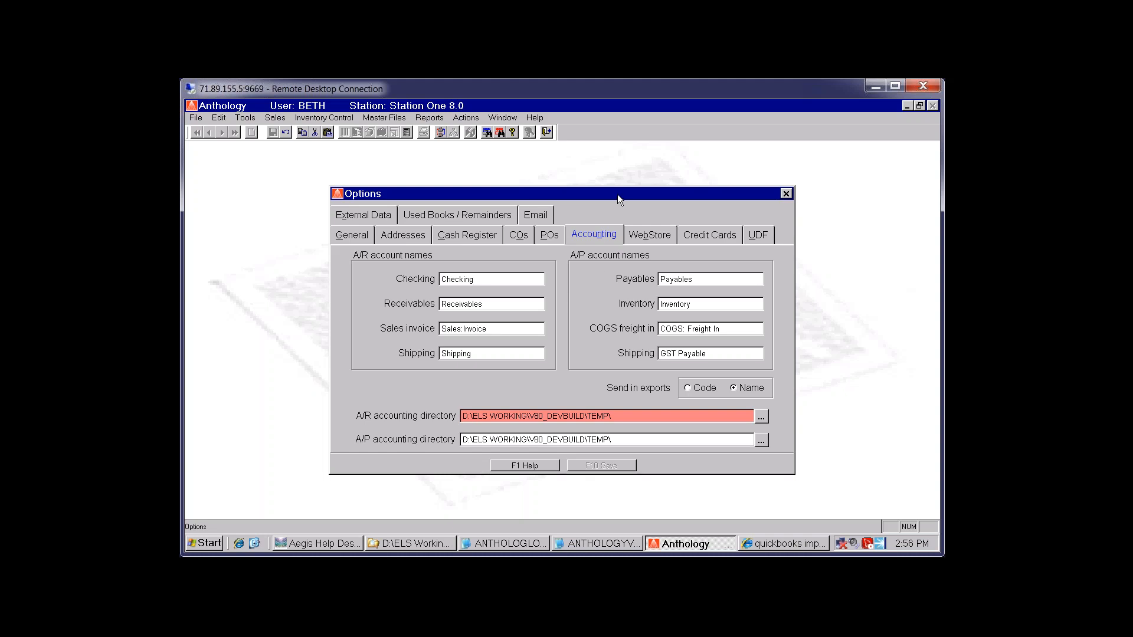
pyautogui.click(786, 194)
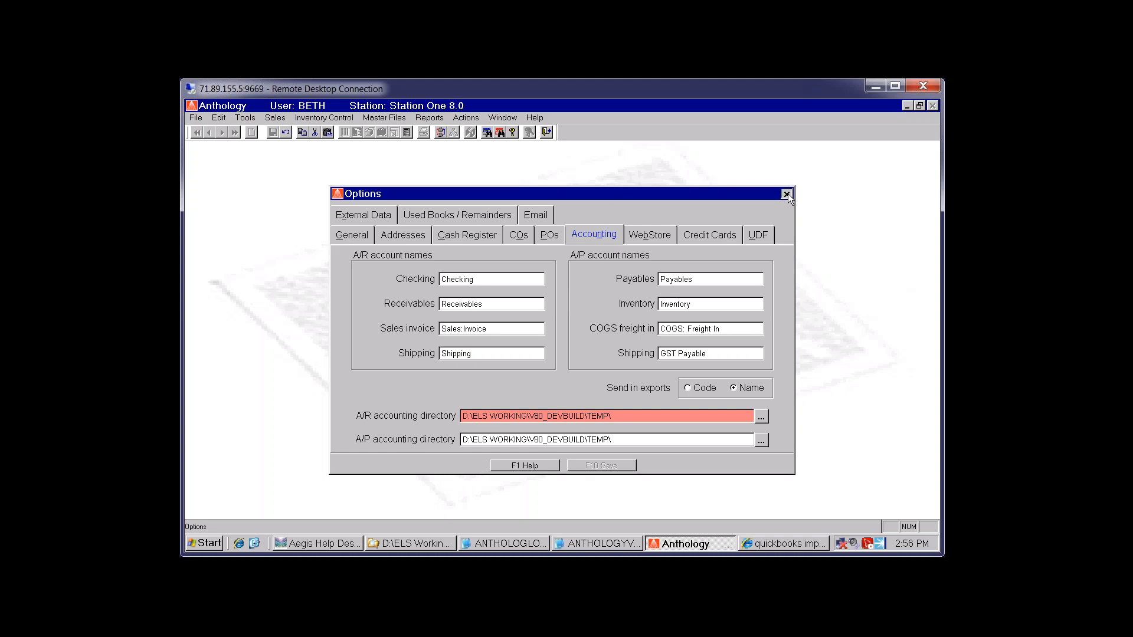